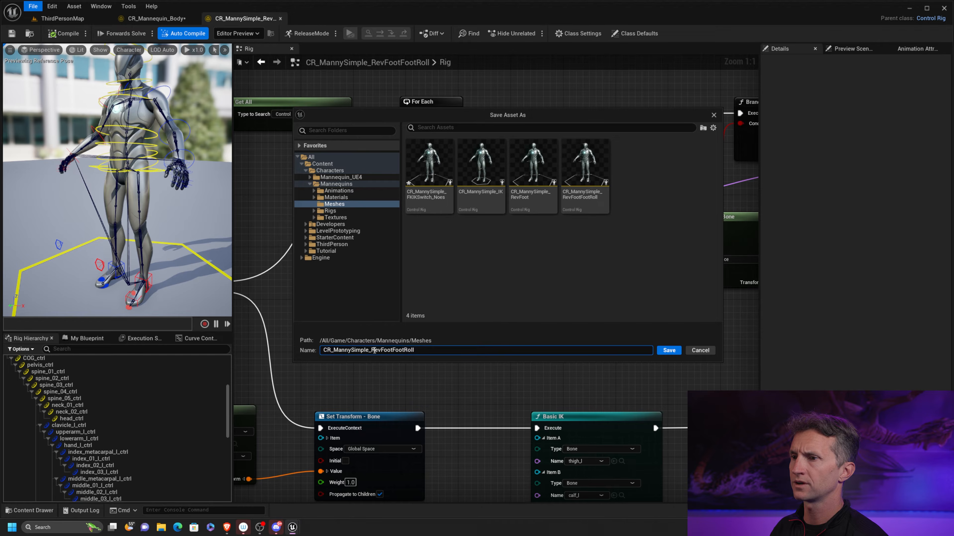
# Save a copy of the control rig as CR_MannySimple_FKIKSnap in the Mannequins Meshes folder
pyautogui.moveTo(376, 349); pyautogui.dragTo(555, 344)
pyautogui.press('BackSpace')
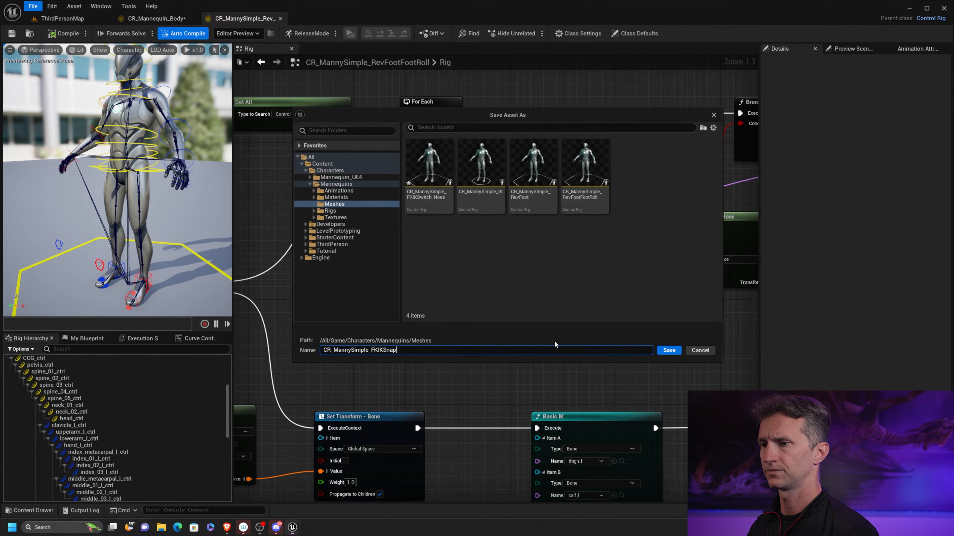
pyautogui.press('Return')
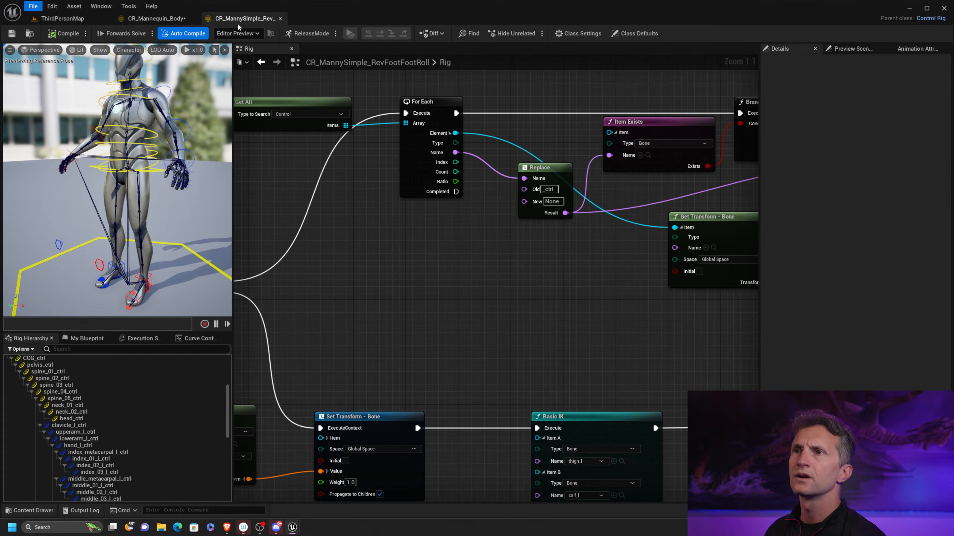
# Close the old rig's editor, then open CR_MannySimple_FKIKSnap from the Meshes folder and dock its editor beside the other open assets
pyautogui.click(280, 19)
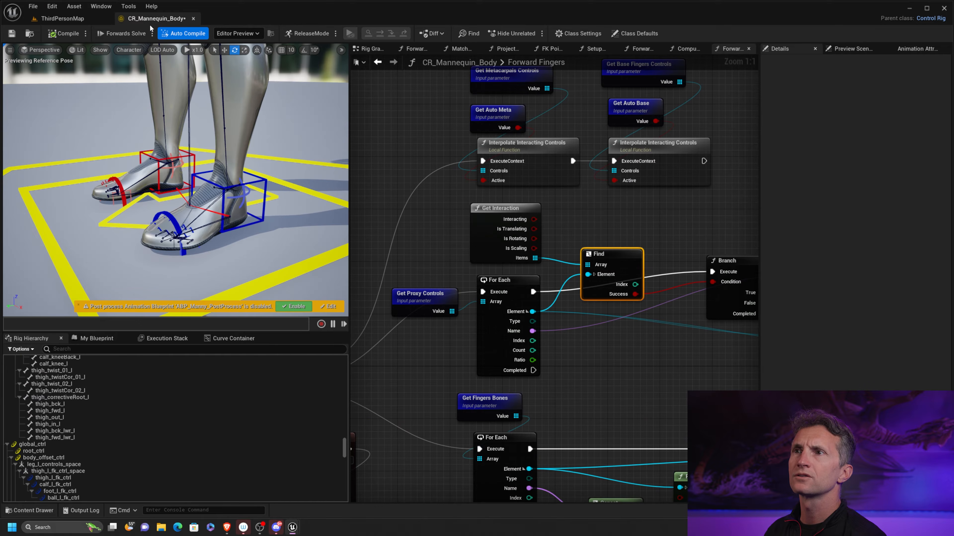
pyautogui.click(81, 20)
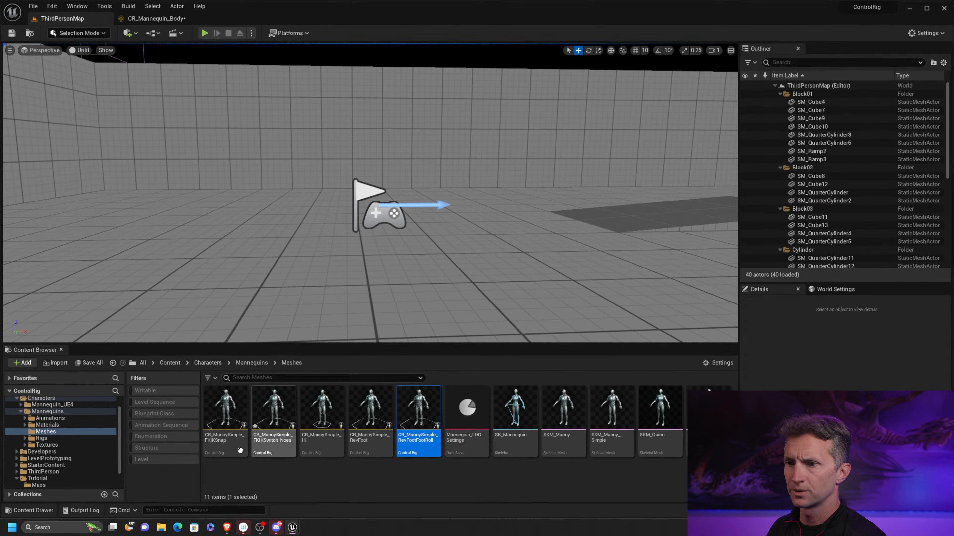
pyautogui.click(221, 423)
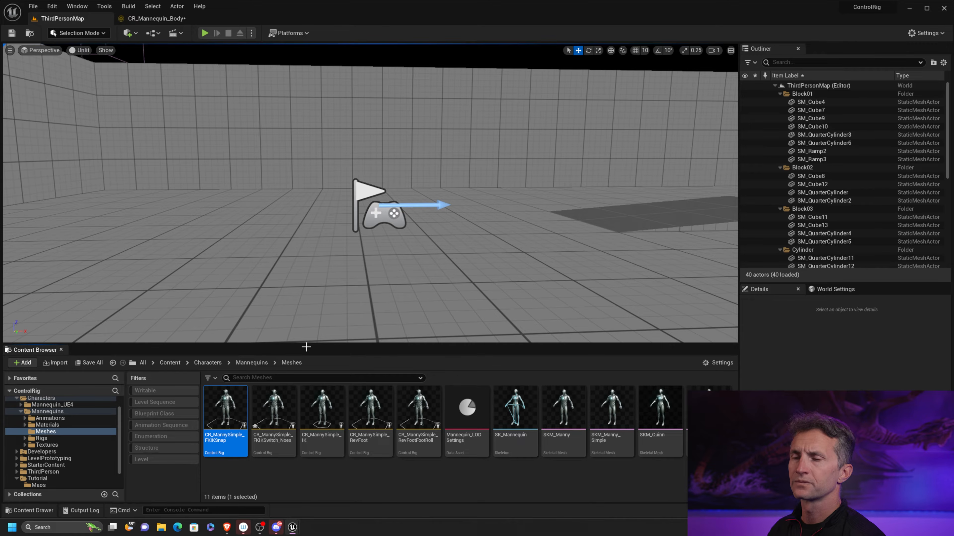
pyautogui.moveTo(241, 404)
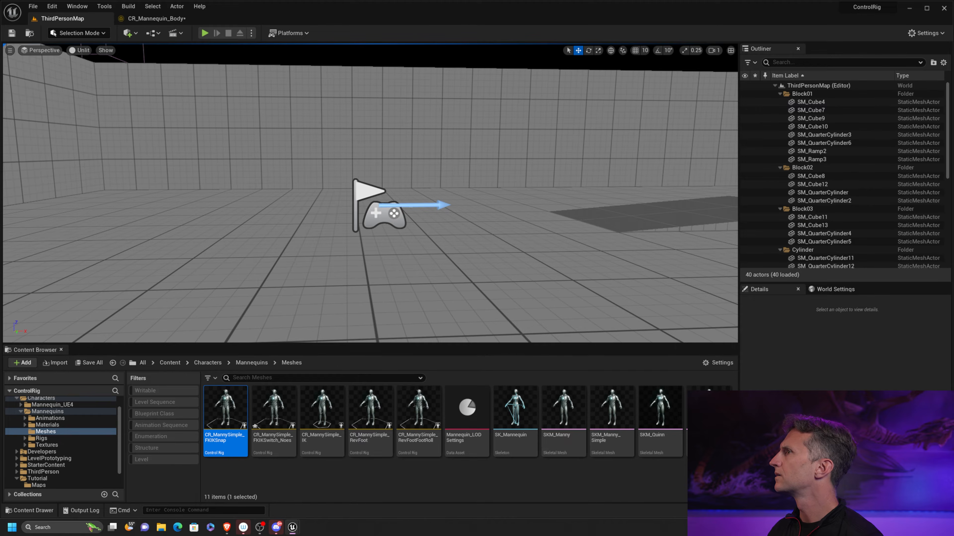
pyautogui.moveTo(436, 62); pyautogui.dragTo(268, 19)
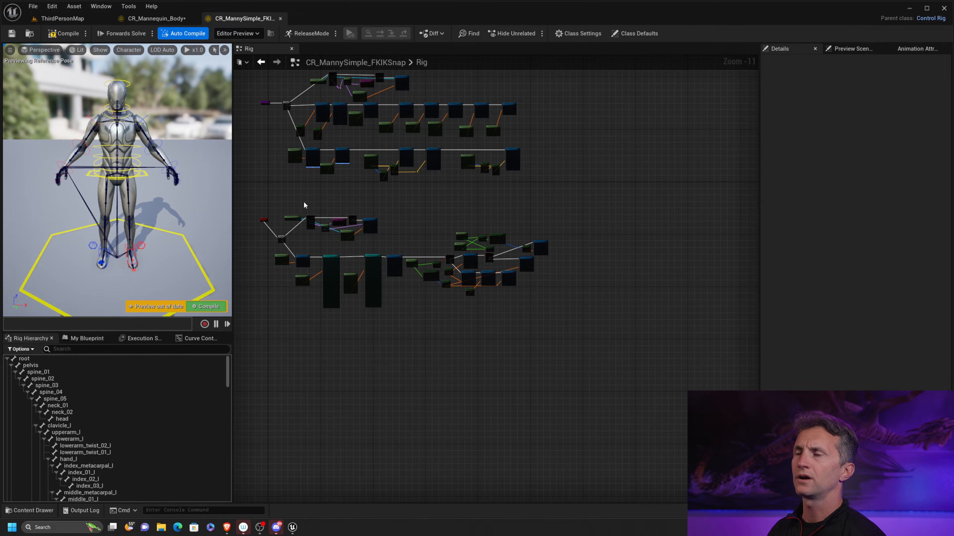
# Try lifting the L_Foot control to bend the left leg, and recompile the rig to reset the pose
pyautogui.moveTo(309, 184); pyautogui.dragTo(406, 261, button='right')
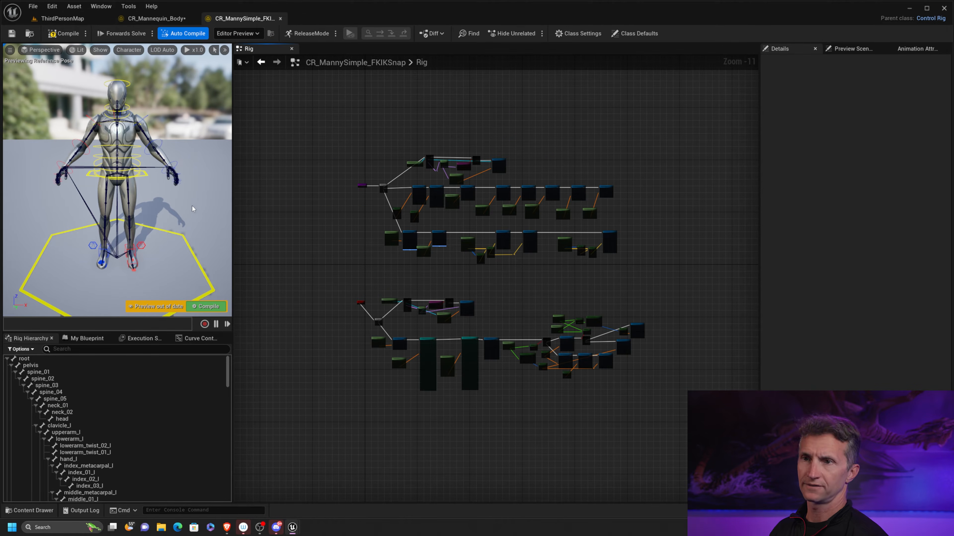
pyautogui.scroll(-1, 117, 180)
pyautogui.scroll(6, 118, 180)
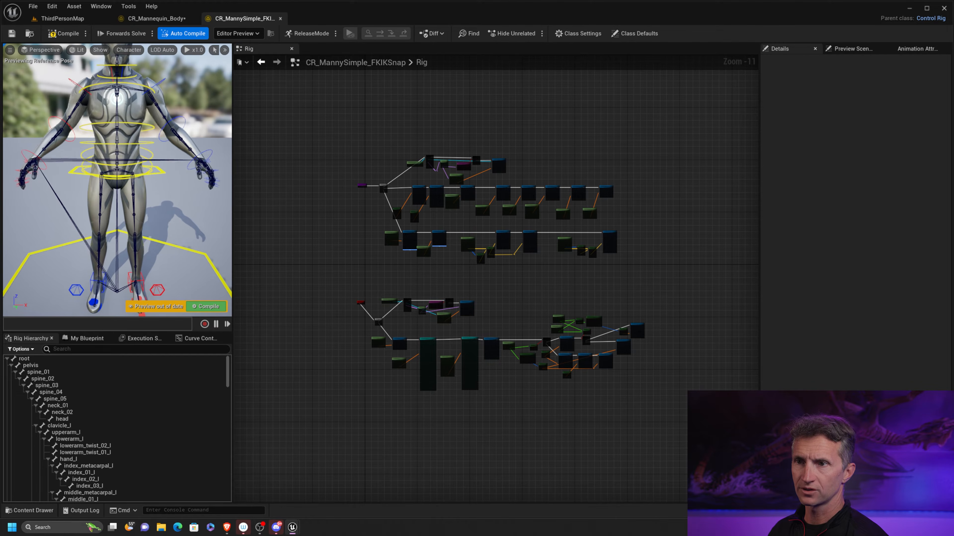
pyautogui.keyDown('alt'); pyautogui.moveTo(124, 188); pyautogui.dragTo(84, 167); pyautogui.keyUp('alt')
pyautogui.keyDown('alt'); pyautogui.moveTo(149, 240); pyautogui.dragTo(130, 233); pyautogui.keyUp('alt')
pyautogui.keyDown('alt'); pyautogui.moveTo(148, 241); pyautogui.dragTo(144, 191, button='middle'); pyautogui.keyUp('alt')
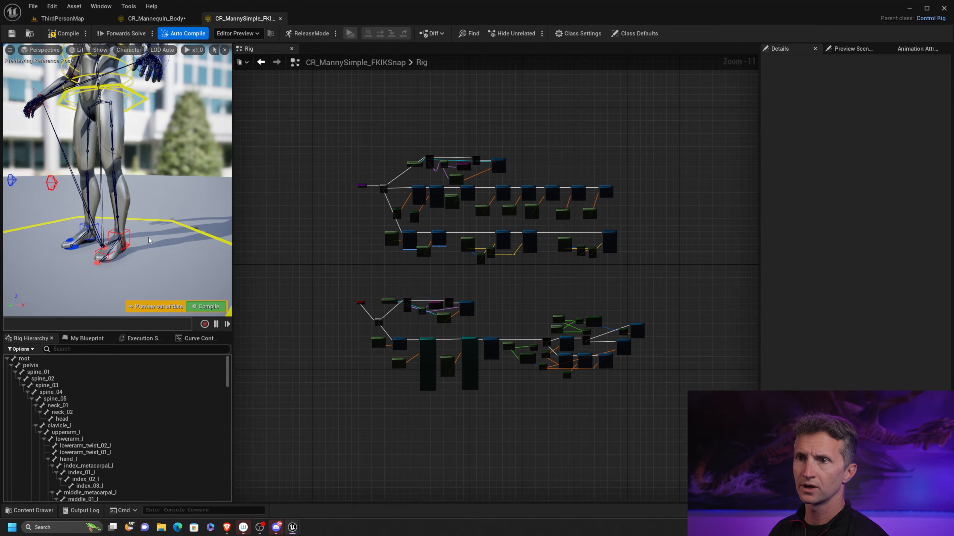
pyautogui.click(128, 234)
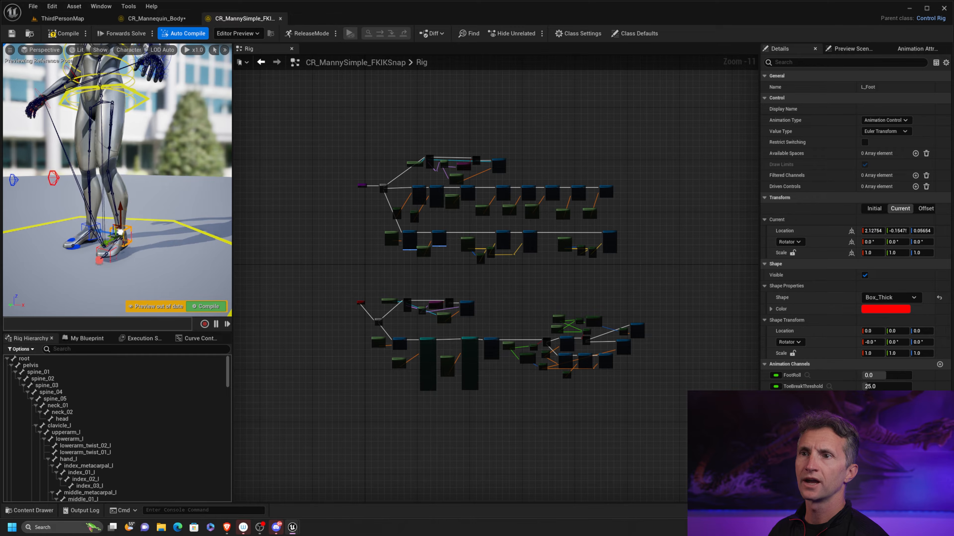
pyautogui.moveTo(125, 238); pyautogui.dragTo(170, 199)
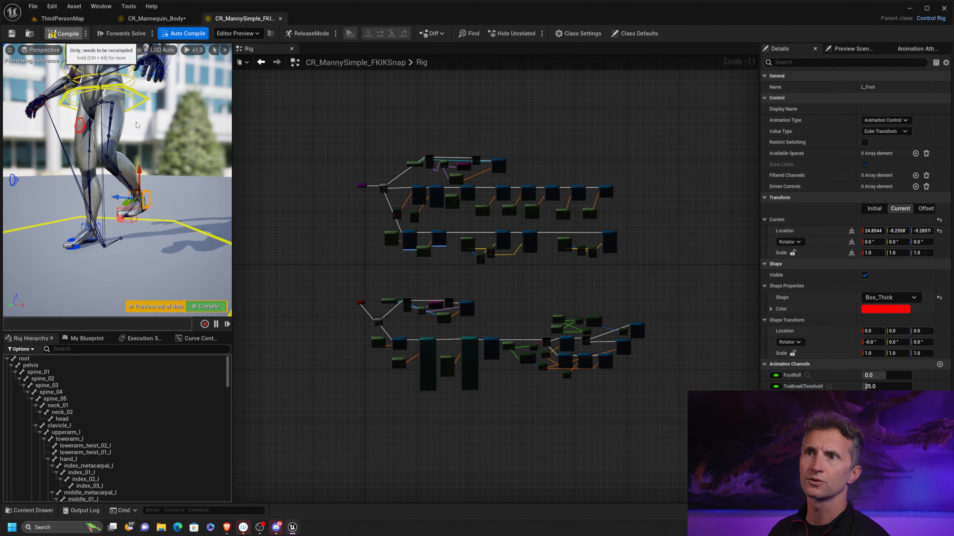
pyautogui.click(64, 33)
# Try rotating upperarm_l_ctrl and lowerarm_l_ctrl together to bend the left arm, and recompile the rig to reset the pose
pyautogui.keyDown('alt'); pyautogui.moveTo(116, 91); pyautogui.dragTo(145, 110, button='middle'); pyautogui.keyUp('alt')
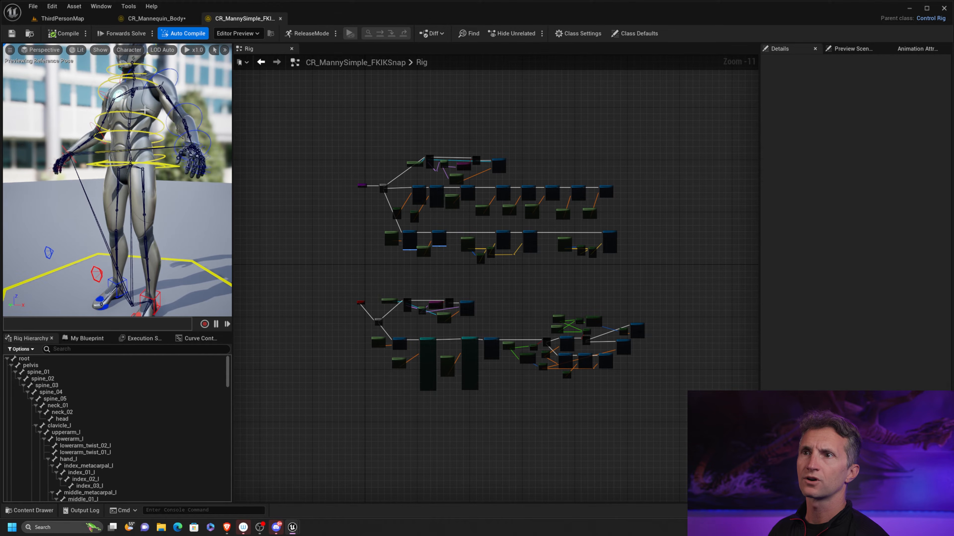
pyautogui.click(176, 78)
pyautogui.keyDown('shift'); pyautogui.click(202, 112); pyautogui.keyUp('shift')
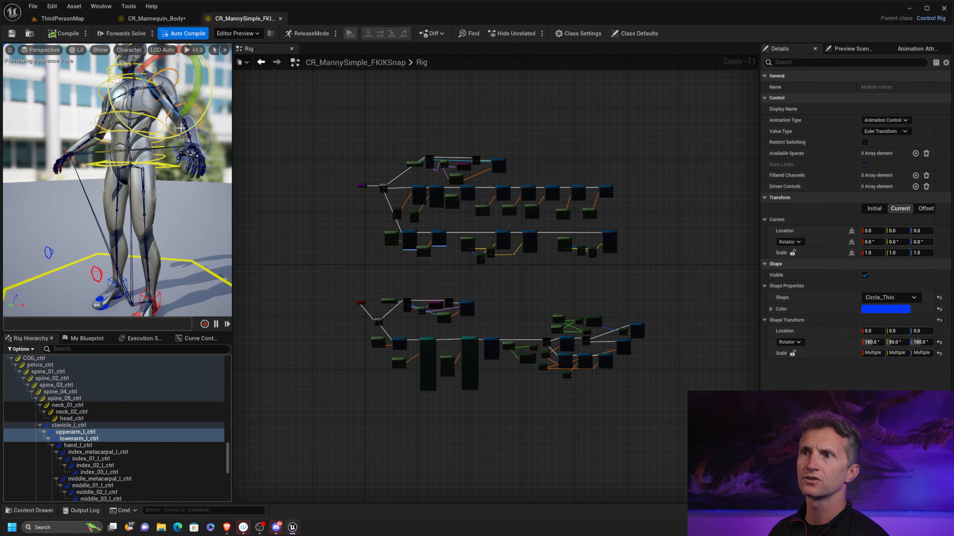
pyautogui.moveTo(171, 111); pyautogui.dragTo(93, 167)
pyautogui.keyDown('alt'); pyautogui.moveTo(93, 167); pyautogui.dragTo(57, 177); pyautogui.keyUp('alt')
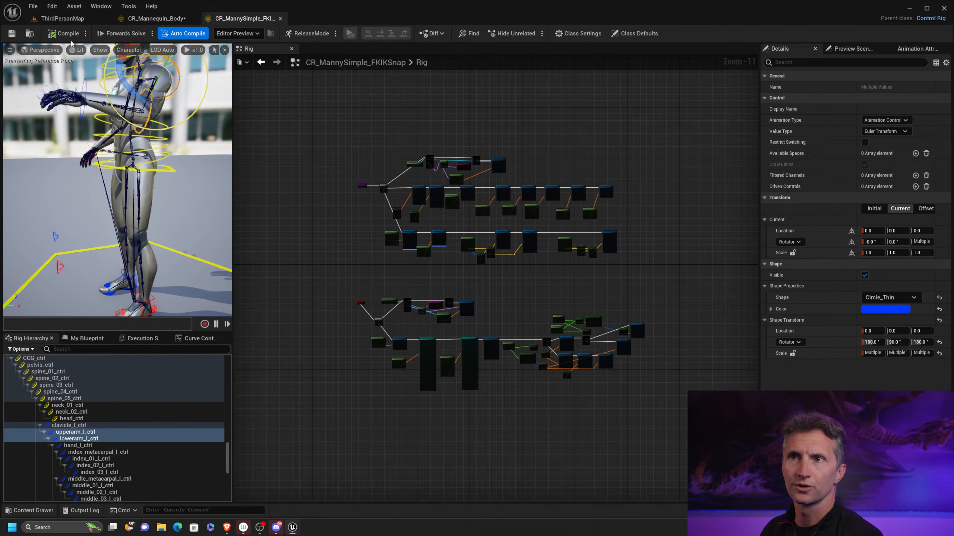
pyautogui.click(65, 33)
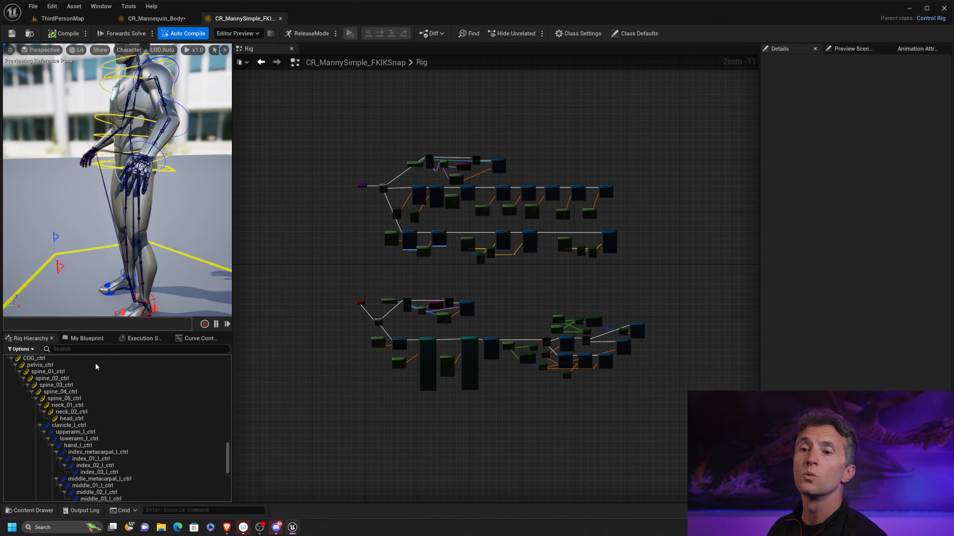
# Add controls for the selected left leg bones thigh_l, calf_l, foot_l and ball_l in the rig hierarchy
pyautogui.scroll(15, 95, 366)
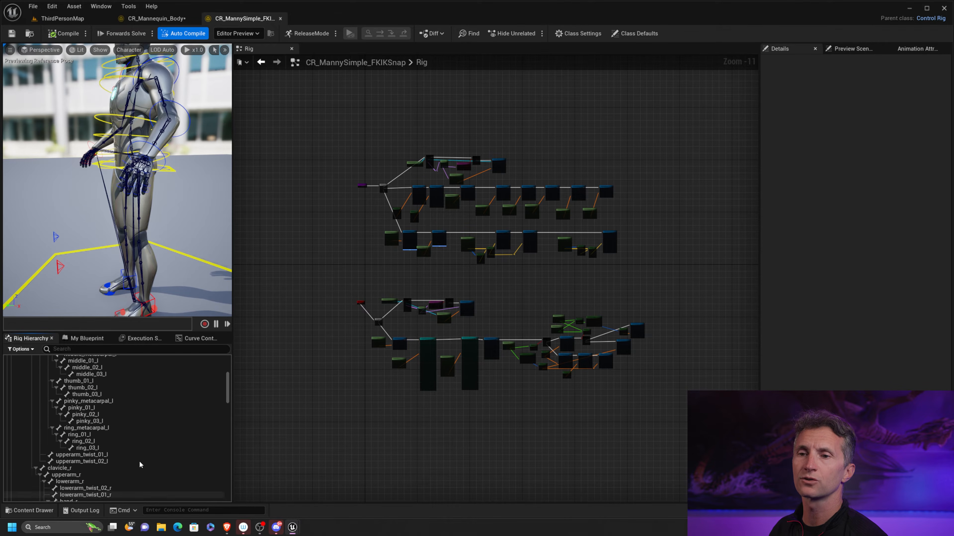
pyautogui.scroll(10, 139, 465)
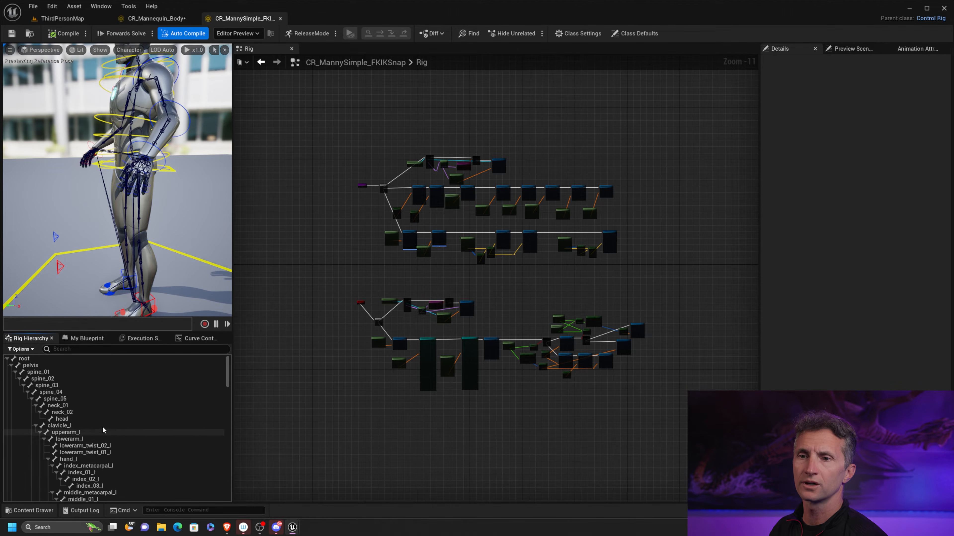
pyautogui.click(16, 372)
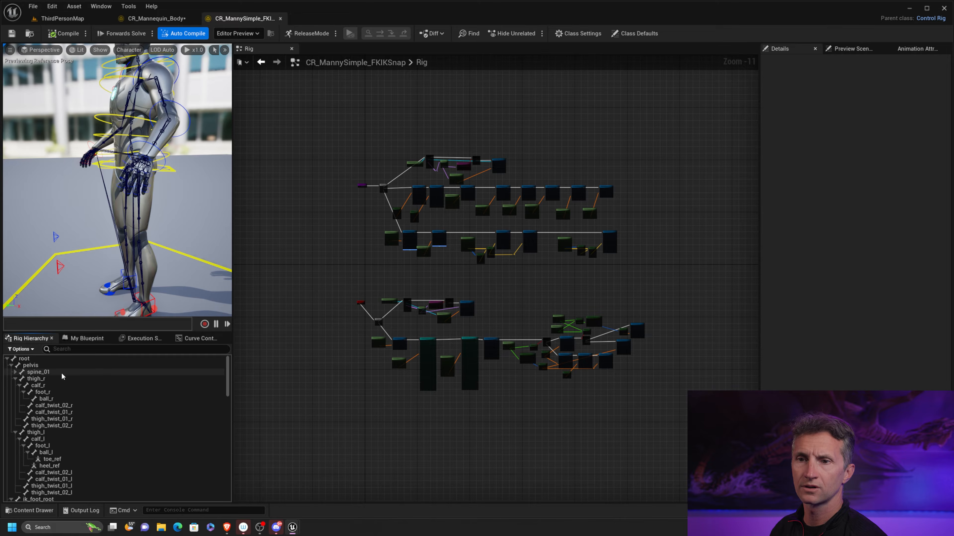
pyautogui.click(59, 432)
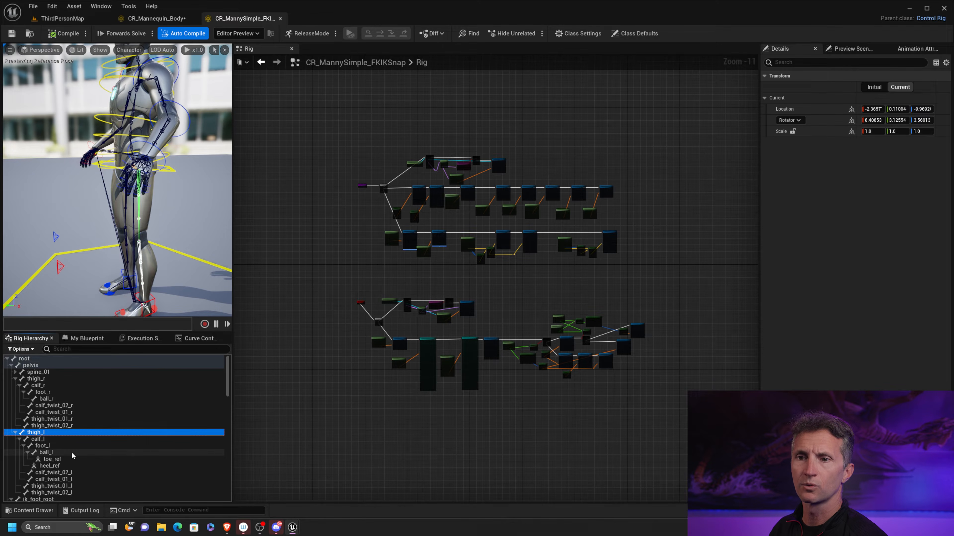
pyautogui.keyDown('shift'); pyautogui.click(74, 452); pyautogui.keyUp('shift')
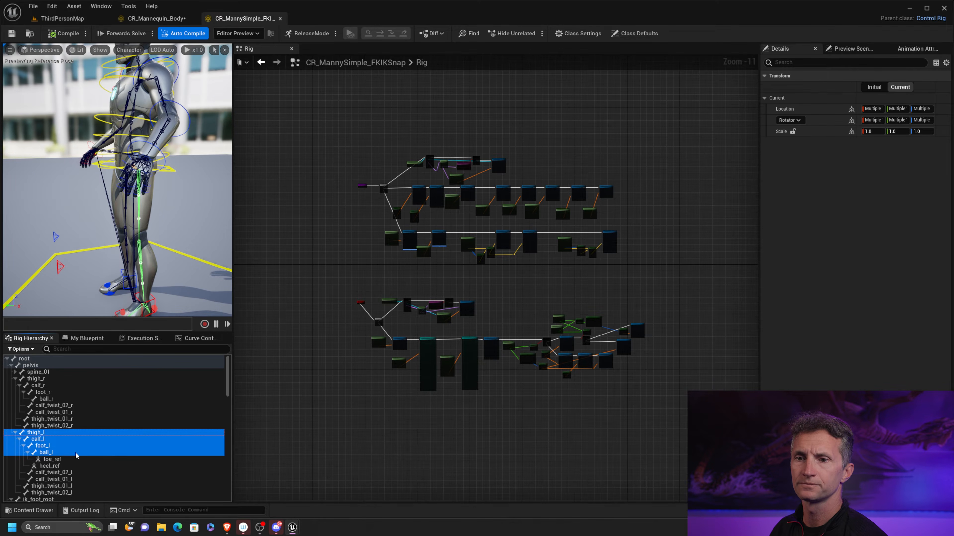
pyautogui.rightClick(71, 435)
pyautogui.moveTo(167, 225)
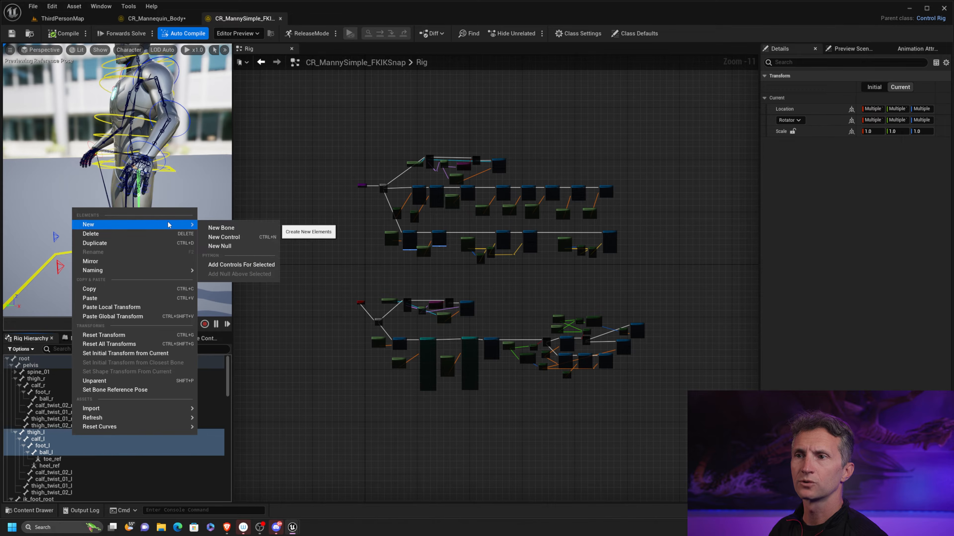
pyautogui.click(263, 265)
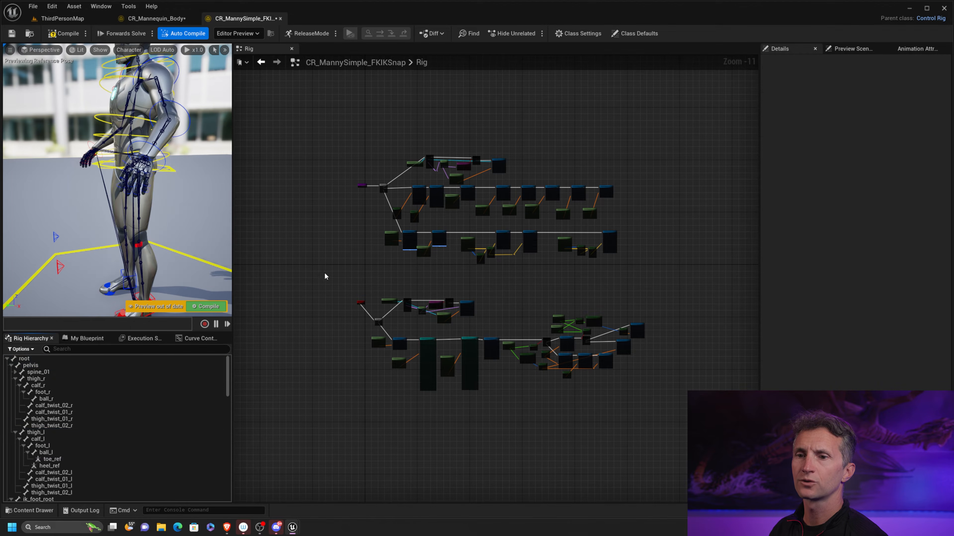
# Set the shape of the new thigh_l_ctrl, calf_l_ctrl, foot_l_ctrl and ball_l_ctrl controls to Circle_Thick
pyautogui.moveTo(146, 450); pyautogui.dragTo(218, 361, button='right')
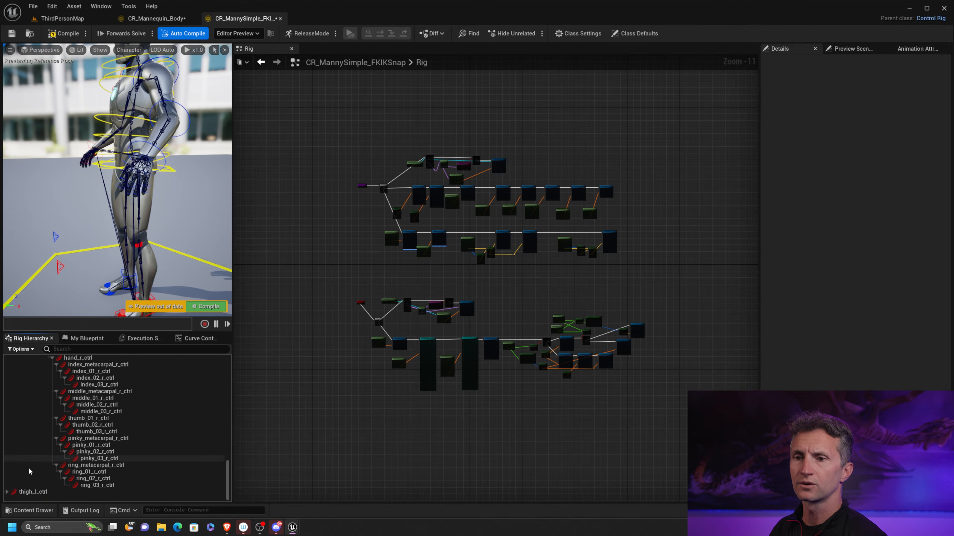
pyautogui.click(6, 492)
pyautogui.scroll(-1, 48, 474)
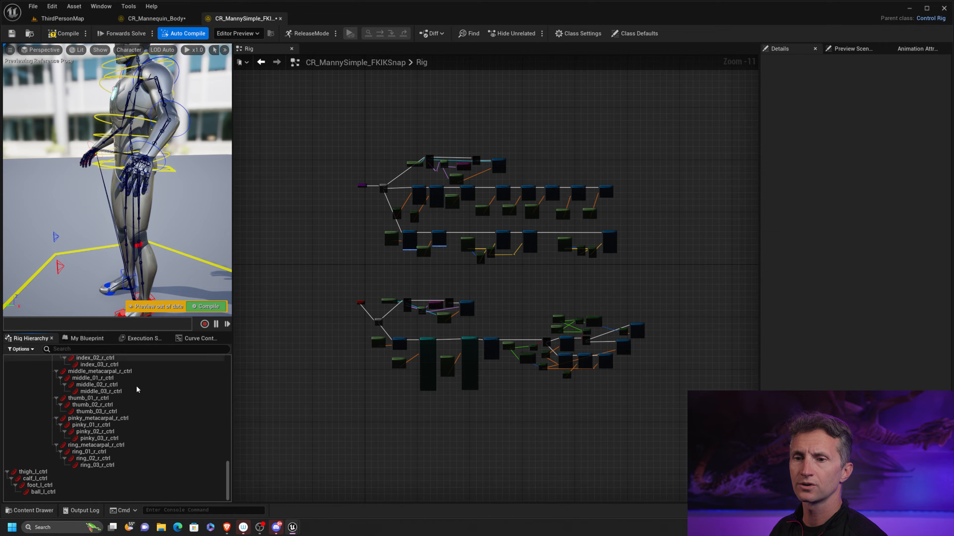
pyautogui.click(47, 473)
pyautogui.keyDown('shift'); pyautogui.click(59, 493); pyautogui.keyUp('shift')
pyautogui.click(49, 475)
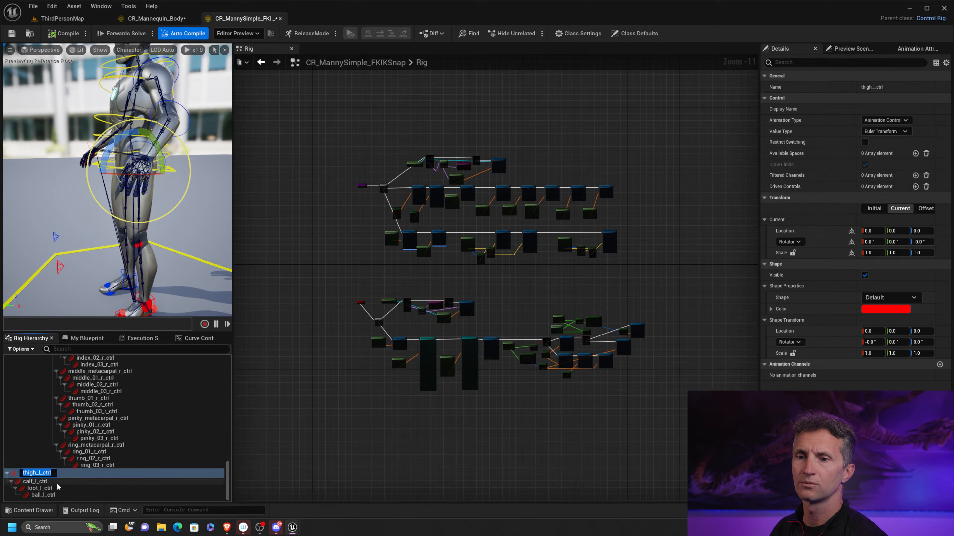
pyautogui.keyDown('shift'); pyautogui.click(57, 492); pyautogui.keyUp('shift')
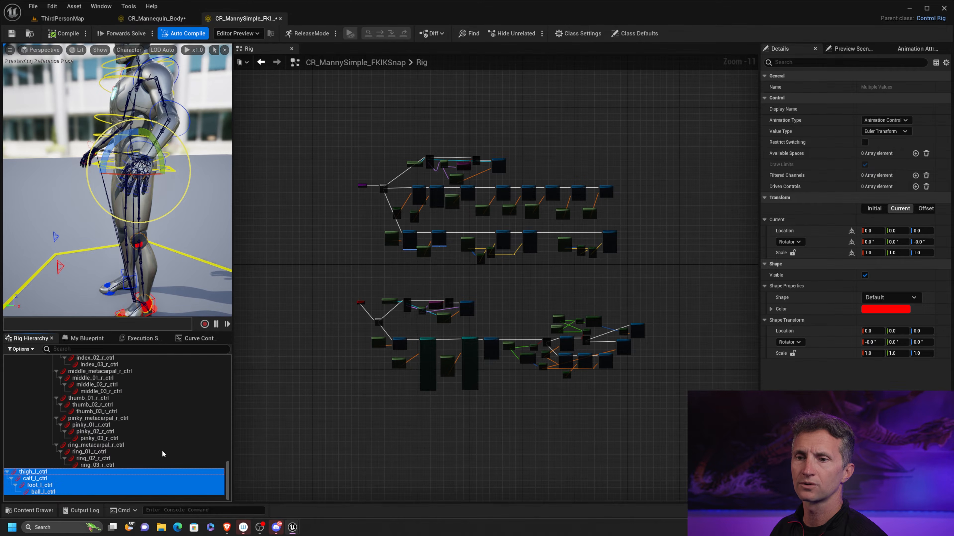
pyautogui.click(901, 297)
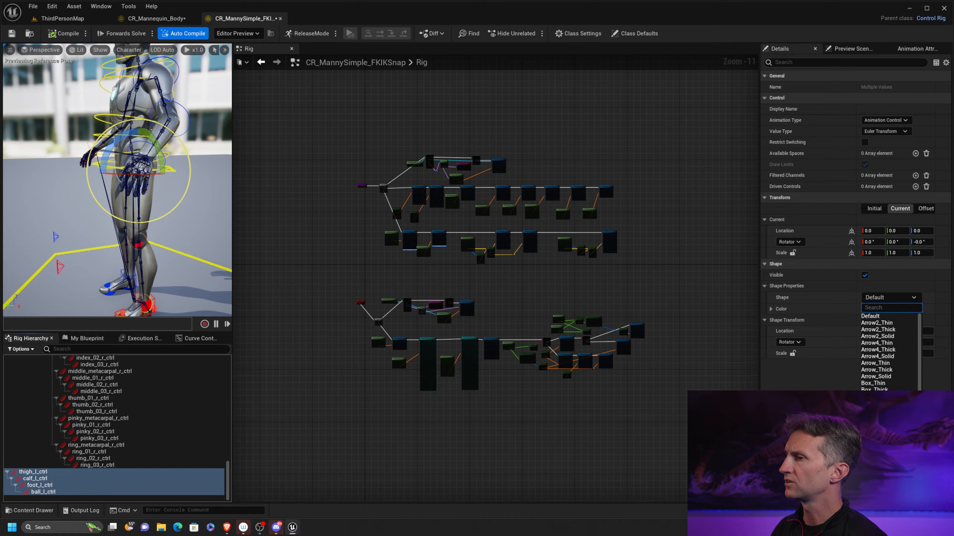
pyautogui.click(875, 410)
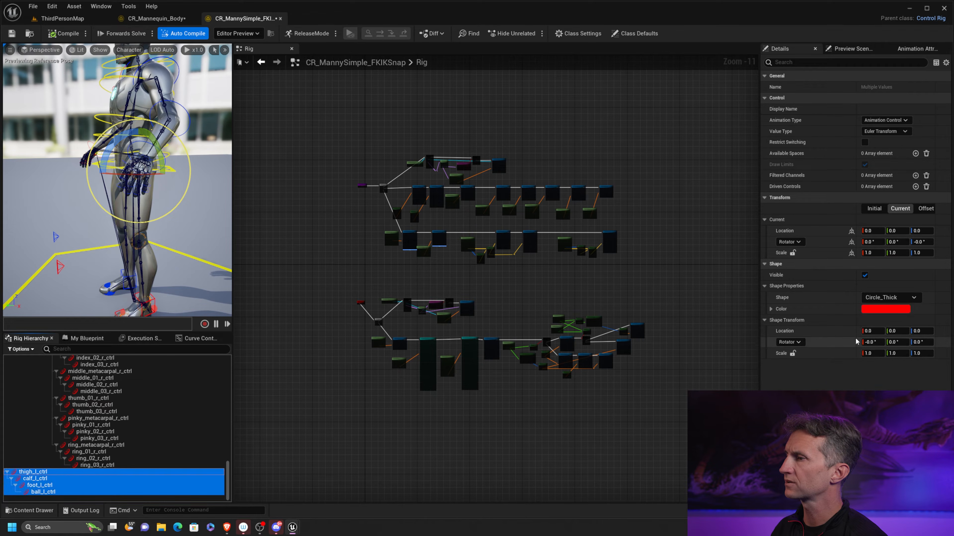
# Rotate the four leg controls' shapes 90° about Y and scale them uniformly to about 2.12
pyautogui.click(902, 343)
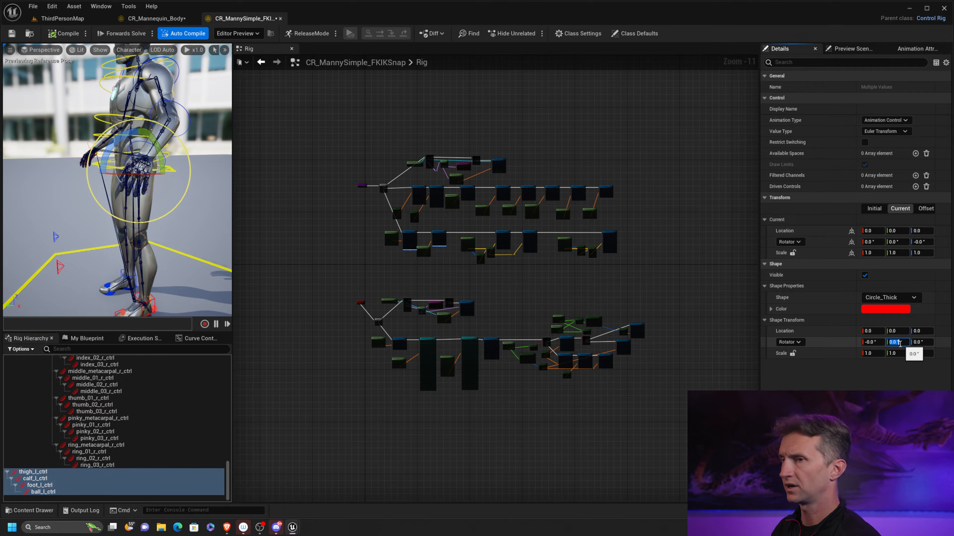
pyautogui.write('90')
pyautogui.press('Return')
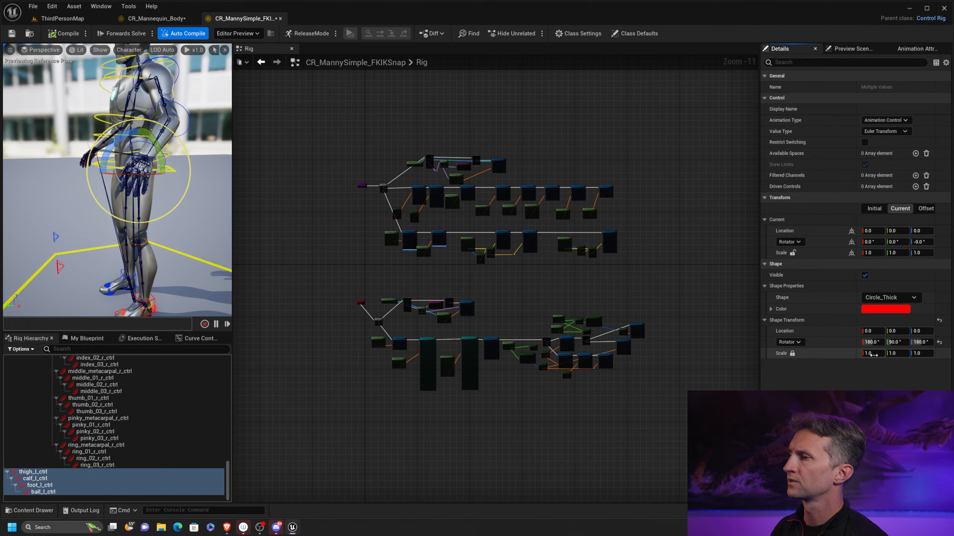
pyautogui.moveTo(872, 354); pyautogui.dragTo(898, 353)
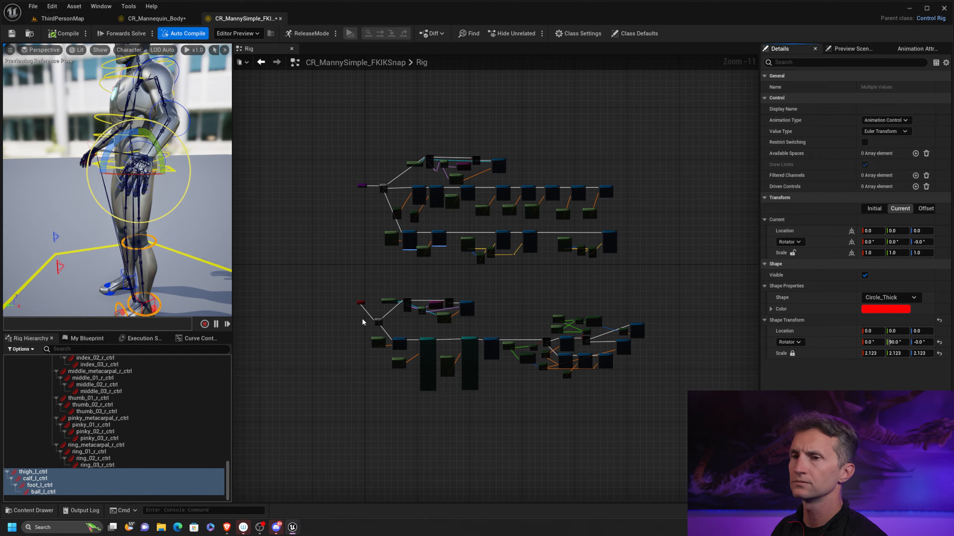
# Lock the shape scale of ball_l_ctrl alone and reduce it uniformly to 1.47
pyautogui.scroll(-3, 182, 284)
pyautogui.rightClick(55, 491)
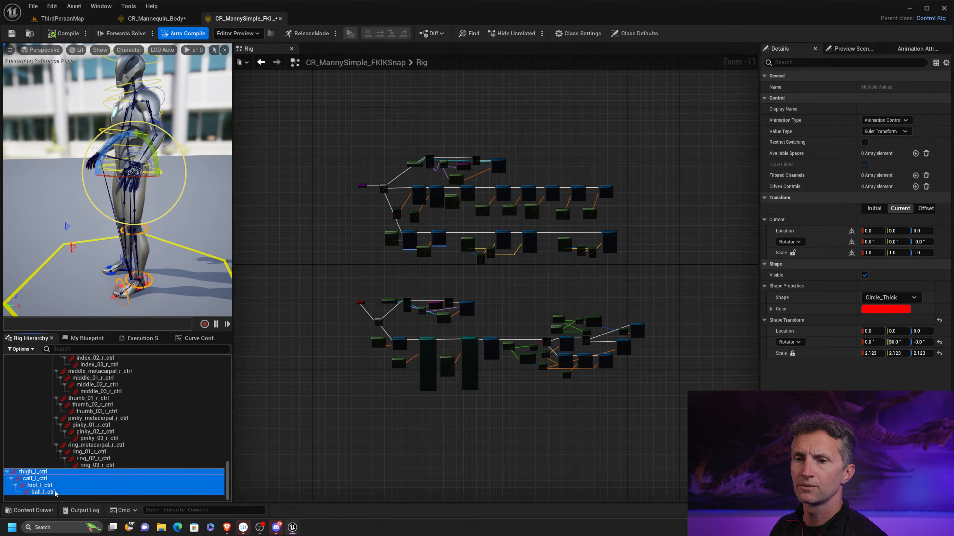
pyautogui.click(51, 492)
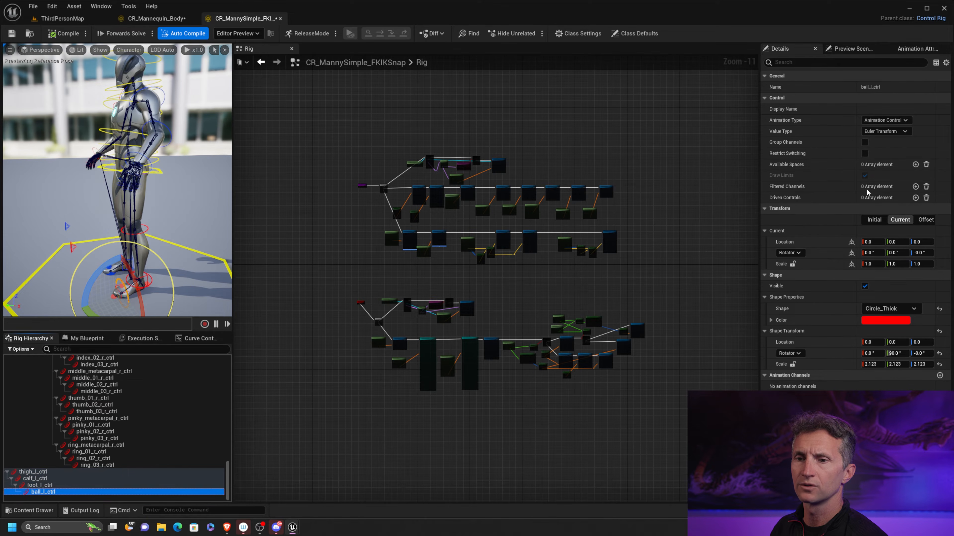
pyautogui.click(792, 364)
pyautogui.moveTo(896, 363); pyautogui.dragTo(880, 363)
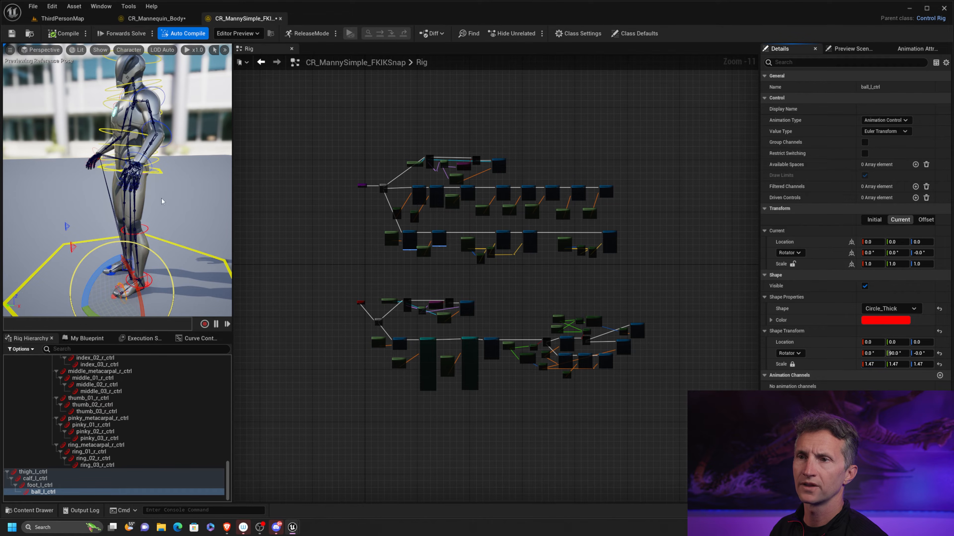
# Offset the shape of thigh_l_ctrl to about -4.49 along X, leaving Y and Z at 0, and compile the rig
pyautogui.keyDown('alt'); pyautogui.moveTo(161, 201); pyautogui.dragTo(200, 187); pyautogui.keyUp('alt')
pyautogui.scroll(5, 199, 179)
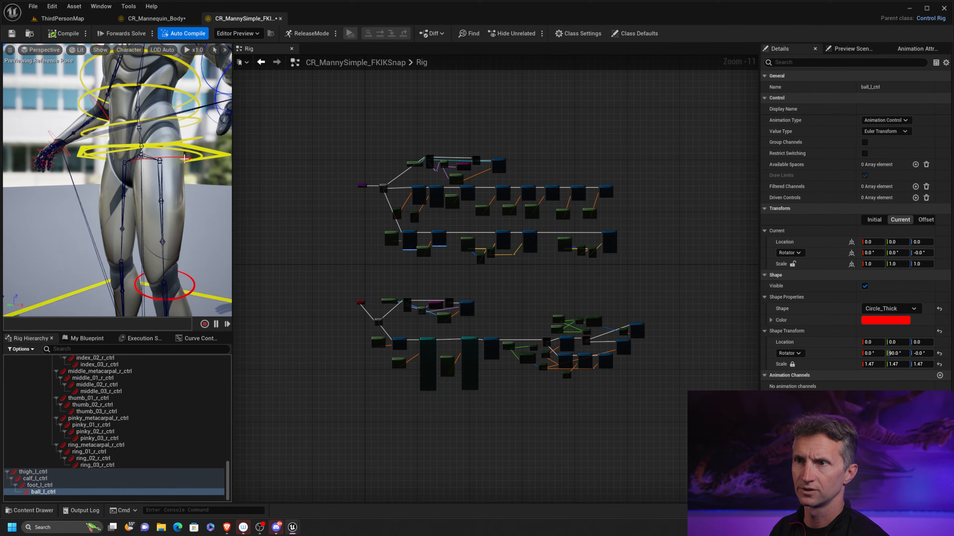
pyautogui.click(185, 158)
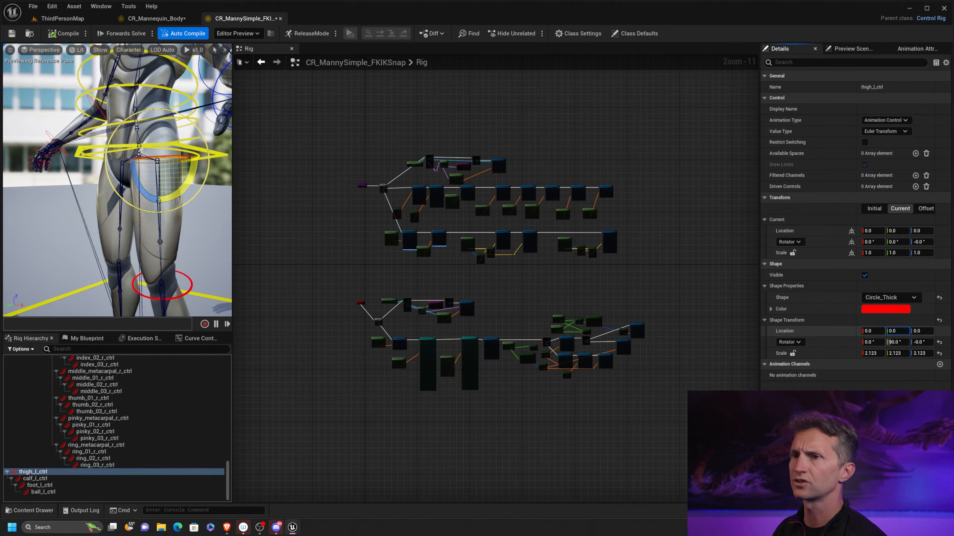
pyautogui.moveTo(901, 332); pyautogui.dragTo(913, 331)
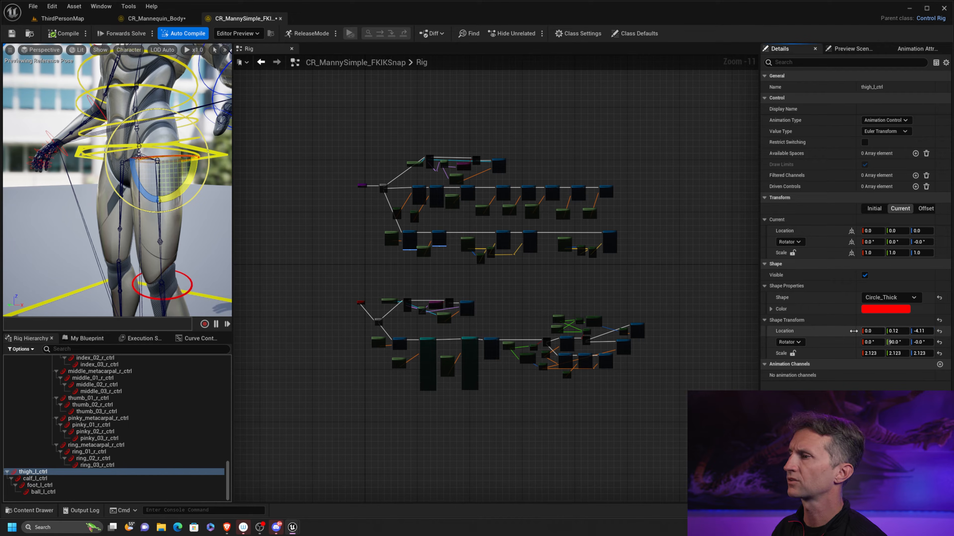
pyautogui.moveTo(853, 331); pyautogui.dragTo(847, 331)
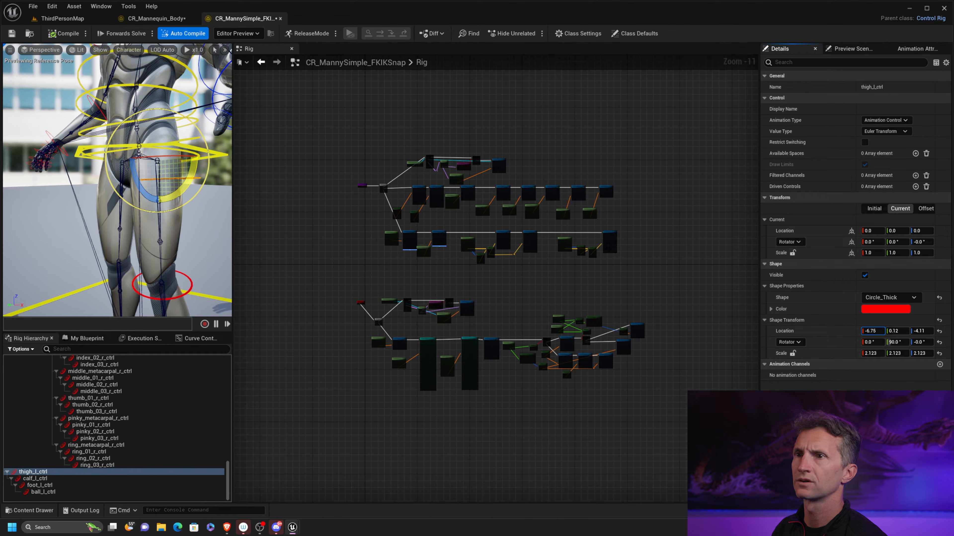
pyautogui.click(939, 331)
pyautogui.moveTo(871, 331); pyautogui.dragTo(867, 331)
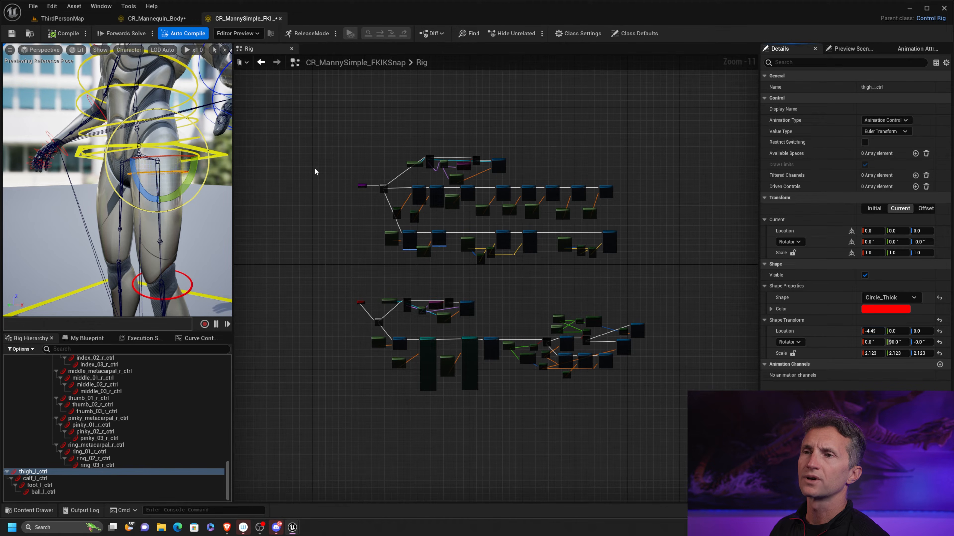
pyautogui.click(64, 34)
pyautogui.moveTo(120, 180); pyautogui.dragTo(125, 217, button='middle')
pyautogui.moveTo(203, 126); pyautogui.dragTo(203, 90, button='middle')
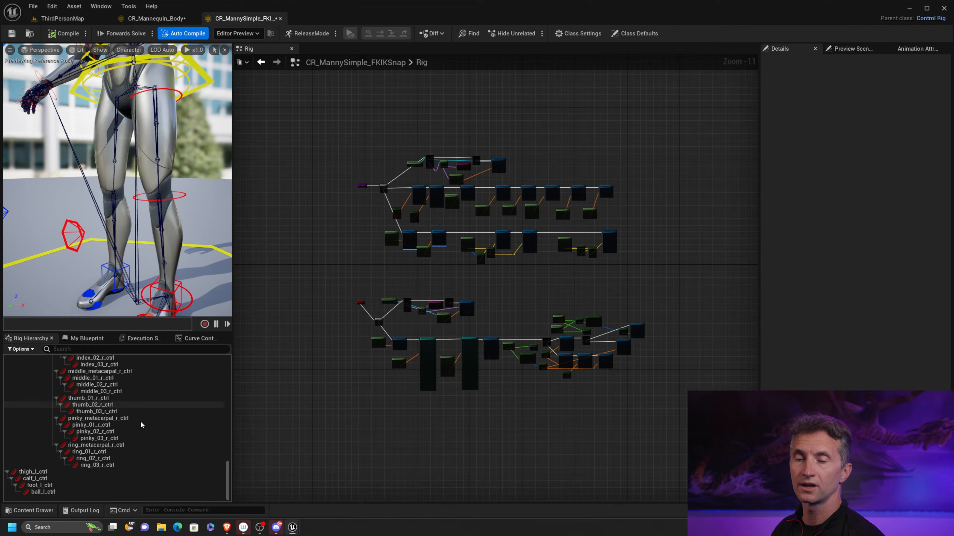
# Collapse the spine_01_ctrl and L_Heel_RV_ctrl_null branches and parent thigh_l_ctrl with its child controls under pelvis_ctrl
pyautogui.click(81, 472)
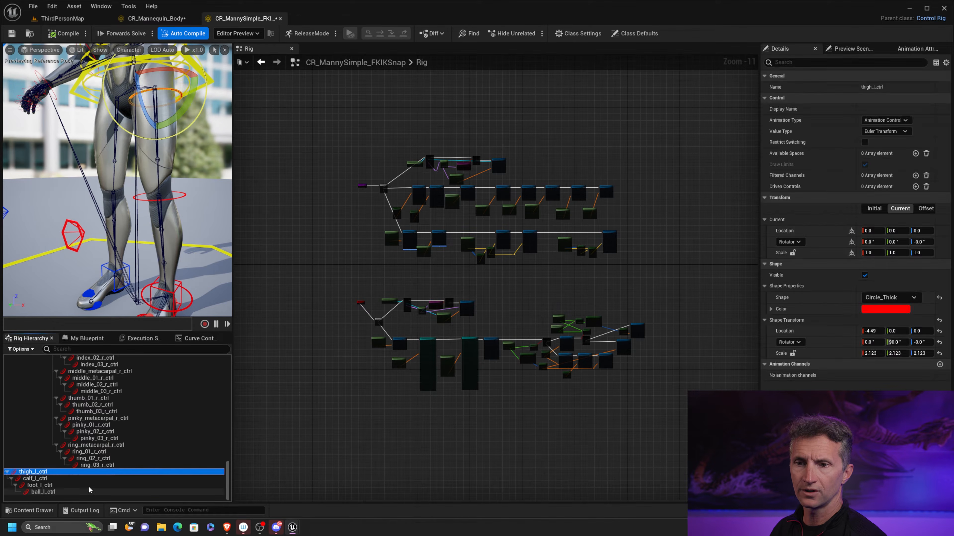
pyautogui.keyDown('shift'); pyautogui.click(84, 489); pyautogui.keyUp('shift')
pyautogui.scroll(10, 141, 378)
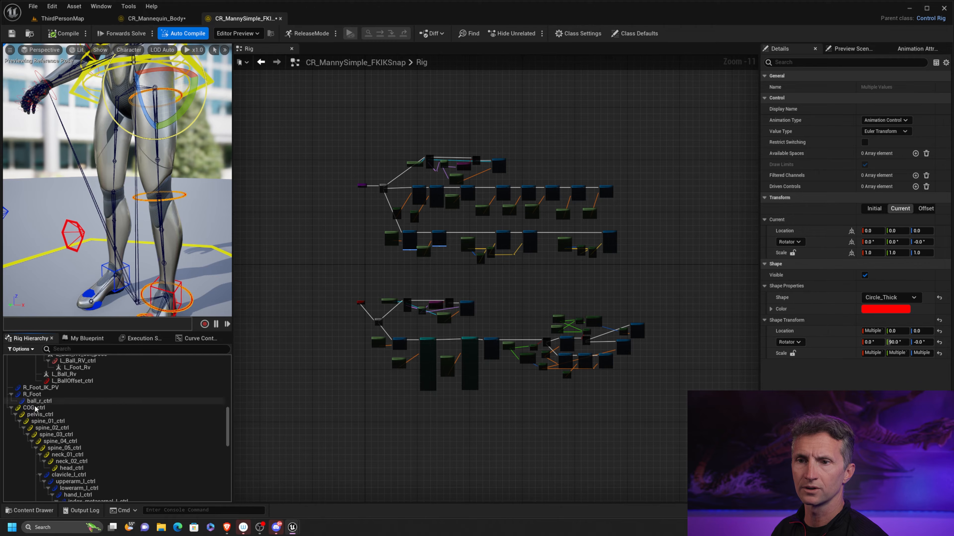
pyautogui.click(19, 424)
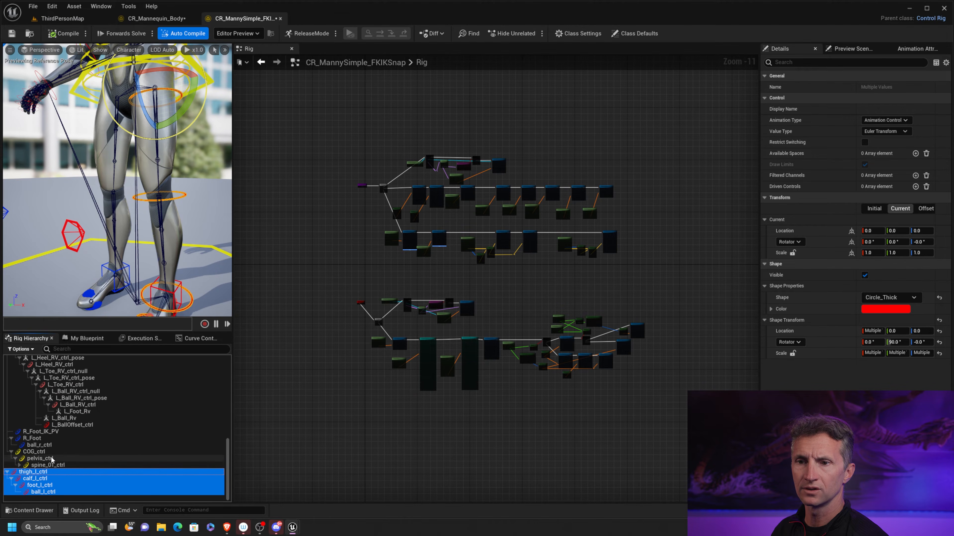
pyautogui.scroll(2, 73, 410)
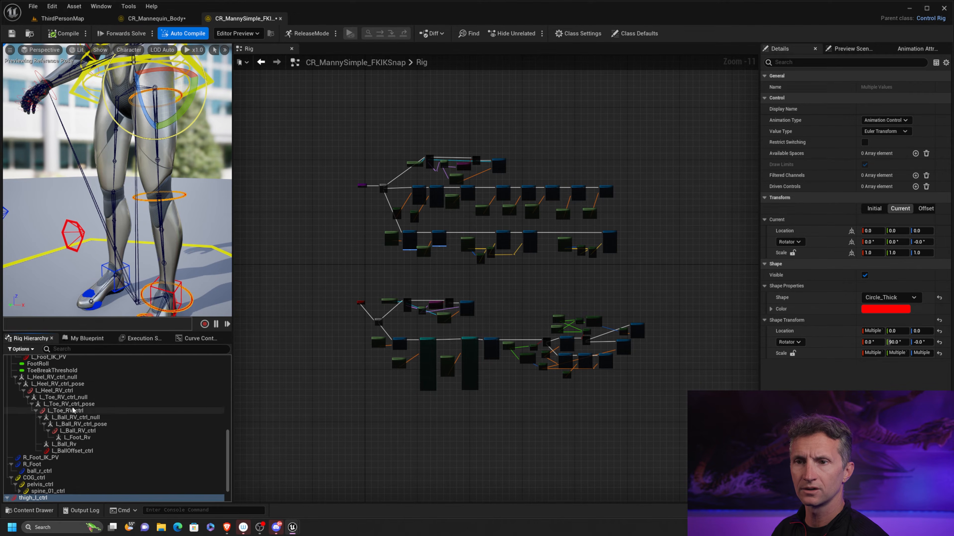
pyautogui.click(16, 377)
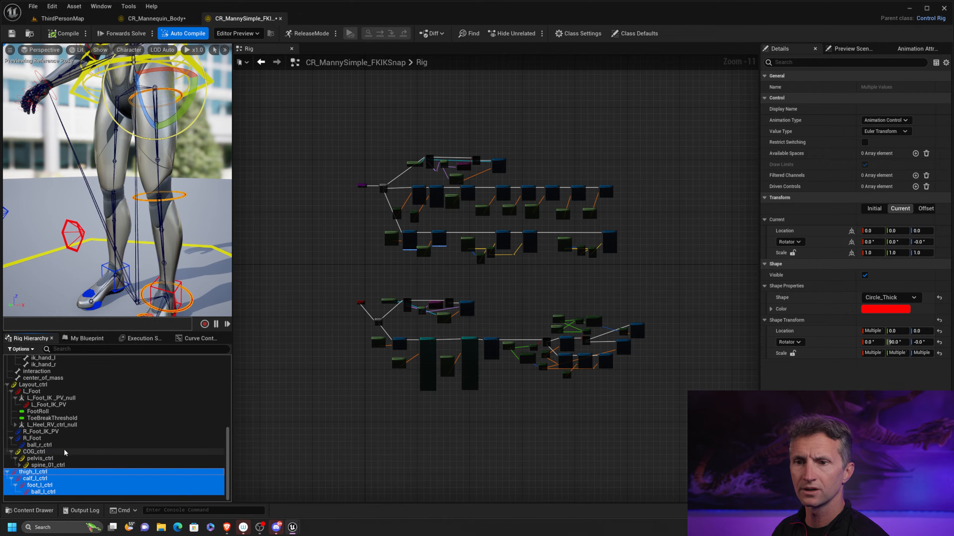
pyautogui.doubleClick(41, 472)
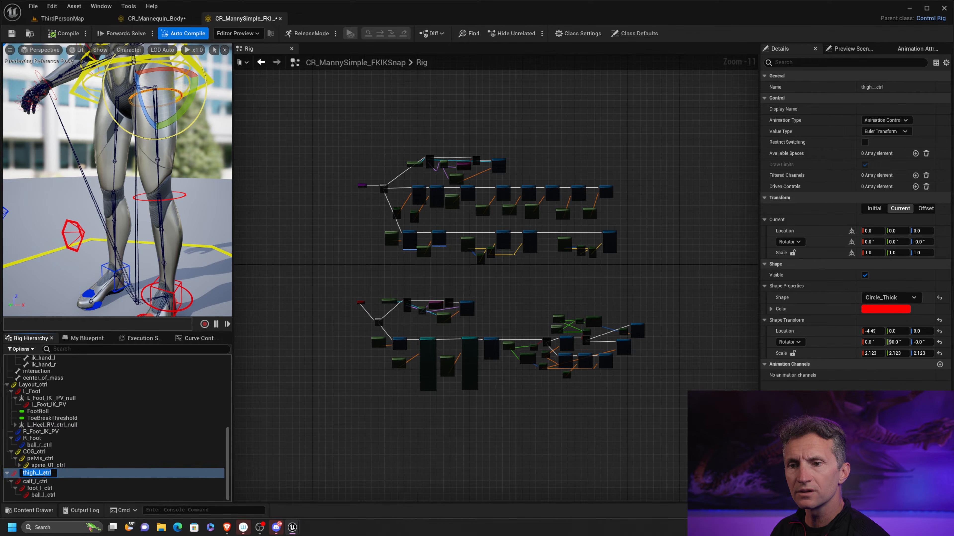
pyautogui.click(13, 475)
pyautogui.click(43, 467)
pyautogui.click(30, 473)
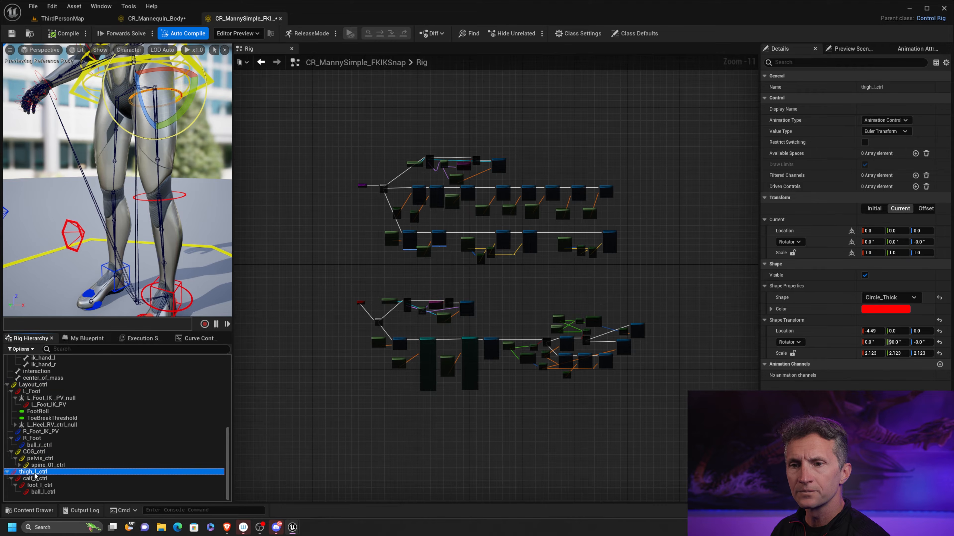
pyautogui.moveTo(37, 475); pyautogui.dragTo(80, 459)
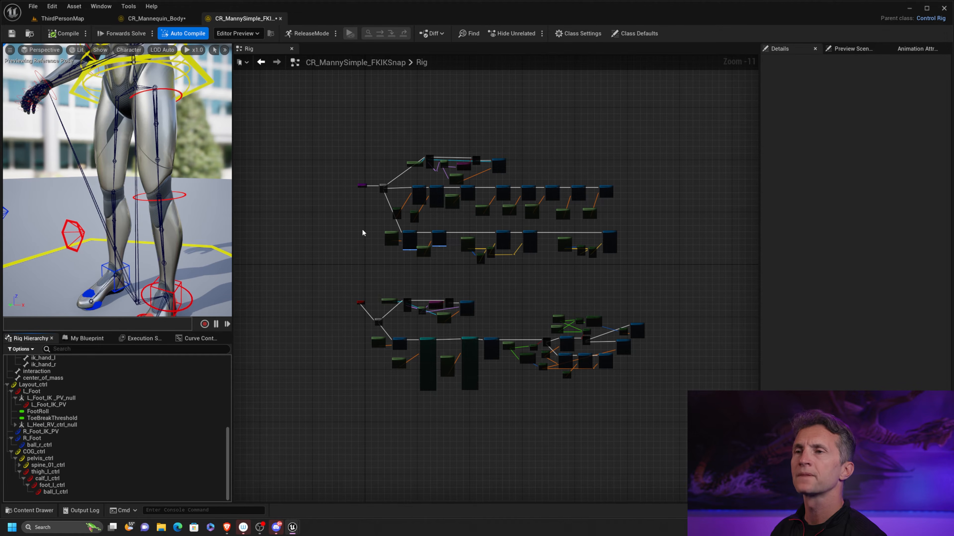
# Rotate thigh_l_ctrl in the viewport to about 22°, 29° and 10° to swing the FK leg chain outward
pyautogui.click(181, 94)
pyautogui.moveTo(184, 118); pyautogui.dragTo(193, 96)
pyautogui.scroll(-6, 180, 112)
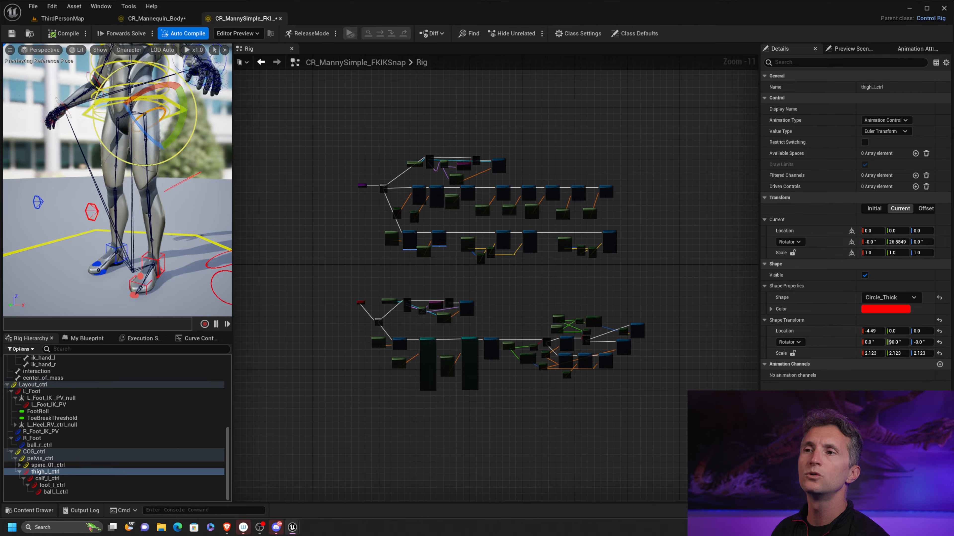
pyautogui.keyDown('alt'); pyautogui.moveTo(188, 224); pyautogui.dragTo(207, 224, button='right'); pyautogui.keyUp('alt')
pyautogui.keyDown('alt'); pyautogui.moveTo(188, 223); pyautogui.dragTo(158, 233, button='middle'); pyautogui.keyUp('alt')
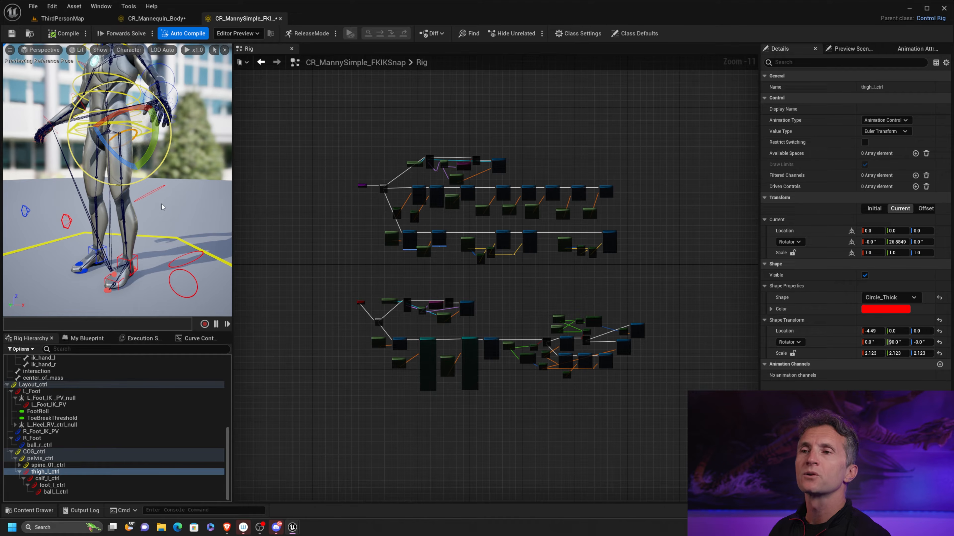
pyautogui.scroll(2, 166, 227)
pyautogui.moveTo(165, 138)
pyautogui.mouseDown()
pyautogui.moveTo(145, 147)
pyautogui.moveTo(155, 154)
pyautogui.mouseUp()
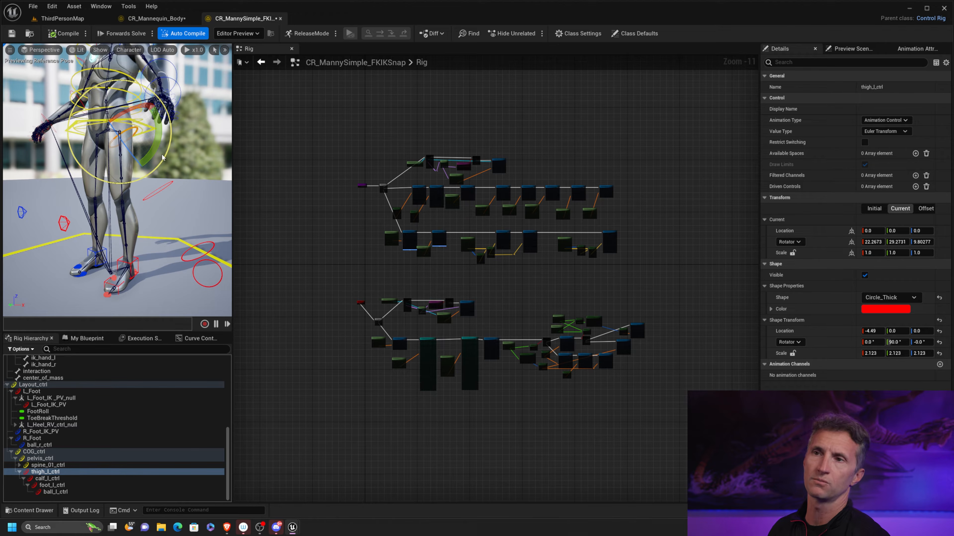
# Move the L_Foot IK control to about 23.4 in X and 22.2 in Y
pyautogui.click(137, 265)
pyautogui.press('w')
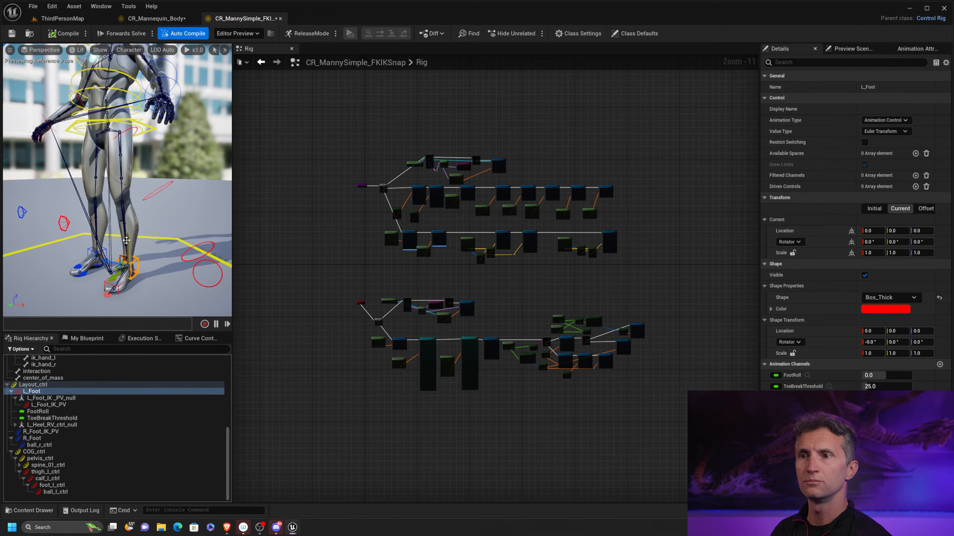
pyautogui.moveTo(127, 244); pyautogui.dragTo(212, 236)
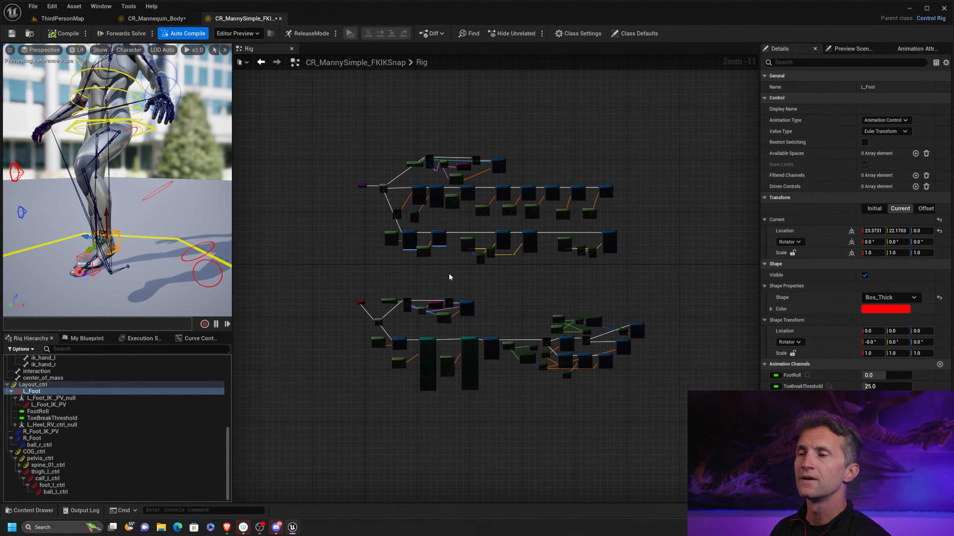
# Examine the For Each loops in the construction and Forwards Solve graphs that match controls to bones and set their transforms
pyautogui.scroll(8, 404, 332)
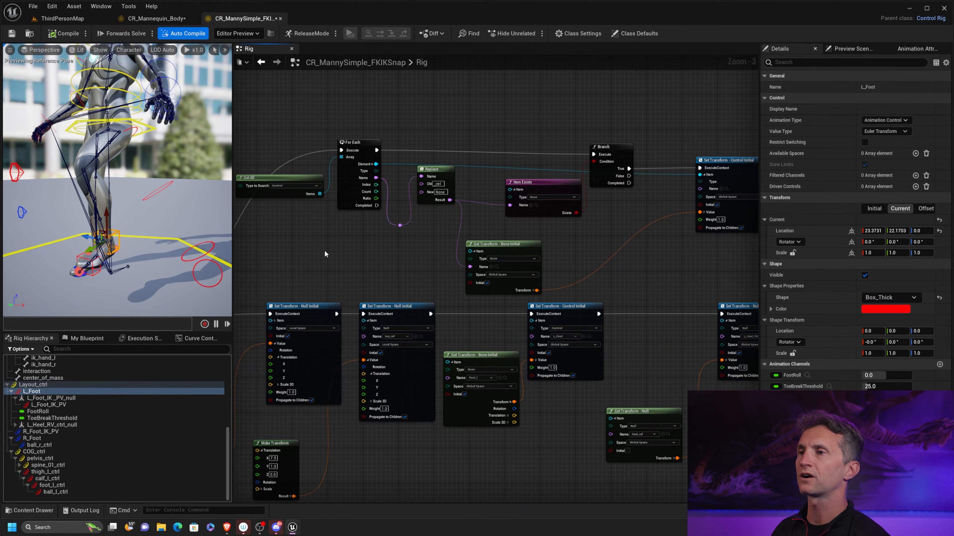
pyautogui.scroll(-4, 387, 184)
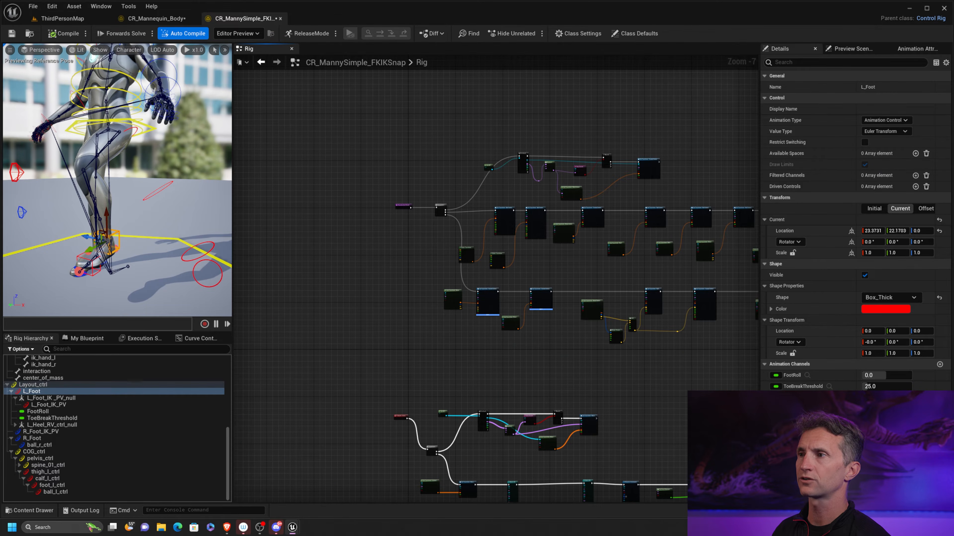
pyautogui.scroll(6, 397, 164)
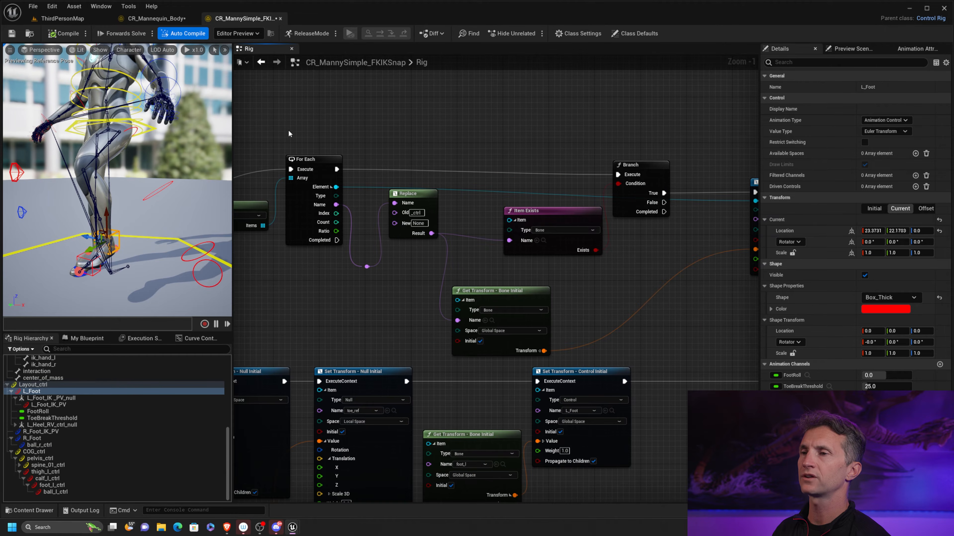
pyautogui.moveTo(287, 119); pyautogui.dragTo(553, 200)
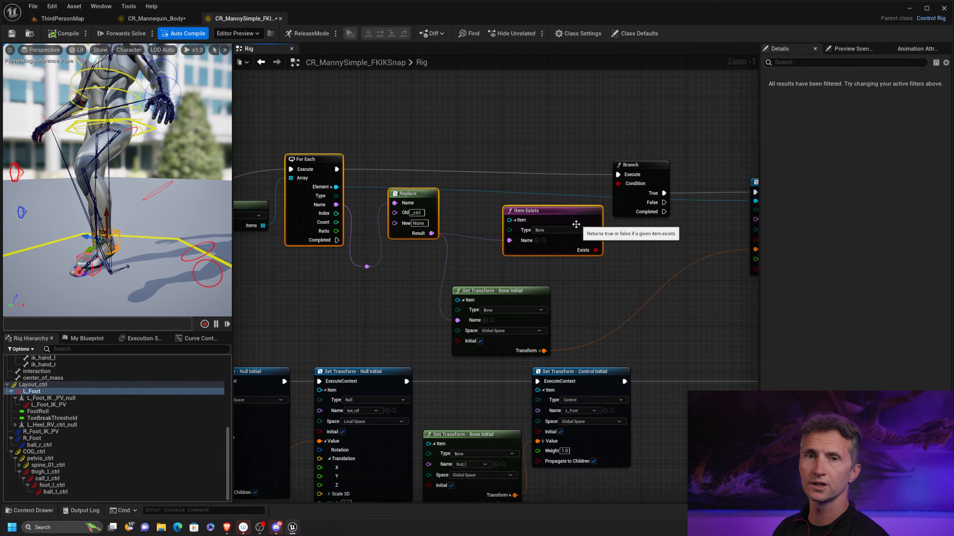
pyautogui.scroll(-3, 595, 216)
pyautogui.scroll(-1, 597, 214)
pyautogui.scroll(4, 524, 260)
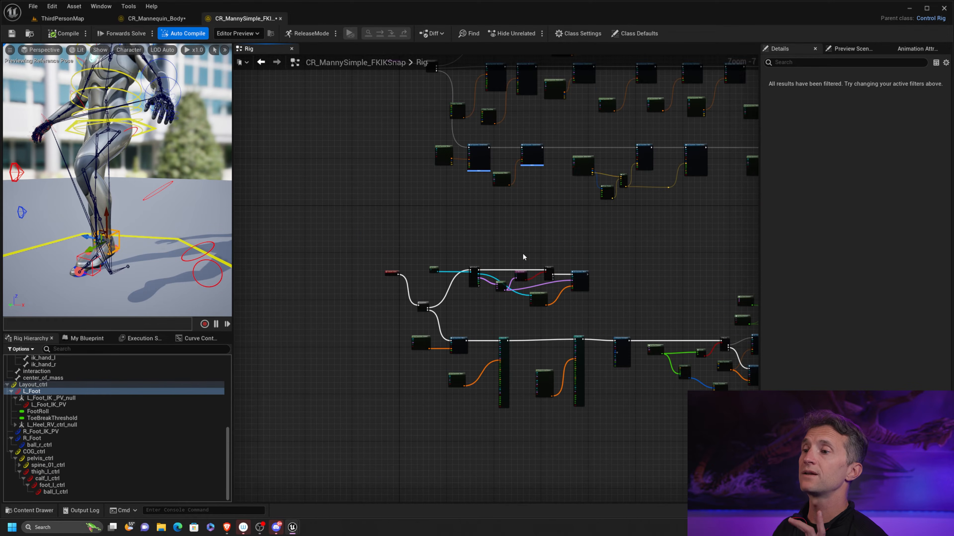
pyautogui.moveTo(411, 208); pyautogui.dragTo(528, 223, button='right')
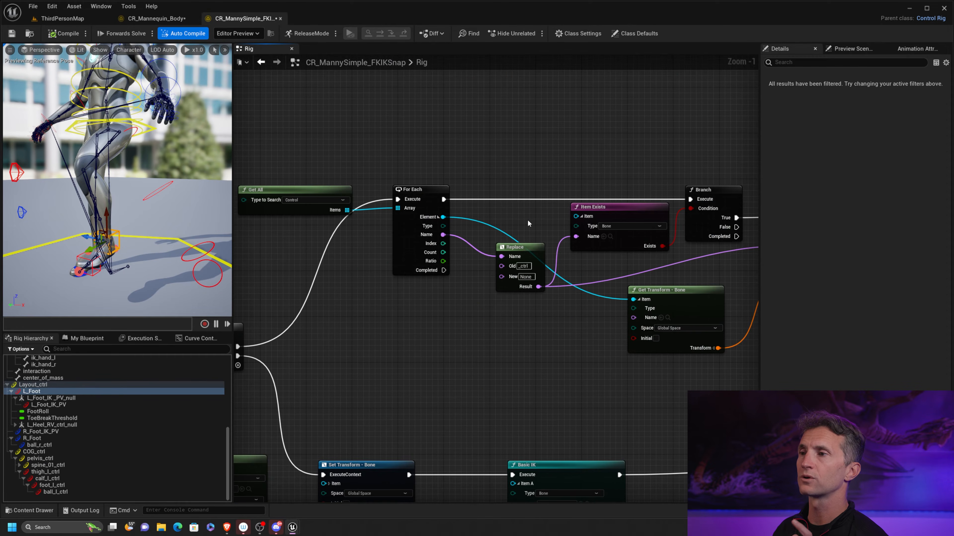
pyautogui.moveTo(736, 245); pyautogui.dragTo(422, 245, button='right')
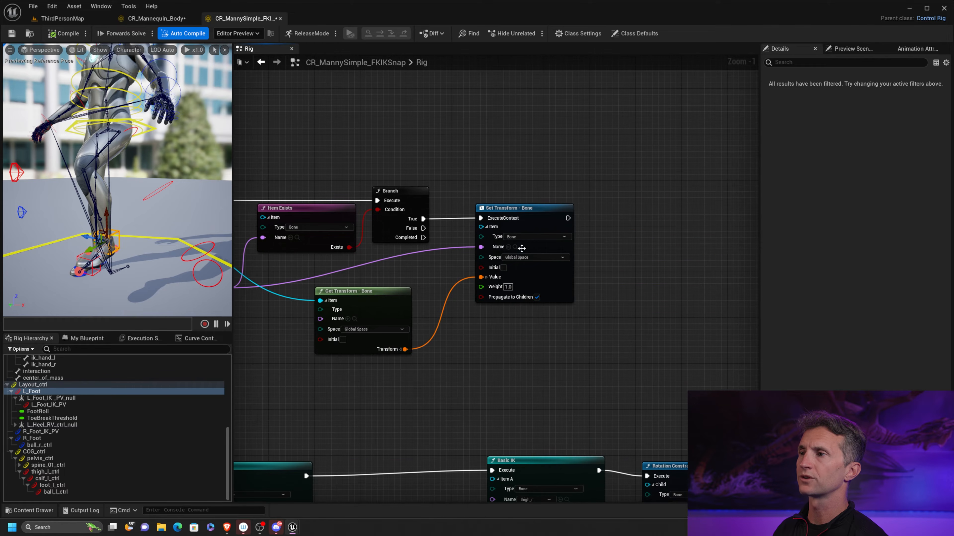
pyautogui.moveTo(511, 162); pyautogui.dragTo(540, 285)
pyautogui.moveTo(623, 262); pyautogui.dragTo(732, 225, button='right')
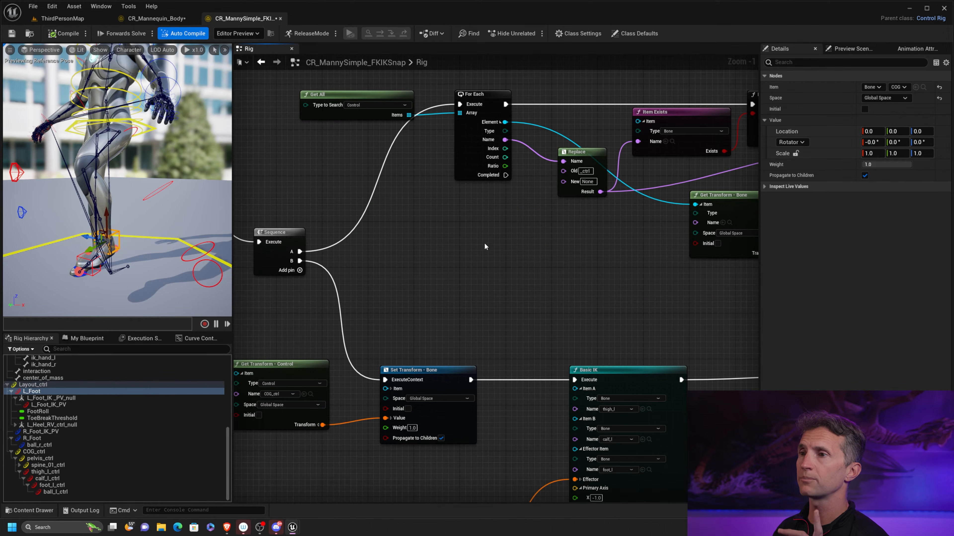
pyautogui.moveTo(468, 214); pyautogui.dragTo(581, 195, button='right')
pyautogui.moveTo(415, 116); pyautogui.dragTo(712, 121)
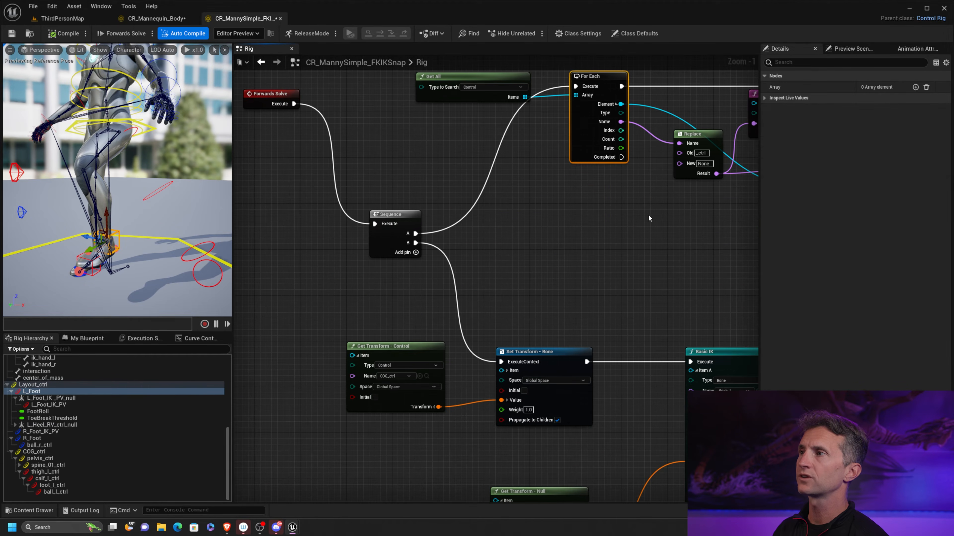
# Swap the Forwards Solve Sequence outputs so A runs the Set Transform and Basic IK chain and B runs the For Each loop
pyautogui.moveTo(537, 269); pyautogui.dragTo(498, 196, button='right')
pyautogui.click(360, 161)
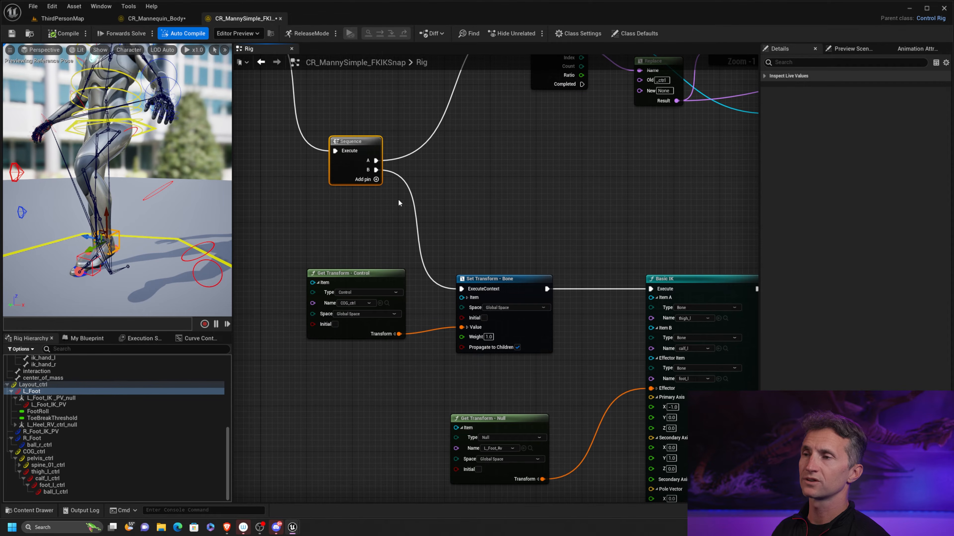
pyautogui.moveTo(572, 254); pyautogui.dragTo(507, 263, button='right')
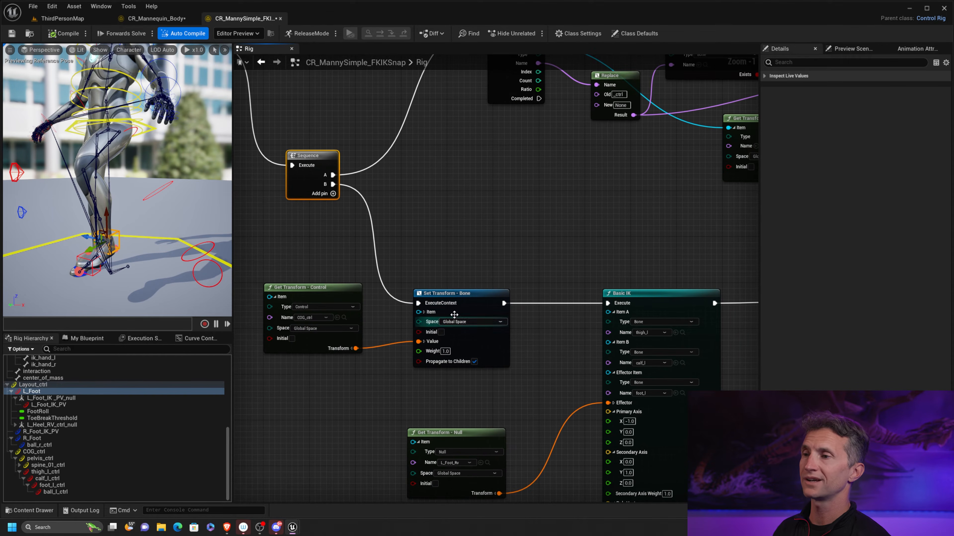
pyautogui.moveTo(619, 257); pyautogui.dragTo(575, 257, button='right')
pyautogui.moveTo(473, 226); pyautogui.dragTo(510, 254, button='right')
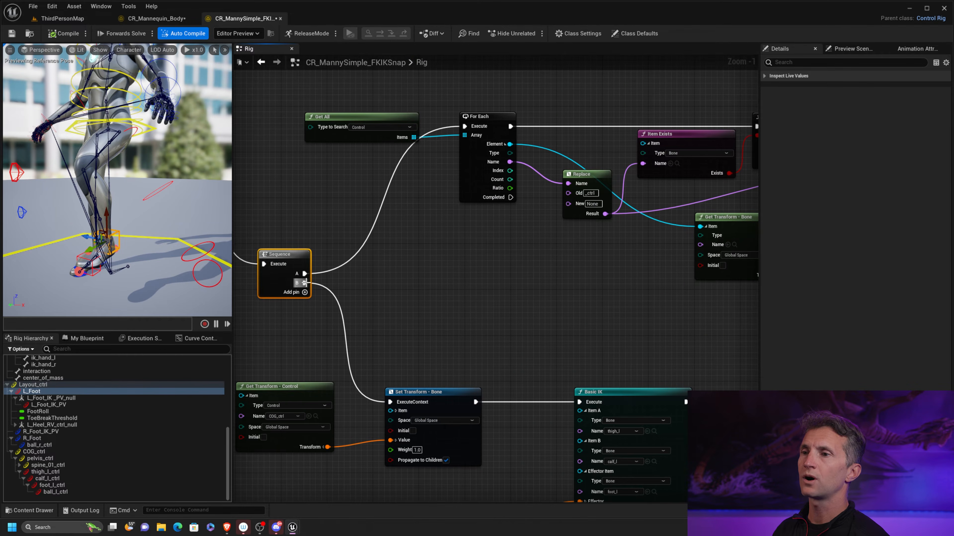
pyautogui.moveTo(305, 283); pyautogui.dragTo(465, 126)
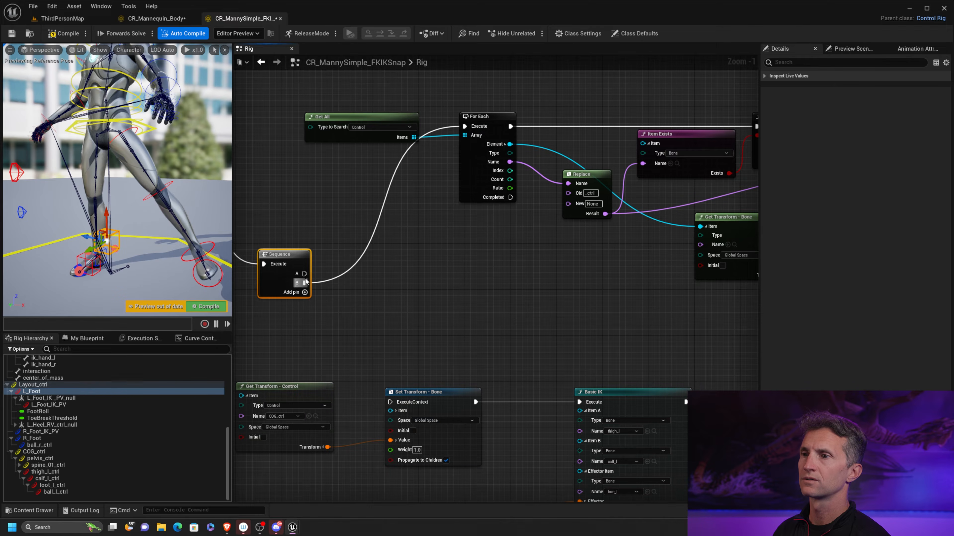
pyautogui.moveTo(304, 274); pyautogui.dragTo(391, 402)
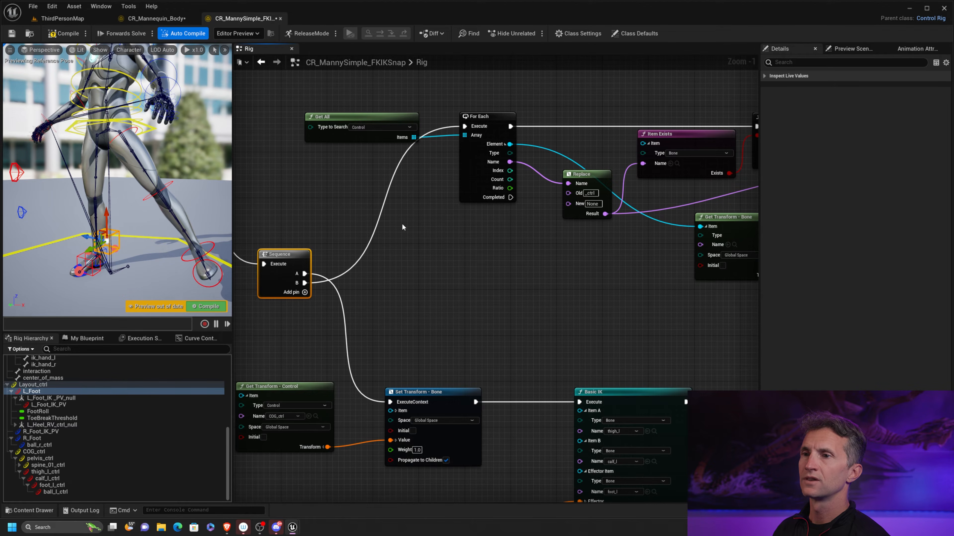
# Rotate calf_l_ctrl to about 42° about Z to bend the left knee with the FK controls
pyautogui.click(169, 184)
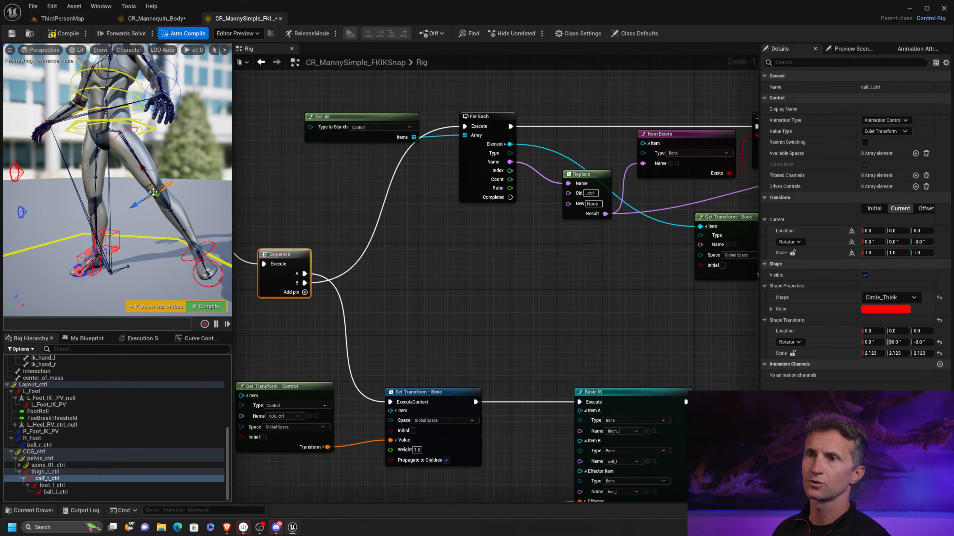
pyautogui.moveTo(180, 175); pyautogui.dragTo(218, 254)
pyautogui.press('q')
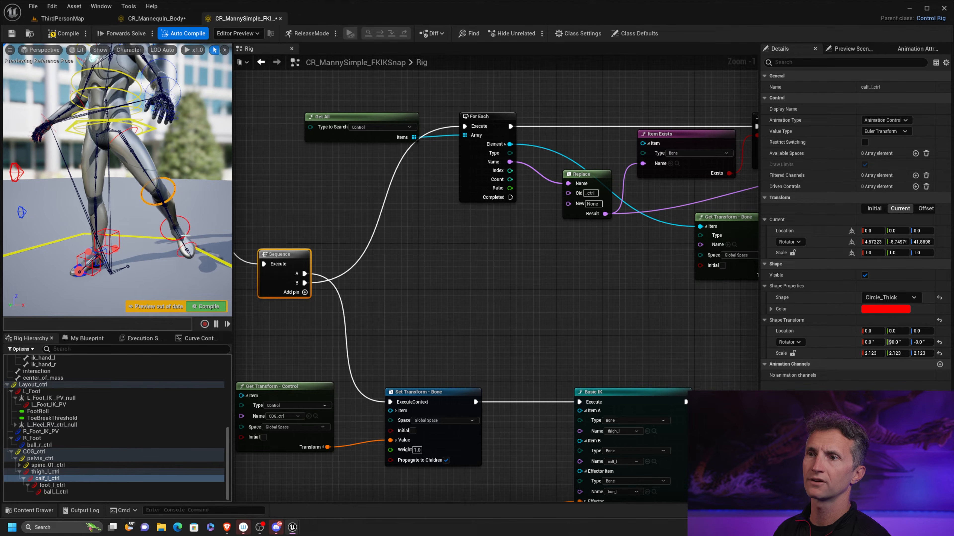
# Rotate foot_l_ctrl to about -46.2° about Z and move the L_Foot IK control to about 26.7, 15.8, -9.2
pyautogui.click(188, 235)
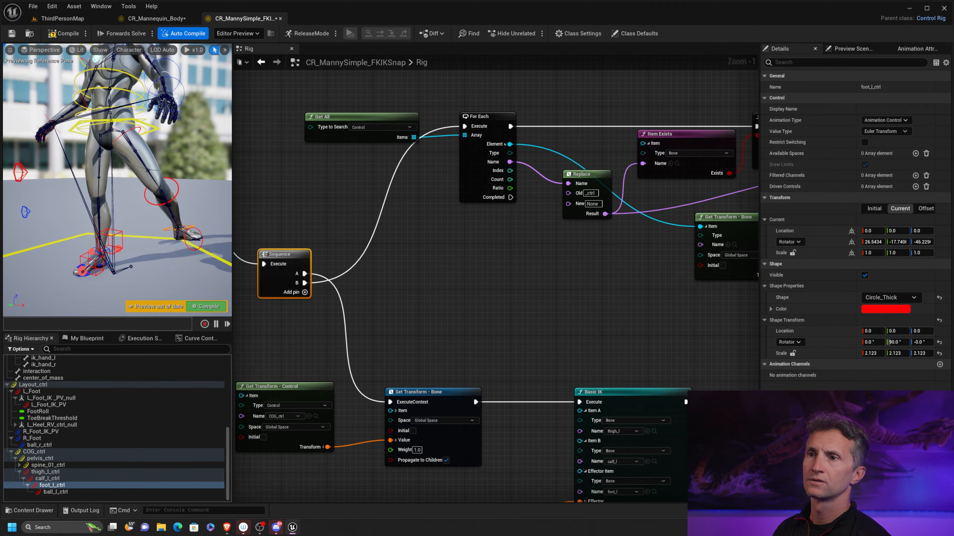
pyautogui.click(200, 253)
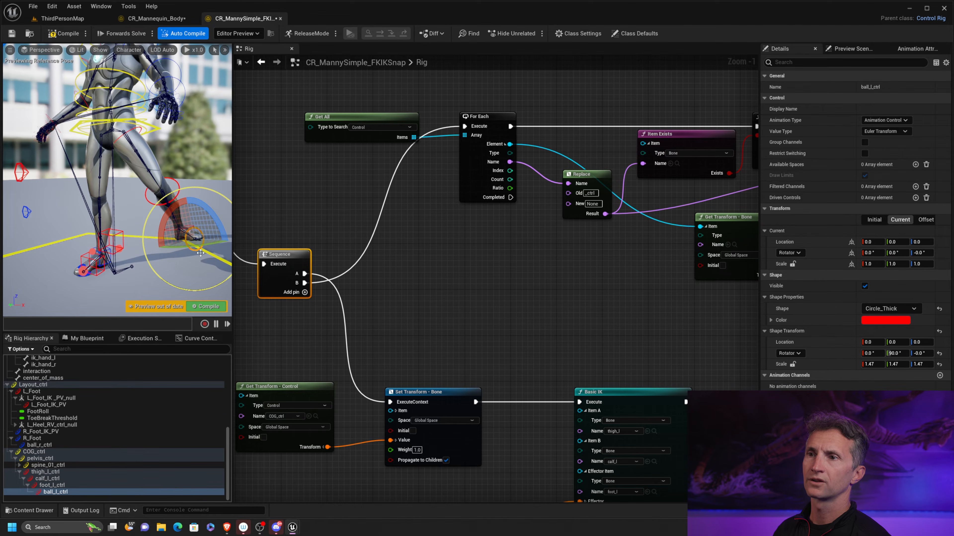
pyautogui.click(120, 236)
pyautogui.click(106, 241)
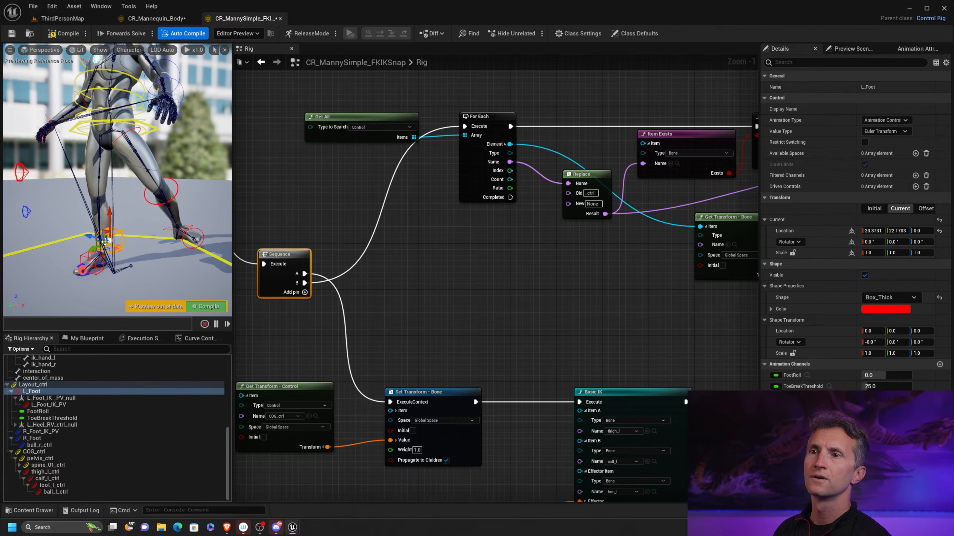
pyautogui.moveTo(108, 240); pyautogui.dragTo(157, 239)
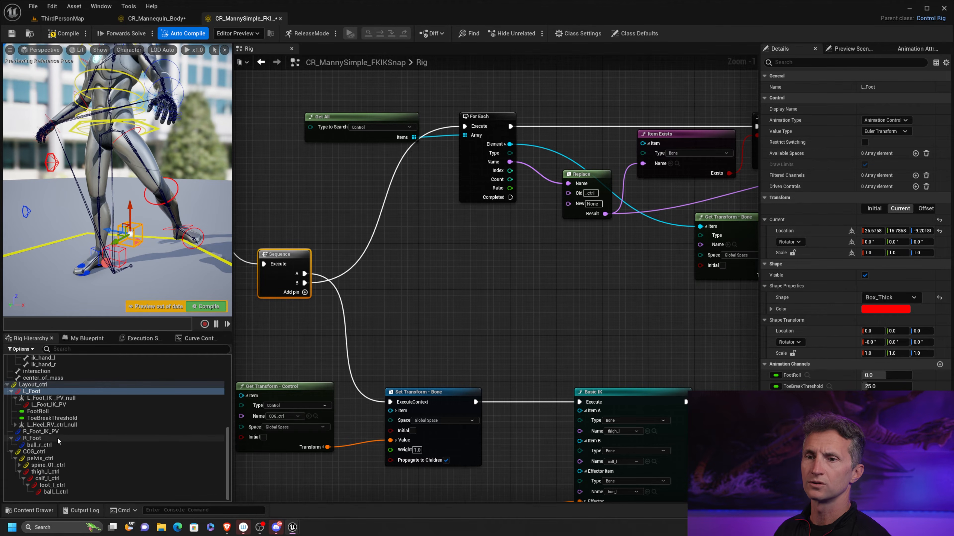
# Add an animation channel named L_Leg_IK_enable to Layout_ctrl
pyautogui.click(219, 261)
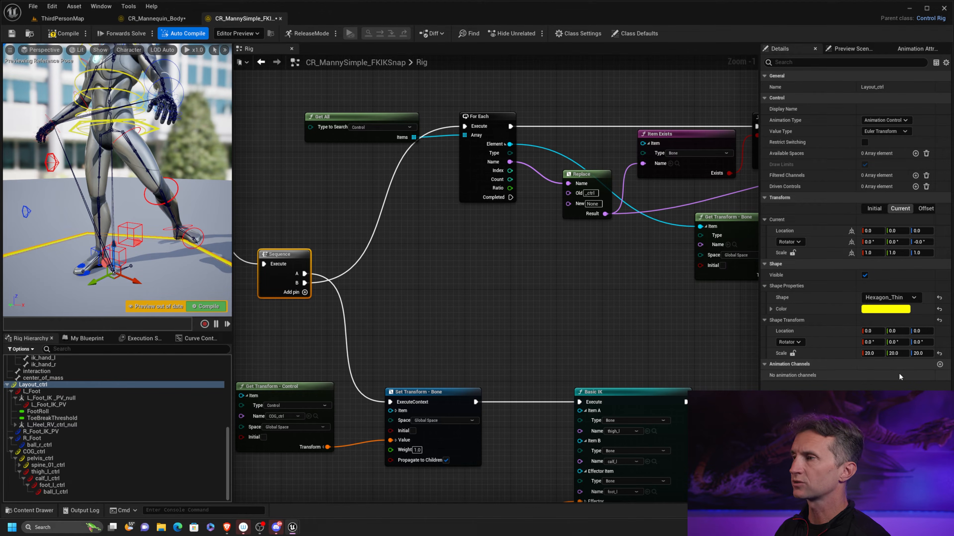
pyautogui.click(940, 365)
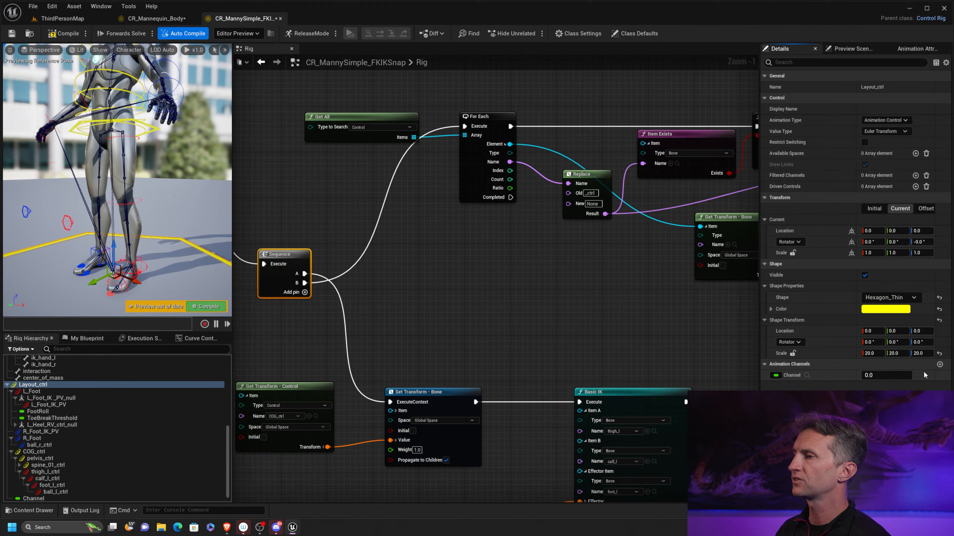
pyautogui.doubleClick(793, 375)
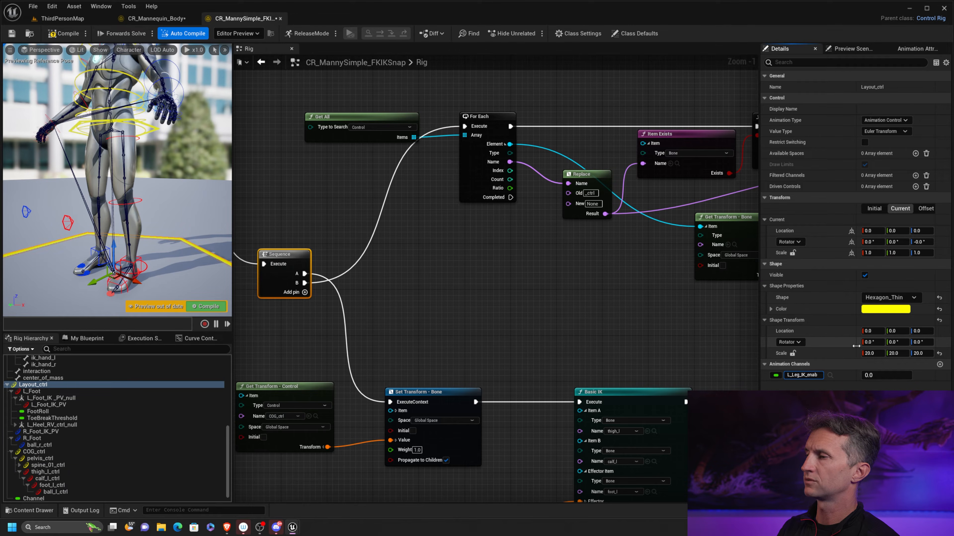
pyautogui.press('Return')
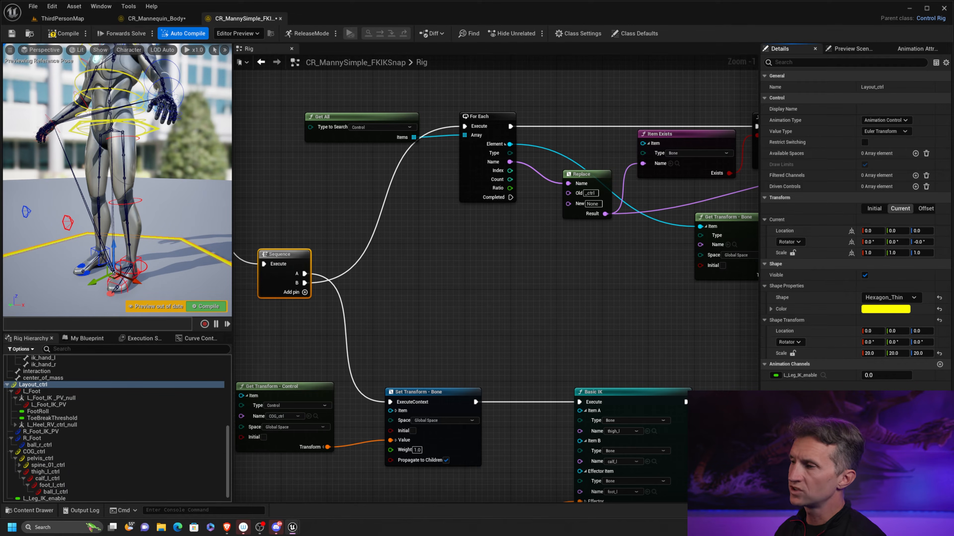
# Change the L_Leg_IK_enable channel to Bool, enable its initial value, and compile the rig
pyautogui.click(776, 376)
pyautogui.click(790, 386)
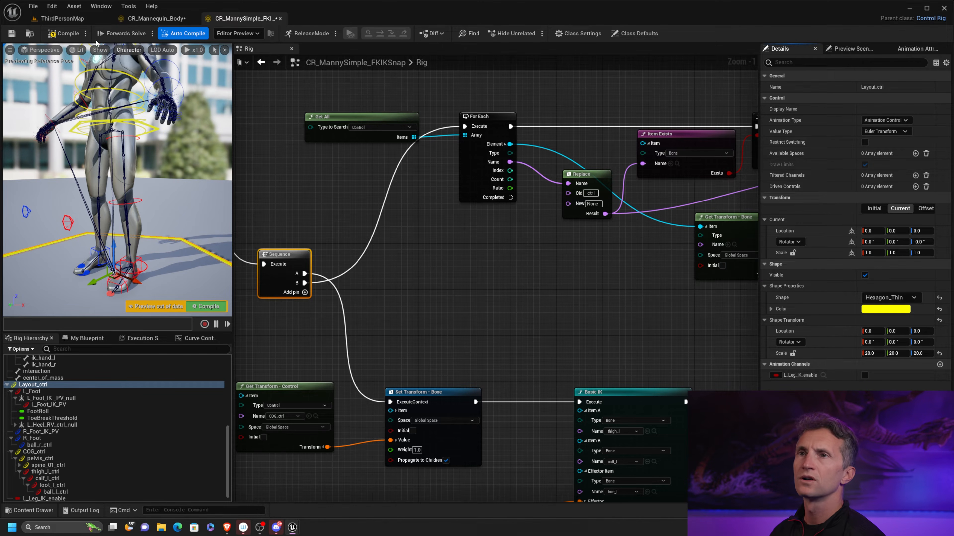
pyautogui.click(68, 34)
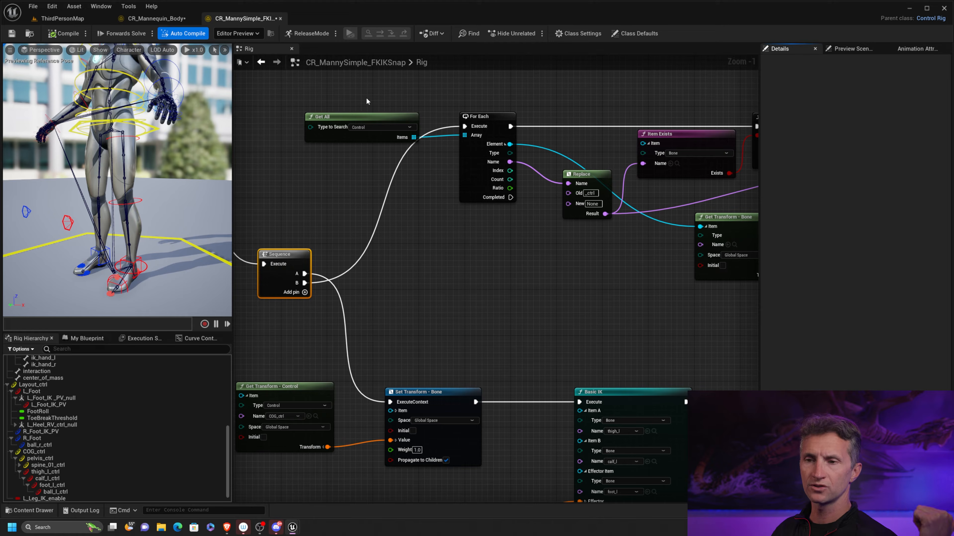
pyautogui.scroll(-1, 208, 371)
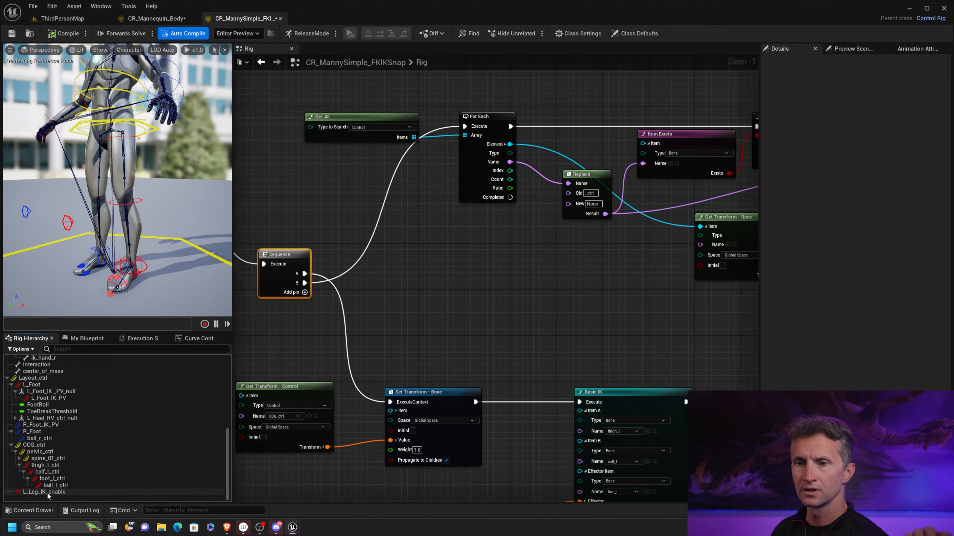
pyautogui.click(58, 493)
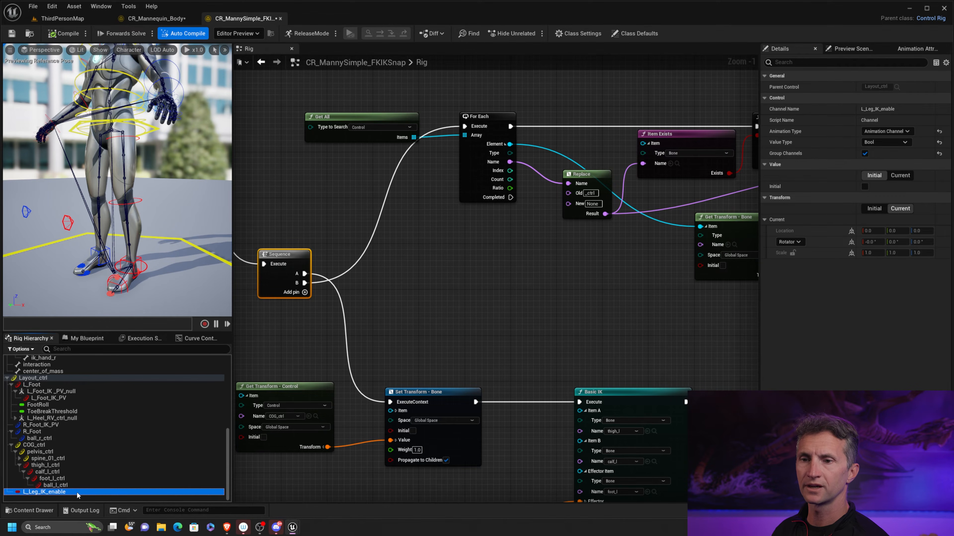
pyautogui.click(865, 186)
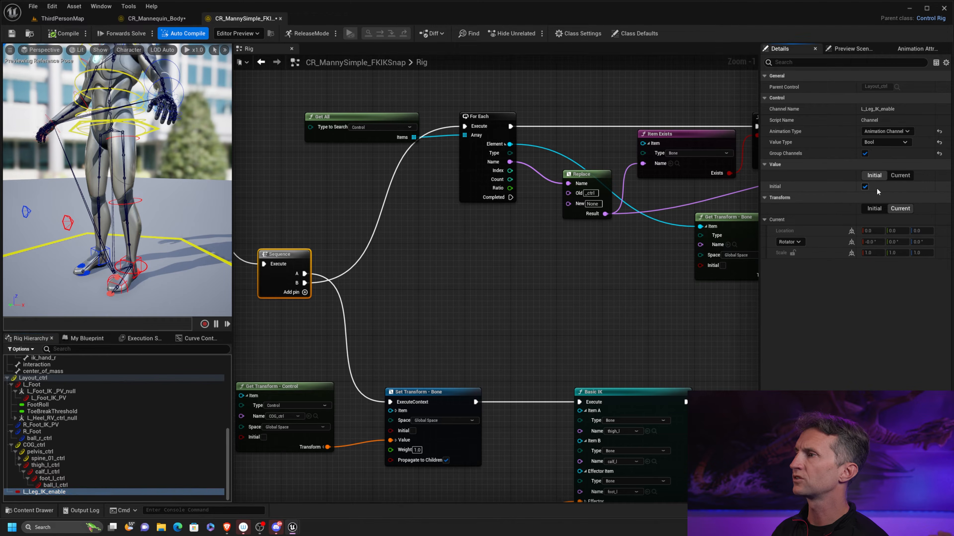
pyautogui.click(62, 36)
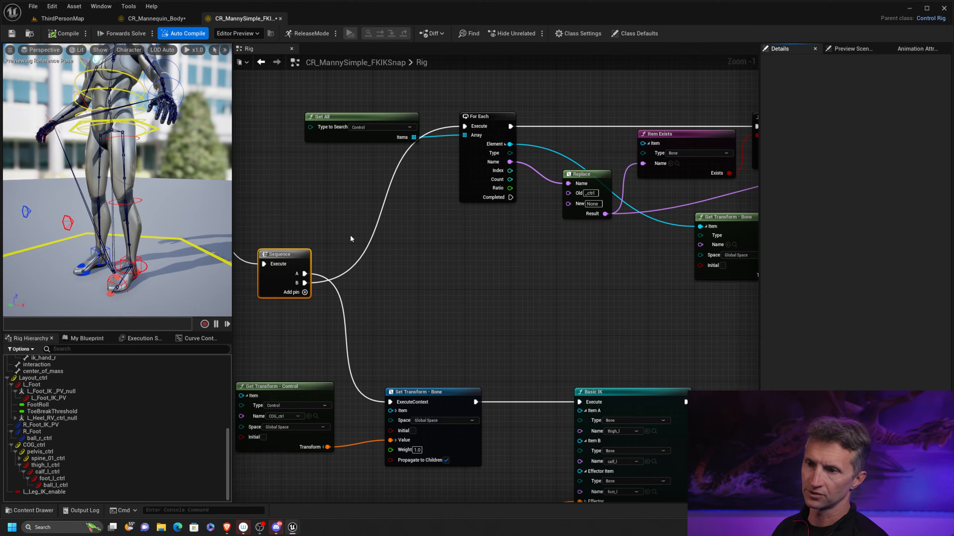
# Reconnect Sequence output A to the For Each and output B to the COG Set Transform - Bone
pyautogui.moveTo(425, 302); pyautogui.dragTo(492, 298, button='right')
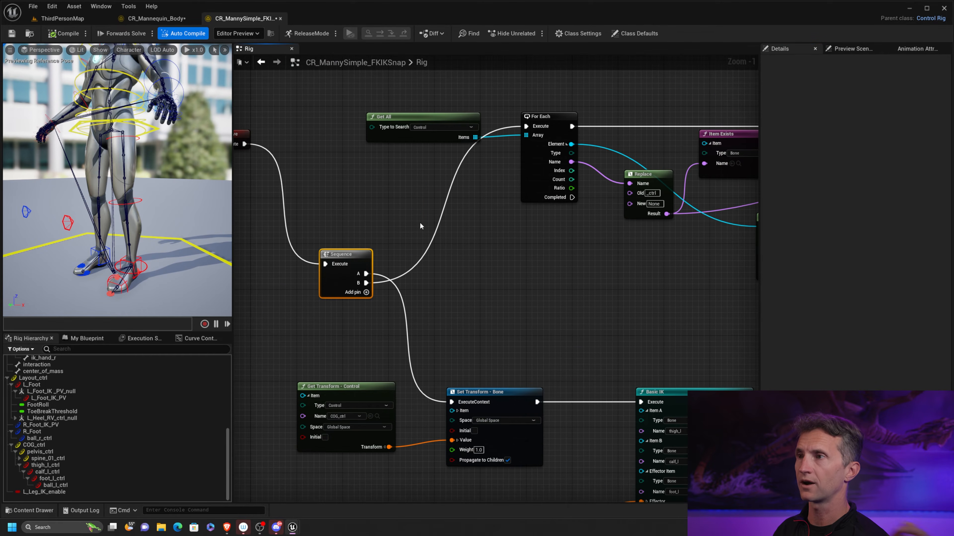
pyautogui.moveTo(419, 222); pyautogui.dragTo(393, 231, button='right')
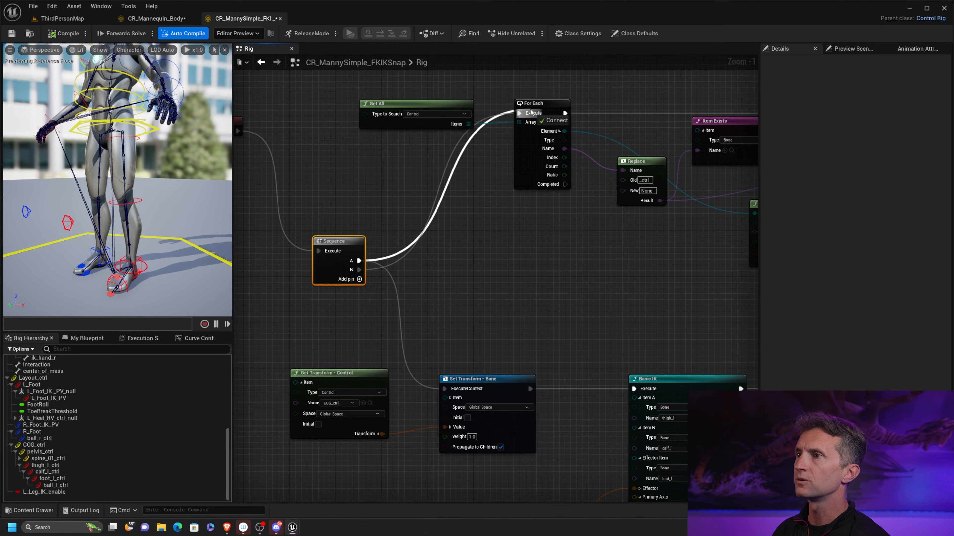
pyautogui.moveTo(359, 260); pyautogui.dragTo(523, 115)
pyautogui.moveTo(359, 270); pyautogui.dragTo(446, 389)
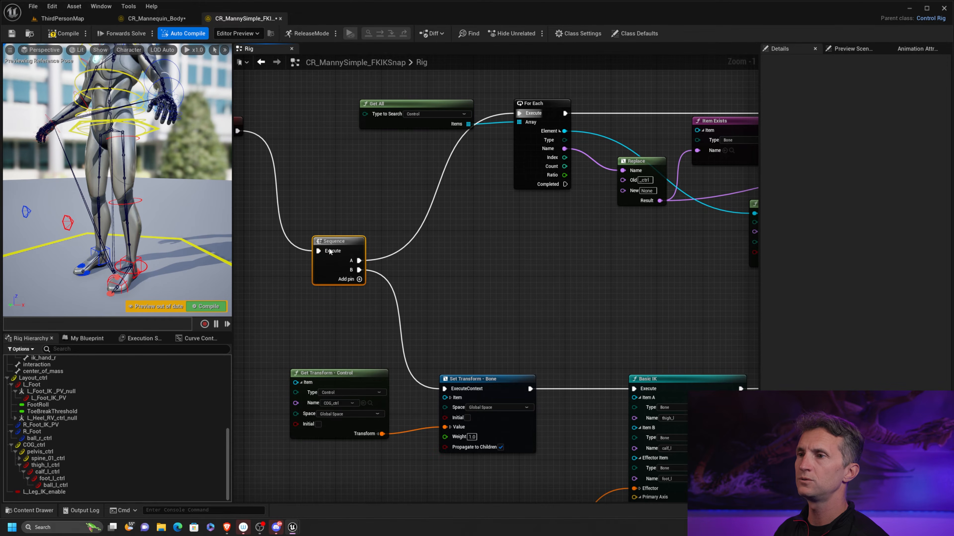
# Move the Sequence node up and align the Forwards Solve node level with it
pyautogui.moveTo(330, 250); pyautogui.dragTo(335, 199)
pyautogui.moveTo(333, 139); pyautogui.dragTo(406, 185, button='right')
pyautogui.moveTo(293, 166); pyautogui.dragTo(294, 234)
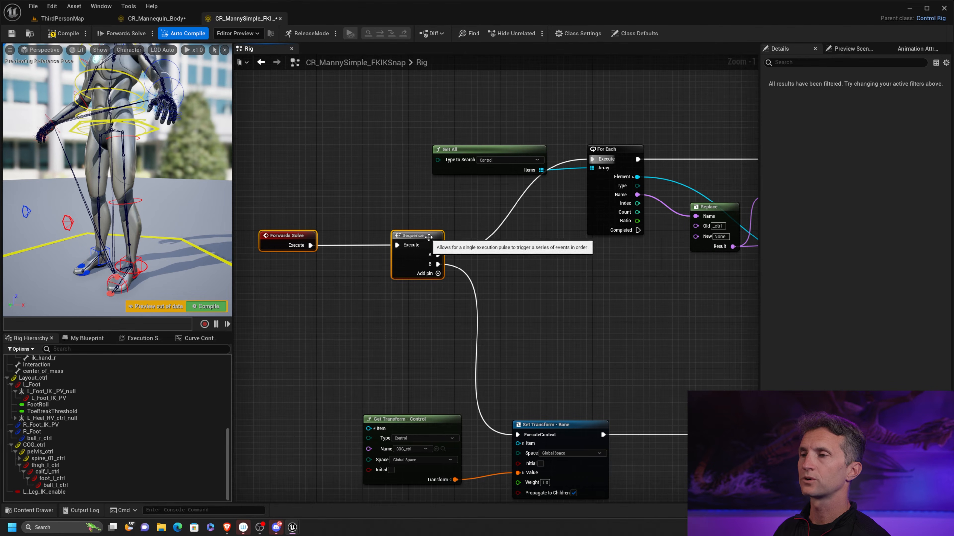
pyautogui.moveTo(425, 235); pyautogui.dragTo(420, 235)
# Add a Get Animation Channel node for Layout_ctrl reading L_Leg_IK_enable and place it above the Forwards Solve and Sequence nodes
pyautogui.moveTo(42, 493); pyautogui.dragTo(327, 183)
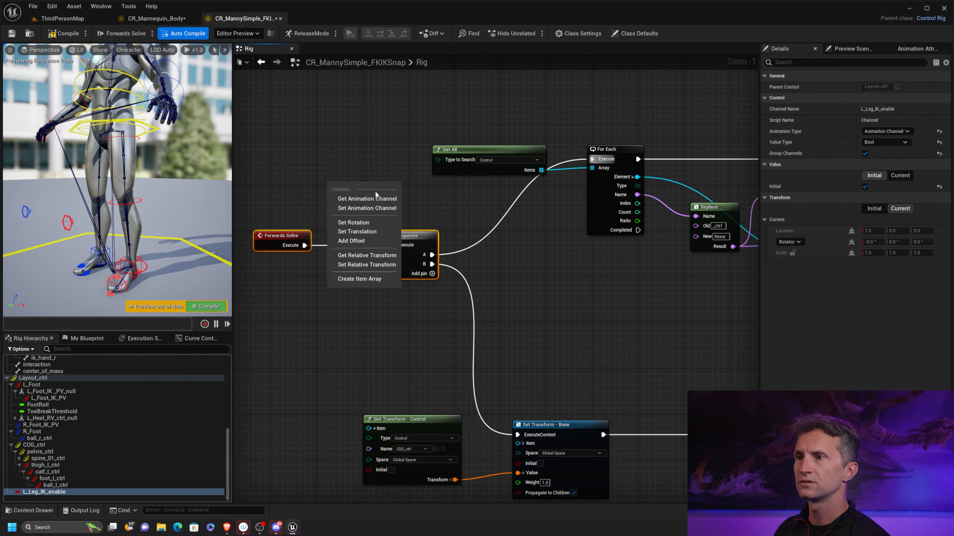
pyautogui.click(362, 200)
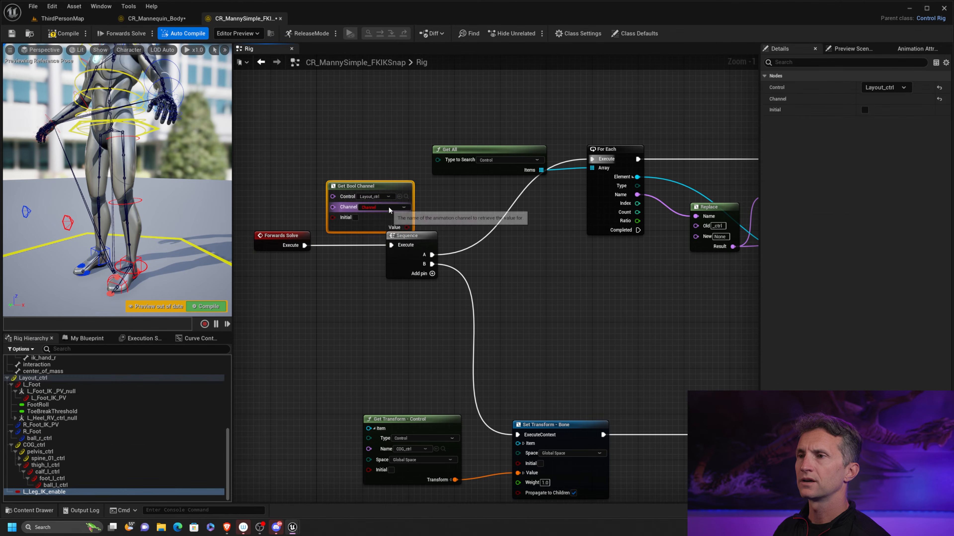
pyautogui.click(398, 207)
pyautogui.click(374, 228)
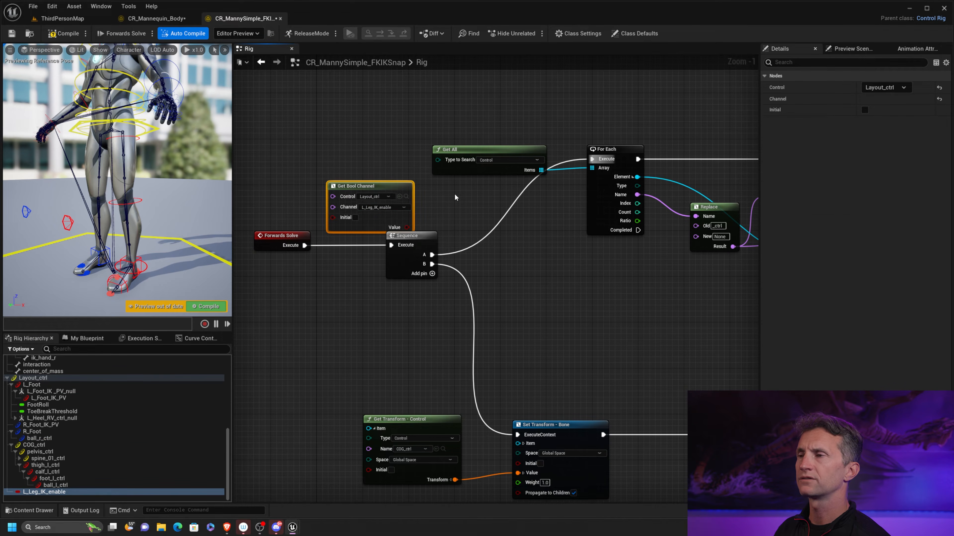
pyautogui.moveTo(360, 186); pyautogui.dragTo(340, 166)
# Set the leg IK channel's Script Name to L_Leg_IK_enable
pyautogui.click(42, 492)
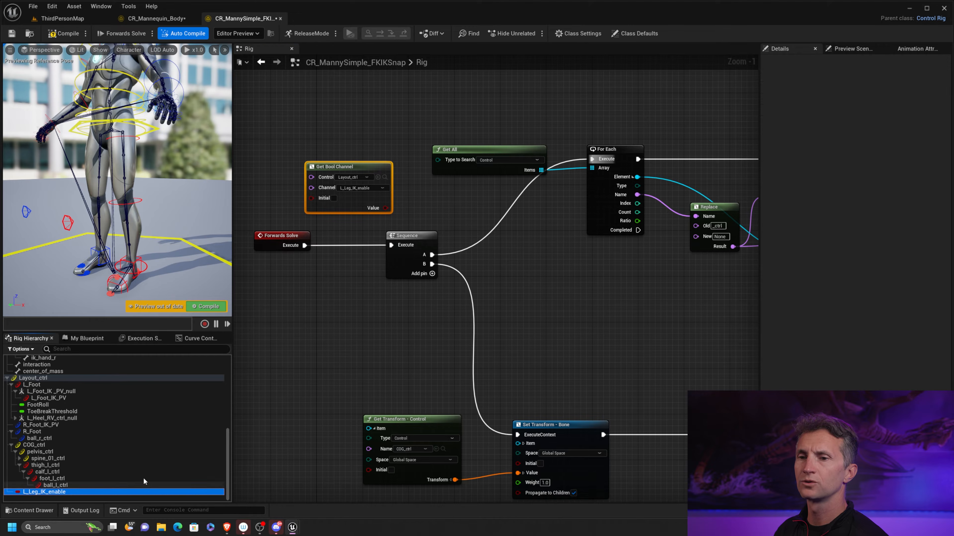
pyautogui.click(882, 109)
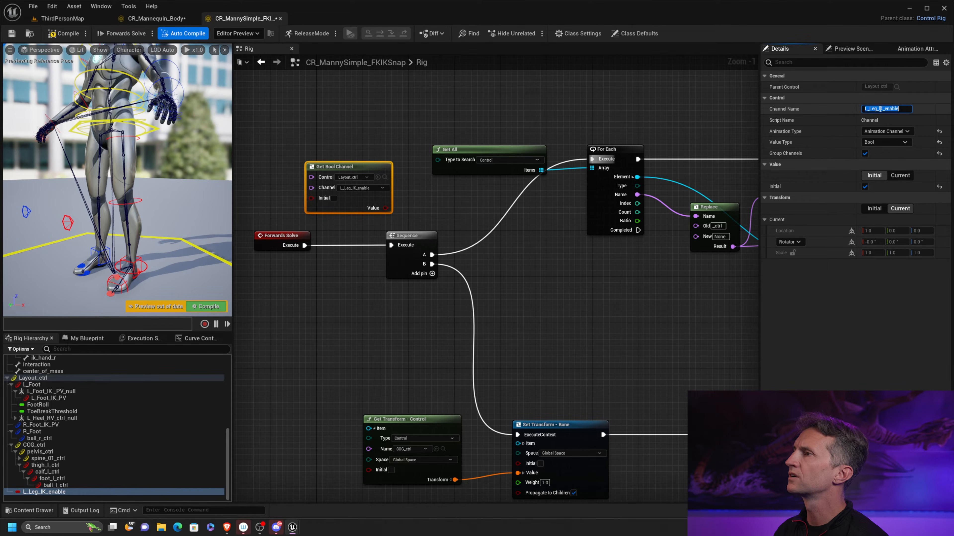
pyautogui.doubleClick(871, 120)
pyautogui.write('L_Leg_IK_enable')
pyautogui.press('Return')
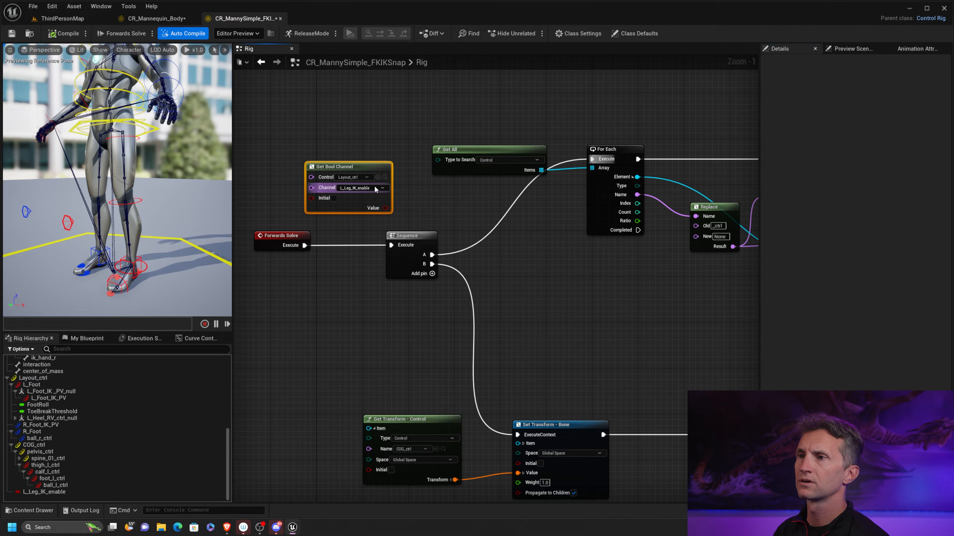
pyautogui.click(353, 209)
# Add a Branch node beside the Sequence and connect the Get Bool Channel value to its Condition
pyautogui.moveTo(427, 211); pyautogui.dragTo(456, 186, button='right')
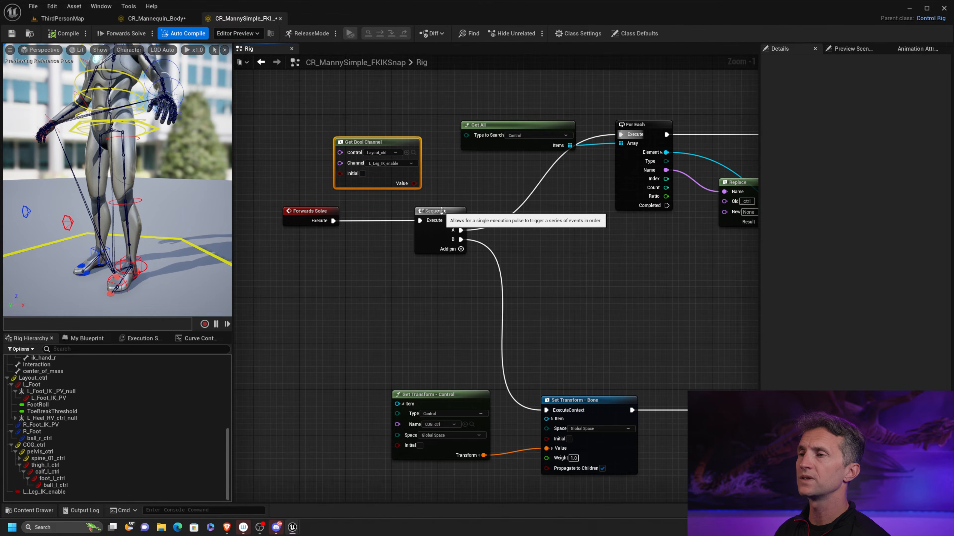
pyautogui.moveTo(442, 213); pyautogui.dragTo(393, 257)
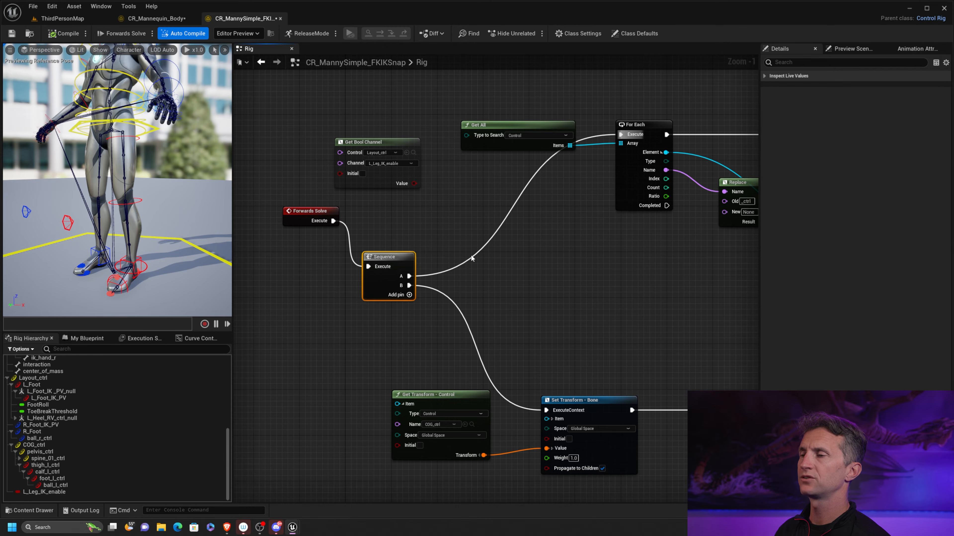
pyautogui.press('b')
pyautogui.click(513, 240)
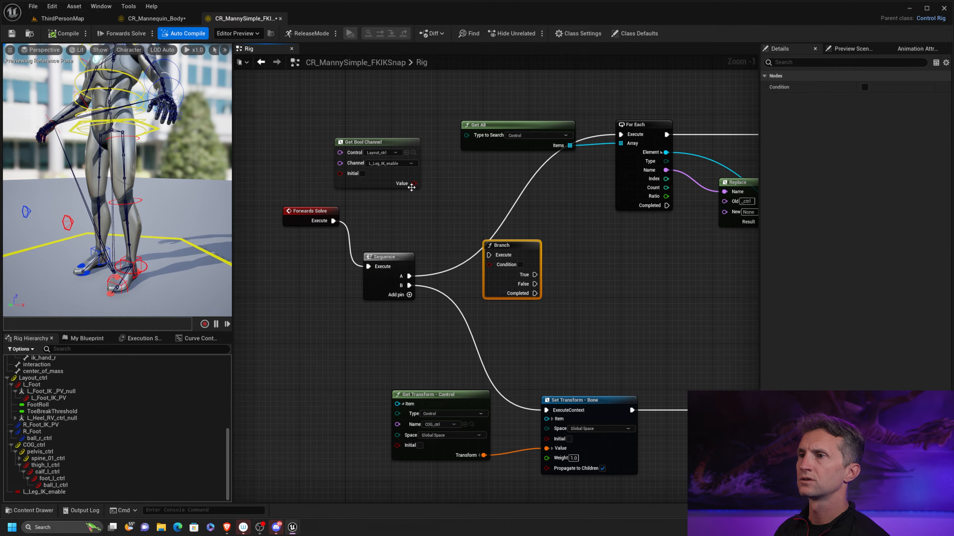
pyautogui.moveTo(411, 187); pyautogui.dragTo(494, 270)
pyautogui.moveTo(574, 266); pyautogui.dragTo(543, 233, button='right')
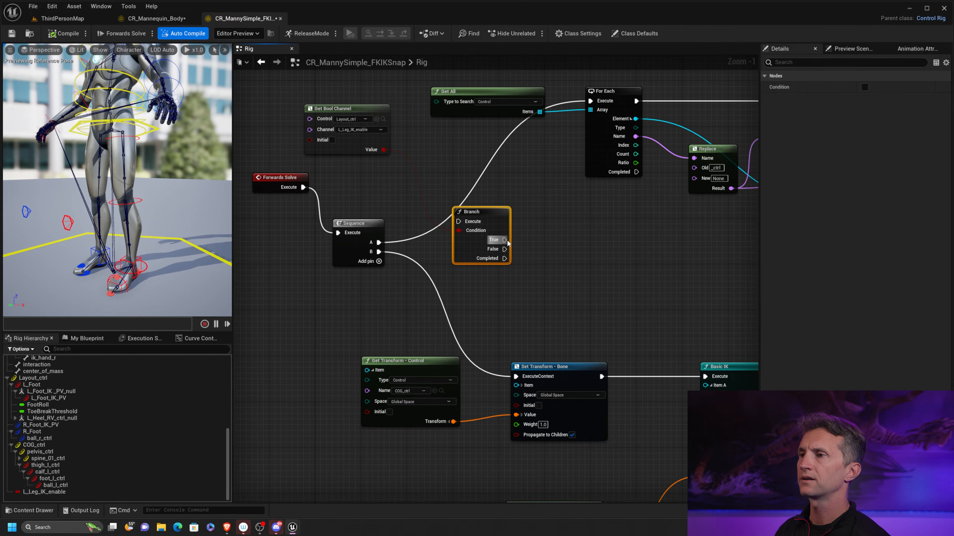
pyautogui.moveTo(504, 240); pyautogui.dragTo(640, 229)
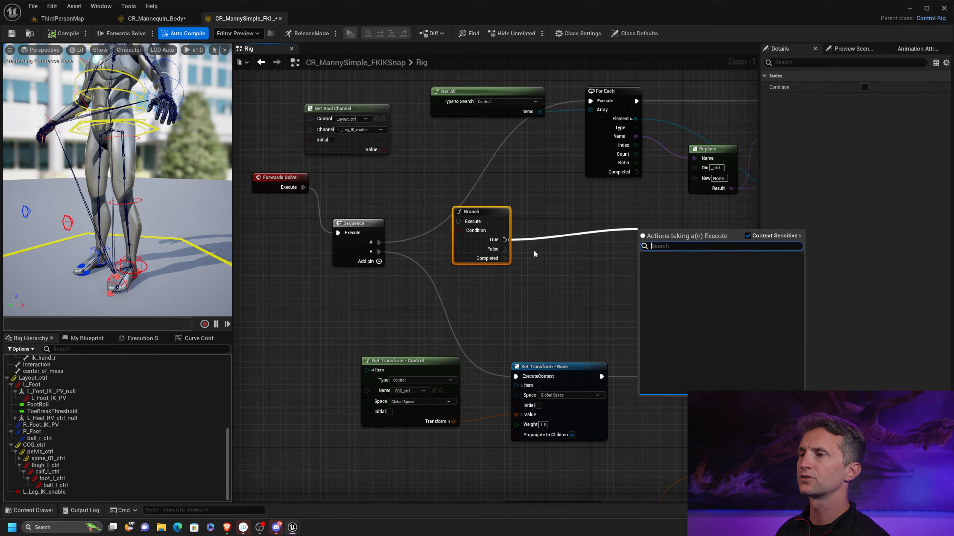
pyautogui.moveTo(505, 249); pyautogui.dragTo(588, 279)
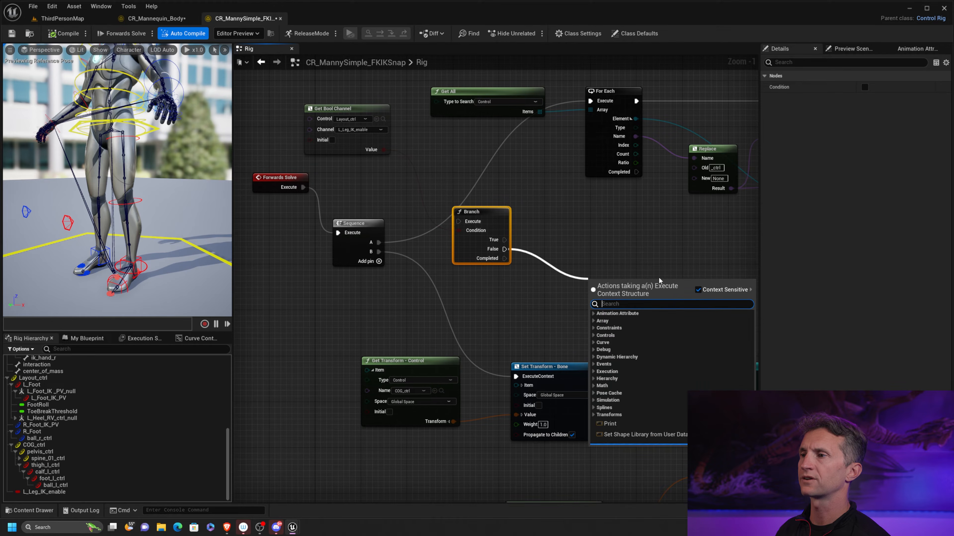
pyautogui.click(648, 248)
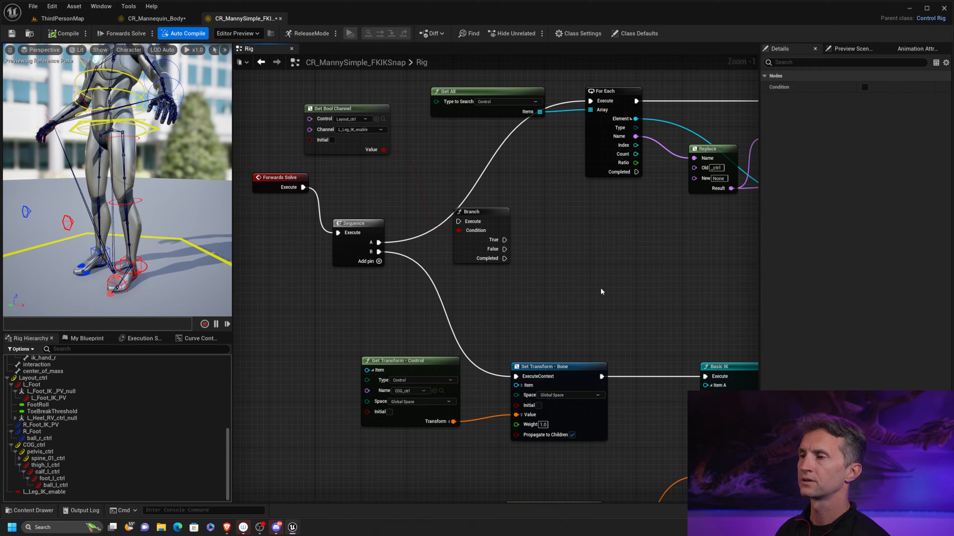
# Delete the Sequence node from the Forwards Solve graph
pyautogui.moveTo(492, 248); pyautogui.dragTo(525, 252, button='right')
pyautogui.moveTo(386, 238); pyautogui.dragTo(414, 243)
pyautogui.press('Delete')
# Arrange Get Bool Channel below Forwards Solve and place the Branch node beside it
pyautogui.moveTo(483, 204); pyautogui.dragTo(424, 162)
pyautogui.moveTo(424, 162); pyautogui.dragTo(458, 211, button='right')
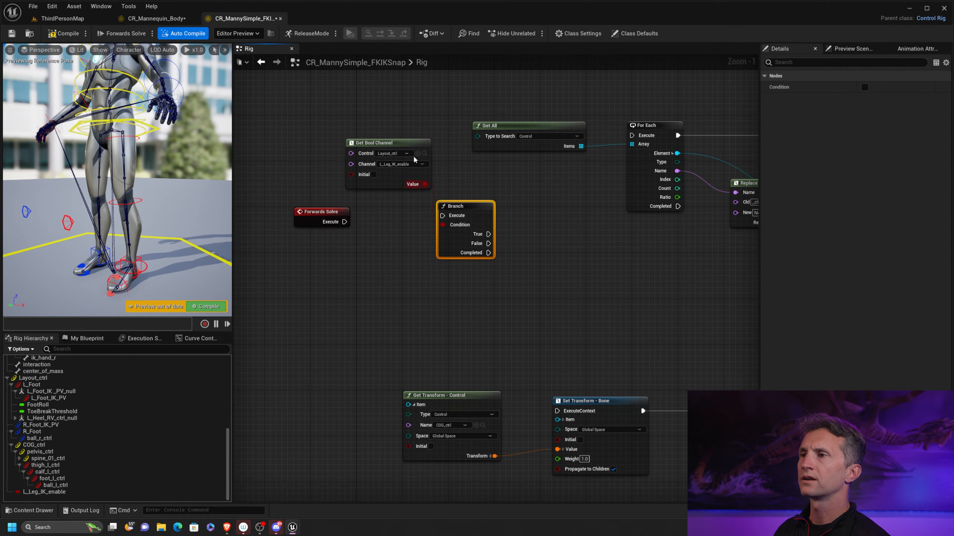
pyautogui.moveTo(389, 143); pyautogui.dragTo(344, 143)
pyautogui.moveTo(349, 176); pyautogui.dragTo(322, 309)
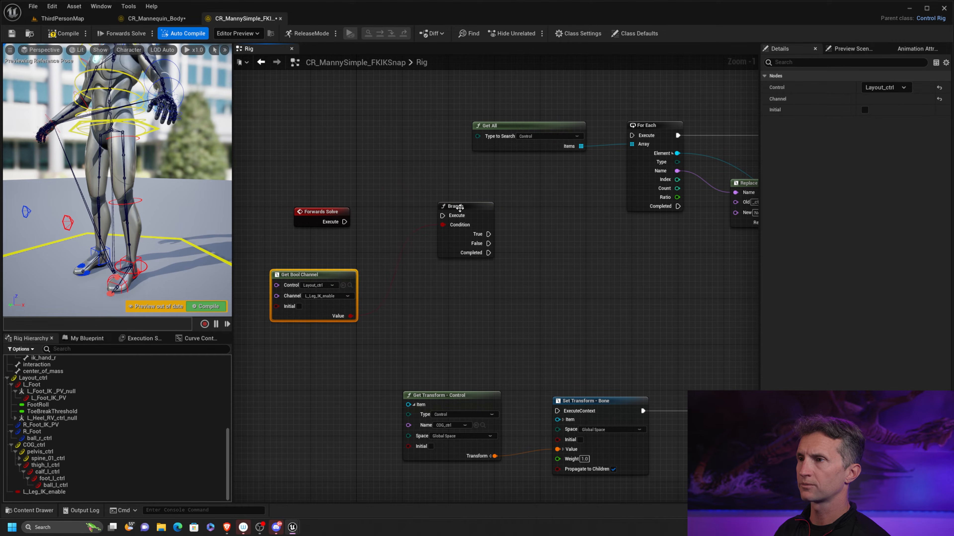
pyautogui.moveTo(466, 213); pyautogui.dragTo(419, 299)
pyautogui.scroll(-4, 511, 198)
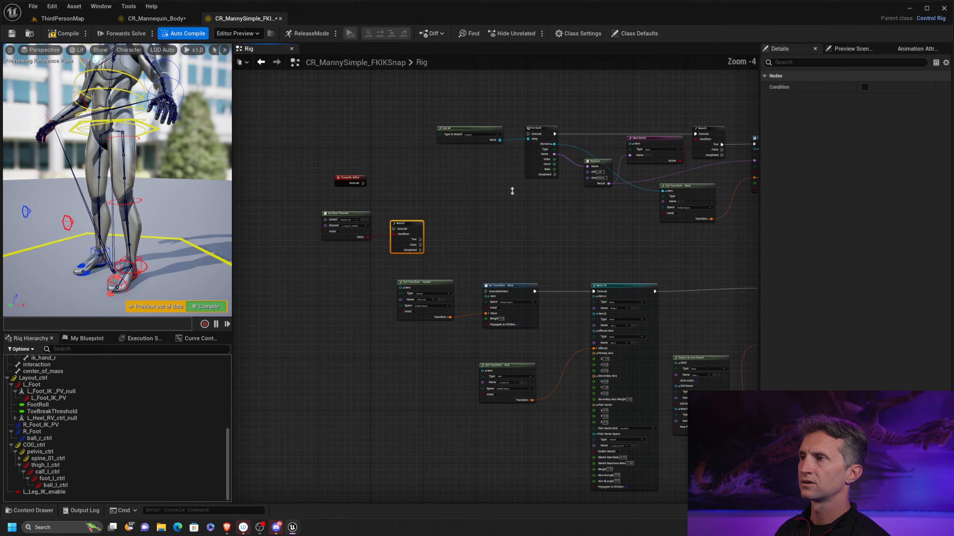
pyautogui.scroll(2, 537, 198)
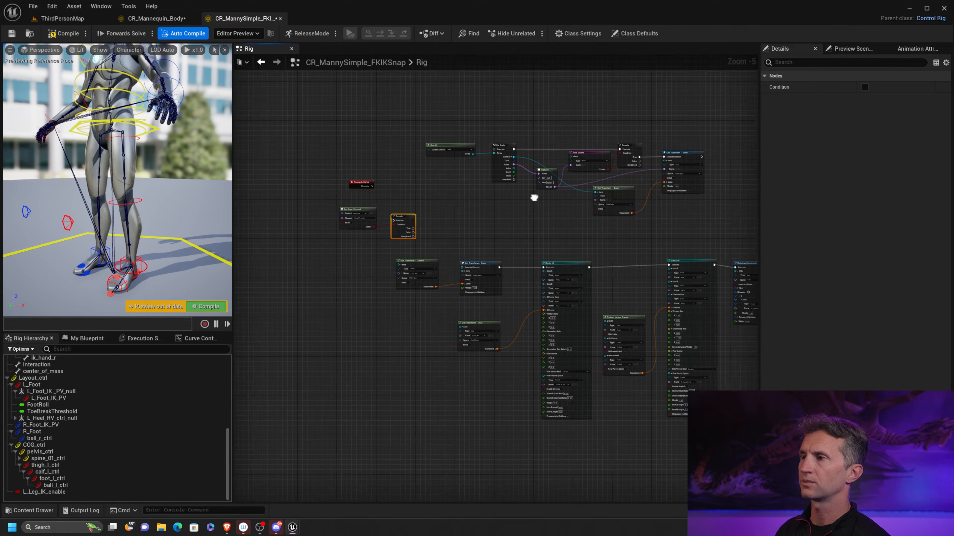
# Insert a boolean Not node between the Get Bool Channel value and the Branch node's Condition
pyautogui.moveTo(246, 248); pyautogui.dragTo(457, 228, button='right')
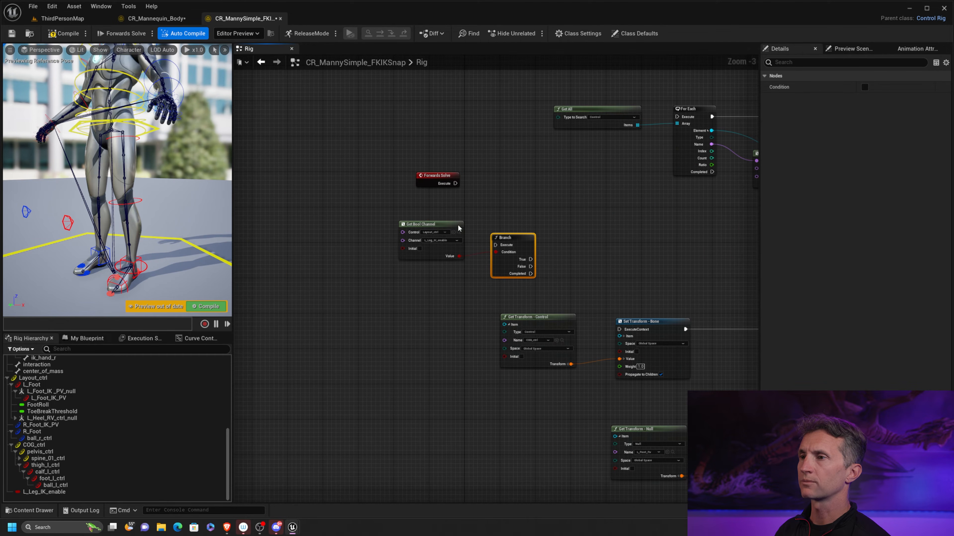
pyautogui.click(440, 217)
pyautogui.moveTo(445, 223); pyautogui.dragTo(410, 219)
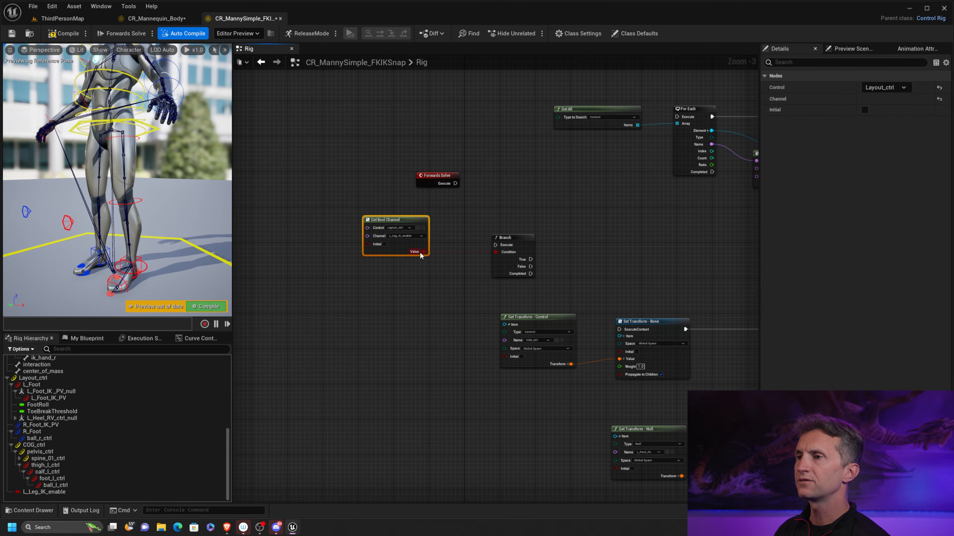
pyautogui.moveTo(423, 251); pyautogui.dragTo(445, 243)
pyautogui.write('!')
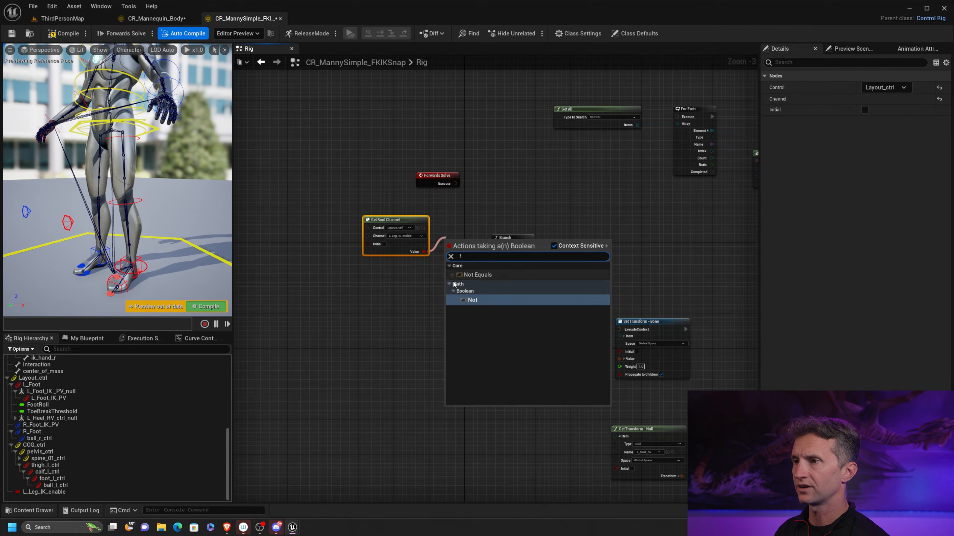
pyautogui.click(473, 300)
pyautogui.moveTo(475, 256); pyautogui.dragTo(495, 252)
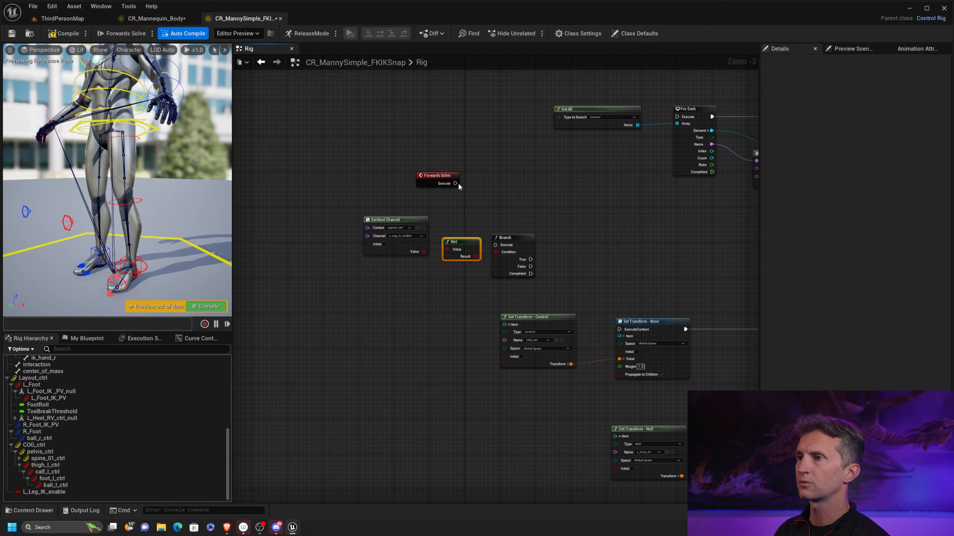
# Route Forwards Solve through the Branch, with True to For Each and False to Set Transform - Bone, and save the compiled rig
pyautogui.moveTo(458, 184); pyautogui.dragTo(677, 117)
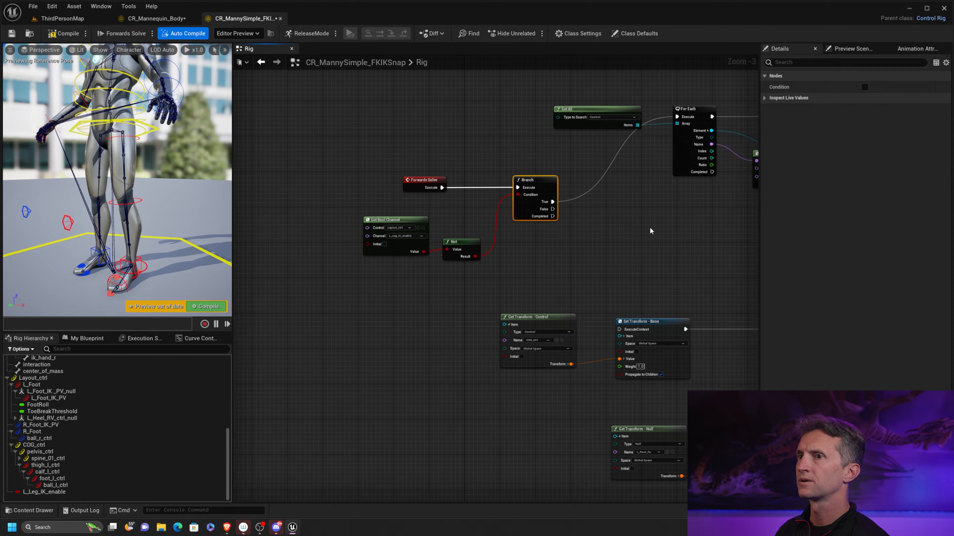
pyautogui.moveTo(649, 248); pyautogui.dragTo(622, 213, button='right')
pyautogui.moveTo(526, 173); pyautogui.dragTo(593, 295)
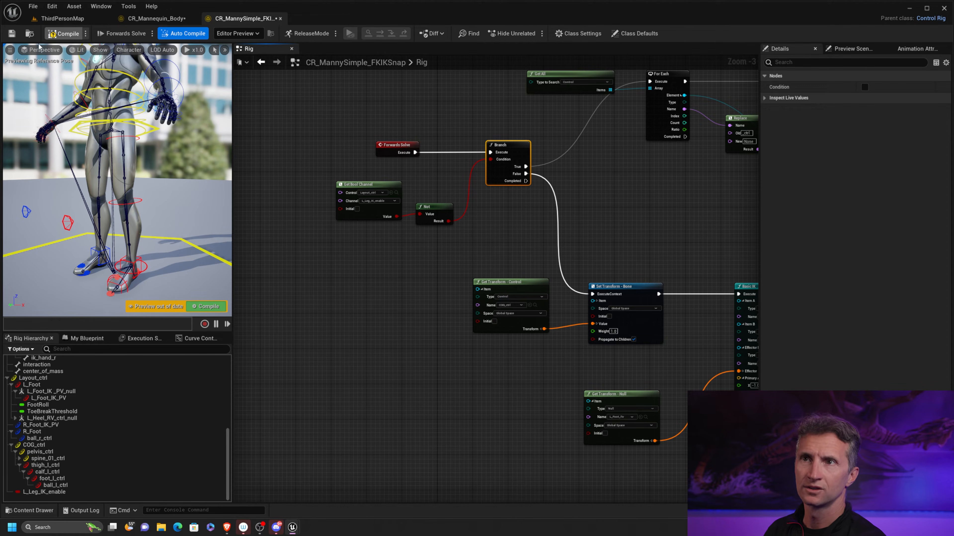
pyautogui.click(14, 36)
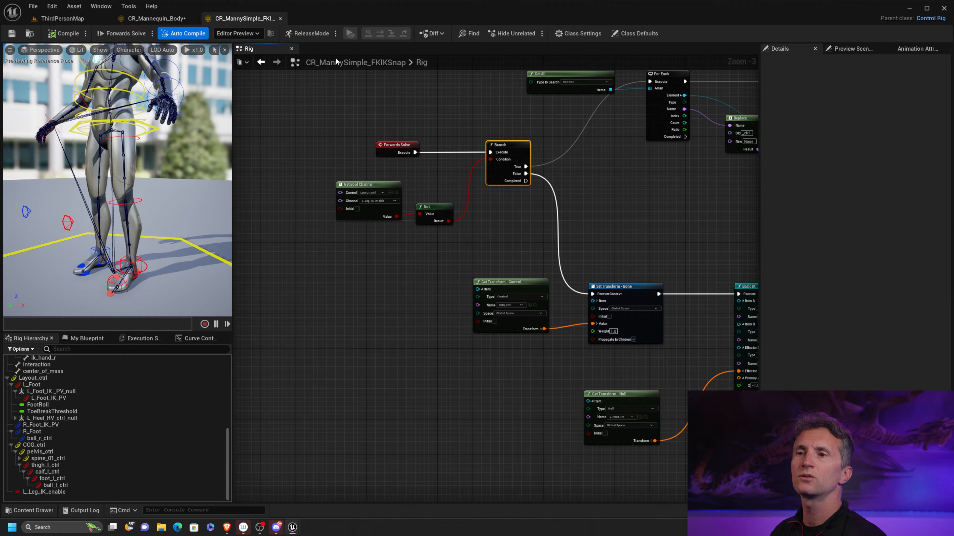
# Pose the left leg by rotating thigh_l_ctrl outward and bending calf_l_ctrl about 32 degrees around Z
pyautogui.click(138, 137)
pyautogui.press('f')
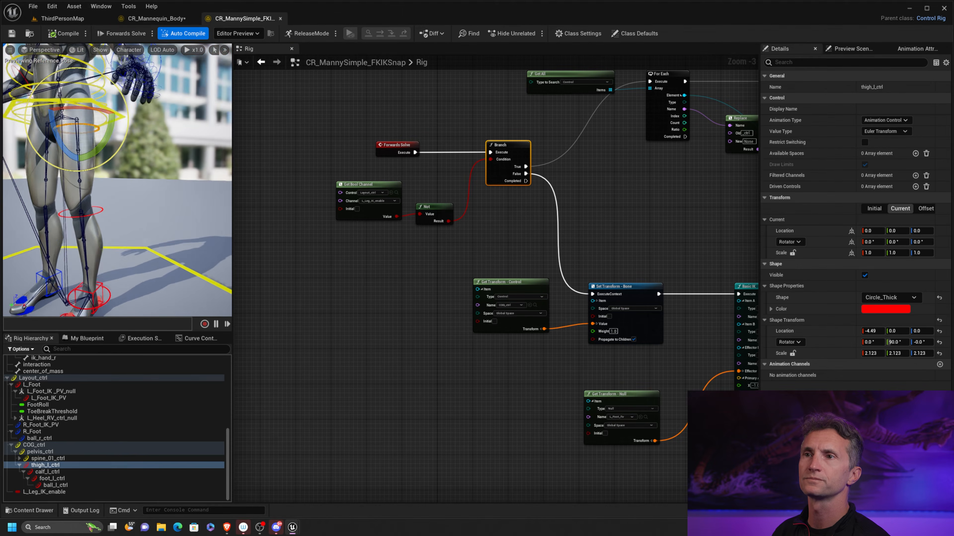
pyautogui.moveTo(138, 138); pyautogui.dragTo(188, 122)
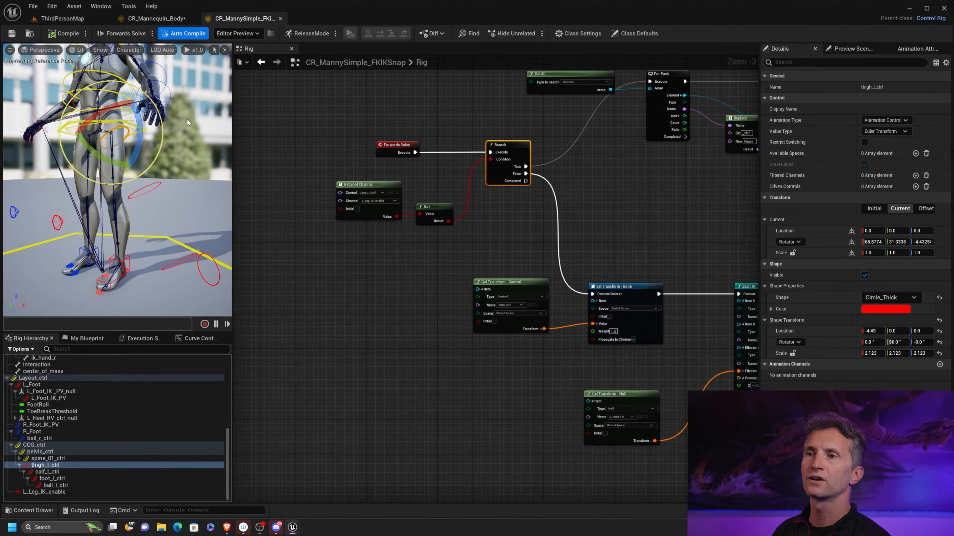
pyautogui.click(154, 186)
pyautogui.moveTo(172, 185); pyautogui.dragTo(168, 257)
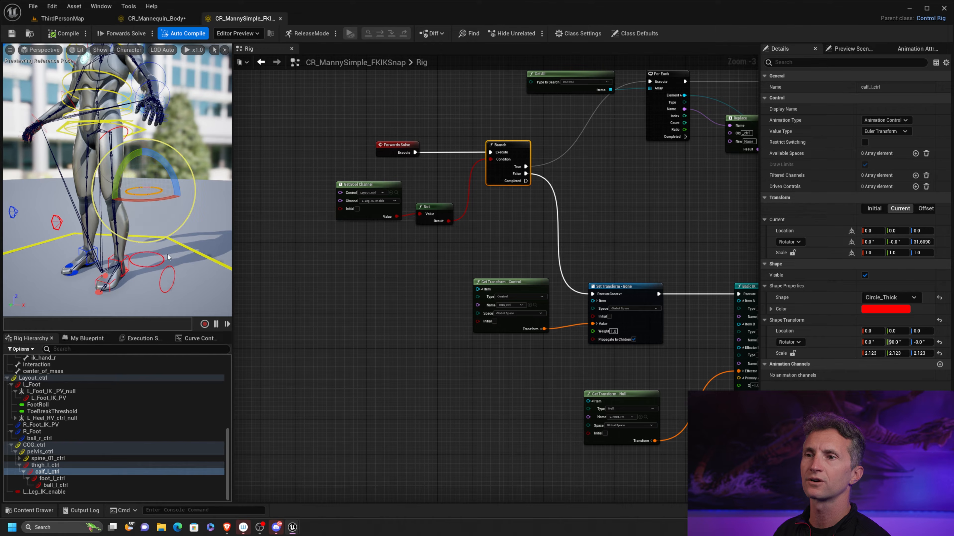
# Toggle L_Leg_IK_enable on Layout_ctrl to compare the FK and IK leg poses, leaving it disabled
pyautogui.click(192, 250)
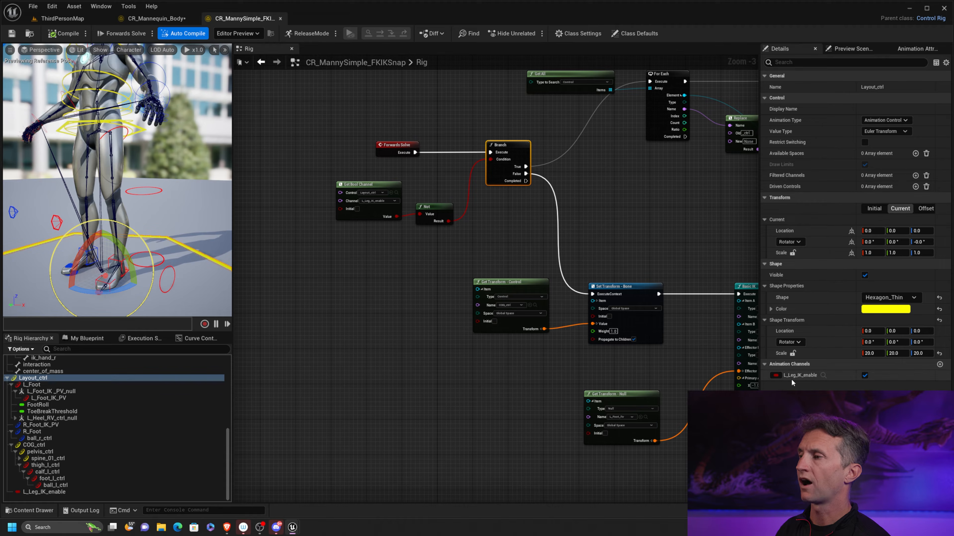
pyautogui.click(867, 377)
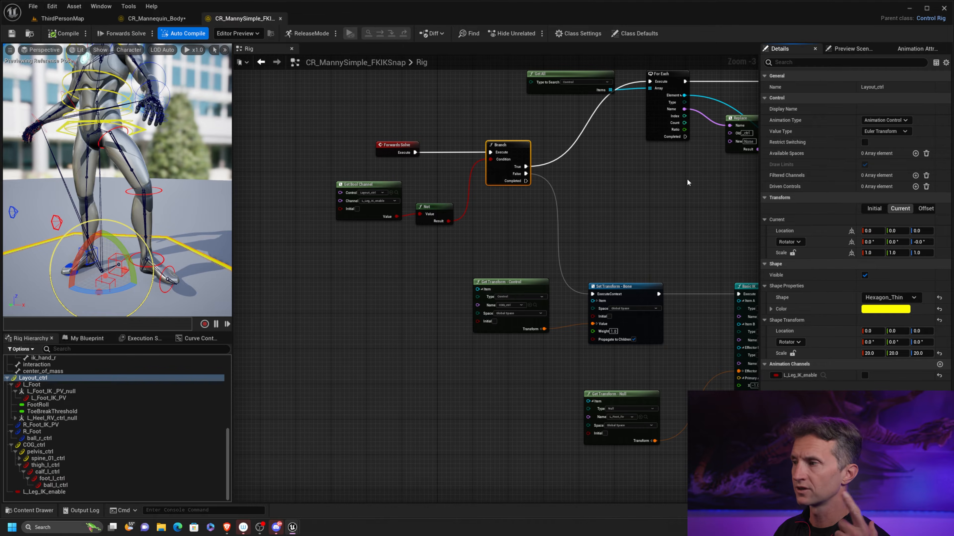
pyautogui.click(864, 376)
pyautogui.click(865, 378)
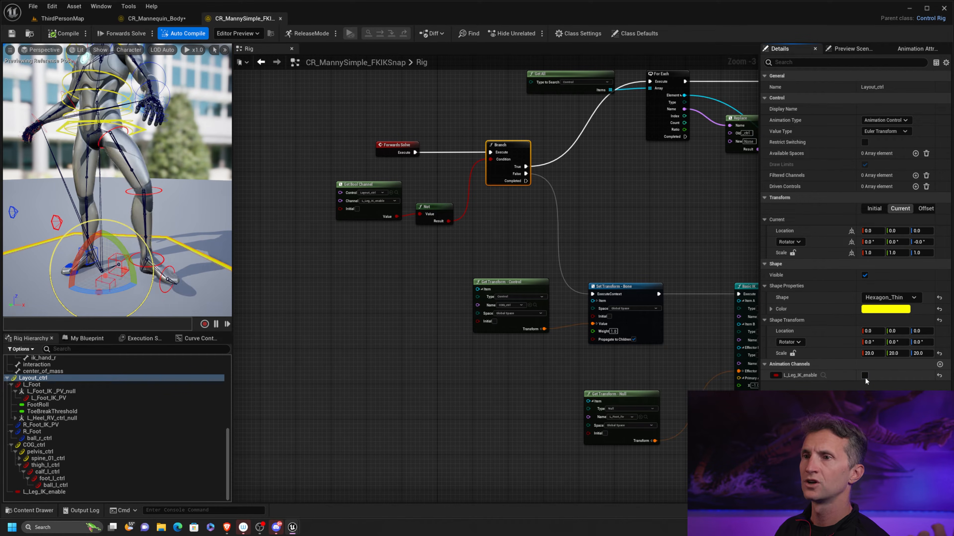
pyautogui.click(864, 378)
pyautogui.click(864, 376)
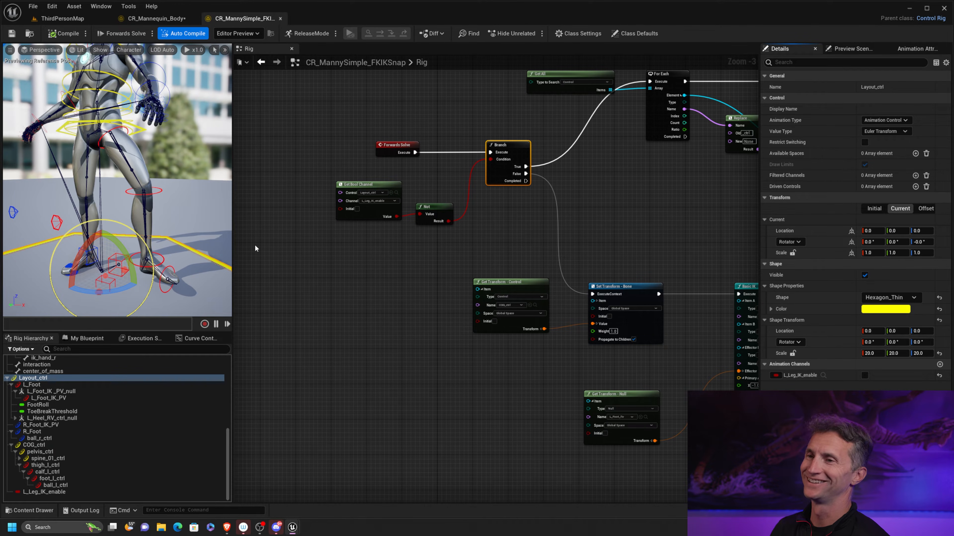
# Rotate ball_l_ctrl about 37 degrees around Z to bend the left toes, and clear the selection
pyautogui.click(172, 268)
pyautogui.moveTo(191, 257); pyautogui.dragTo(203, 286)
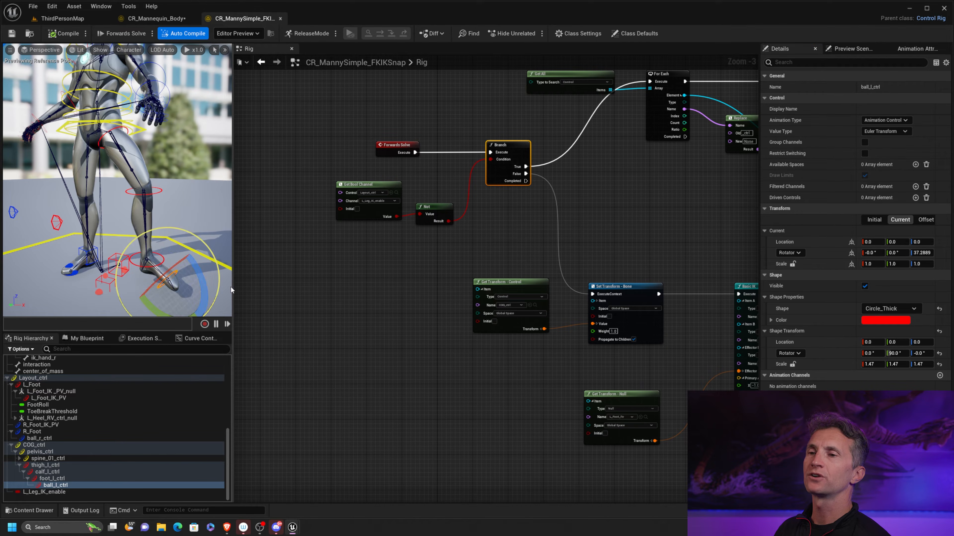
pyautogui.scroll(2, 208, 220)
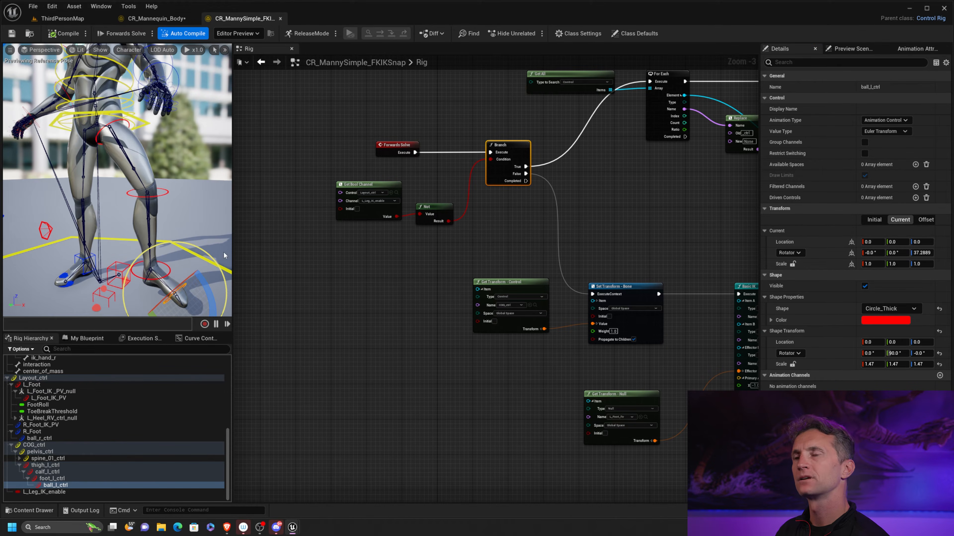
pyautogui.click(232, 230)
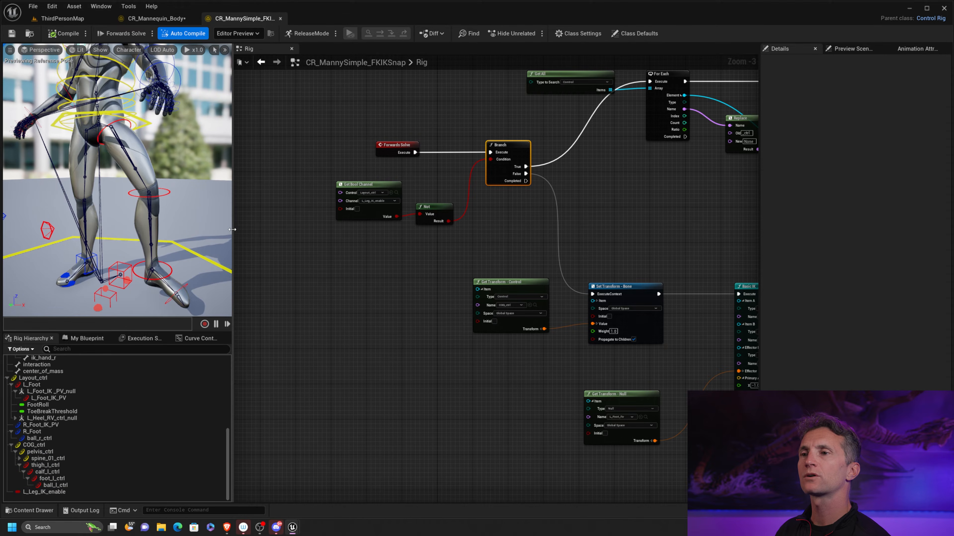
# Widen the preview viewport to show the whole leg area with its FK and IK controls
pyautogui.moveTo(232, 230); pyautogui.dragTo(387, 230)
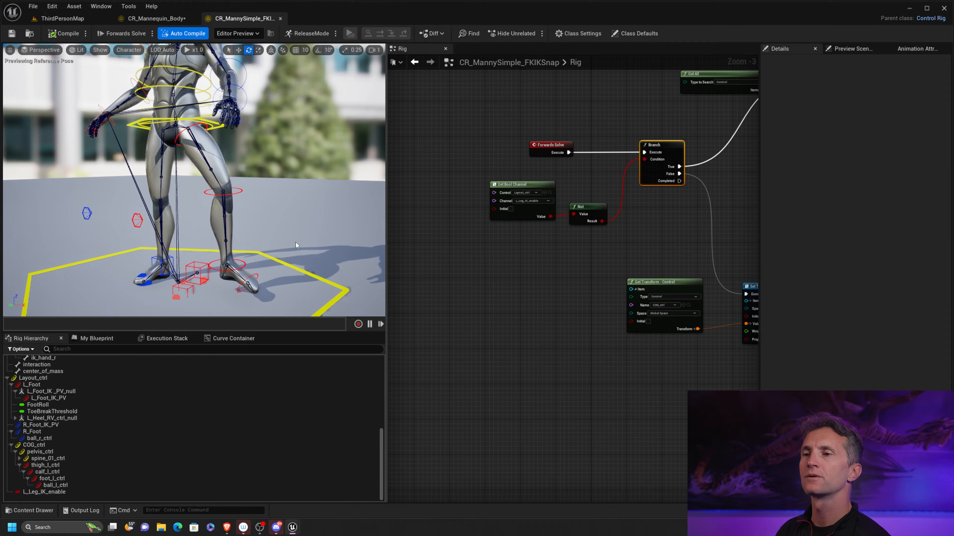
pyautogui.keyDown('alt'); pyautogui.moveTo(297, 245); pyautogui.dragTo(258, 229, button='middle'); pyautogui.keyUp('alt')
pyautogui.moveTo(291, 235)
pyautogui.keyDown('alt'); pyautogui.mouseDown()
pyautogui.moveTo(259, 237)
pyautogui.moveTo(289, 235)
pyautogui.moveTo(274, 236)
pyautogui.mouseUp(); pyautogui.keyUp('alt')
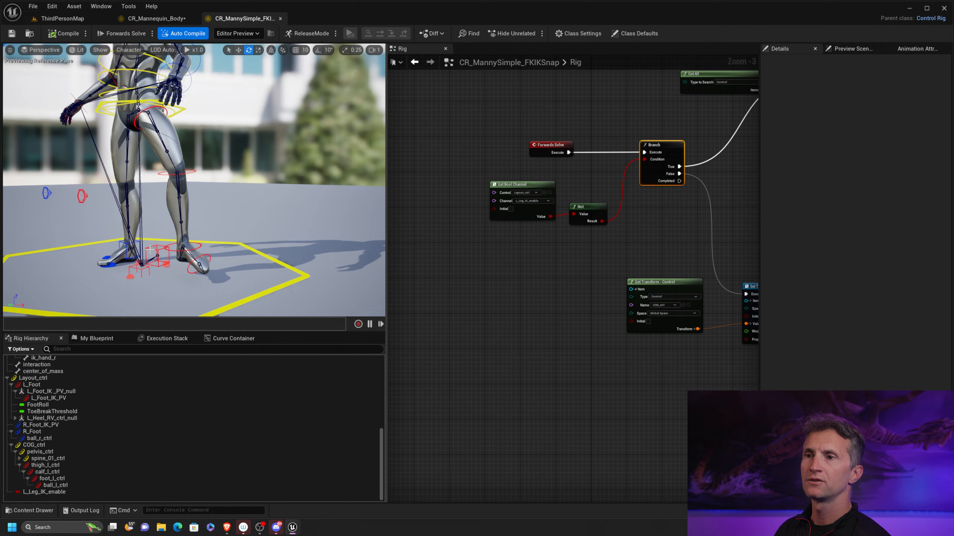
# Move the L_Foot IK control away from the foot to a location of about 17.6, 28.8, 8.6
pyautogui.click(155, 251)
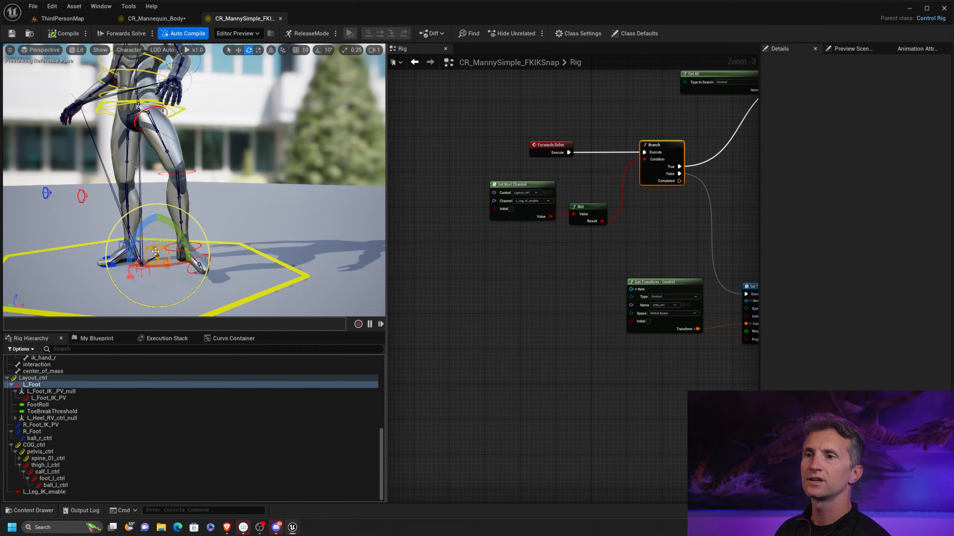
pyautogui.press('w')
pyautogui.moveTo(156, 251); pyautogui.dragTo(109, 212)
pyautogui.keyDown('alt'); pyautogui.moveTo(213, 234); pyautogui.dragTo(156, 230); pyautogui.keyUp('alt')
pyautogui.keyDown('alt'); pyautogui.moveTo(171, 226); pyautogui.dragTo(221, 225, button='middle'); pyautogui.keyUp('alt')
pyautogui.keyDown('alt'); pyautogui.moveTo(221, 188); pyautogui.dragTo(268, 177); pyautogui.keyUp('alt')
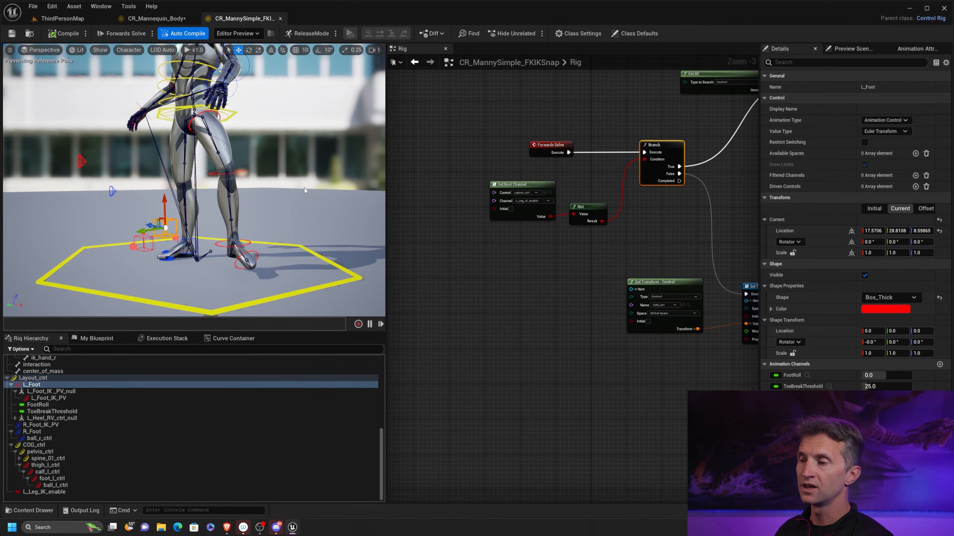
# Compare the left thigh's FK control with the L_Foot IK control by selecting each in turn
pyautogui.click(188, 125)
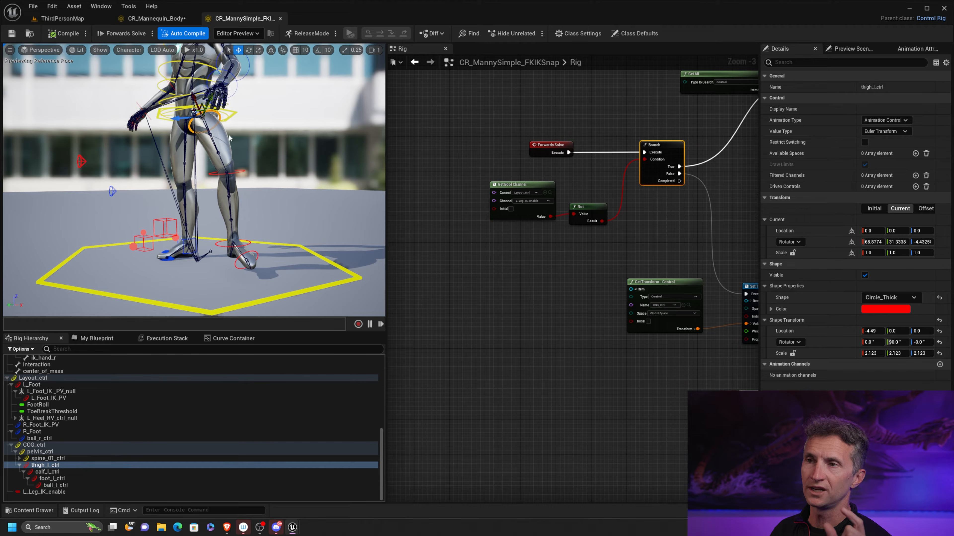
pyautogui.click(165, 223)
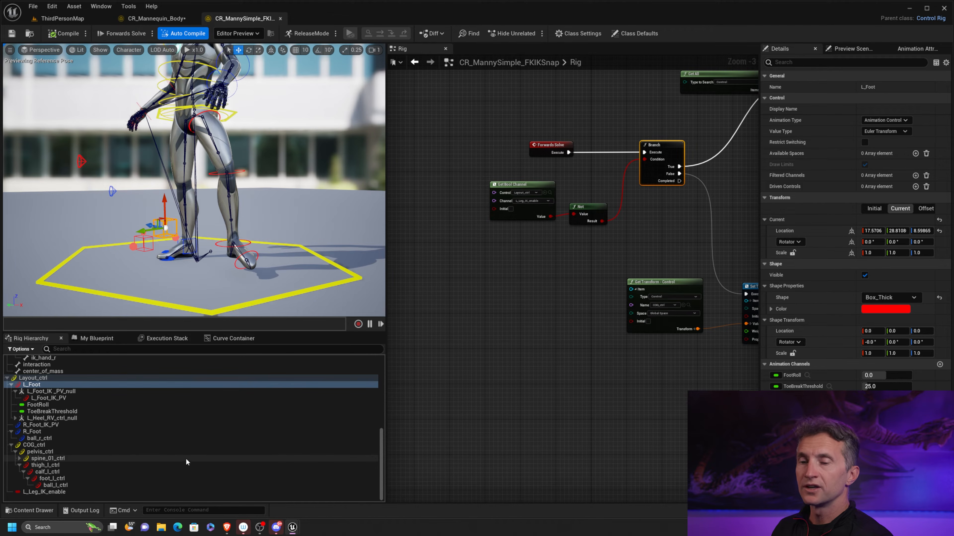
pyautogui.moveTo(207, 473); pyautogui.dragTo(220, 432, button='right')
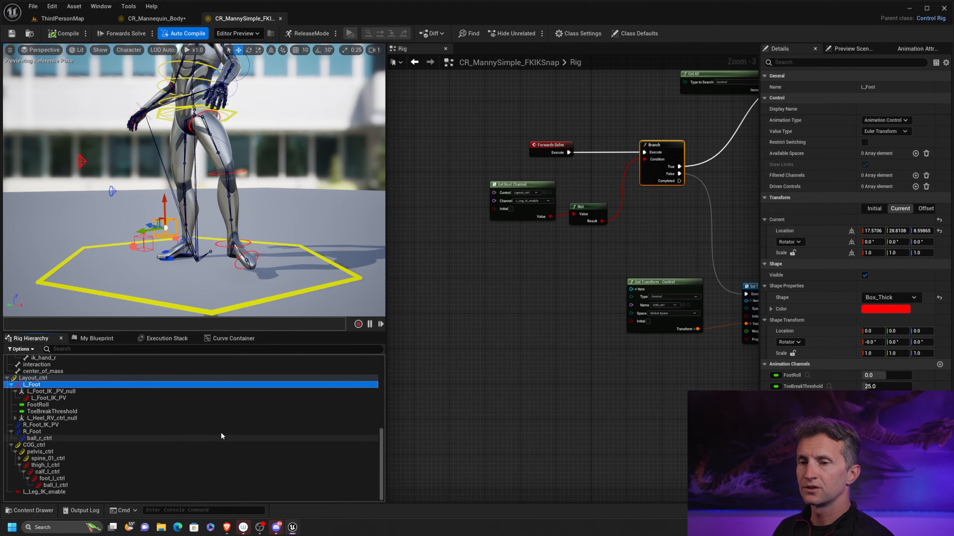
# Rename the thigh_l_ctrl control to thigh_l_FK_ctrl
pyautogui.click(62, 468)
pyautogui.click(57, 469)
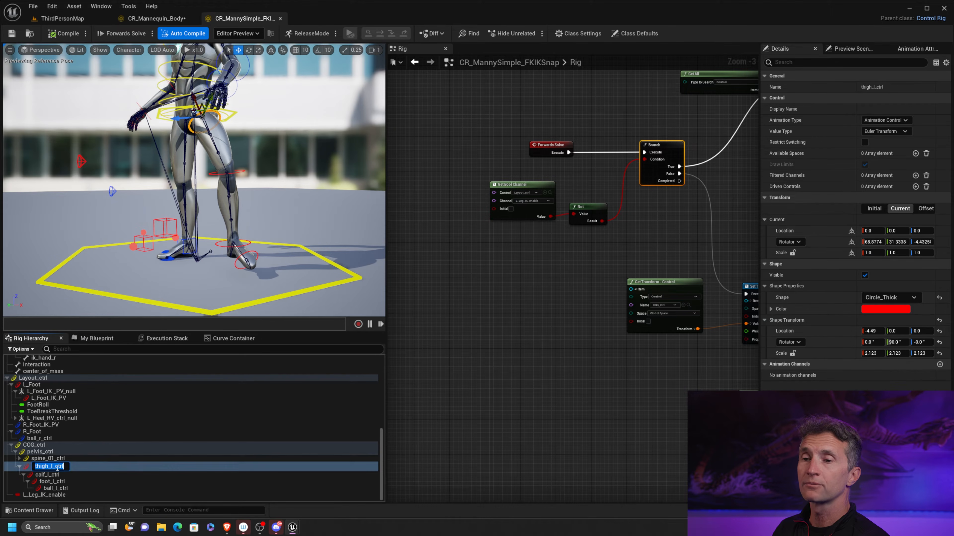
pyautogui.click(55, 467)
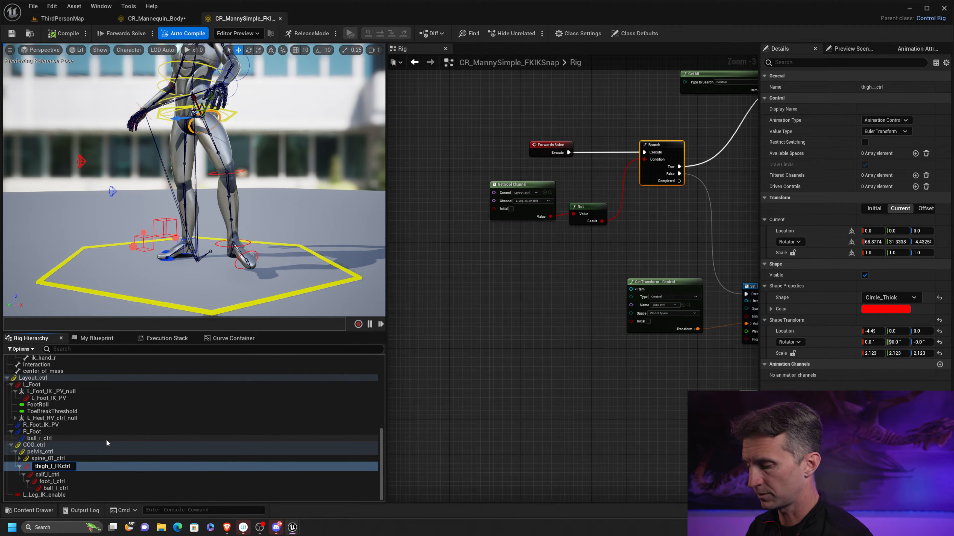
pyautogui.write('FK_')
pyautogui.press('Return')
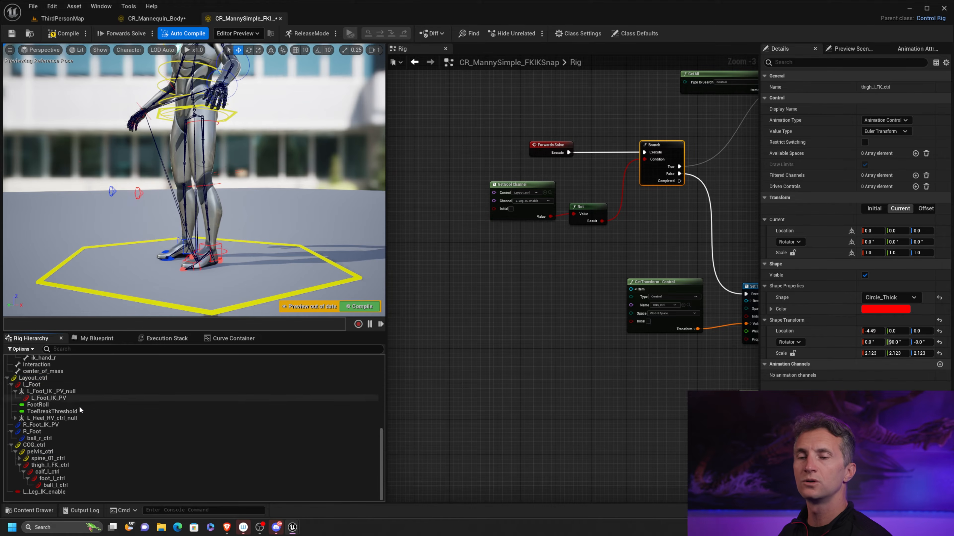
# Rename the calf_l_ctrl control to calf_l_FK_ctrl, selecting its FK_ part for reuse
pyautogui.click(92, 471)
pyautogui.click(54, 473)
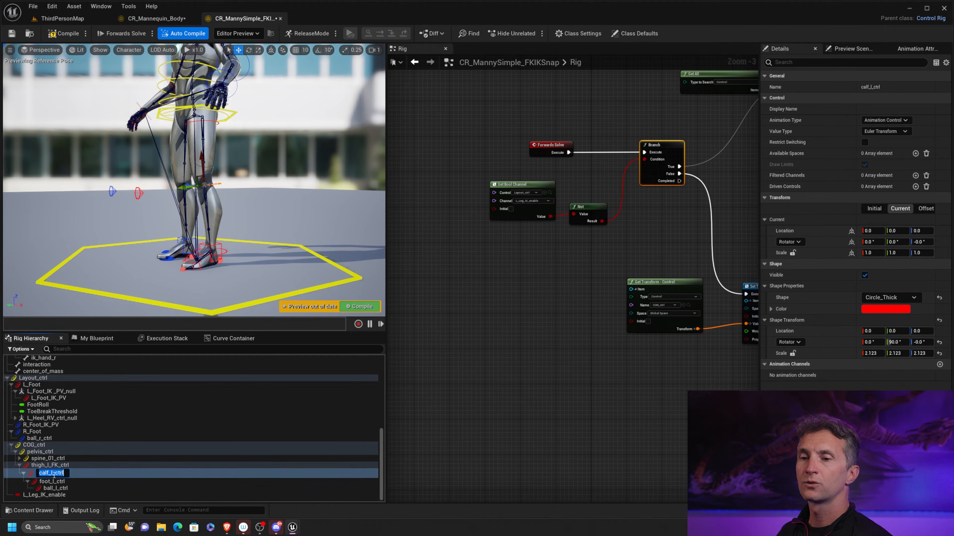
pyautogui.click(56, 475)
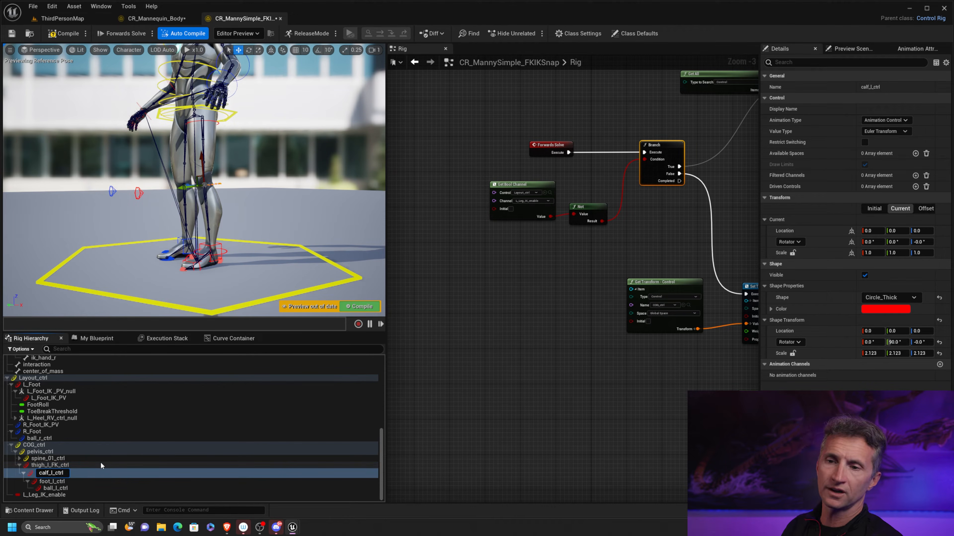
pyautogui.write('FK_')
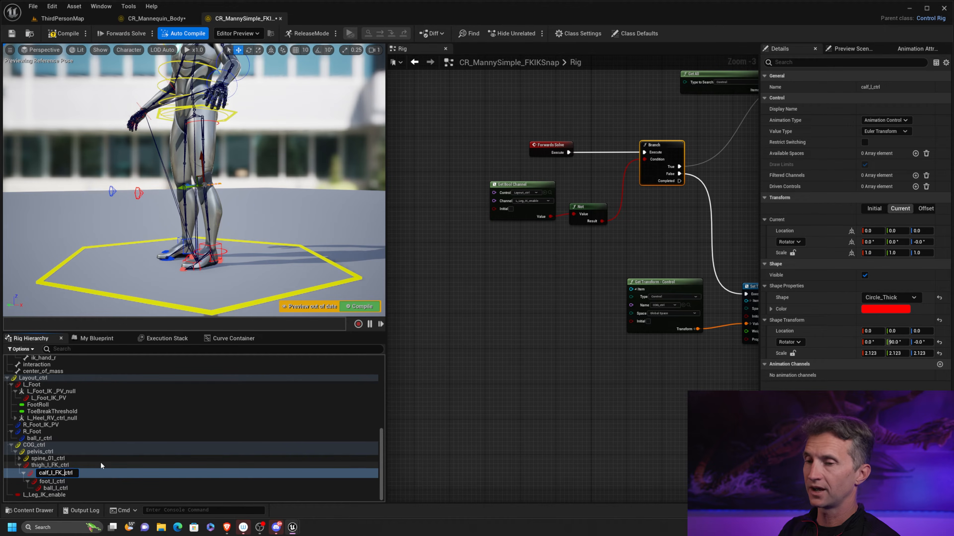
pyautogui.hotkey('shift', 'Left')
pyautogui.hotkey('shift', 'Left')
pyautogui.hotkey('shift', 'Left')
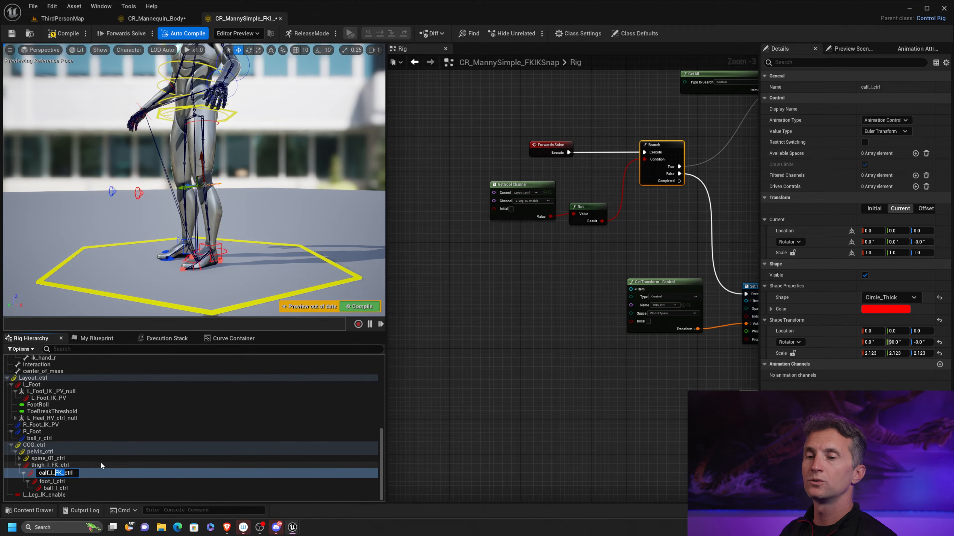
# Rename the foot_l_ctrl control to foot_l_FK_ctrl
pyautogui.click(62, 481)
pyautogui.press('F2')
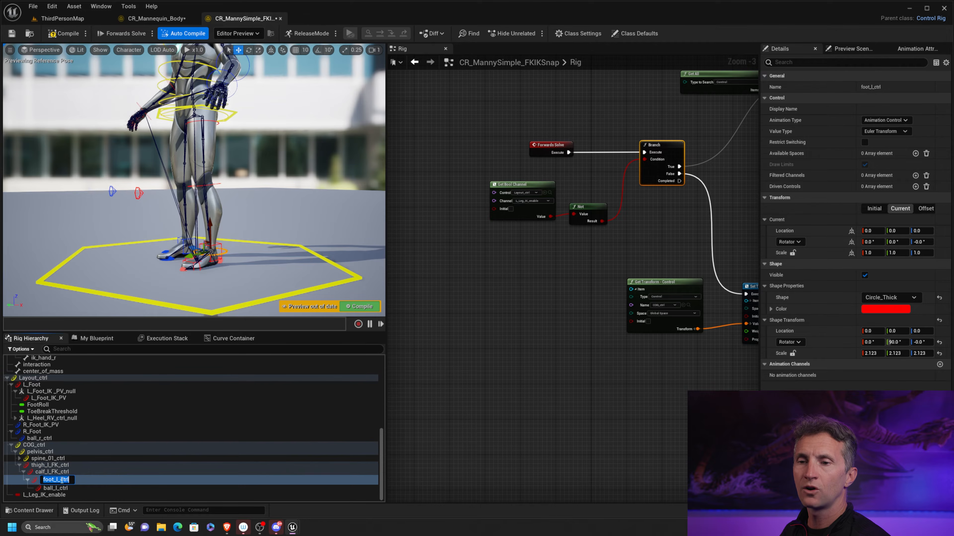
pyautogui.click(60, 482)
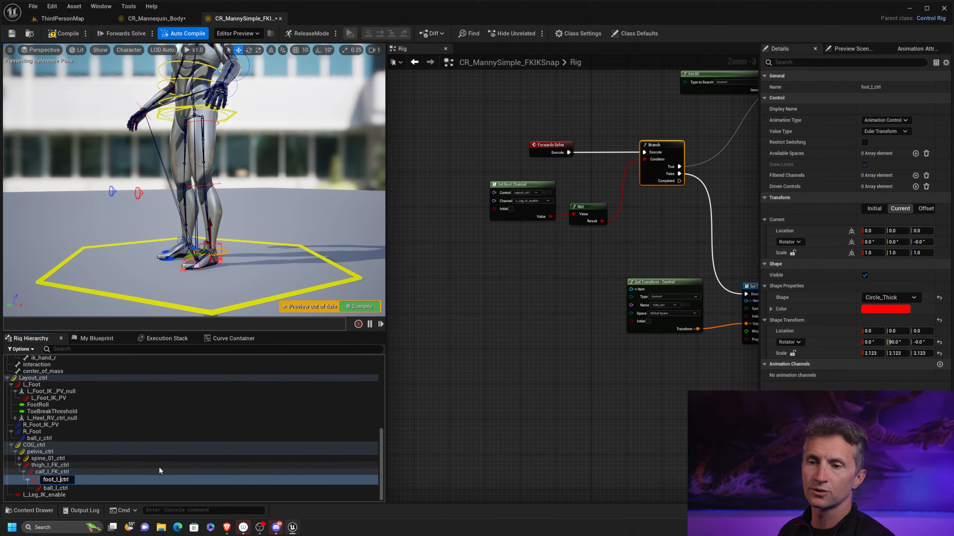
pyautogui.write('FK_')
pyautogui.press('Return')
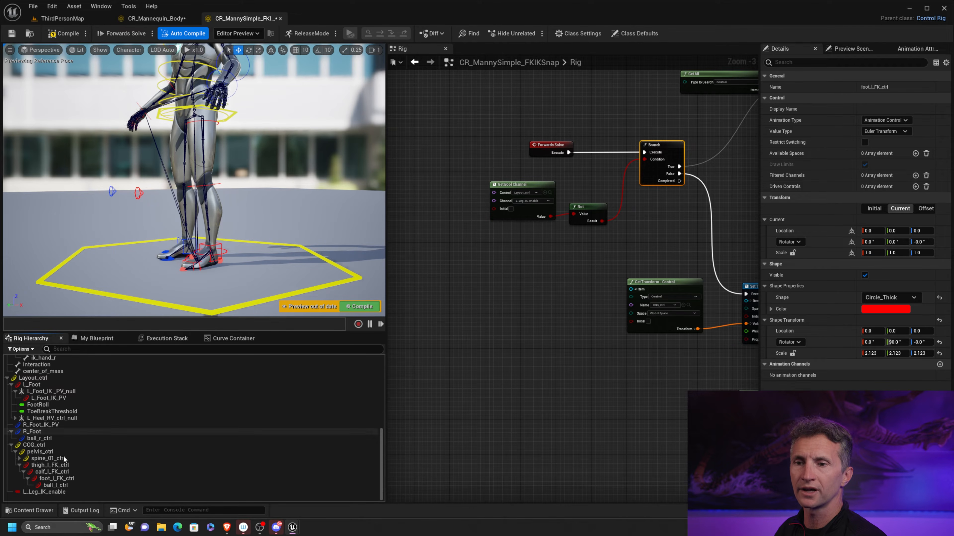
# Rename the ball_l_ctrl control to ball_l_FK_ctrl
pyautogui.doubleClick(60, 485)
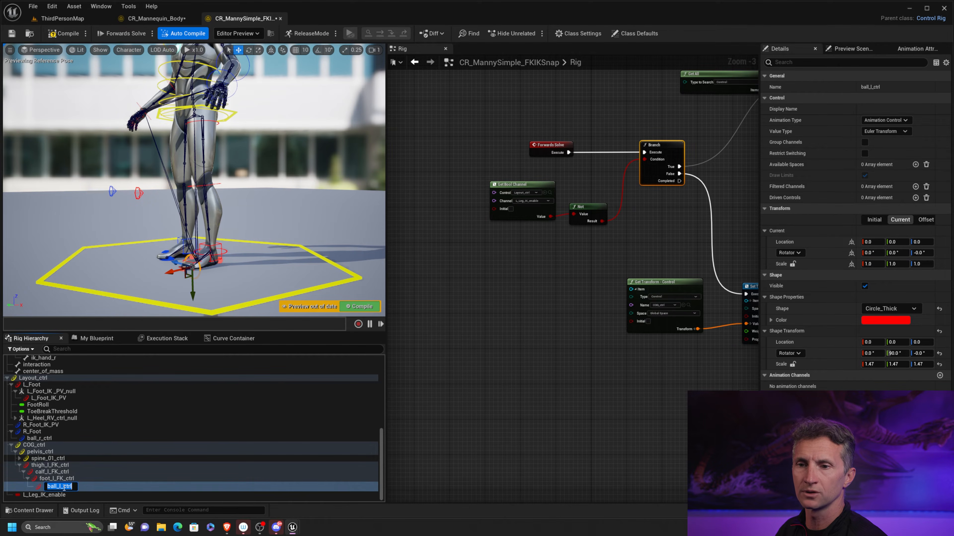
pyautogui.click(62, 487)
pyautogui.write('FK_')
pyautogui.press('Return')
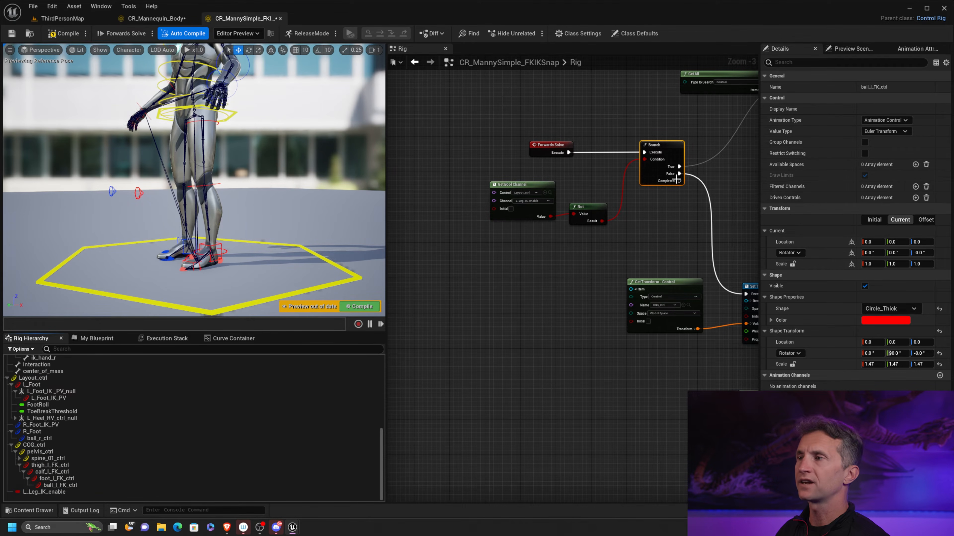
# Set the Old text of the Replace node feeding Get Transform - Bone Initial to _FK_ctrl
pyautogui.moveTo(753, 99); pyautogui.dragTo(498, 363, button='right')
pyautogui.moveTo(642, 227); pyautogui.dragTo(559, 327, button='right')
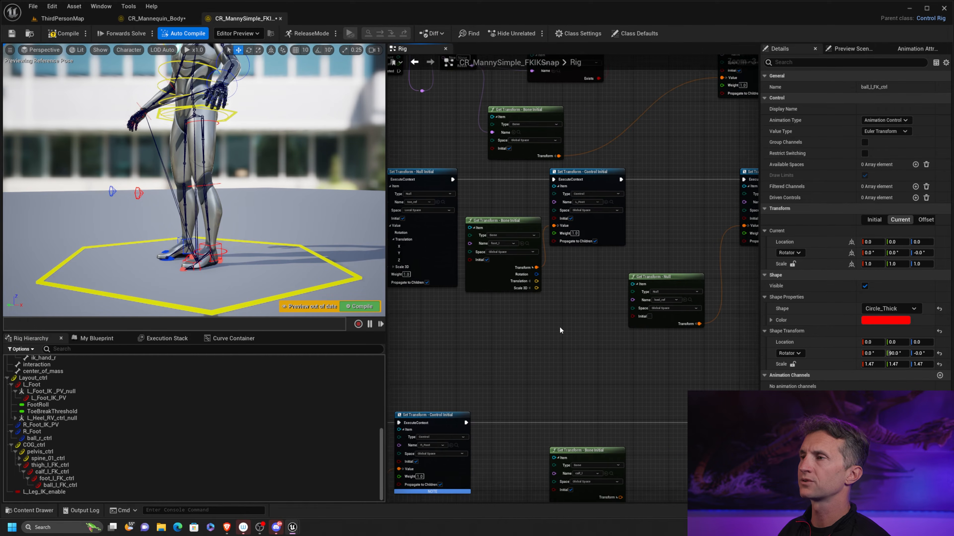
pyautogui.scroll(-4, 560, 326)
pyautogui.scroll(4, 584, 259)
pyautogui.scroll(1, 585, 259)
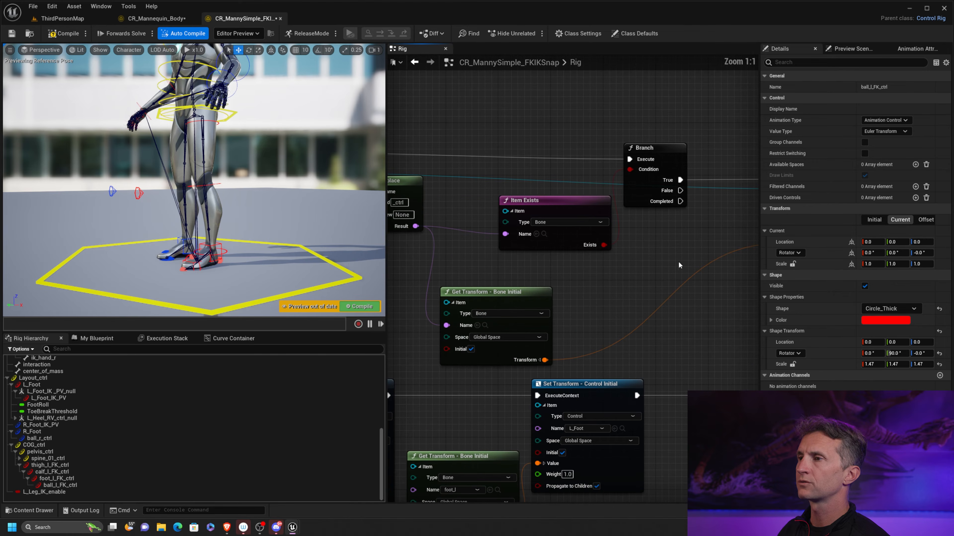
pyautogui.scroll(2, 488, 233)
pyautogui.moveTo(462, 220); pyautogui.dragTo(510, 280, button='right')
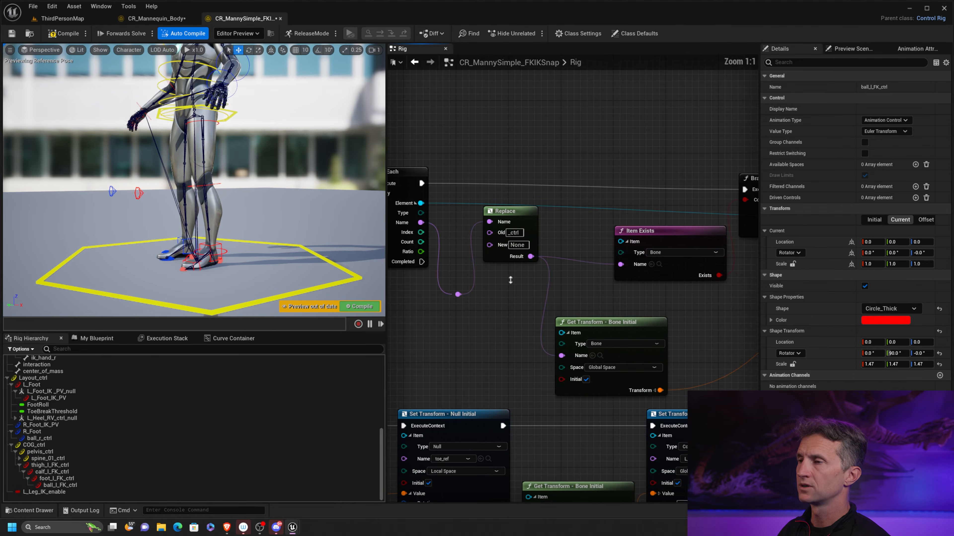
pyautogui.click(511, 233)
pyautogui.write('FK_')
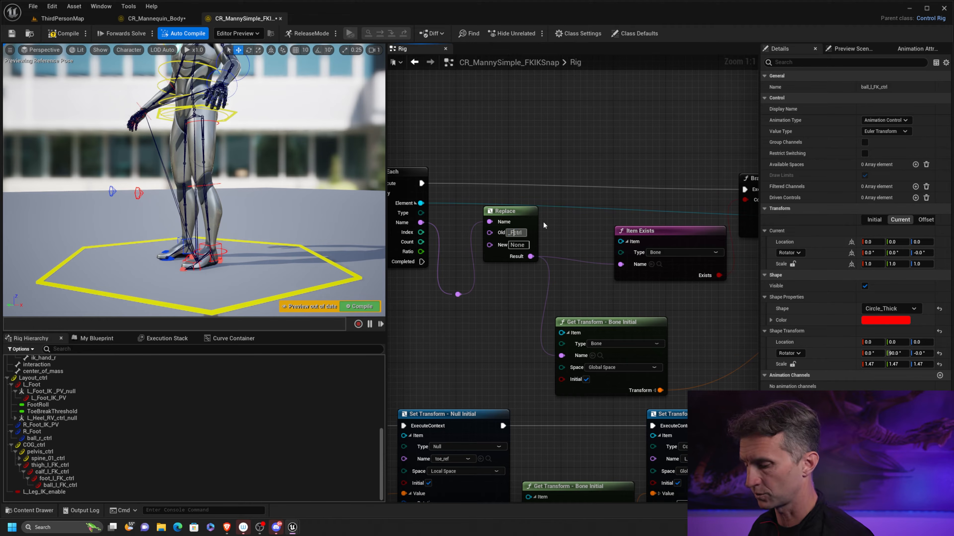
pyautogui.hotkey('shift', 'Home')
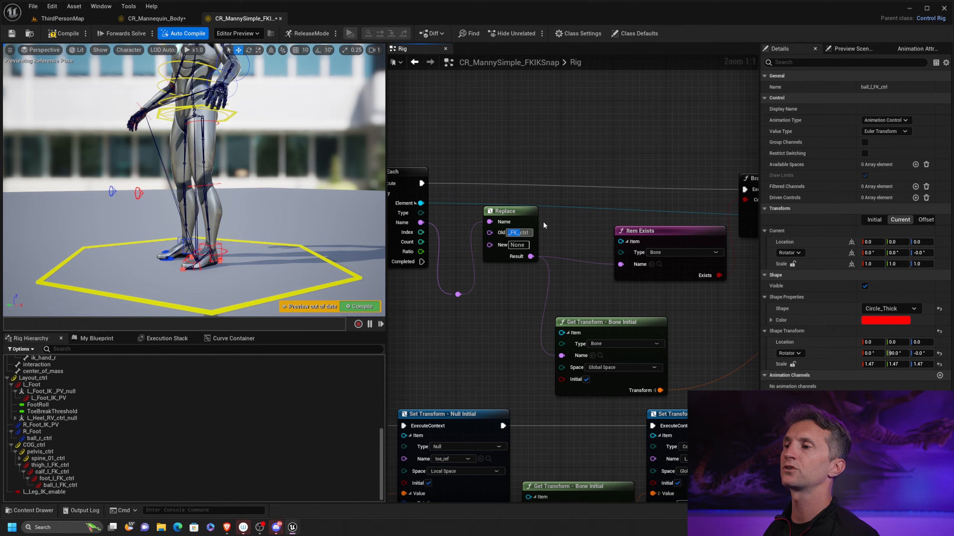
pyautogui.click(543, 222)
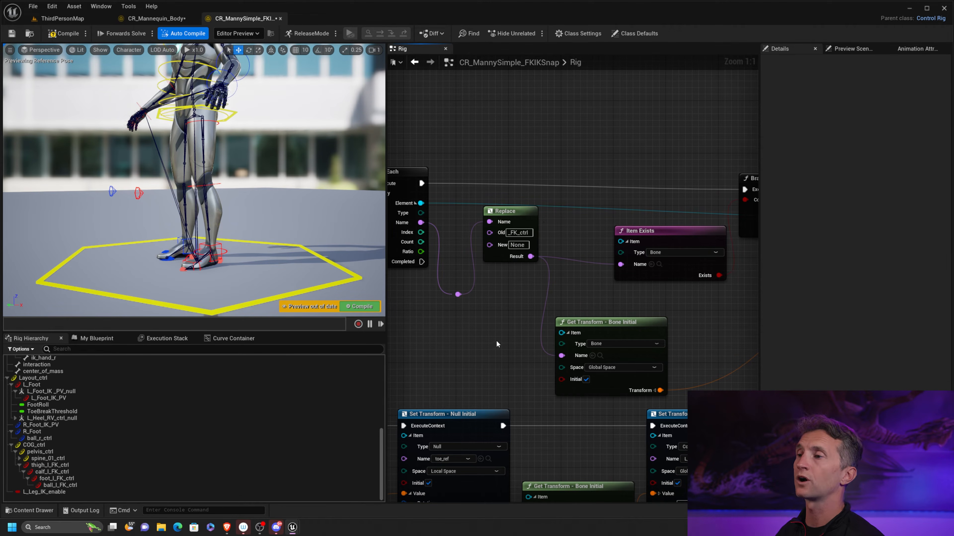
# Set the Old text of the Replace node in the Forwards Solve For Each loop to _FK_ctrl
pyautogui.moveTo(484, 391); pyautogui.dragTo(539, 139, button='right')
pyautogui.moveTo(556, 329); pyautogui.dragTo(625, 189, button='right')
pyautogui.scroll(-4, 624, 189)
pyautogui.moveTo(555, 391); pyautogui.dragTo(627, 140, button='right')
pyautogui.moveTo(665, 332); pyautogui.dragTo(596, 310, button='right')
pyautogui.scroll(4, 596, 310)
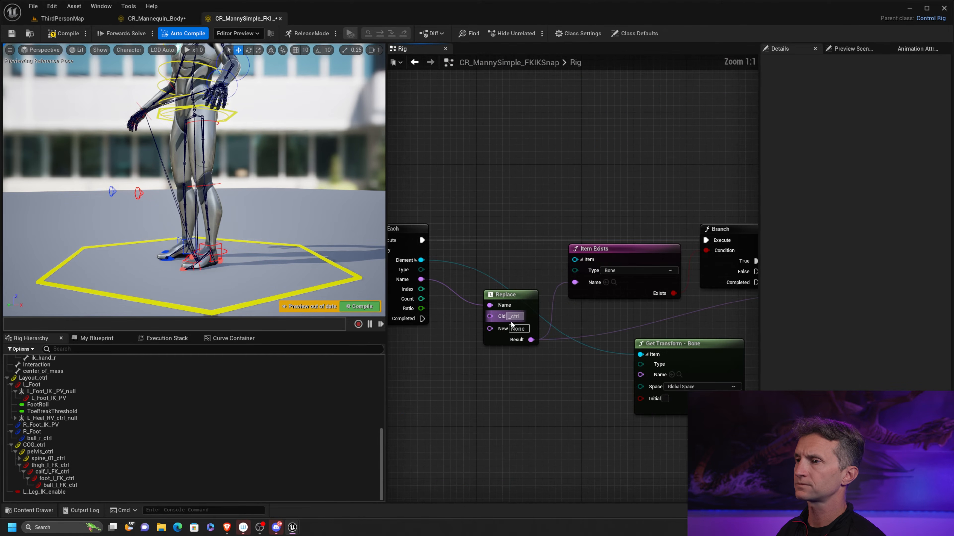
pyautogui.click(514, 312)
pyautogui.write('_FK_')
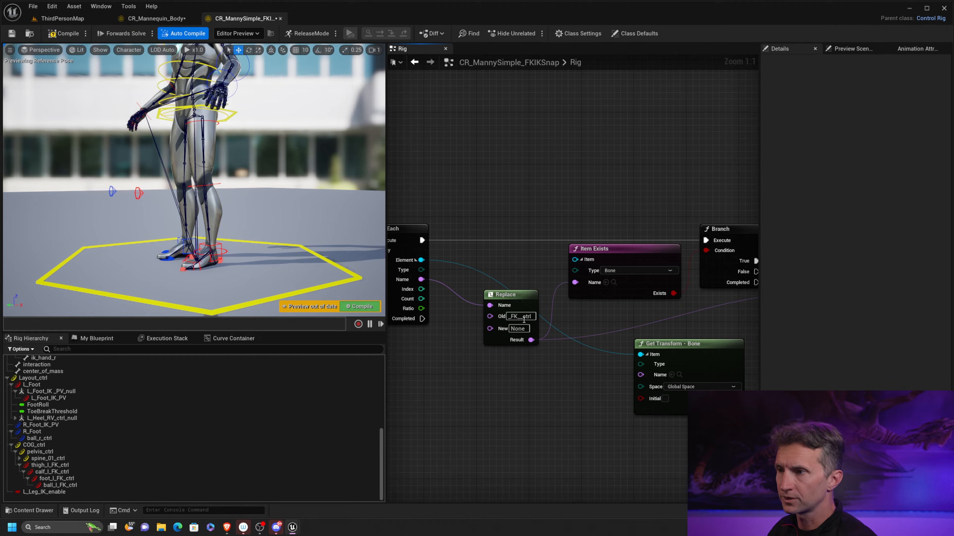
pyautogui.click(533, 317)
pyautogui.click(522, 316)
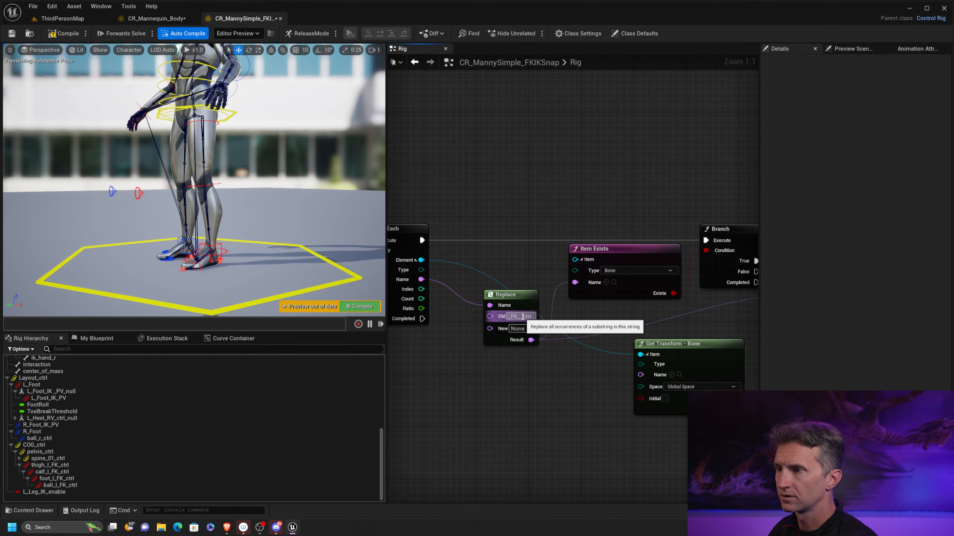
pyautogui.press('BackSpace')
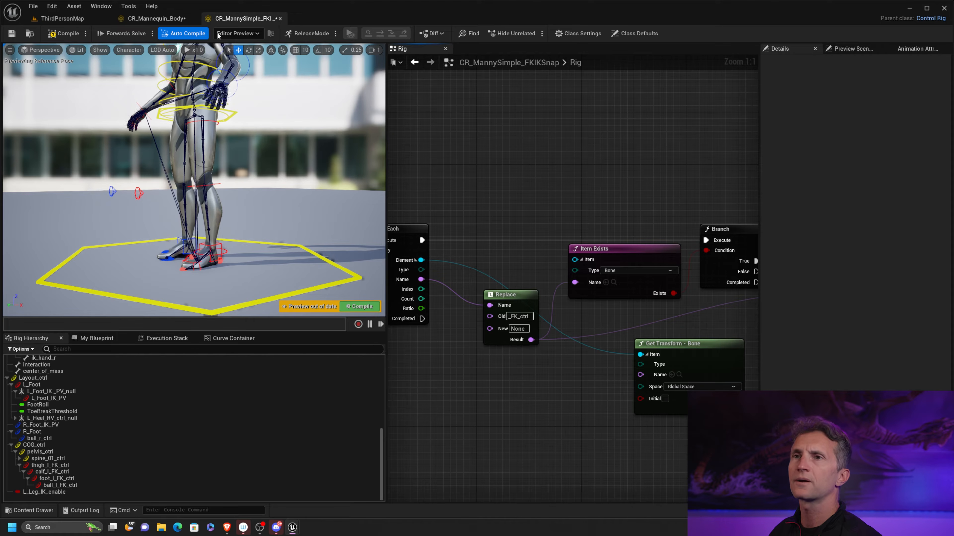
# Rotate the thigh_l_FK_ctrl control in the viewport to about 47°, 33°, 7°, swinging out the left leg's FK controls
pyautogui.scroll(-4, 633, 177)
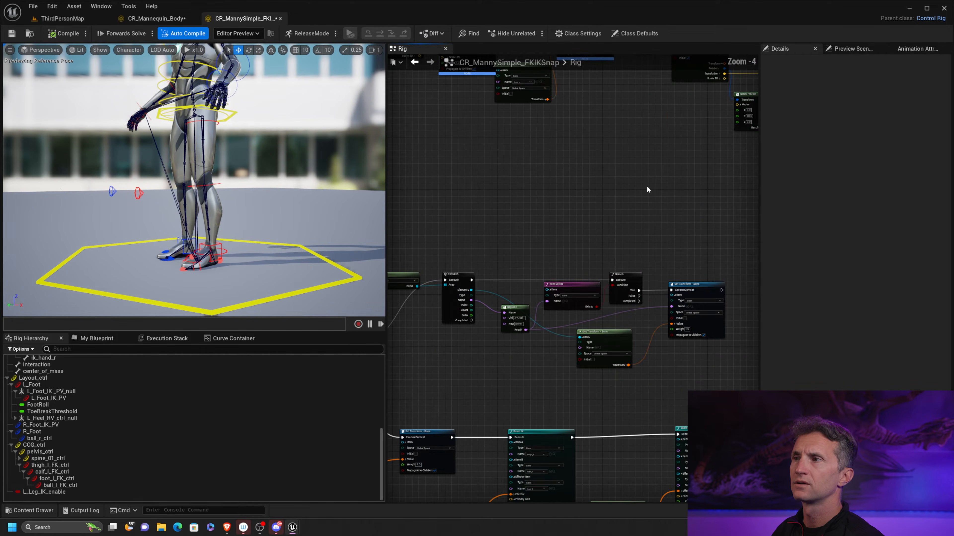
pyautogui.moveTo(647, 189); pyautogui.dragTo(461, 375, button='right')
pyautogui.moveTo(488, 181); pyautogui.dragTo(545, 83, button='right')
pyautogui.moveTo(531, 367); pyautogui.dragTo(763, 70, button='right')
pyautogui.moveTo(505, 248); pyautogui.dragTo(586, 228, button='right')
pyautogui.click(213, 123)
pyautogui.press('e')
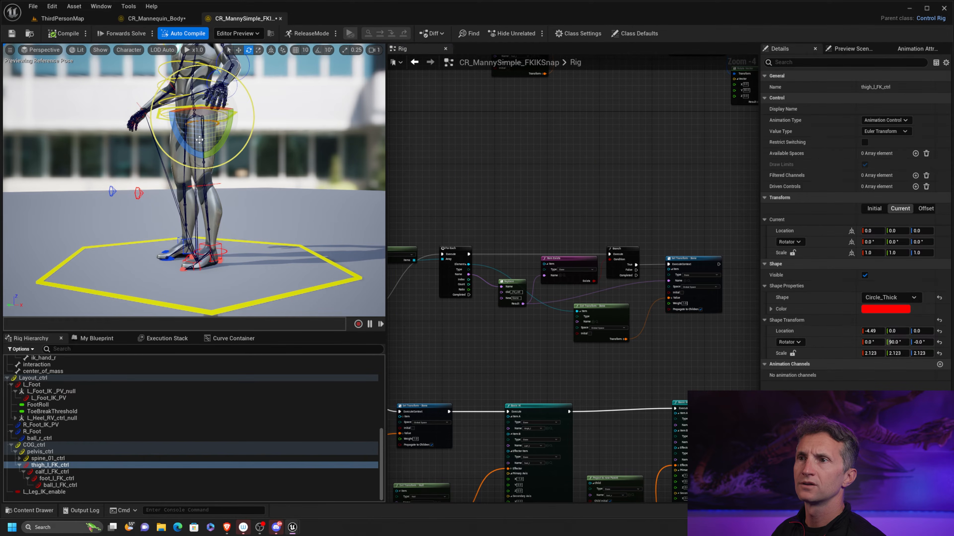
pyautogui.moveTo(199, 140); pyautogui.dragTo(237, 113)
pyautogui.moveTo(315, 253); pyautogui.dragTo(321, 254, button='right')
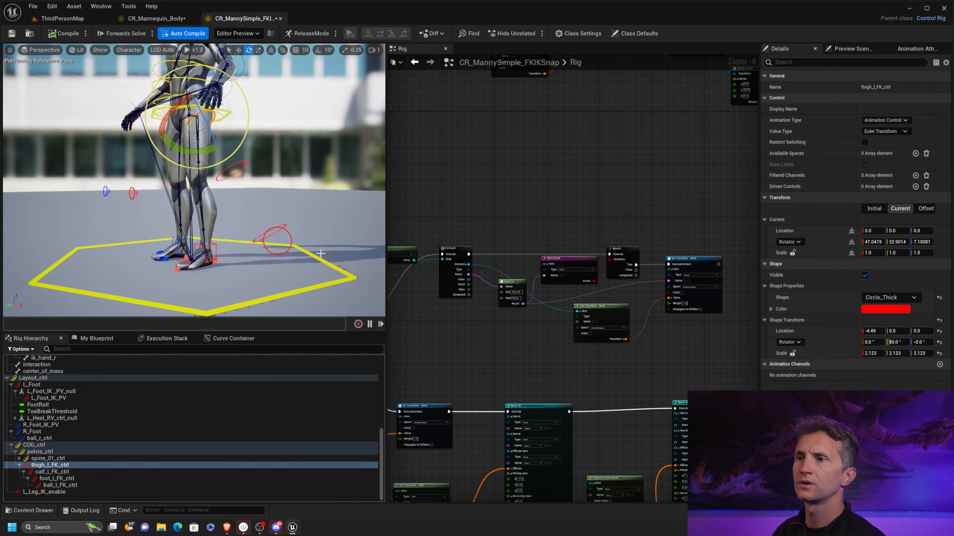
# Turn off L_Leg_IK_enable on Layout_ctrl and rotate calf_l_FK_ctrl about 38° to bend the left knee
pyautogui.click(317, 260)
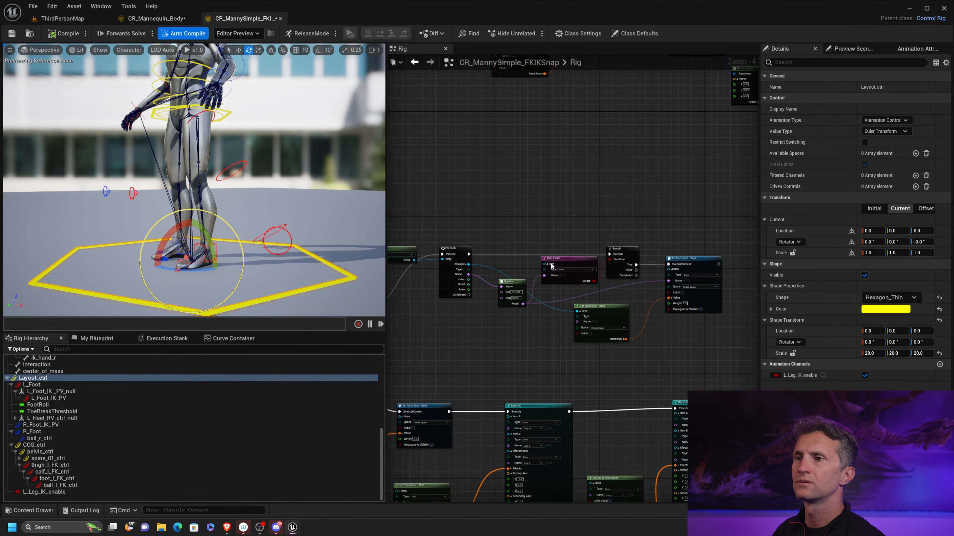
pyautogui.click(865, 375)
pyautogui.click(246, 163)
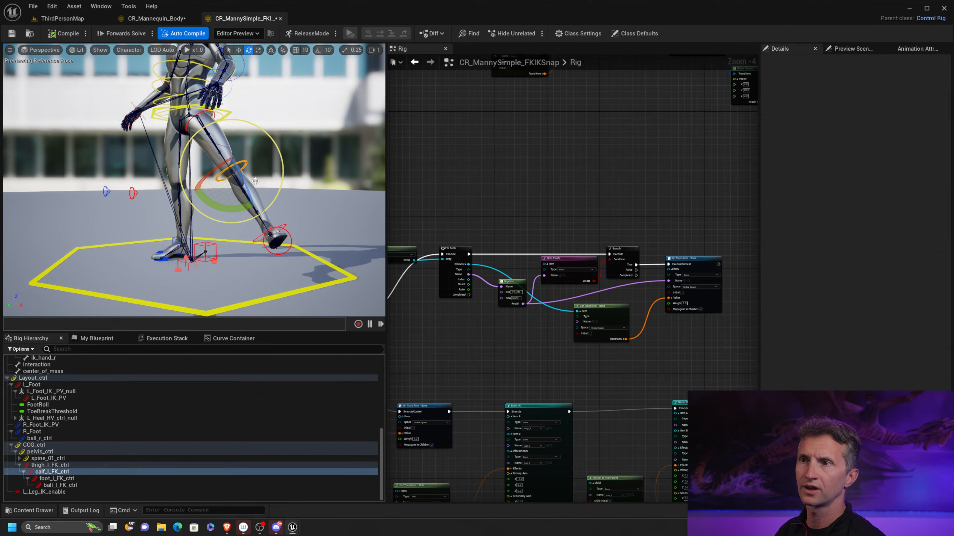
pyautogui.moveTo(246, 181); pyautogui.dragTo(235, 204)
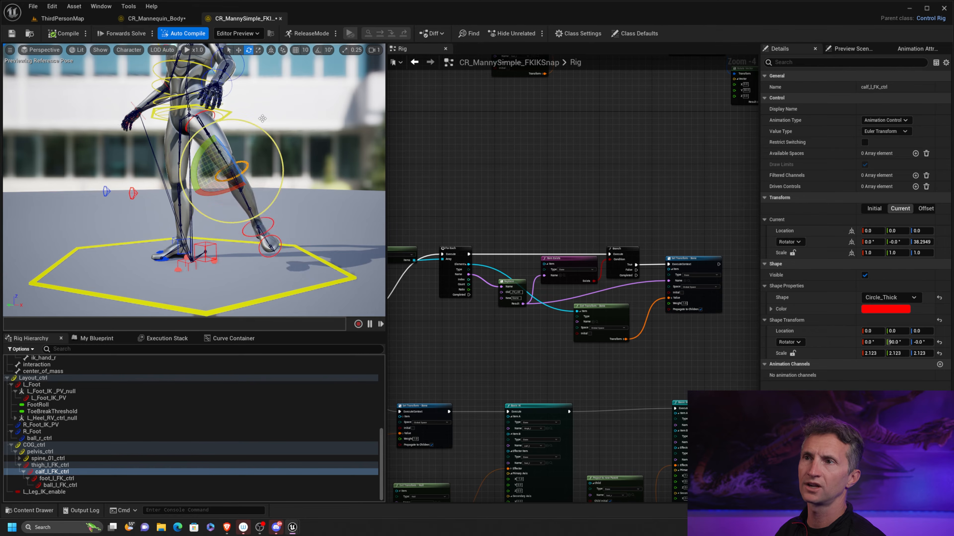
# Rotate the lowerarm_l_ctrl control about -7.8° to test the left arm's FK response
pyautogui.scroll(5, 271, 138)
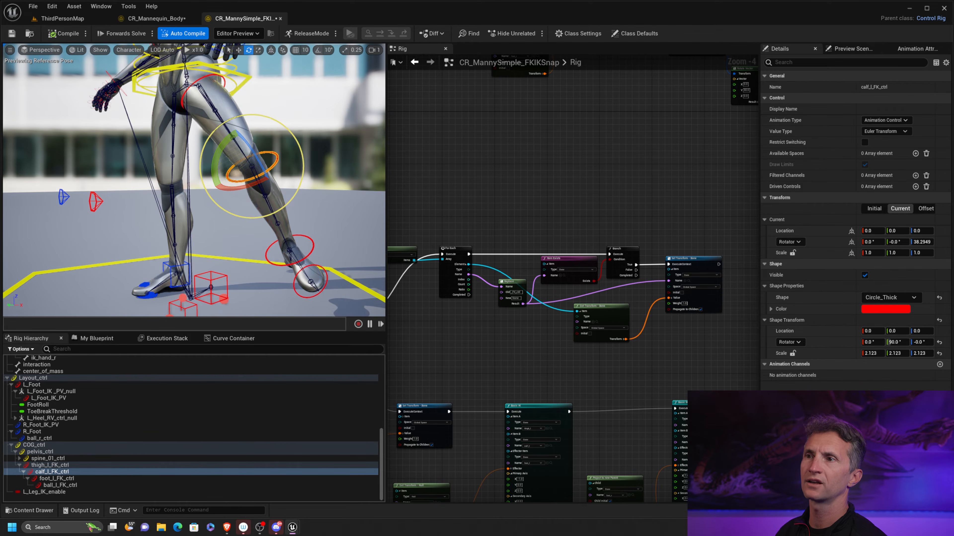
pyautogui.keyDown('alt'); pyautogui.moveTo(272, 120); pyautogui.dragTo(262, 211, button='middle'); pyautogui.keyUp('alt')
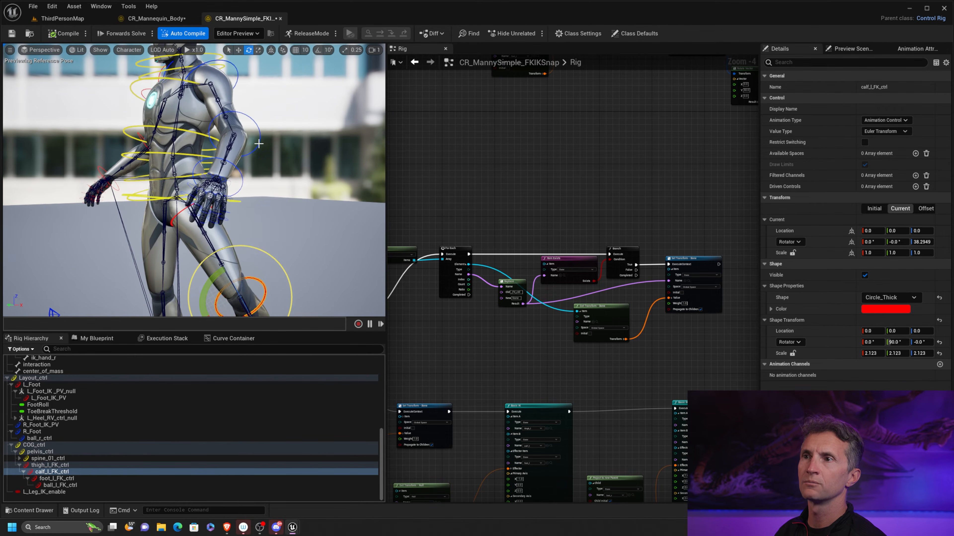
pyautogui.click(259, 143)
pyautogui.moveTo(228, 152)
pyautogui.mouseDown()
pyautogui.moveTo(211, 144)
pyautogui.moveTo(233, 155)
pyautogui.mouseUp()
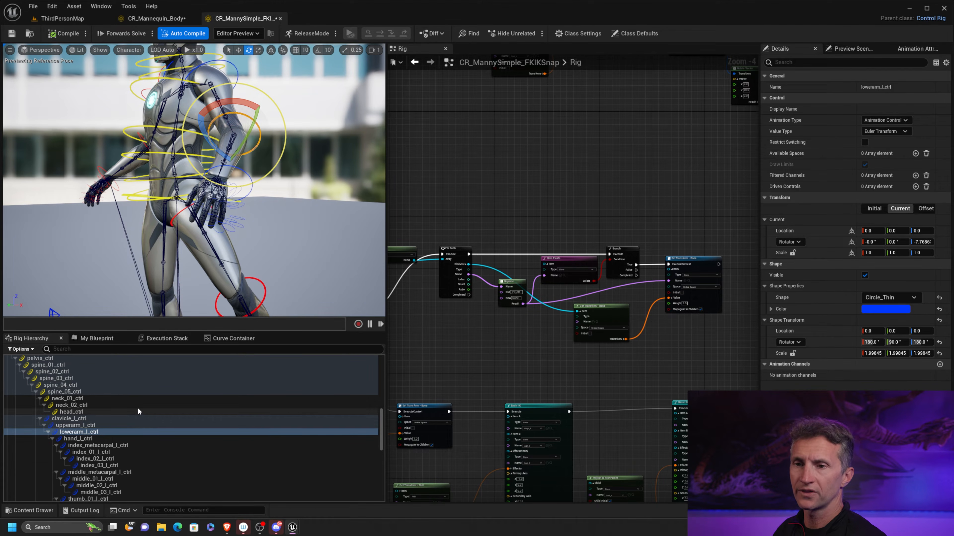
pyautogui.moveTo(278, 245); pyautogui.dragTo(269, 256, button='middle')
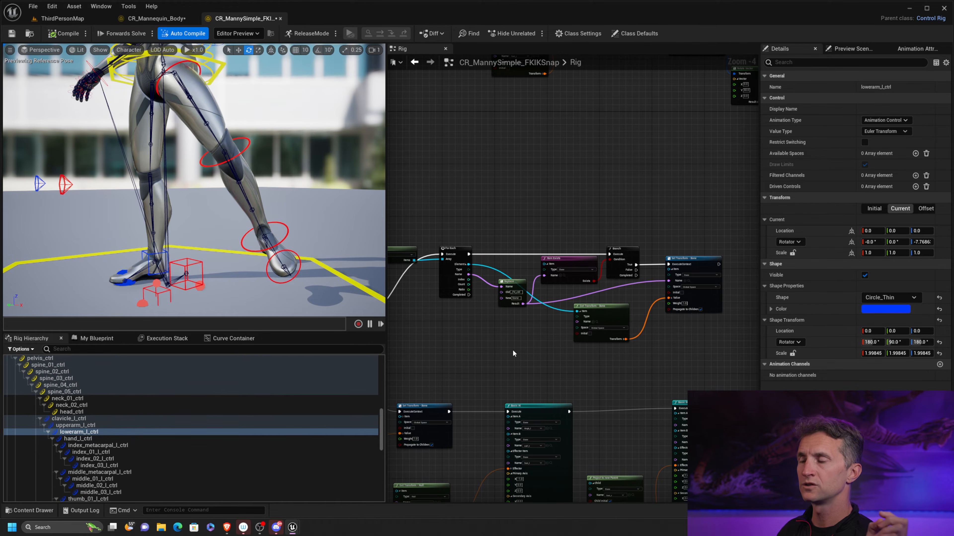
# Insert a Sequence node between the Branch's False output and Set Transform - Bone, with its A output driving that node
pyautogui.scroll(-3, 513, 353)
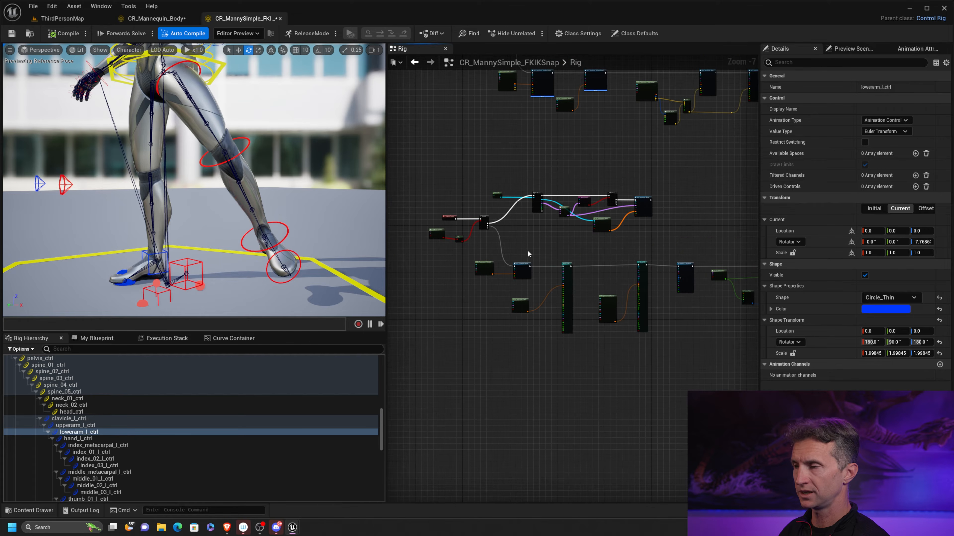
pyautogui.moveTo(603, 266); pyautogui.dragTo(579, 217, button='right')
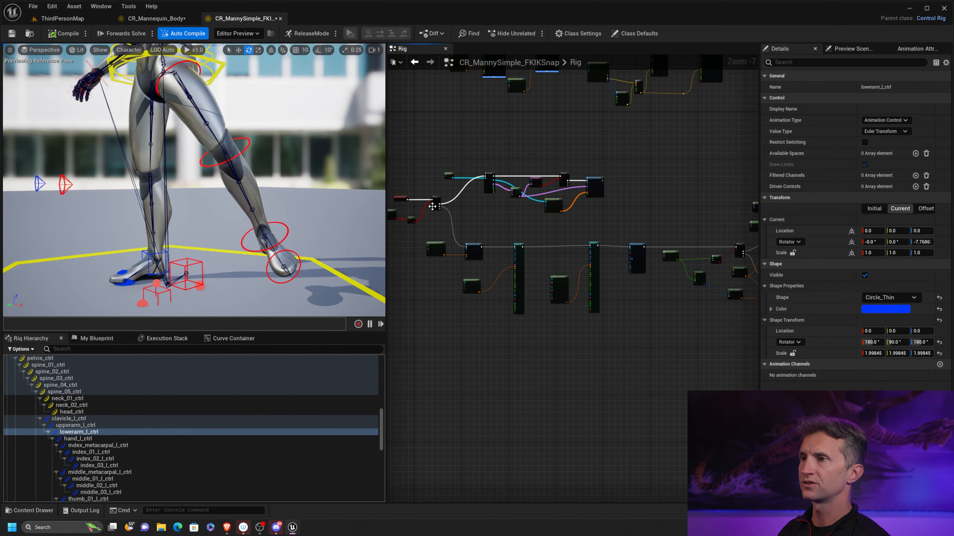
pyautogui.scroll(6, 451, 216)
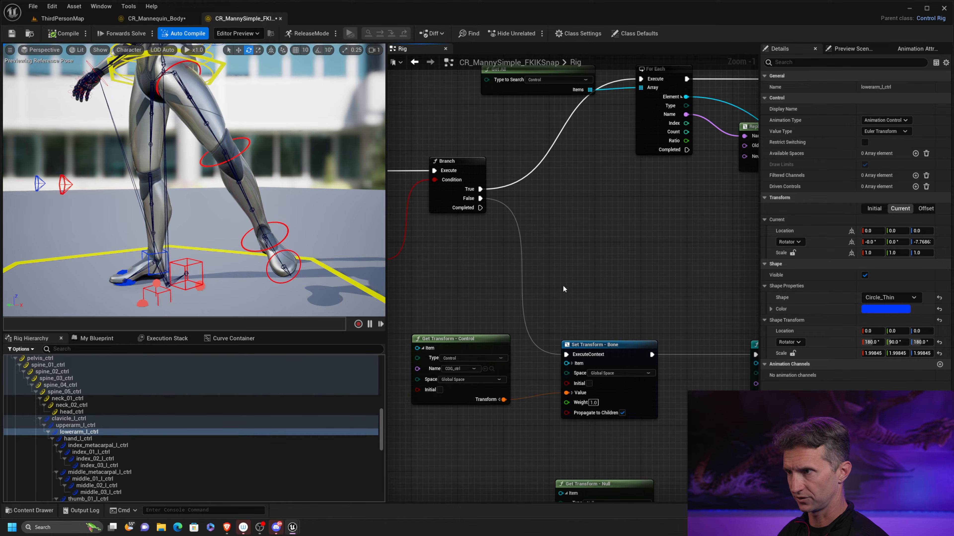
pyautogui.moveTo(561, 275); pyautogui.dragTo(520, 267, button='right')
pyautogui.press('s')
pyautogui.click(518, 266)
pyautogui.moveTo(539, 270); pyautogui.dragTo(497, 251)
pyautogui.moveTo(440, 191); pyautogui.dragTo(525, 347)
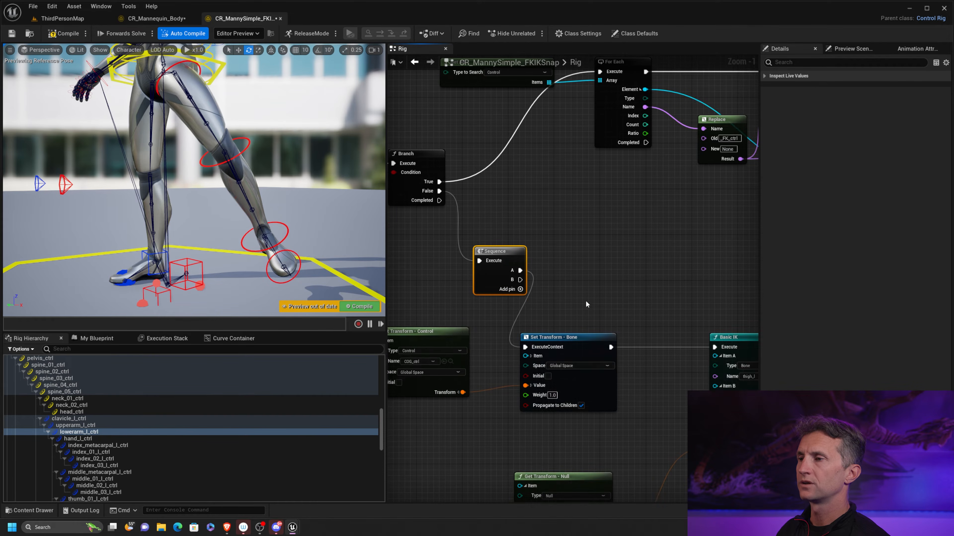
# Select the whole IK node chain driven by the Sequence node and move it farther along the graph, away from the Sequence
pyautogui.scroll(-6, 586, 300)
pyautogui.moveTo(592, 230); pyautogui.dragTo(458, 224, button='right')
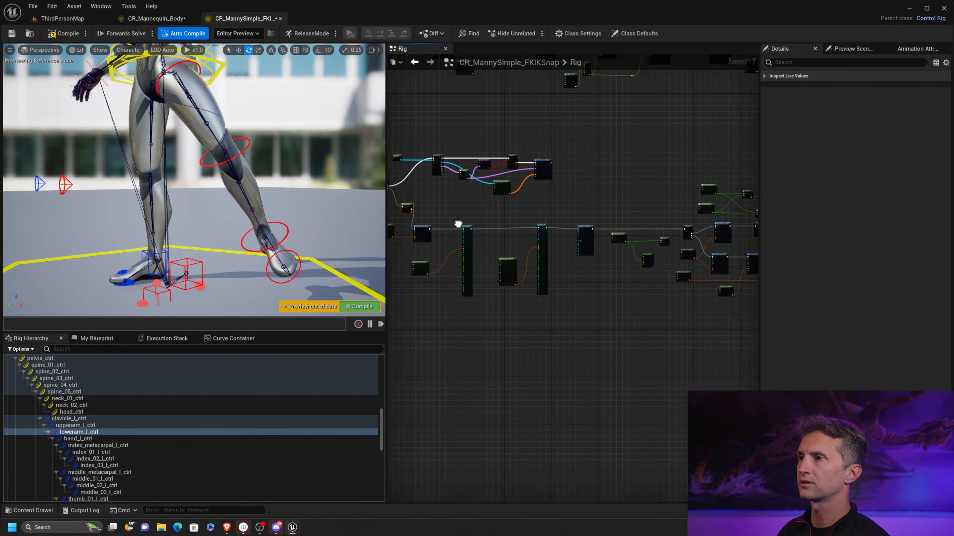
pyautogui.scroll(-2, 456, 225)
pyautogui.scroll(-3, 443, 227)
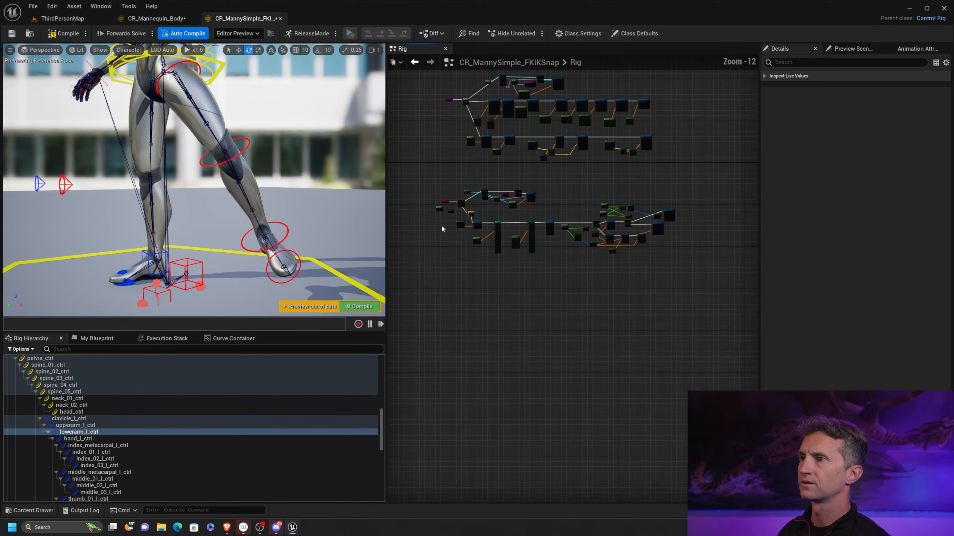
pyautogui.moveTo(441, 225); pyautogui.dragTo(520, 263)
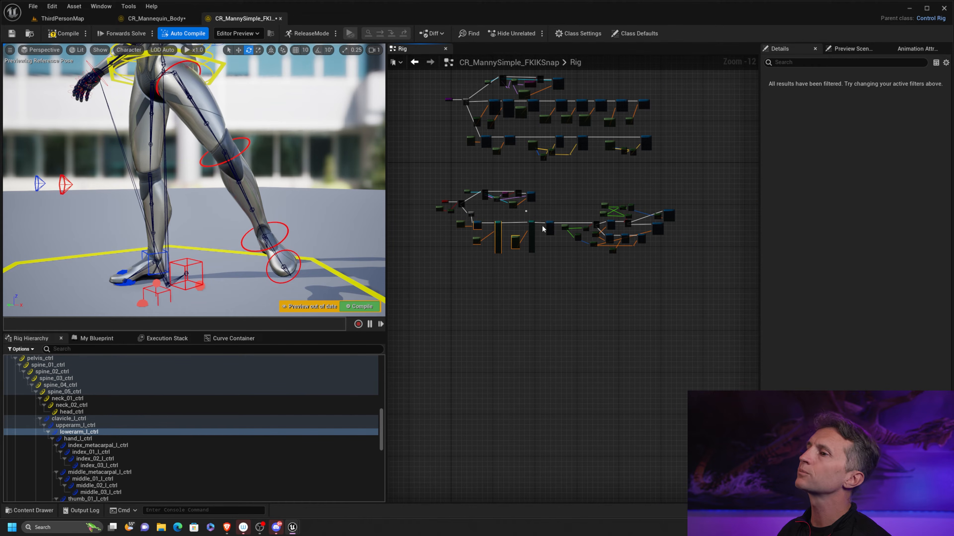
pyautogui.keyDown('shift'); pyautogui.moveTo(559, 203); pyautogui.dragTo(694, 266); pyautogui.keyUp('shift')
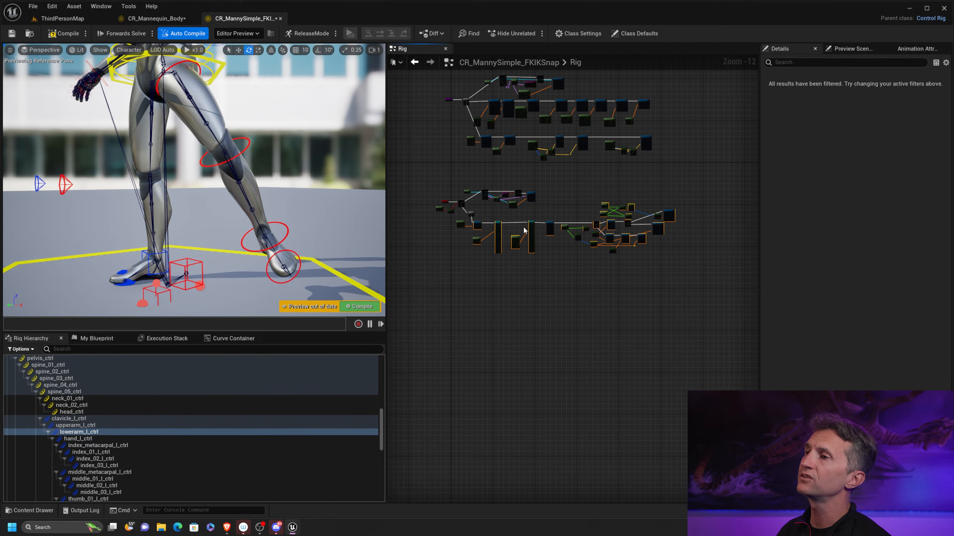
pyautogui.moveTo(525, 230); pyautogui.dragTo(567, 219)
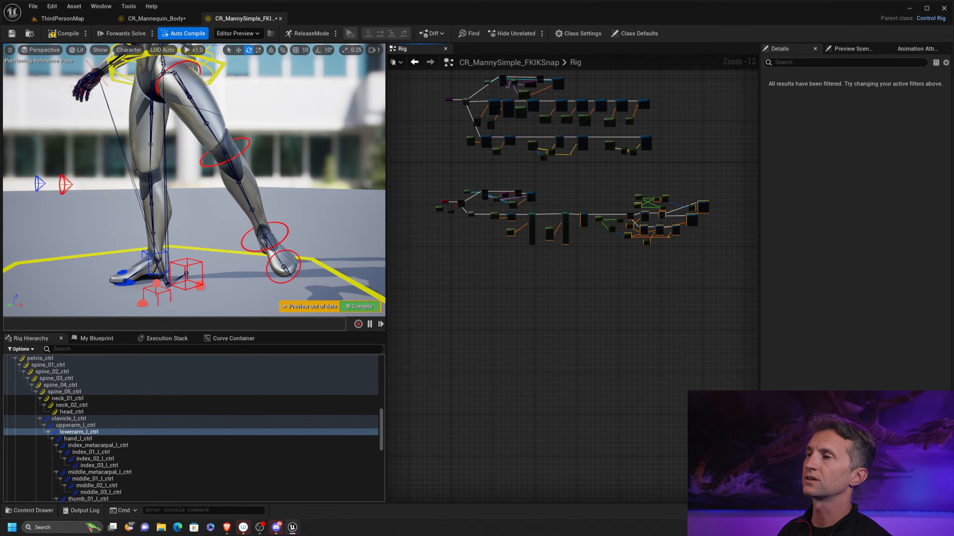
# Lower the selected IK node chain below the FK loop and enclose it in a comment box
pyautogui.keyDown('alt'); pyautogui.moveTo(474, 237); pyautogui.dragTo(574, 249, button='right'); pyautogui.keyUp('alt')
pyautogui.moveTo(531, 179); pyautogui.dragTo(439, 285, button='right')
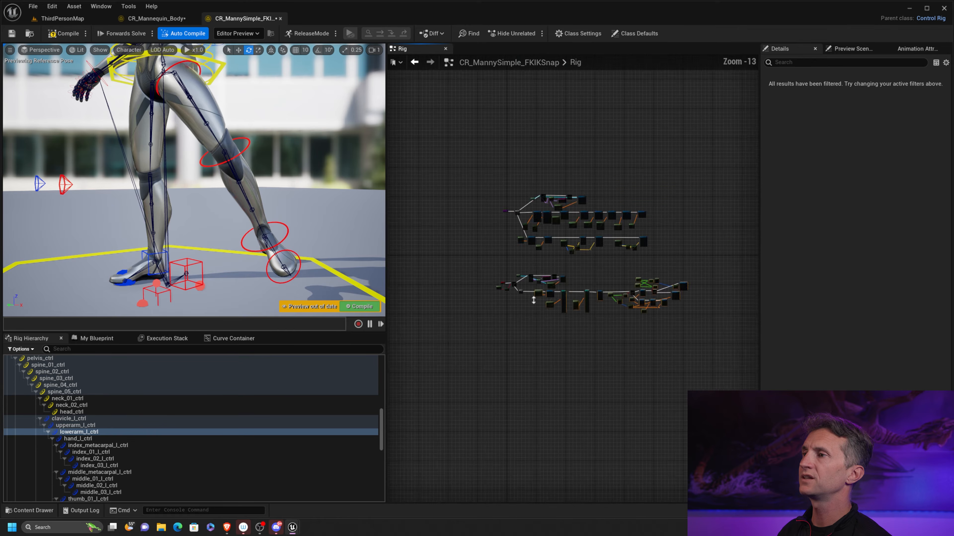
pyautogui.keyDown('alt'); pyautogui.moveTo(534, 300); pyautogui.dragTo(543, 246, button='right'); pyautogui.keyUp('alt')
pyautogui.keyDown('alt'); pyautogui.moveTo(543, 246); pyautogui.dragTo(545, 209, button='right'); pyautogui.keyUp('alt')
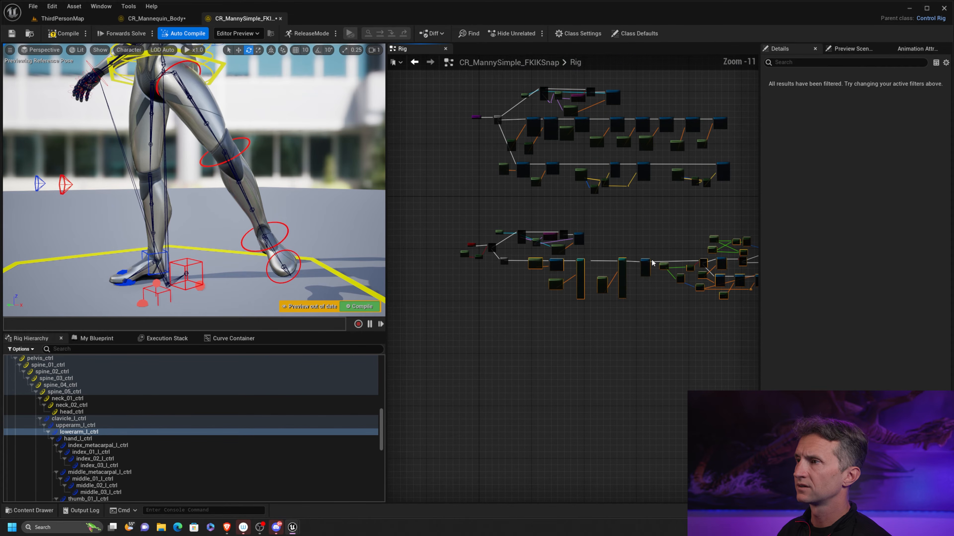
pyautogui.moveTo(624, 261); pyautogui.dragTo(627, 284)
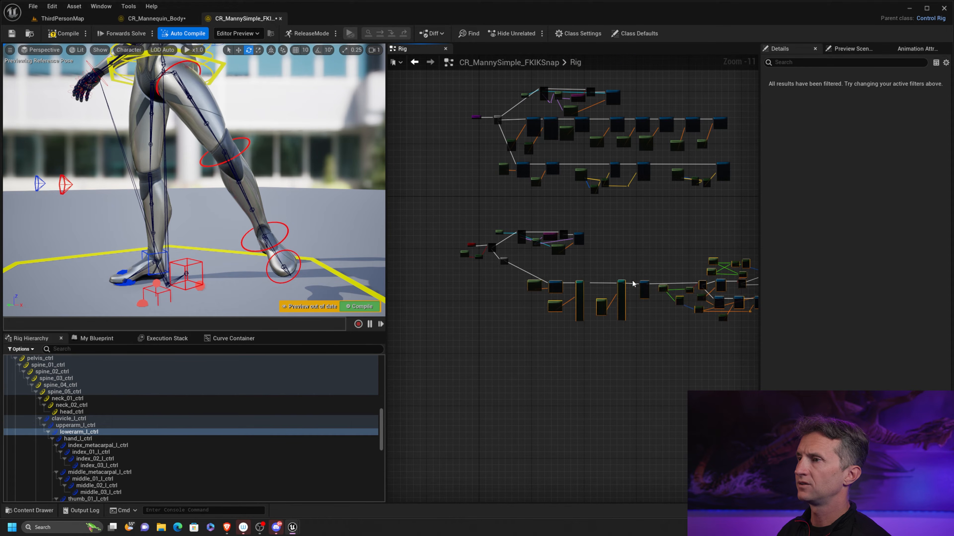
pyautogui.press('c')
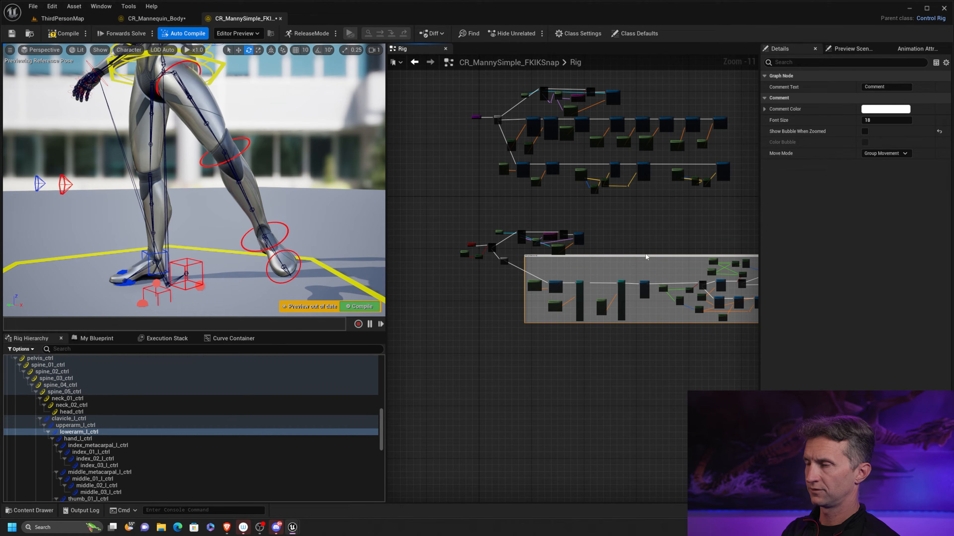
# Title the comment box around the IK node chain "IK Leg & Reverse Foot ROll"
pyautogui.press('Return')
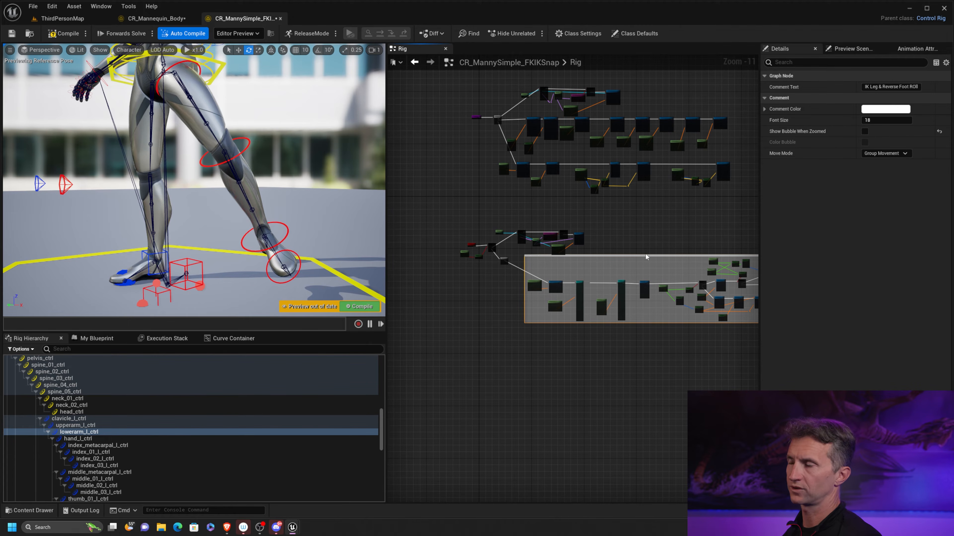
pyautogui.moveTo(660, 255)
pyautogui.mouseDown()
pyautogui.moveTo(662, 263)
pyautogui.moveTo(665, 251)
pyautogui.mouseUp()
pyautogui.scroll(3, 531, 286)
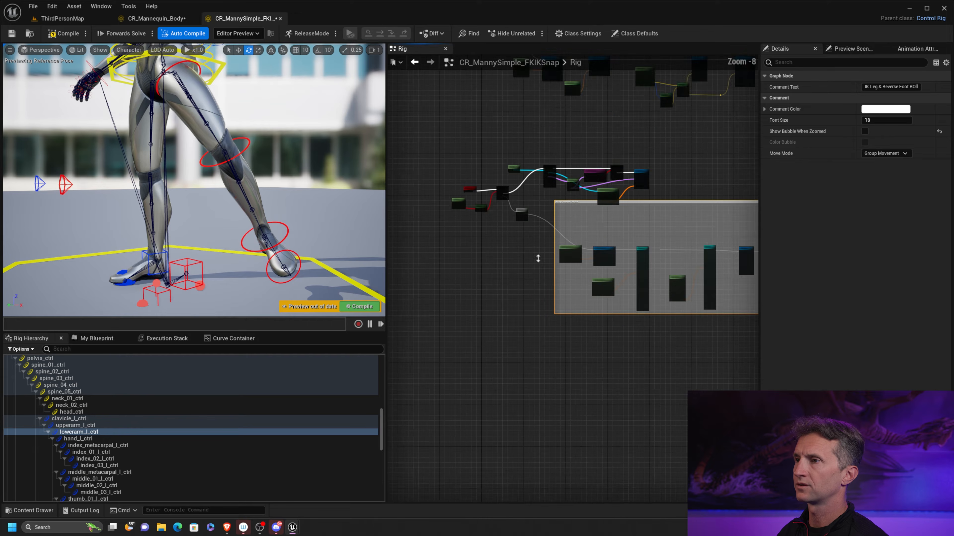
pyautogui.scroll(3, 554, 244)
pyautogui.scroll(2, 515, 247)
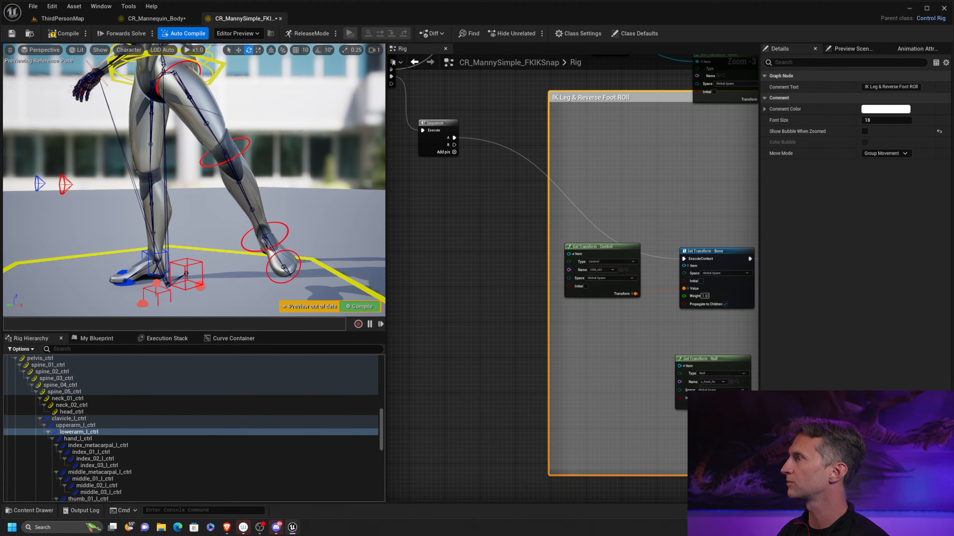
pyautogui.moveTo(496, 250); pyautogui.dragTo(464, 288, button='right')
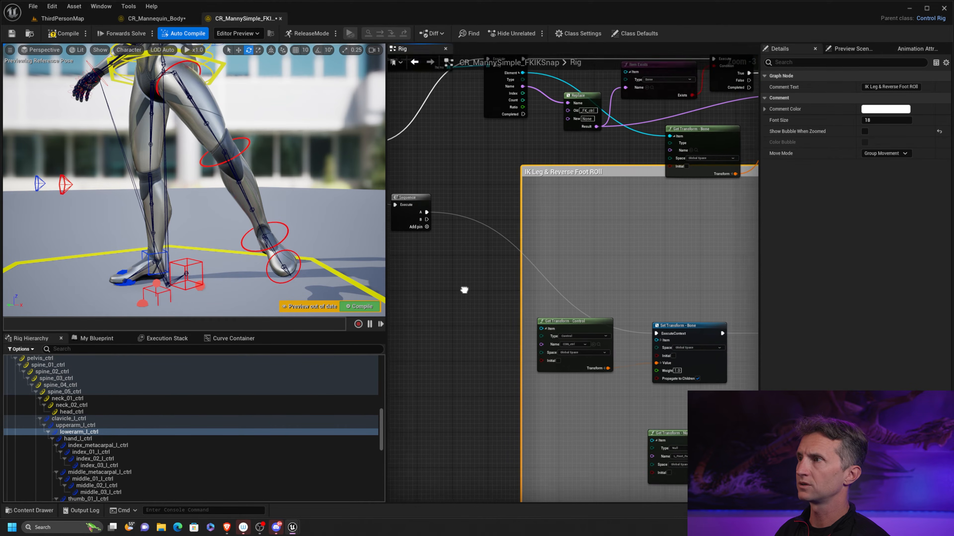
# Select the four left-leg FK controls from thigh_l_FK_ctrl through ball_l_FK_ctrl in the rig hierarchy
pyautogui.scroll(-10, 135, 425)
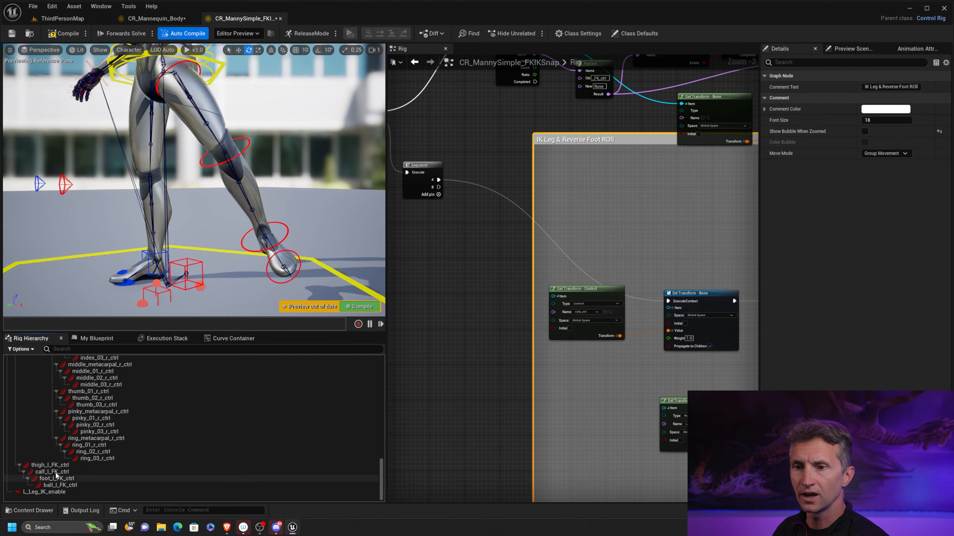
pyautogui.click(53, 465)
pyautogui.keyDown('shift'); pyautogui.click(64, 485); pyautogui.keyUp('shift')
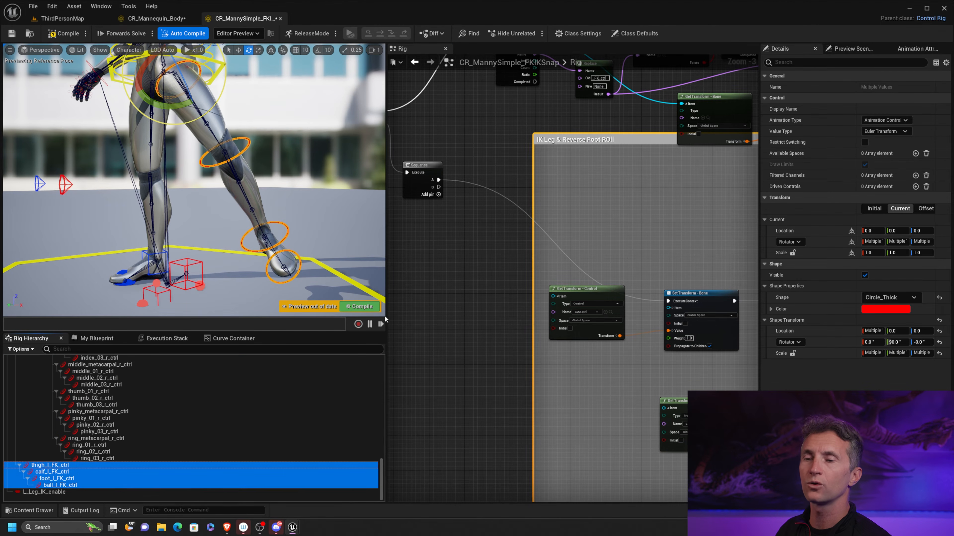
pyautogui.rightClick(83, 472)
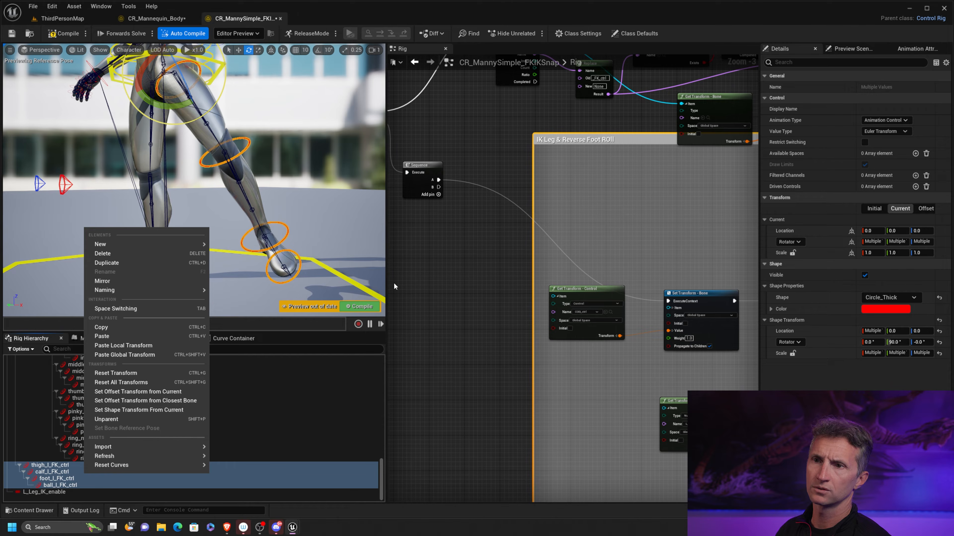
pyautogui.moveTo(155, 289)
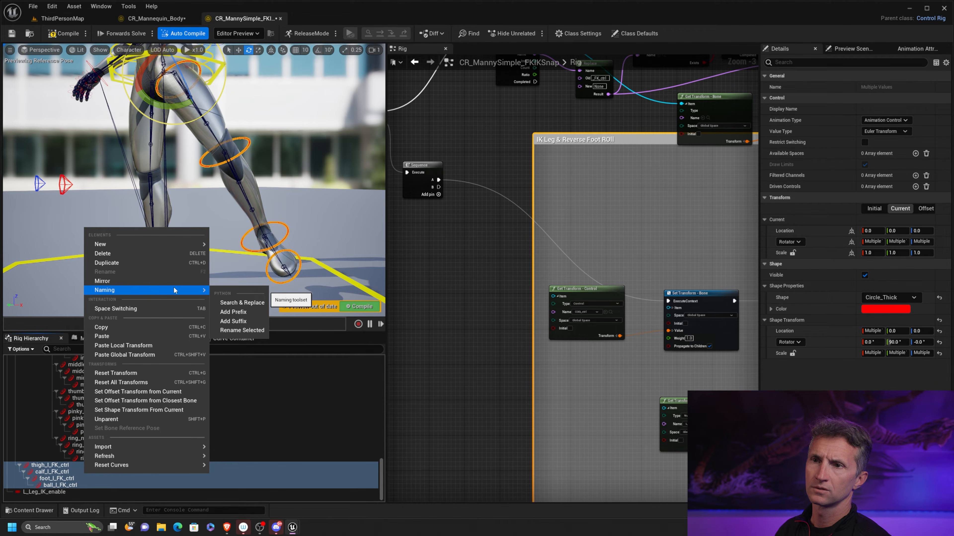
pyautogui.rightClick(447, 286)
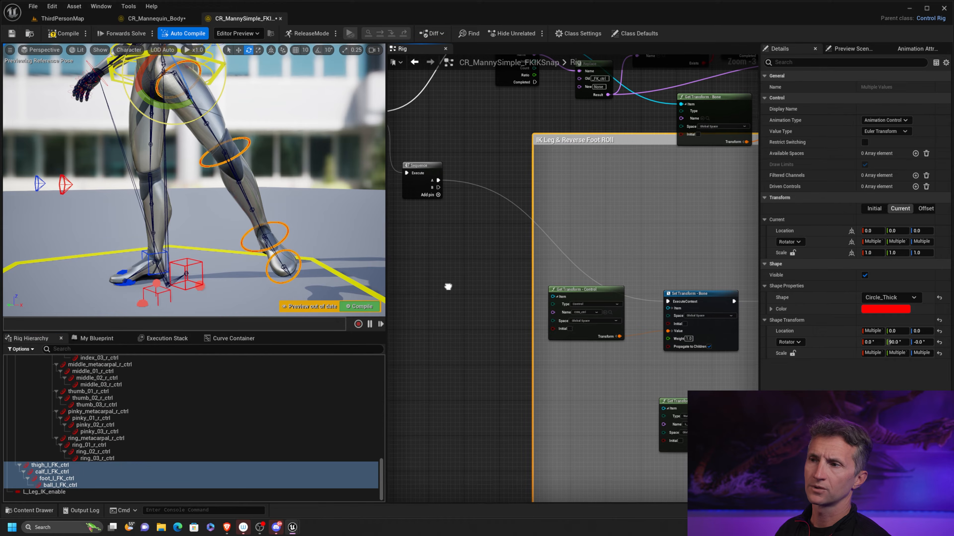
pyautogui.moveTo(447, 248); pyautogui.dragTo(449, 246, button='right')
pyautogui.rightClick(448, 249)
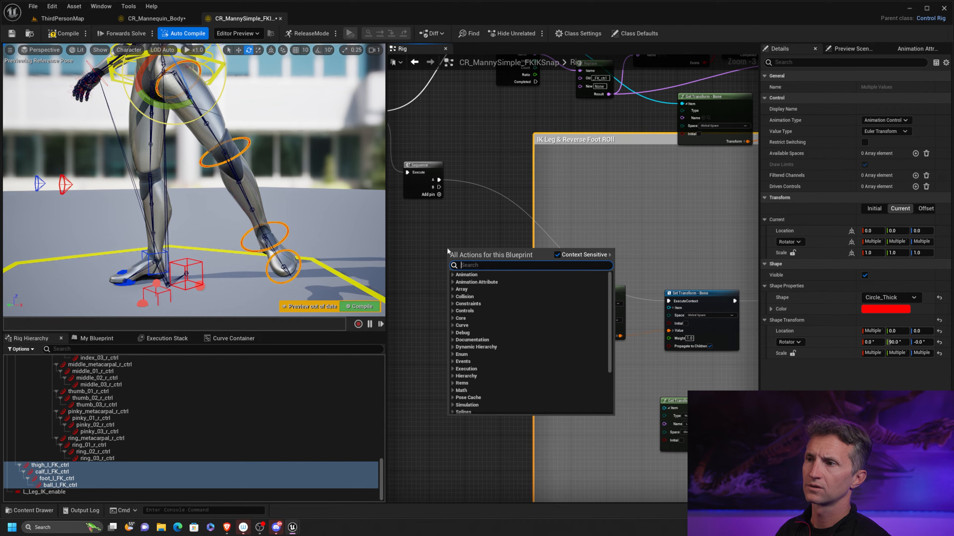
pyautogui.rightClick(76, 466)
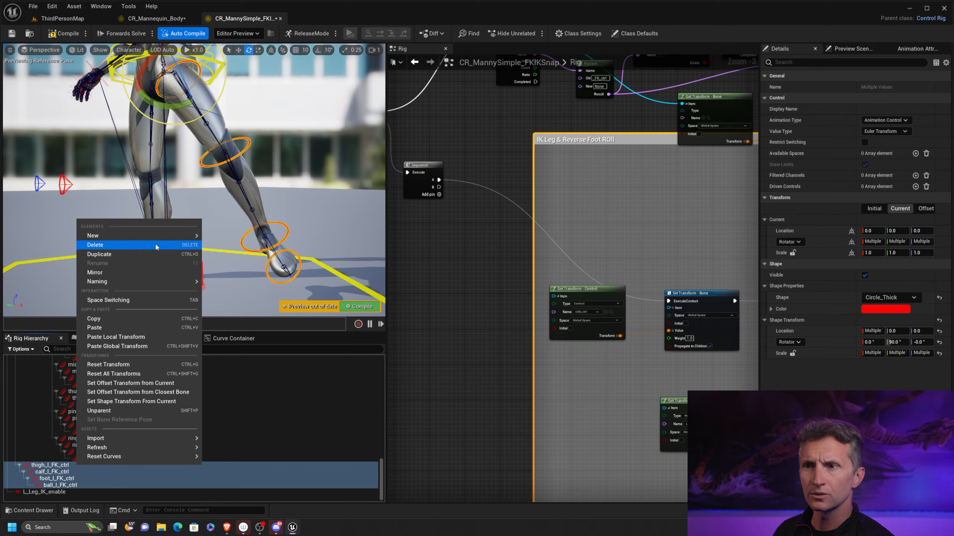
pyautogui.moveTo(170, 236)
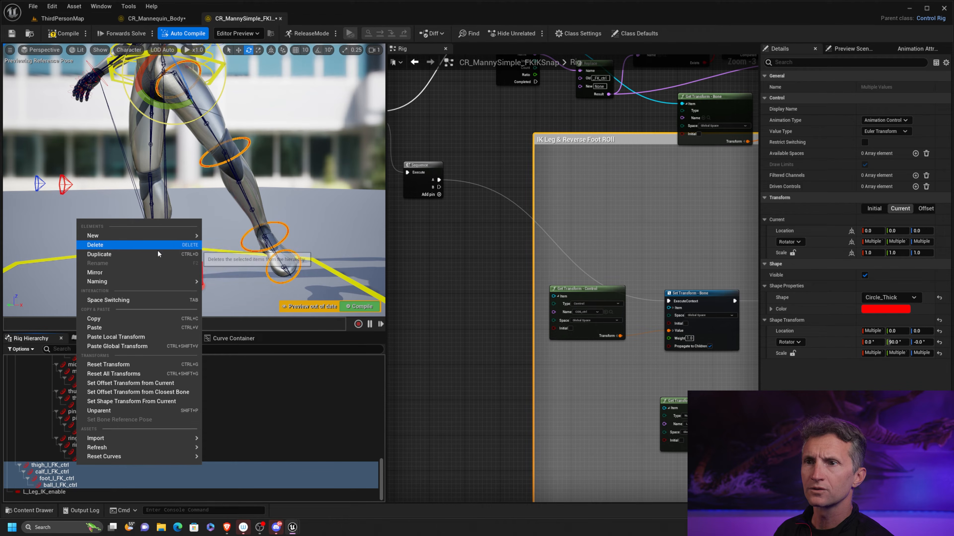
pyautogui.moveTo(145, 283)
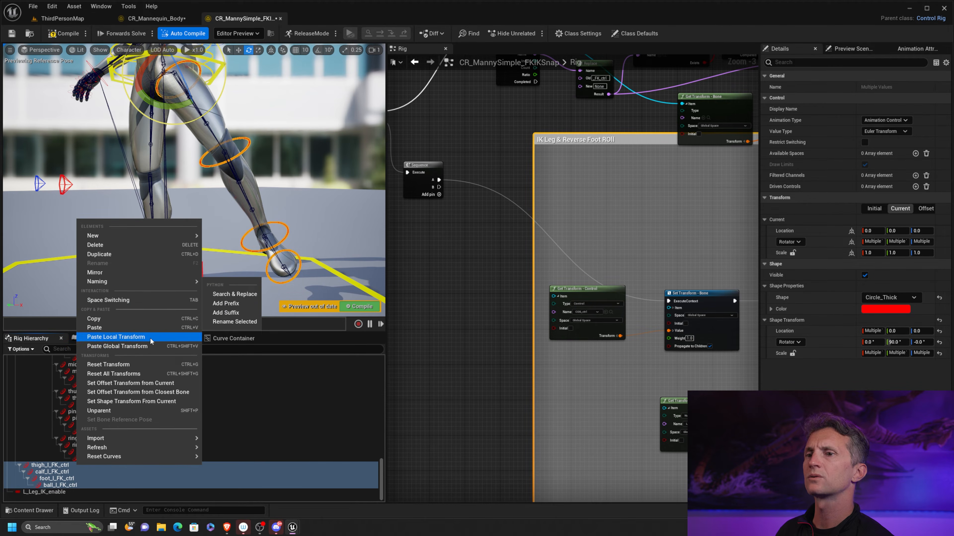
pyautogui.moveTo(148, 439)
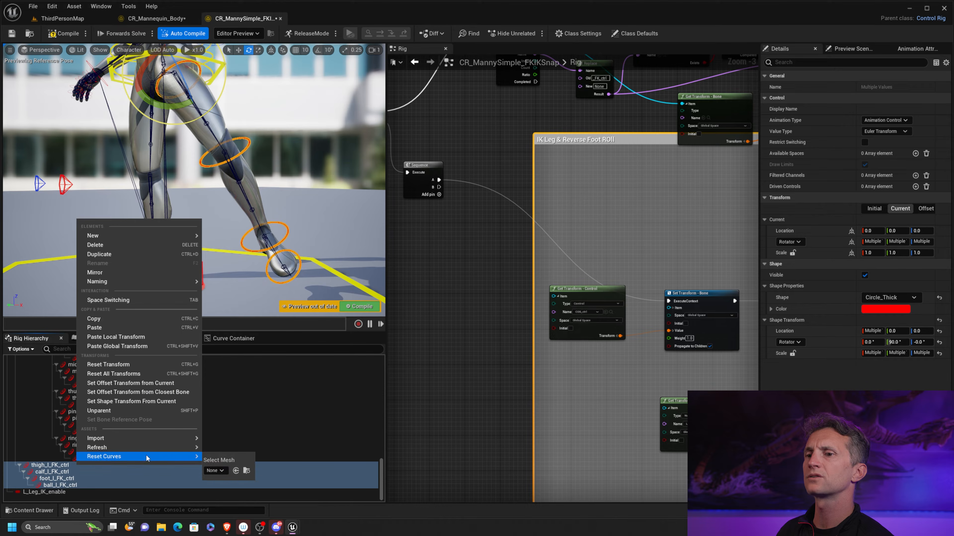
pyautogui.rightClick(430, 325)
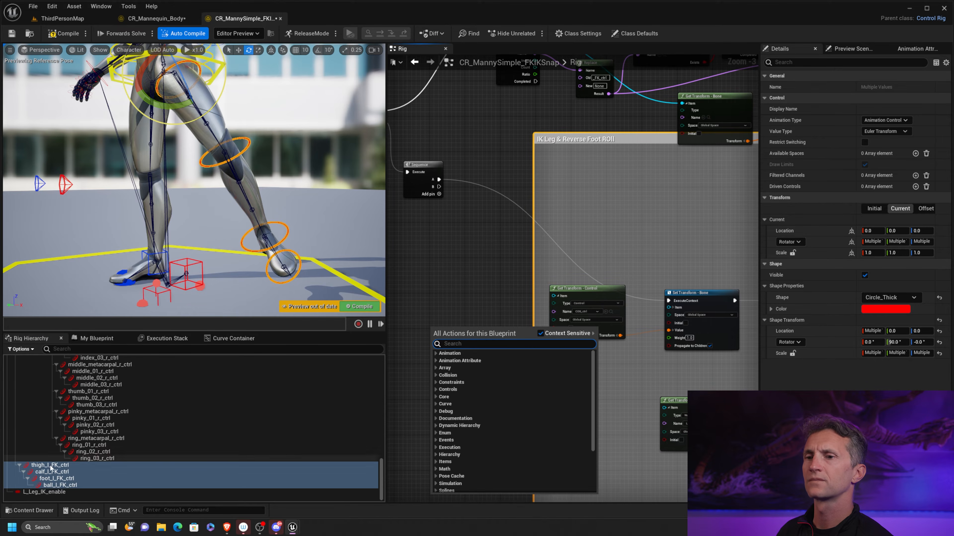
# Create an Item Array from the selected left-leg FK controls, collapse its items, and place it below the IK comment box
pyautogui.moveTo(150, 472); pyautogui.dragTo(426, 362)
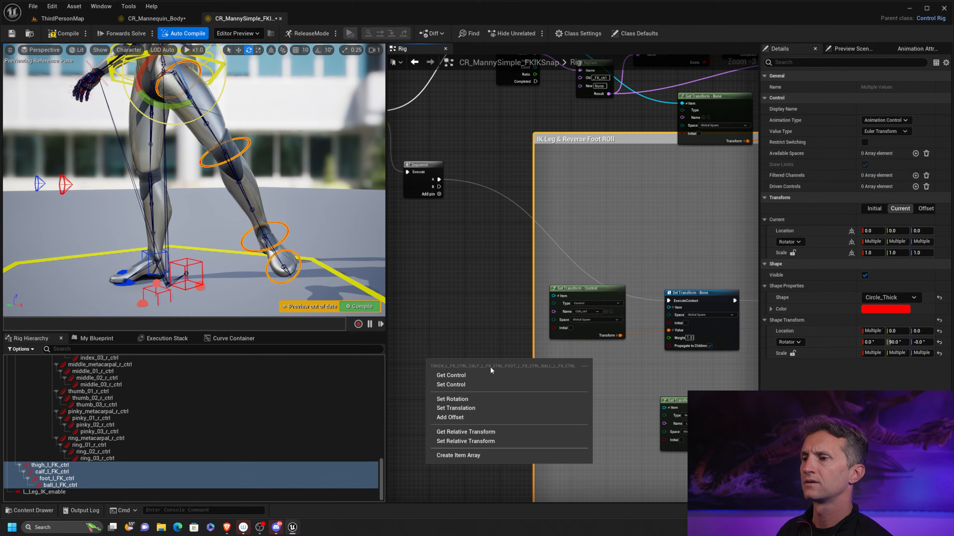
pyautogui.click(451, 456)
pyautogui.moveTo(496, 459); pyautogui.dragTo(548, 292, button='right')
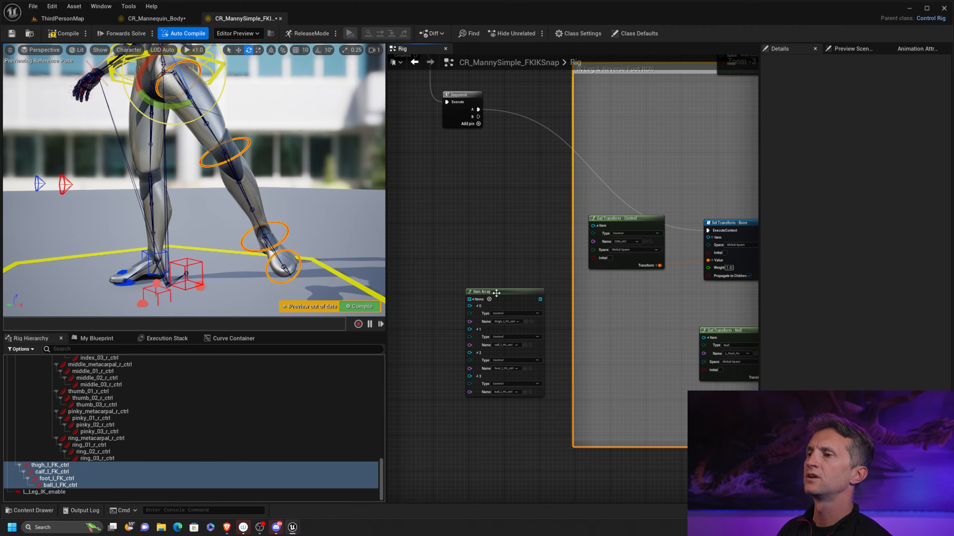
pyautogui.scroll(3, 518, 278)
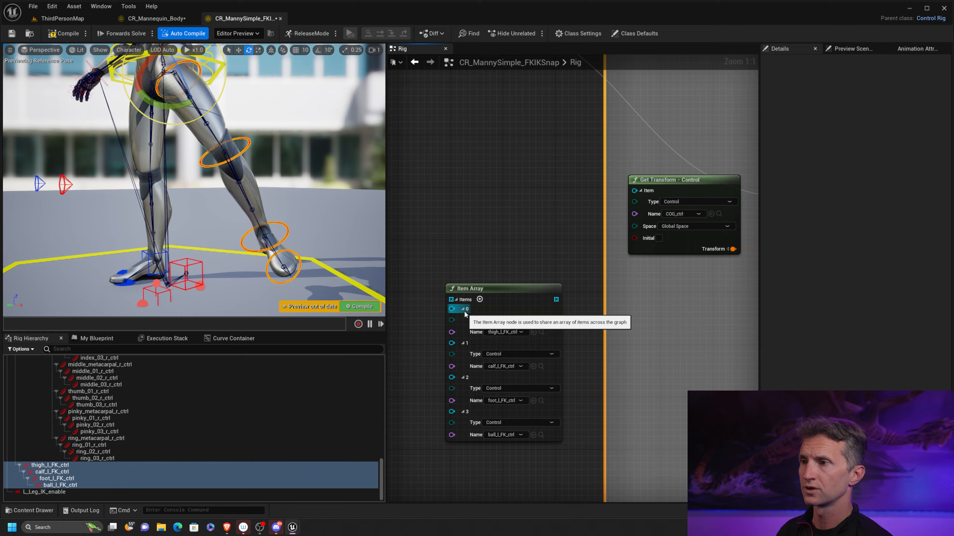
pyautogui.click(456, 300)
pyautogui.moveTo(494, 297)
pyautogui.mouseDown()
pyautogui.moveTo(492, 274)
pyautogui.moveTo(490, 300)
pyautogui.mouseUp()
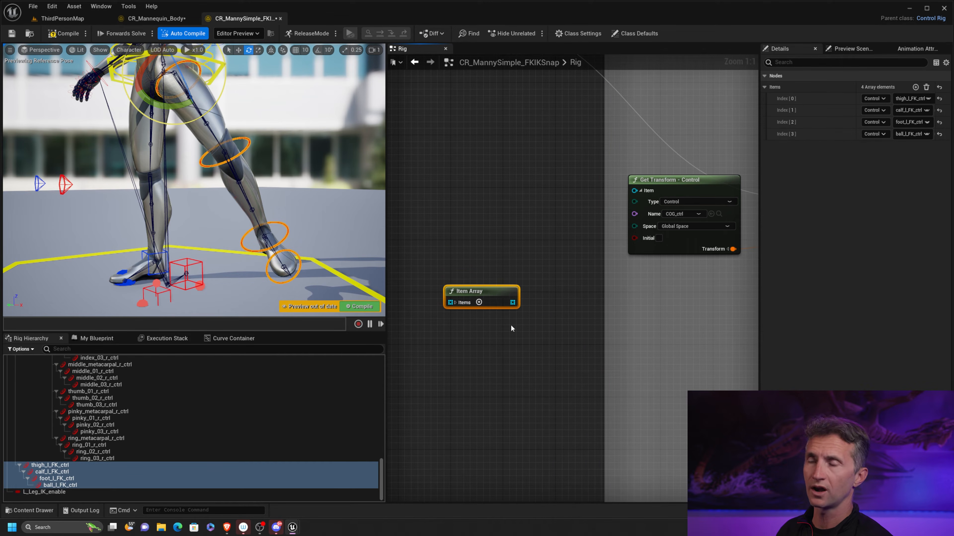
pyautogui.scroll(-5, 492, 294)
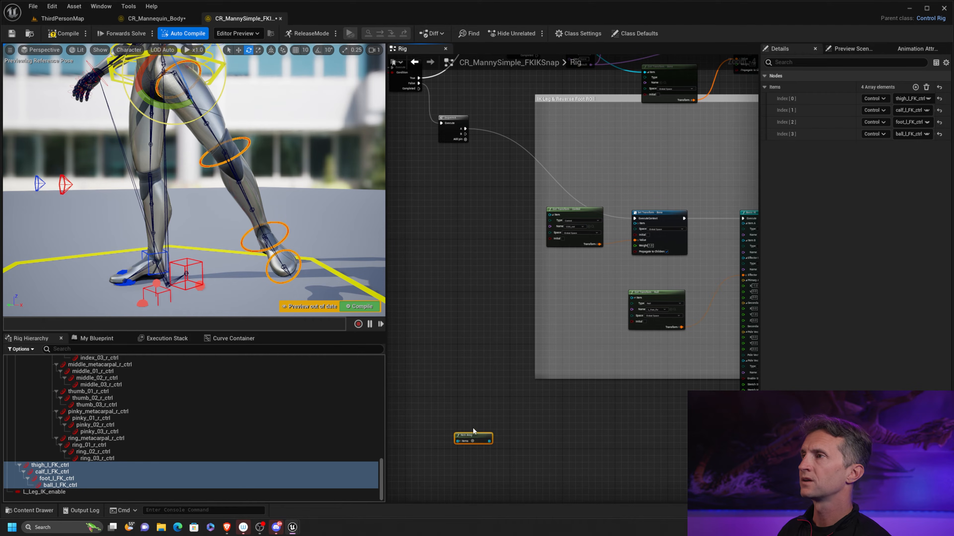
# Duplicate the FK loop's nodes from For Each through Set Transform - Bone and place the copy near the Item Array
pyautogui.moveTo(680, 158); pyautogui.dragTo(641, 297, button='right')
pyautogui.scroll(2, 563, 221)
pyautogui.scroll(-3, 562, 222)
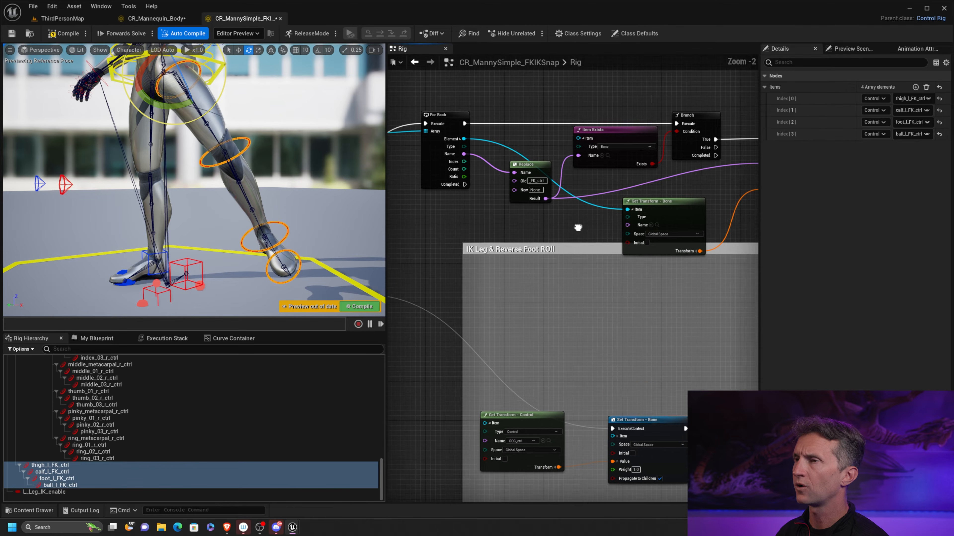
pyautogui.moveTo(566, 182); pyautogui.dragTo(650, 209)
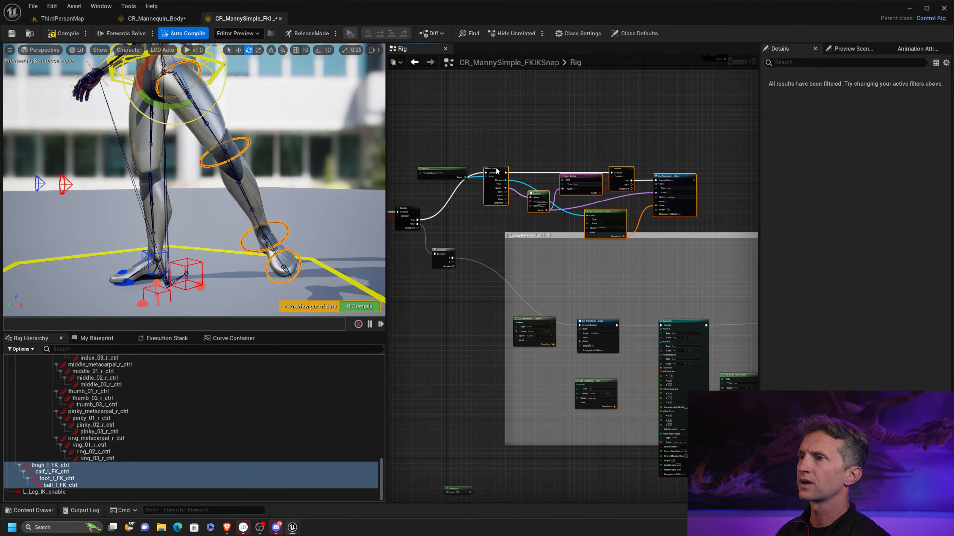
pyautogui.moveTo(500, 495); pyautogui.dragTo(488, 259, button='right')
pyautogui.hotkey('ctrl', 'v')
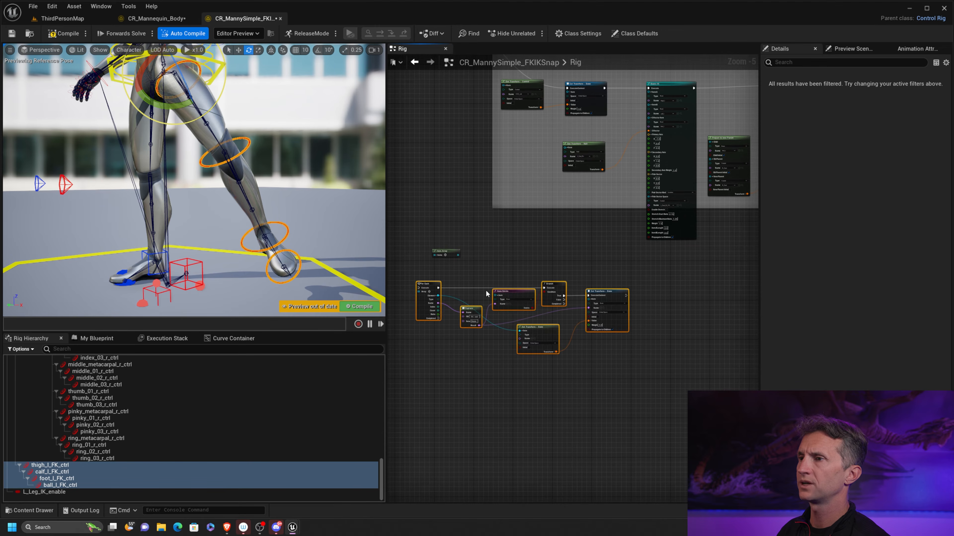
pyautogui.moveTo(494, 292); pyautogui.dragTo(539, 275)
# Move the Item Array beside the duplicated For Each node and connect its output to the loop's Array input
pyautogui.moveTo(452, 241); pyautogui.dragTo(491, 237, button='right')
pyautogui.scroll(3, 490, 237)
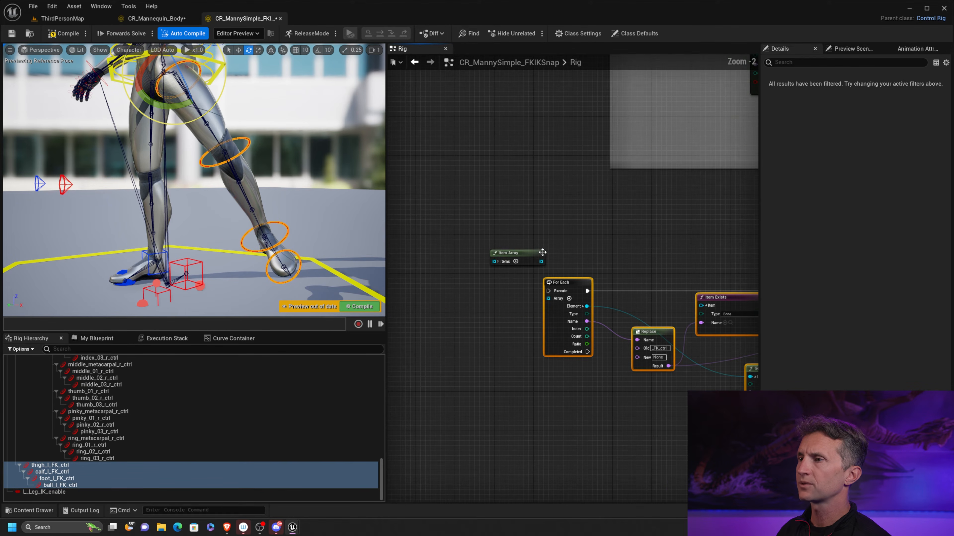
pyautogui.moveTo(536, 253); pyautogui.dragTo(510, 293)
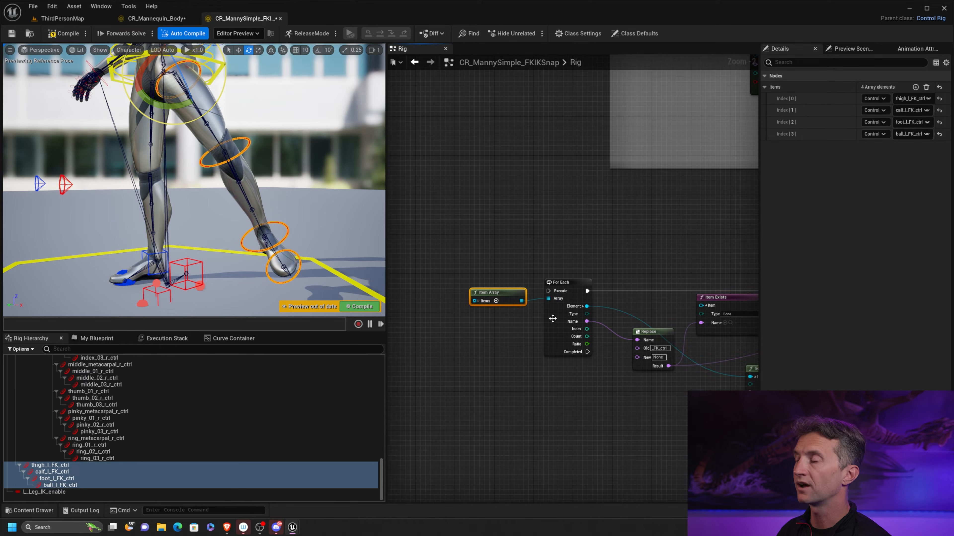
pyautogui.moveTo(578, 375); pyautogui.dragTo(478, 250, button='right')
pyautogui.scroll(2, 579, 264)
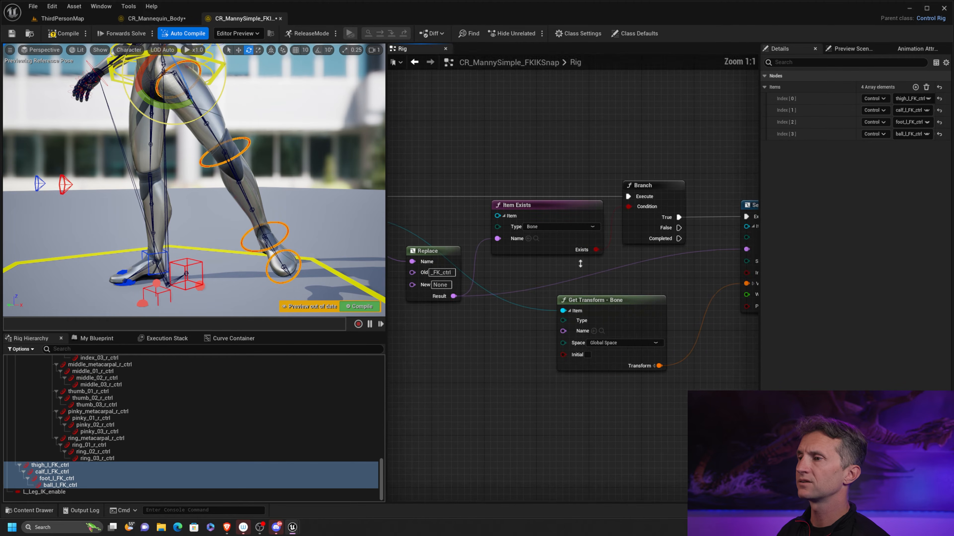
pyautogui.scroll(-1, 579, 264)
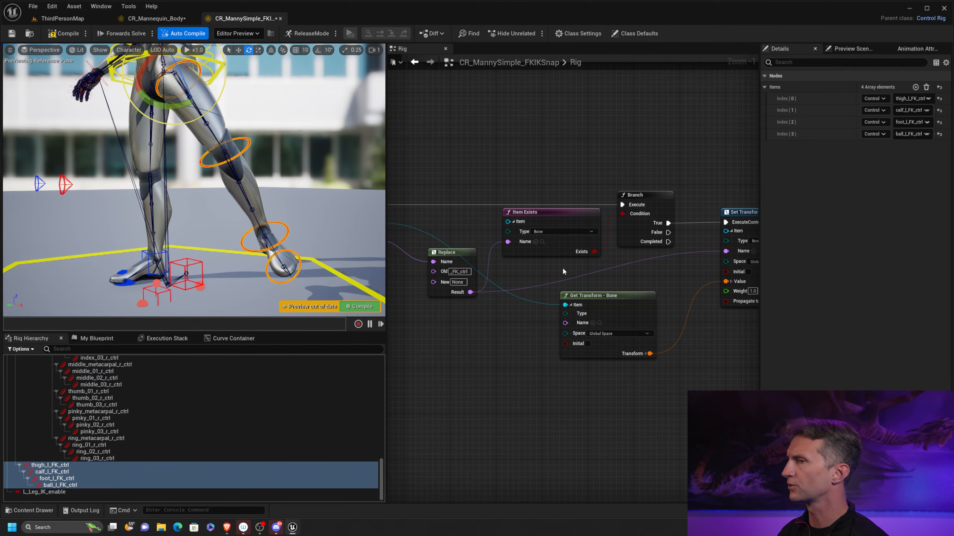
pyautogui.moveTo(536, 283); pyautogui.dragTo(615, 282, button='right')
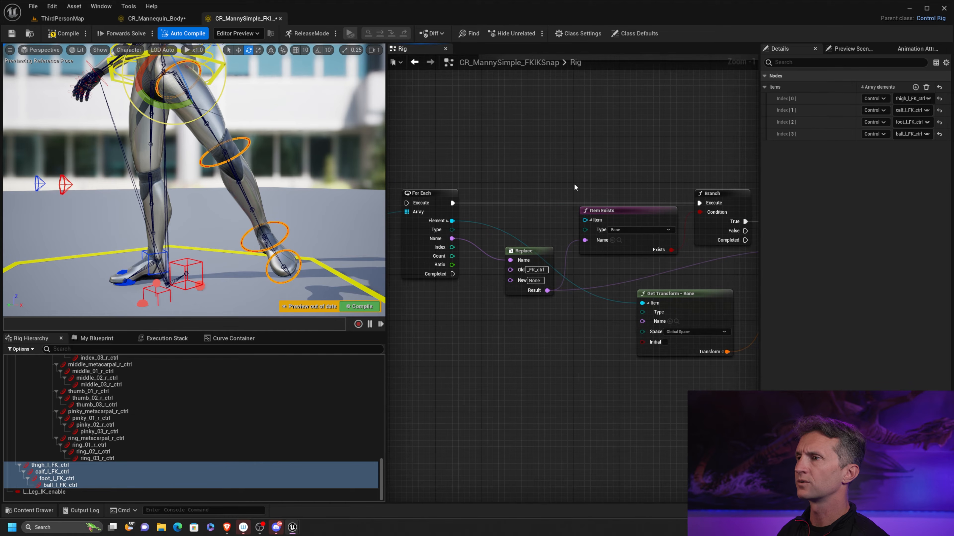
pyautogui.moveTo(525, 184); pyautogui.dragTo(606, 189, button='right')
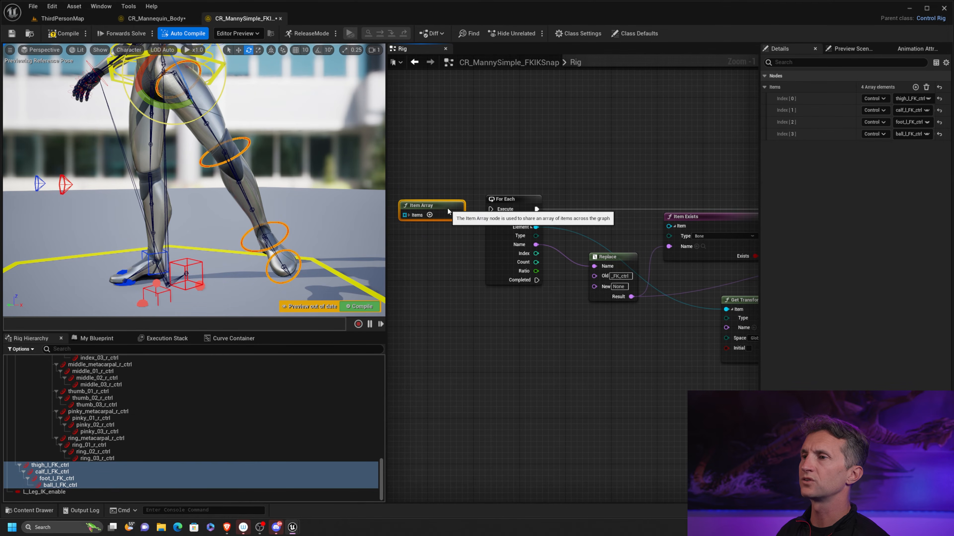
pyautogui.moveTo(453, 214); pyautogui.dragTo(491, 218)
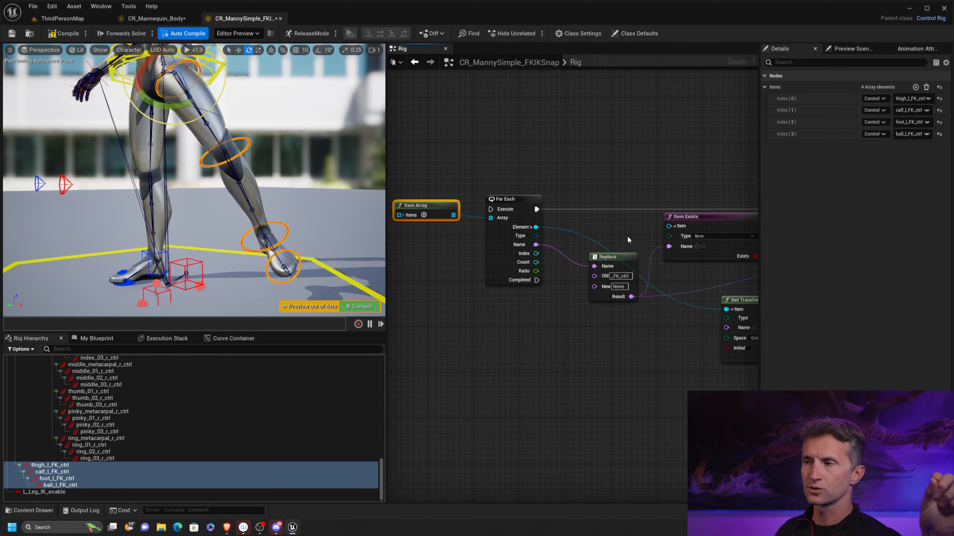
# Connect the Sequence's B output to the Execute input of the duplicated For Each node
pyautogui.moveTo(660, 311); pyautogui.dragTo(353, 326, button='right')
pyautogui.click(624, 230)
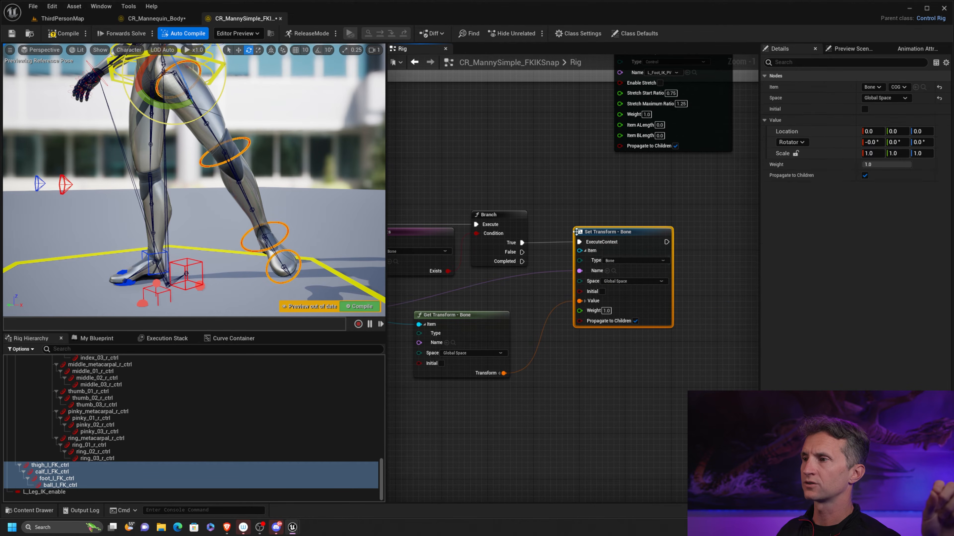
pyautogui.moveTo(477, 195); pyautogui.dragTo(792, 255, button='right')
pyautogui.moveTo(548, 172); pyautogui.dragTo(647, 447, button='right')
pyautogui.moveTo(543, 221); pyautogui.dragTo(479, 403, button='right')
pyautogui.moveTo(478, 154); pyautogui.dragTo(528, 406)
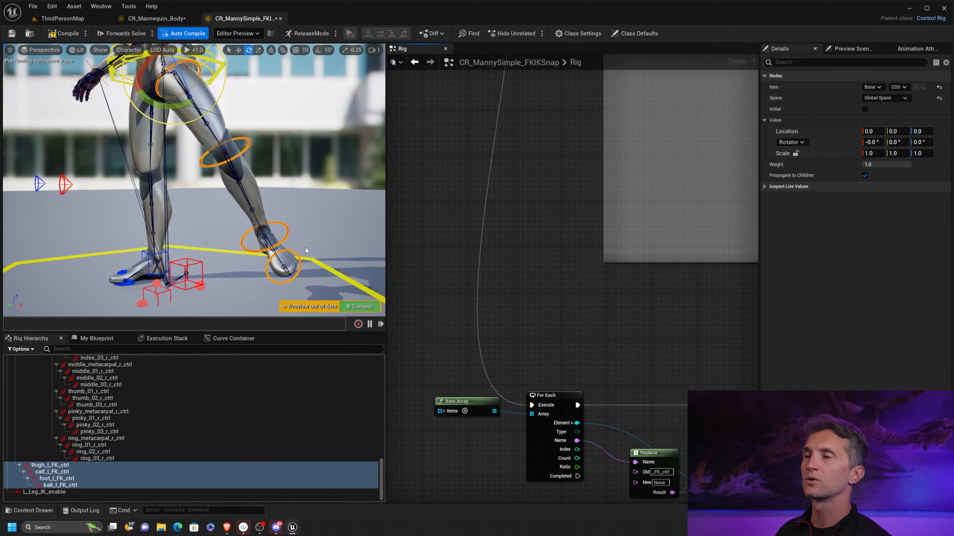
# Enable L_Leg_IK_enable on Layout_ctrl and move the L_Foot control to about X 20.3, Z 62.4 to test the leg
pyautogui.click(336, 271)
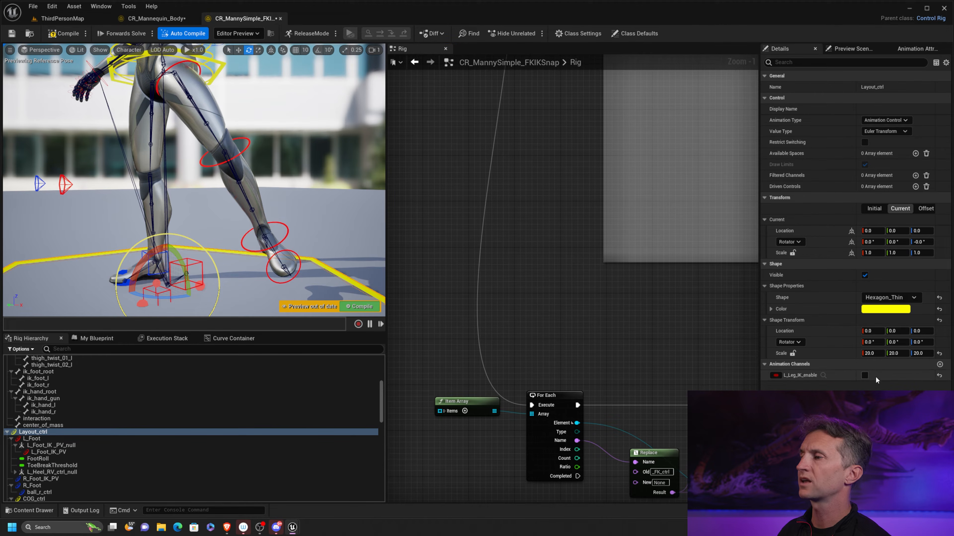
pyautogui.click(865, 375)
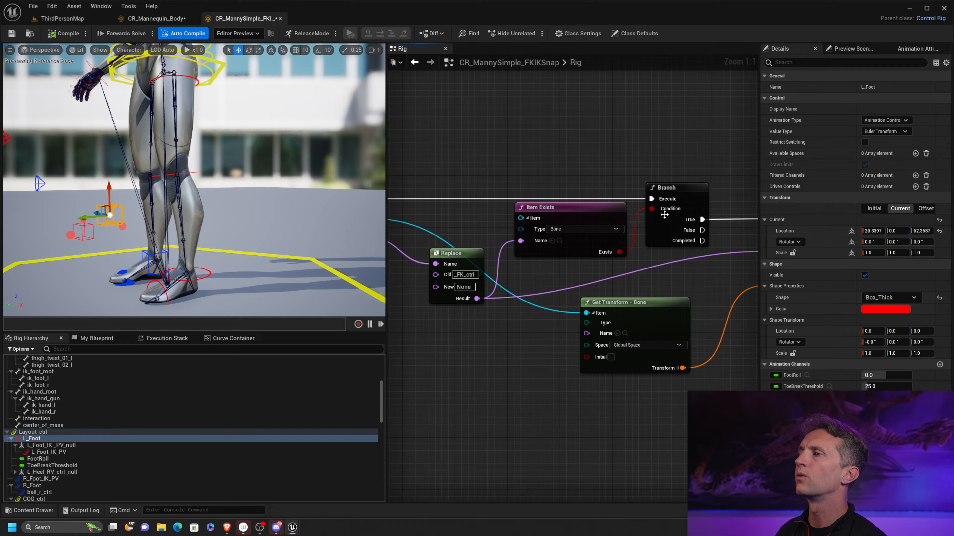
# Change the item type of the duplicated loop's Set Transform node from Bone to Control
pyautogui.moveTo(612, 210); pyautogui.dragTo(563, 183, button='right')
pyautogui.click(615, 169)
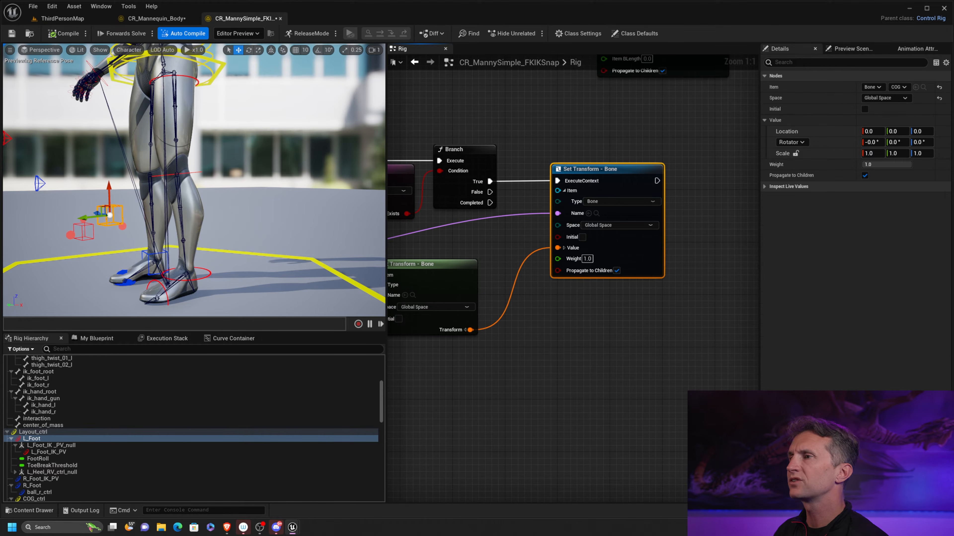
pyautogui.moveTo(615, 169); pyautogui.dragTo(668, 166, button='right')
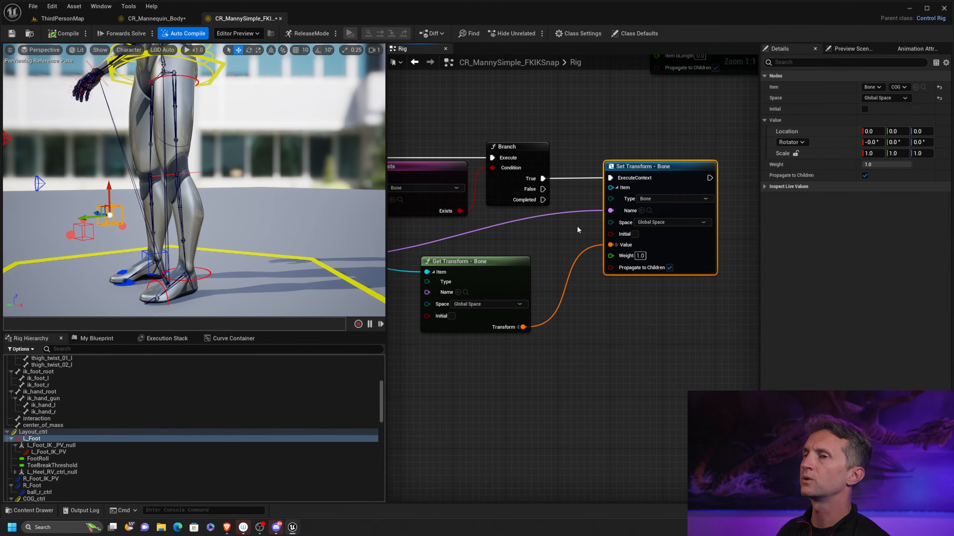
pyautogui.moveTo(548, 232); pyautogui.dragTo(683, 222, button='right')
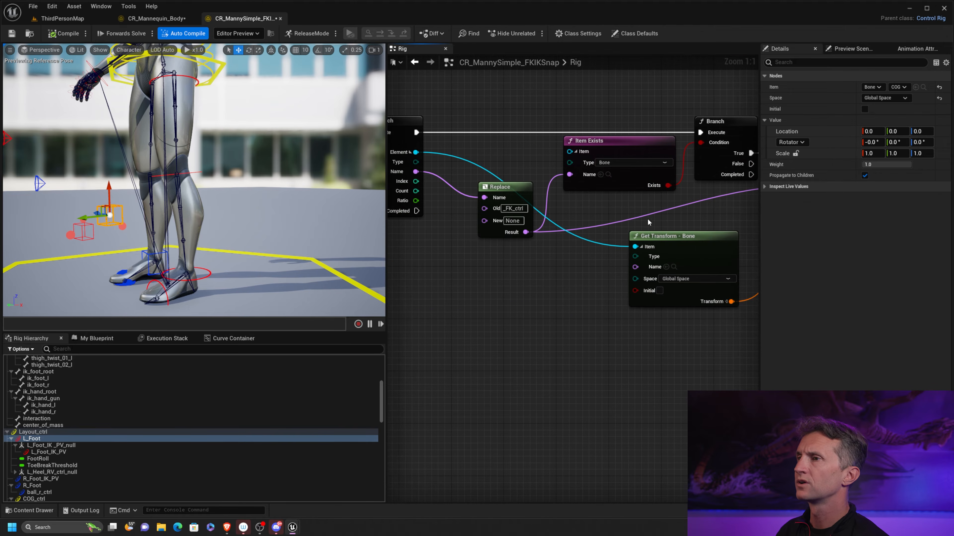
pyautogui.moveTo(551, 232); pyautogui.dragTo(409, 266, button='right')
pyautogui.click(696, 209)
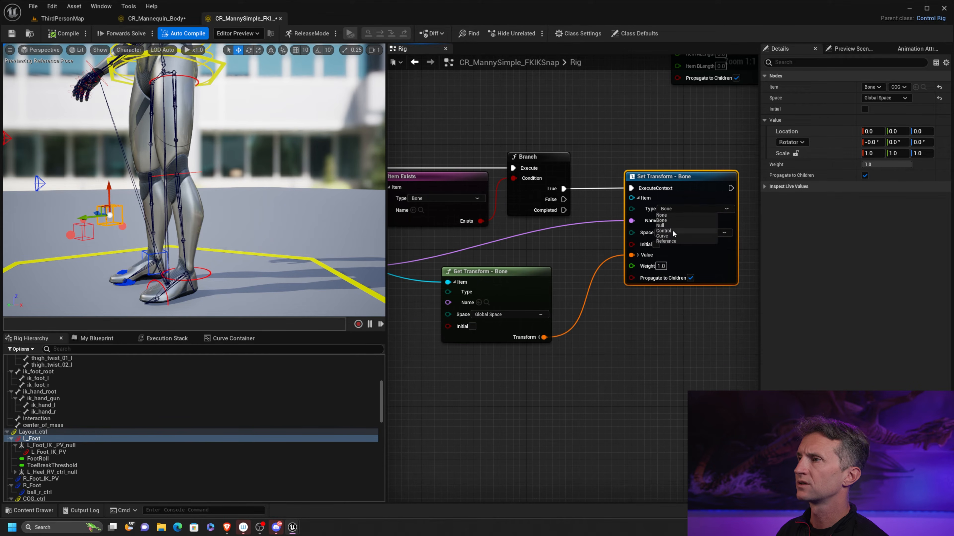
pyautogui.click(698, 231)
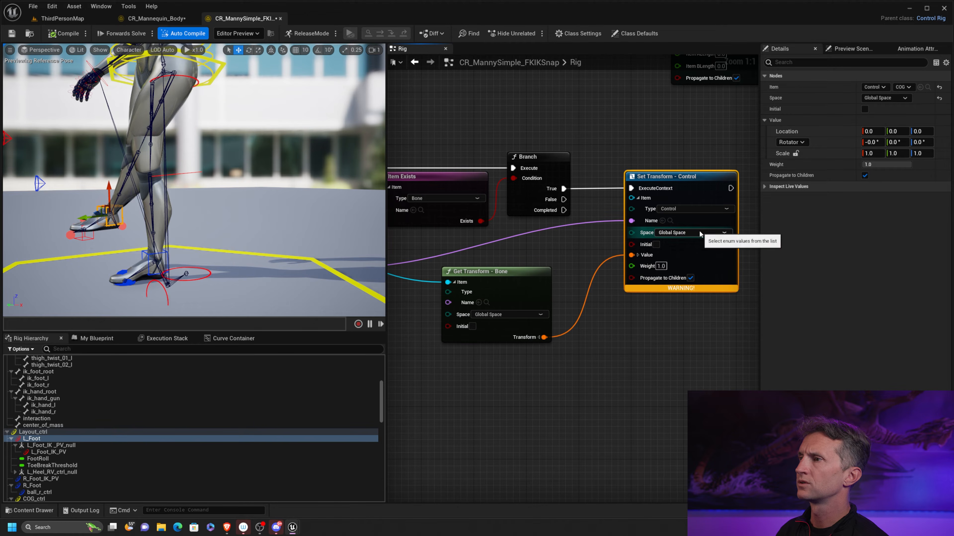
# Disconnect the Item input of the duplicated Get Transform - Bone and feed its Name input from the Replace node's Result
pyautogui.moveTo(514, 236)
pyautogui.mouseDown(button='right')
pyautogui.moveTo(603, 231)
pyautogui.moveTo(667, 244)
pyautogui.mouseUp(button='right')
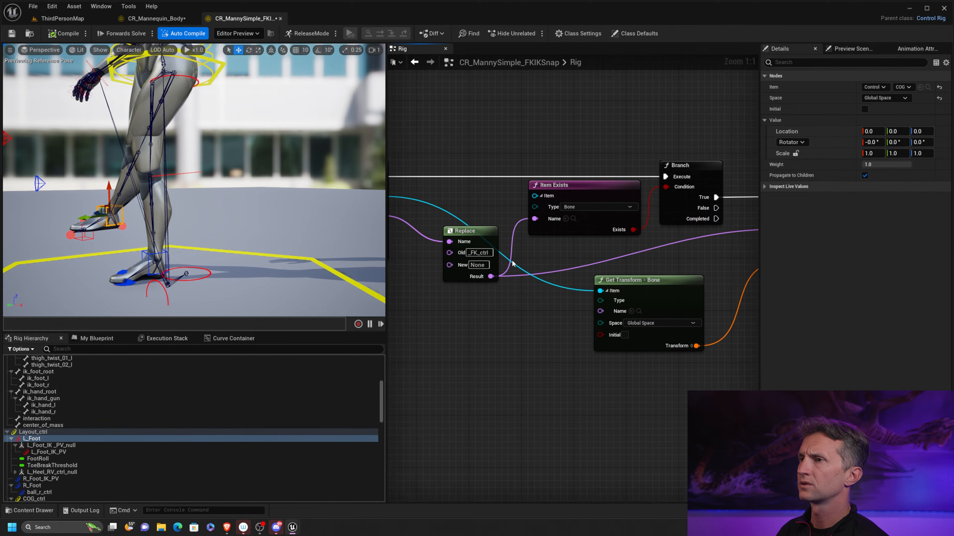
pyautogui.moveTo(513, 264); pyautogui.dragTo(673, 282, button='right')
pyautogui.moveTo(578, 288); pyautogui.dragTo(435, 258, button='right')
pyautogui.moveTo(635, 172); pyautogui.dragTo(575, 185, button='right')
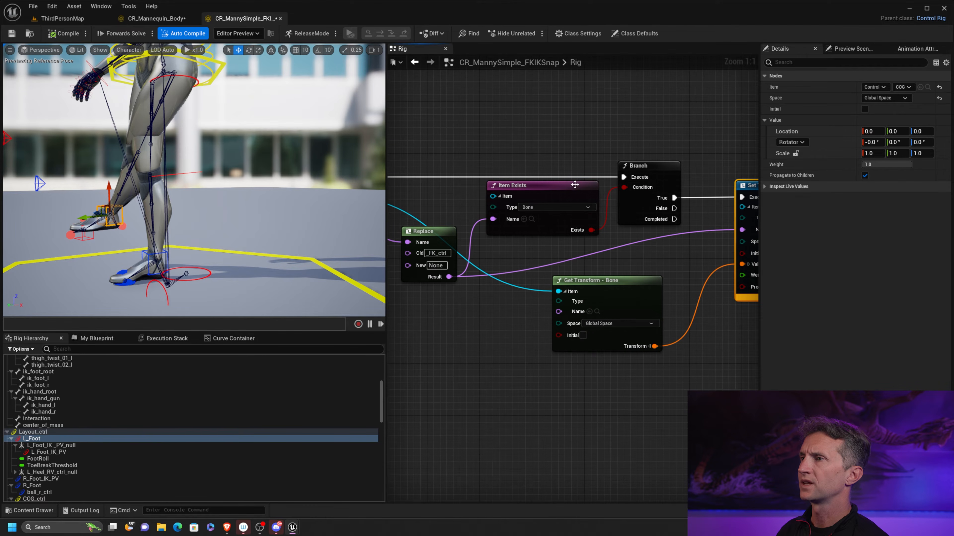
pyautogui.moveTo(654, 240); pyautogui.dragTo(582, 191, button='right')
pyautogui.moveTo(542, 217); pyautogui.dragTo(611, 178, button='right')
pyautogui.moveTo(567, 210); pyautogui.dragTo(537, 222, button='right')
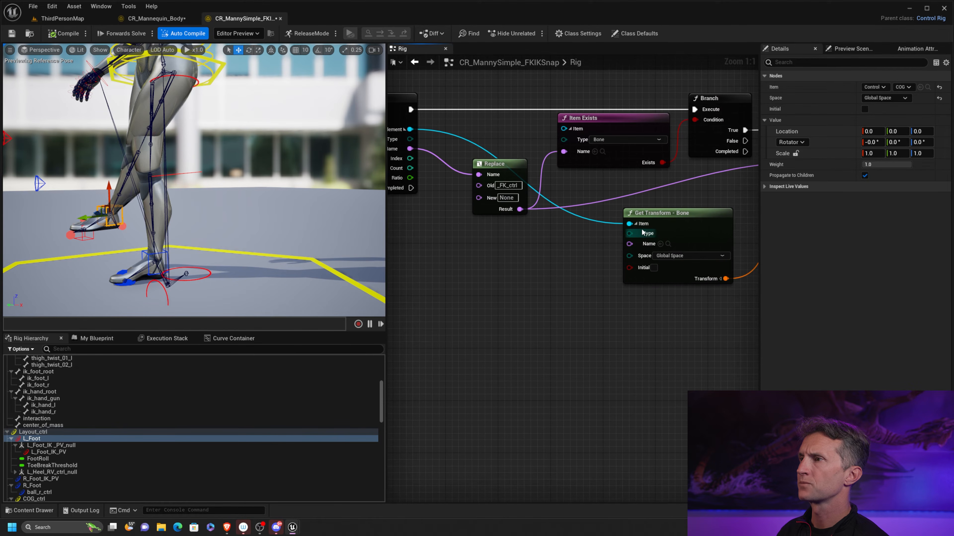
pyautogui.keyDown('alt'); pyautogui.click(632, 224); pyautogui.keyUp('alt')
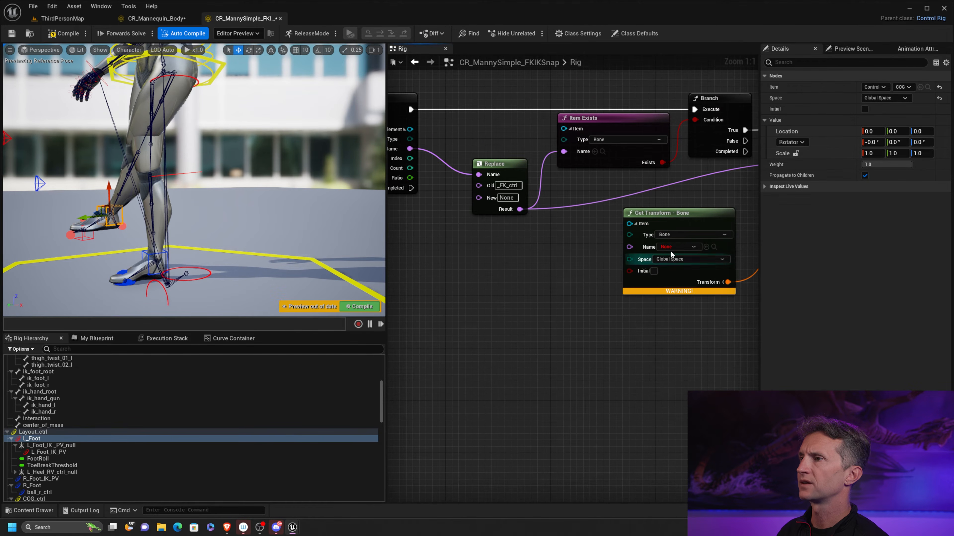
pyautogui.moveTo(524, 212); pyautogui.dragTo(629, 247)
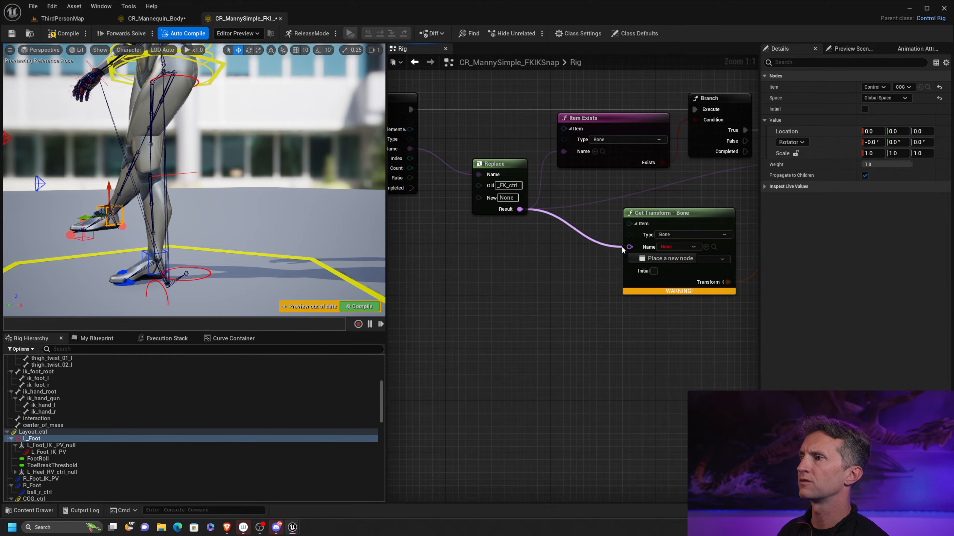
pyautogui.moveTo(629, 315); pyautogui.dragTo(535, 282, button='right')
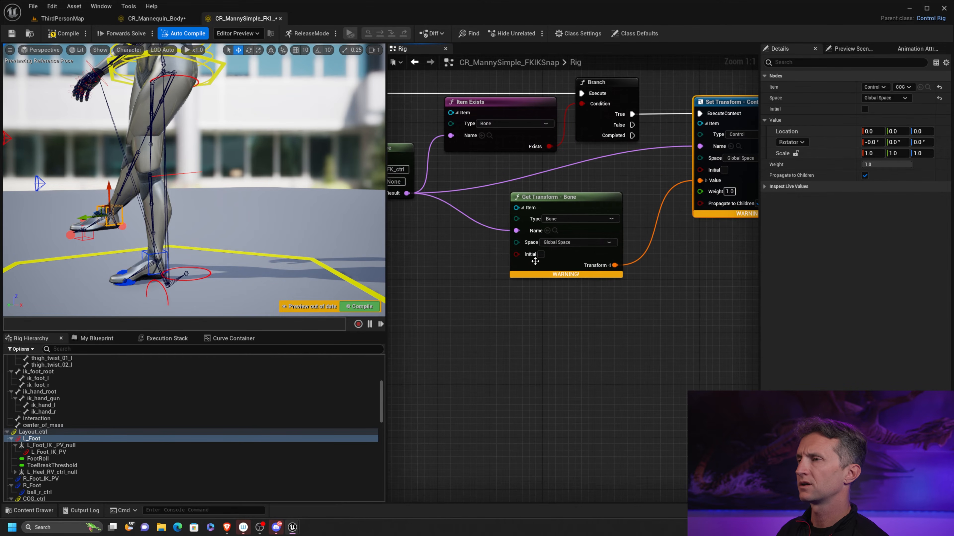
# Compile the rig and move the L_Foot control to about X 12.3, Y 14.8, Z 5.3 to test the leg
pyautogui.click(64, 33)
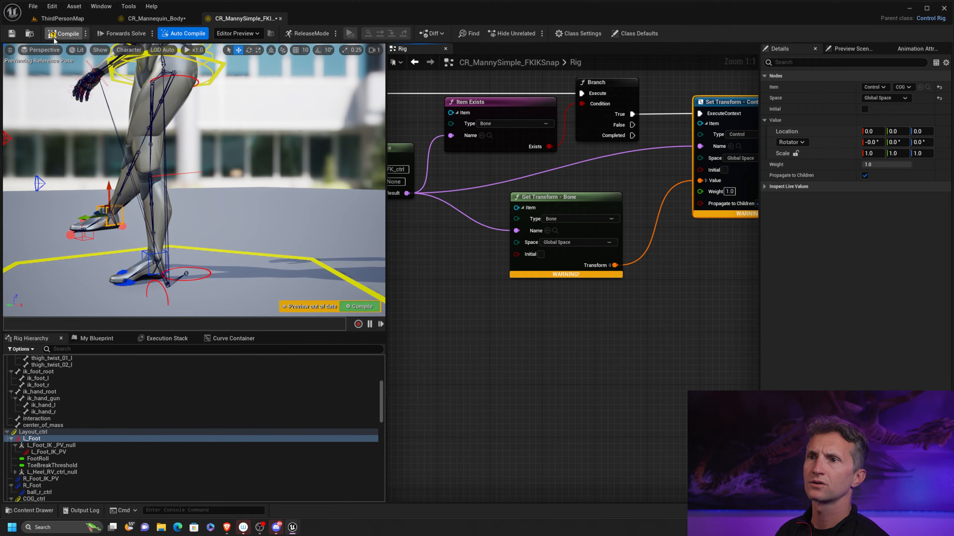
pyautogui.click(187, 268)
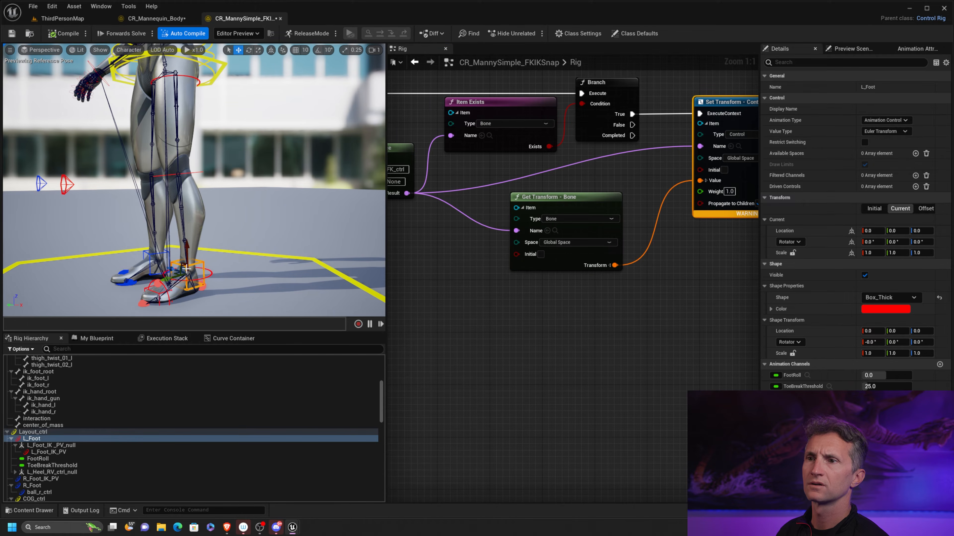
pyautogui.moveTo(184, 270); pyautogui.dragTo(354, 236)
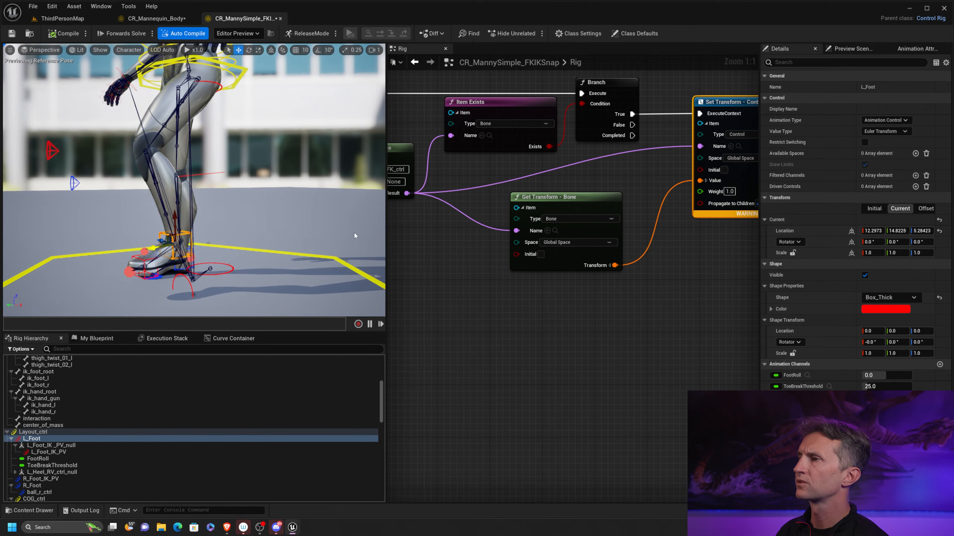
# Connect the For Each node's Name output to the Name input of Set Transform - Control and compile the rig
pyautogui.moveTo(664, 187); pyautogui.dragTo(563, 213, button='right')
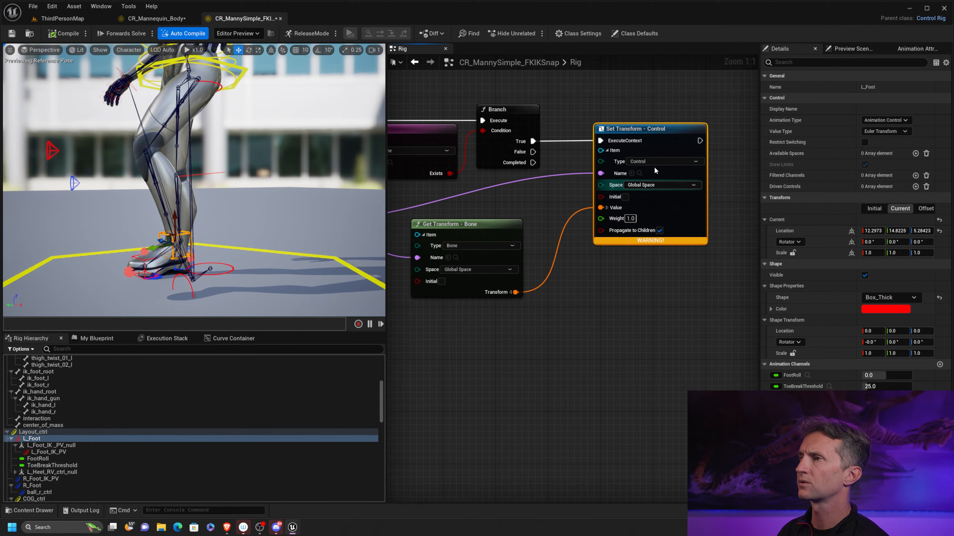
pyautogui.moveTo(653, 242)
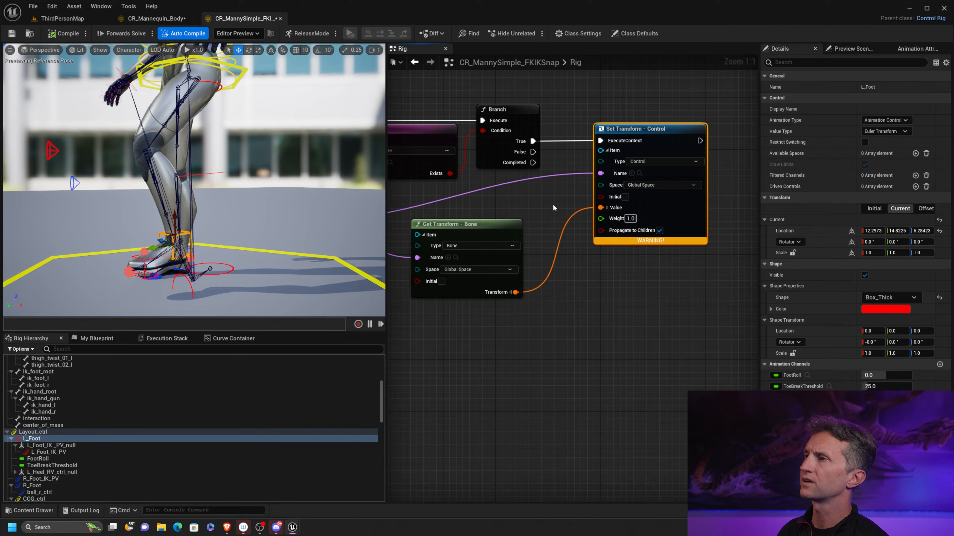
pyautogui.moveTo(574, 200); pyautogui.dragTo(743, 203, button='right')
pyautogui.moveTo(571, 185); pyautogui.dragTo(640, 201, button='right')
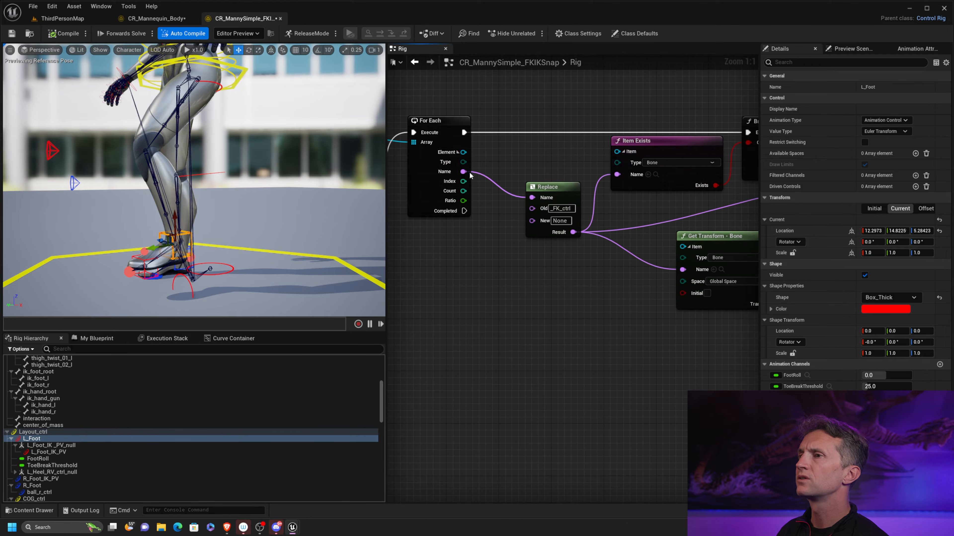
pyautogui.moveTo(464, 172); pyautogui.dragTo(638, 185)
pyautogui.click(56, 37)
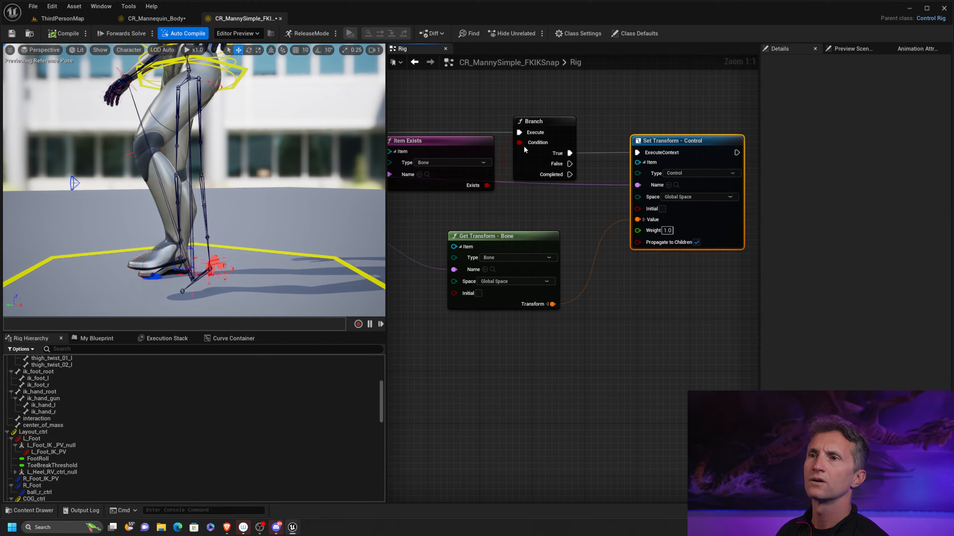
# Examine the duplicated left-leg loop from Get Bool Channel and Item Array through Item Exists and Get Transform to Set Transform - Control
pyautogui.scroll(-2, 484, 186)
pyautogui.moveTo(485, 186); pyautogui.dragTo(601, 194, button='right')
pyautogui.moveTo(506, 193); pyautogui.dragTo(591, 220, button='right')
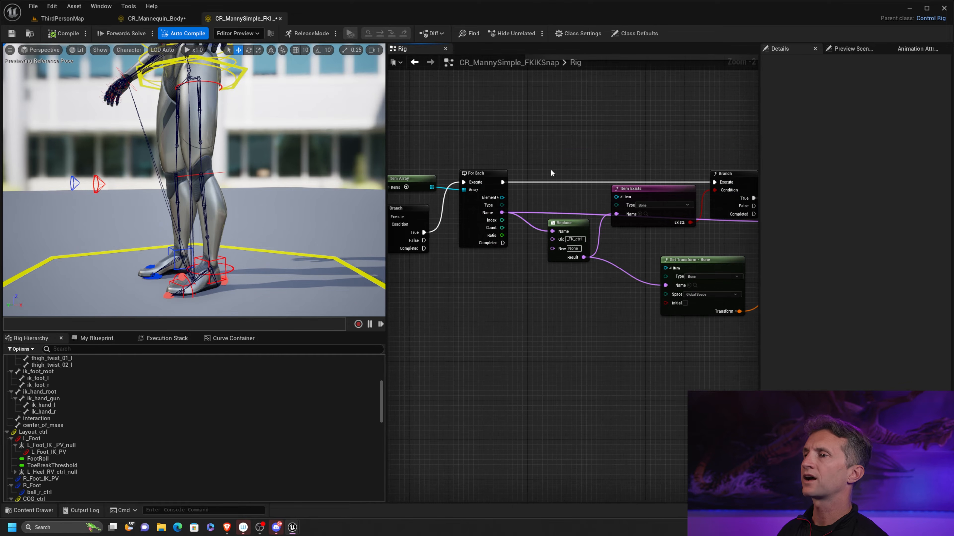
pyautogui.moveTo(563, 182); pyautogui.dragTo(592, 205, button='right')
pyautogui.moveTo(474, 237); pyautogui.dragTo(465, 213)
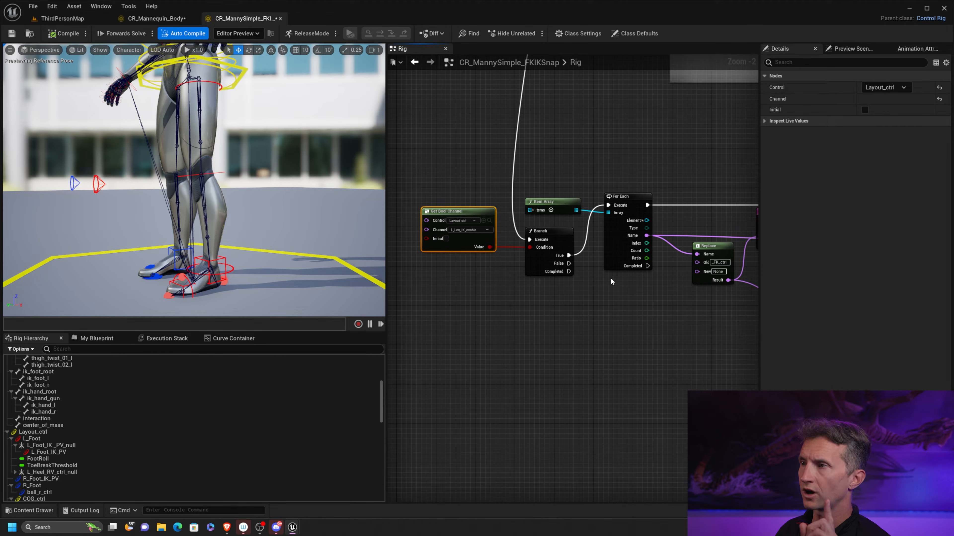
pyautogui.click(556, 205)
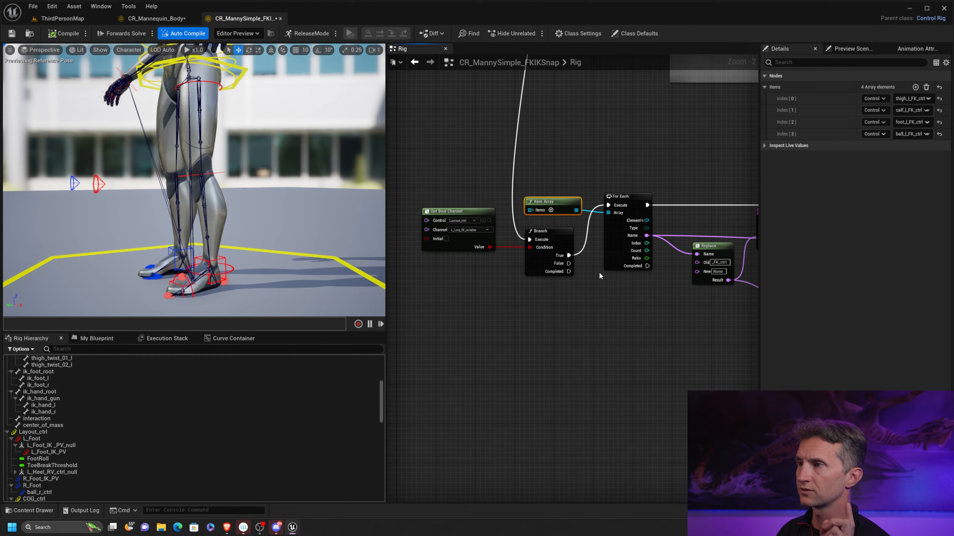
pyautogui.moveTo(598, 272); pyautogui.dragTo(562, 270, button='right')
pyautogui.click(609, 233)
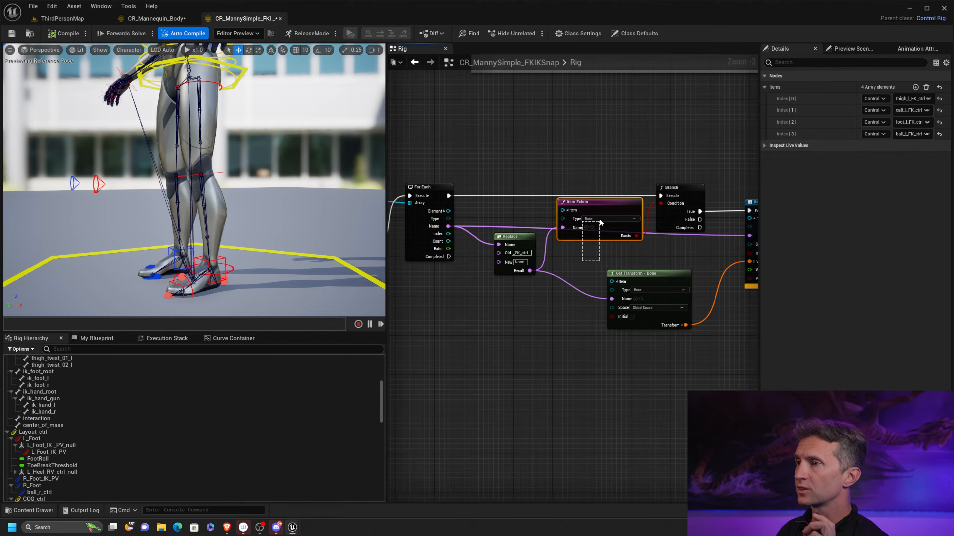
pyautogui.moveTo(643, 242); pyautogui.dragTo(545, 204, button='right')
pyautogui.moveTo(572, 226)
pyautogui.mouseDown()
pyautogui.moveTo(544, 233)
pyautogui.moveTo(556, 232)
pyautogui.mouseUp()
pyautogui.moveTo(702, 256); pyautogui.dragTo(650, 273, button='right')
pyautogui.scroll(2, 650, 273)
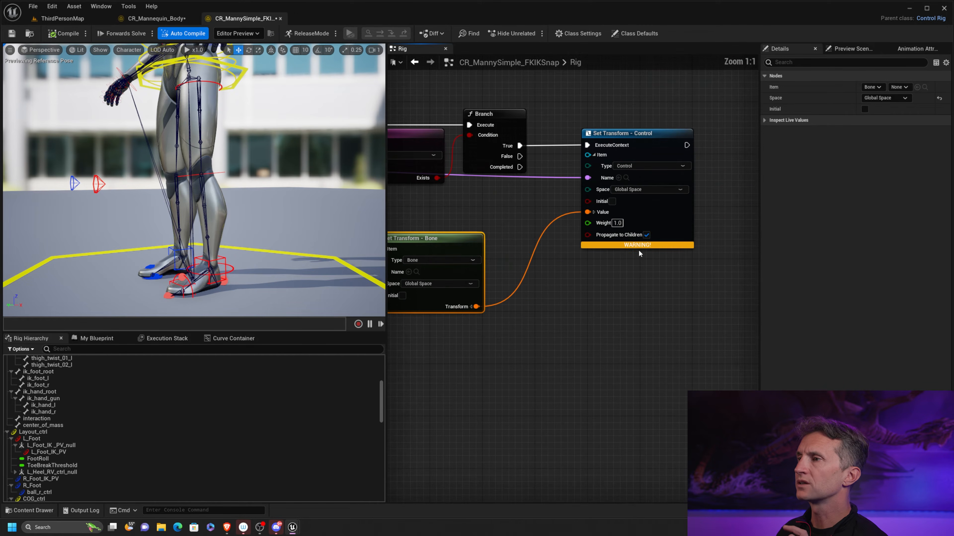
# Recompile the rig with Set Transform - Control spaced farther from the Branch, and select the L_Foot control for testing
pyautogui.click(625, 168)
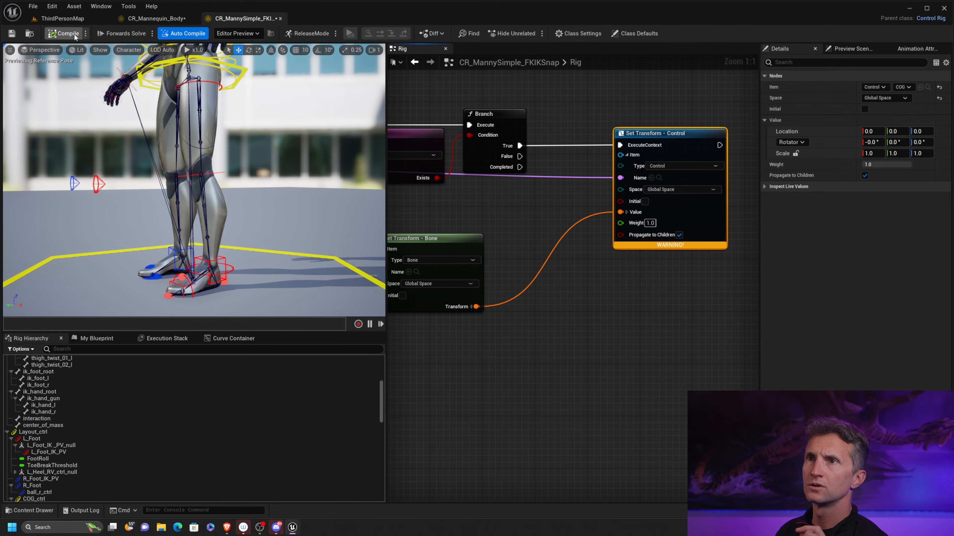
pyautogui.click(63, 33)
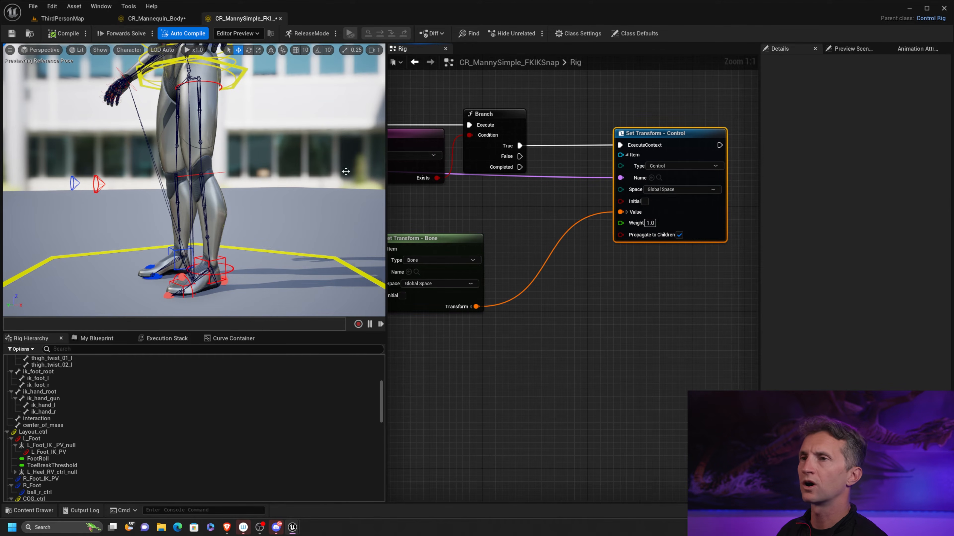
pyautogui.click(221, 260)
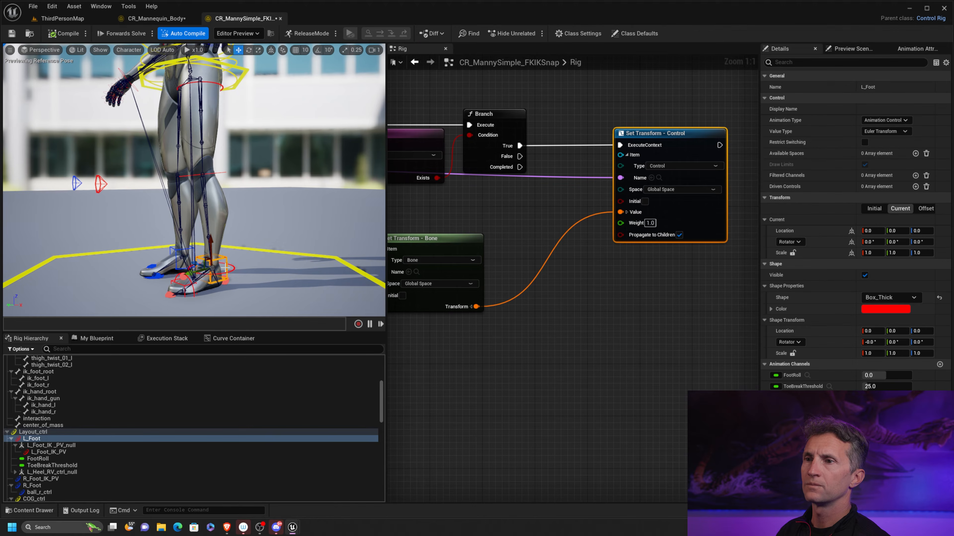
# Bend the left leg with the L_Foot IK control by moving it off its rest position and rotating it
pyautogui.moveTo(209, 247); pyautogui.dragTo(104, 230)
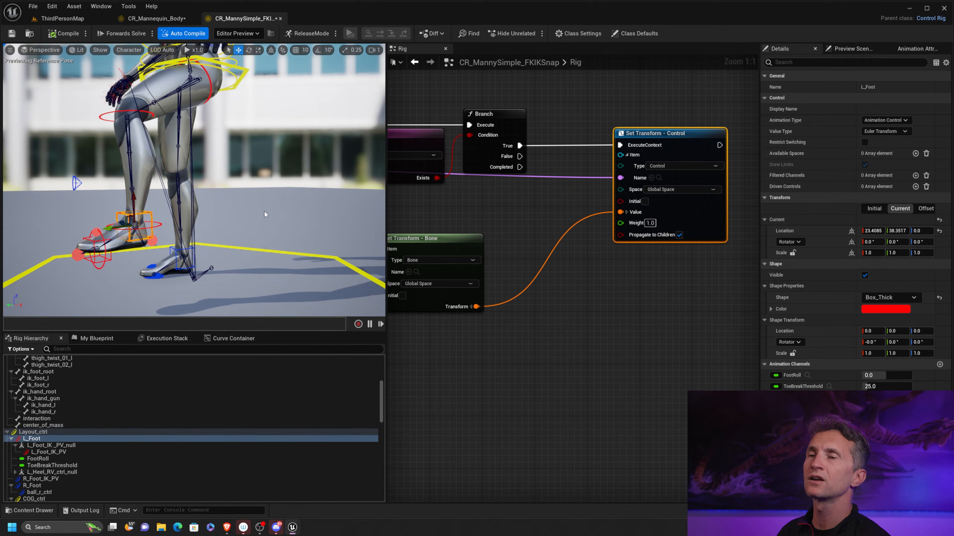
pyautogui.keyDown('alt'); pyautogui.moveTo(295, 184); pyautogui.dragTo(360, 189); pyautogui.keyUp('alt')
pyautogui.scroll(-4, 300, 186)
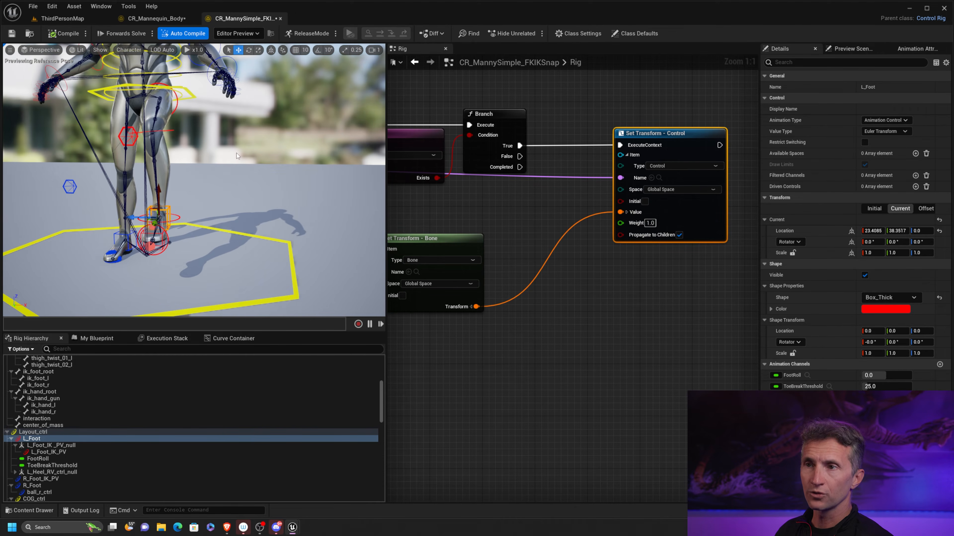
pyautogui.keyDown('alt'); pyautogui.moveTo(238, 157); pyautogui.dragTo(274, 157); pyautogui.keyUp('alt')
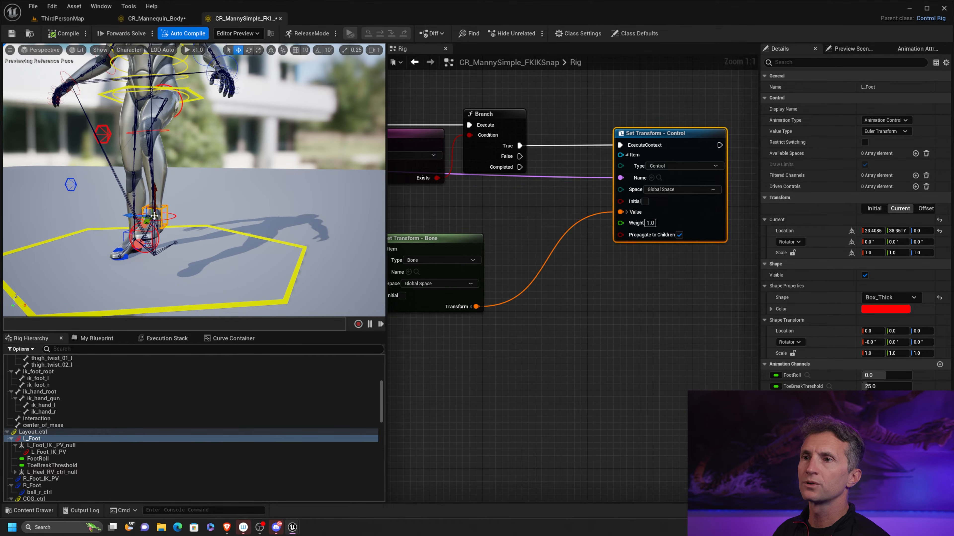
pyautogui.moveTo(154, 216); pyautogui.dragTo(215, 227)
pyautogui.press('e')
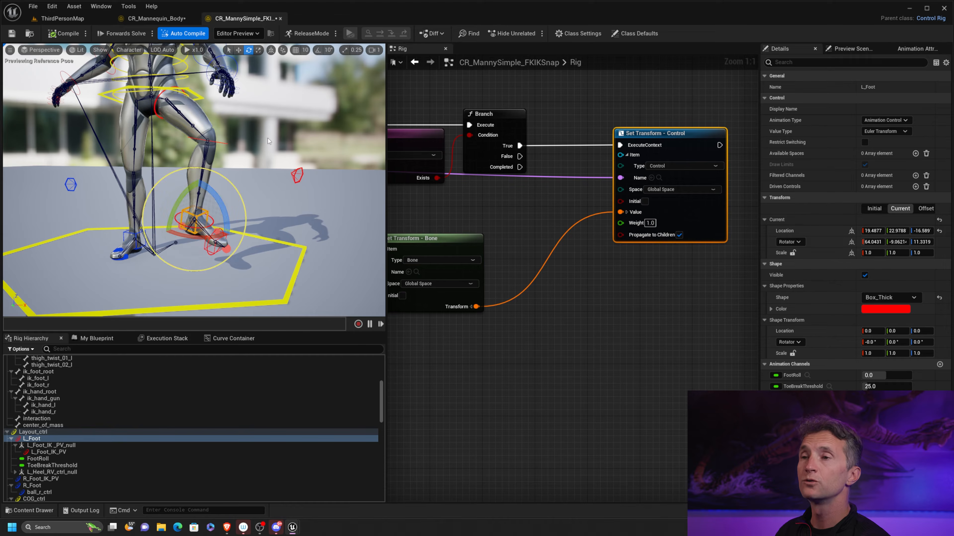
# Disable L_Leg_IK_enable on Layout_ctrl and move the L_Foot control away from the left foot
pyautogui.click(291, 243)
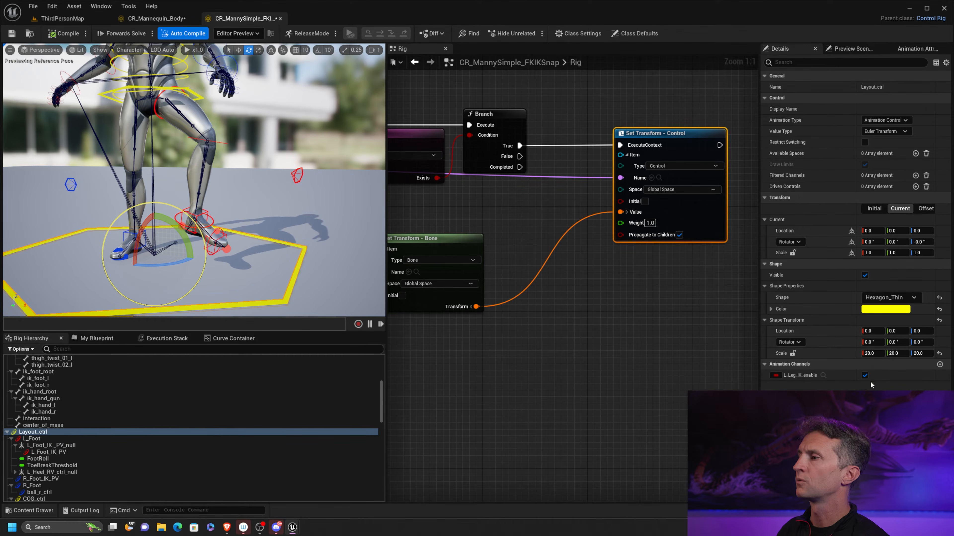
pyautogui.click(865, 375)
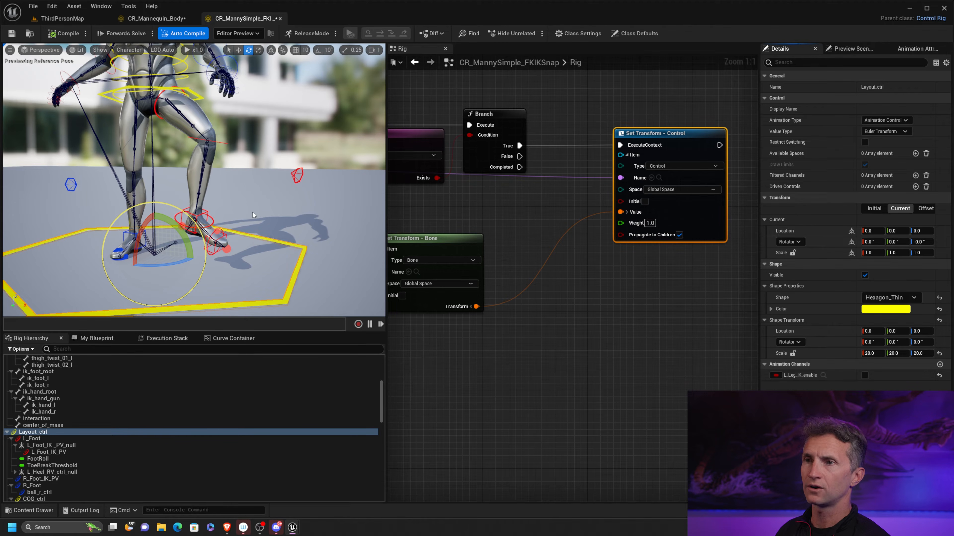
pyautogui.click(209, 210)
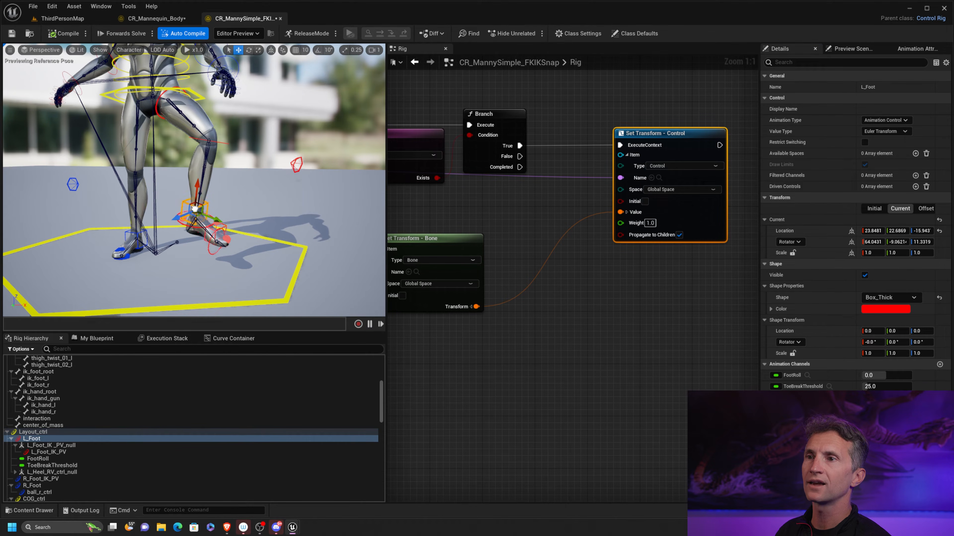
pyautogui.moveTo(107, 217); pyautogui.dragTo(252, 219)
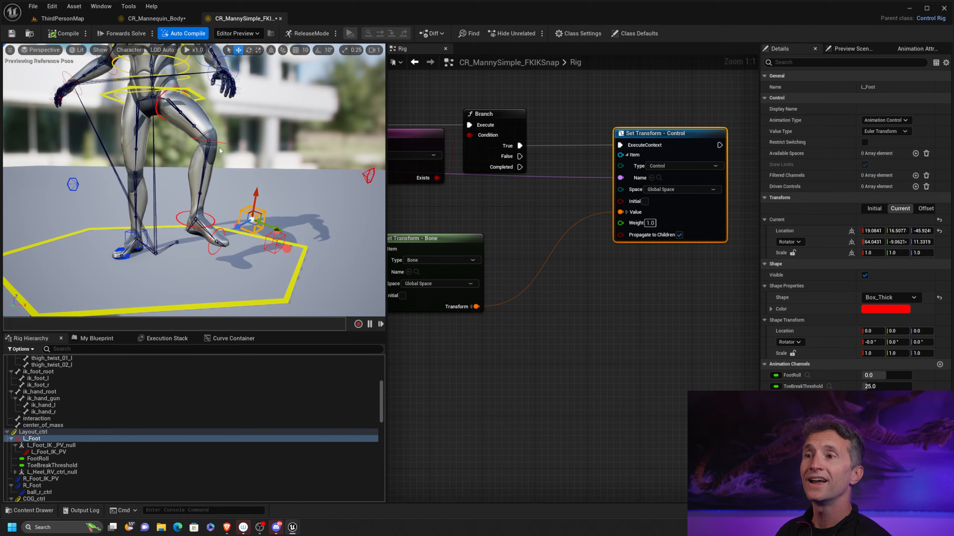
# Rotate calf_l_FK_ctrl to about 64° and return the rig to its reference pose
pyautogui.click(227, 145)
pyautogui.press('e')
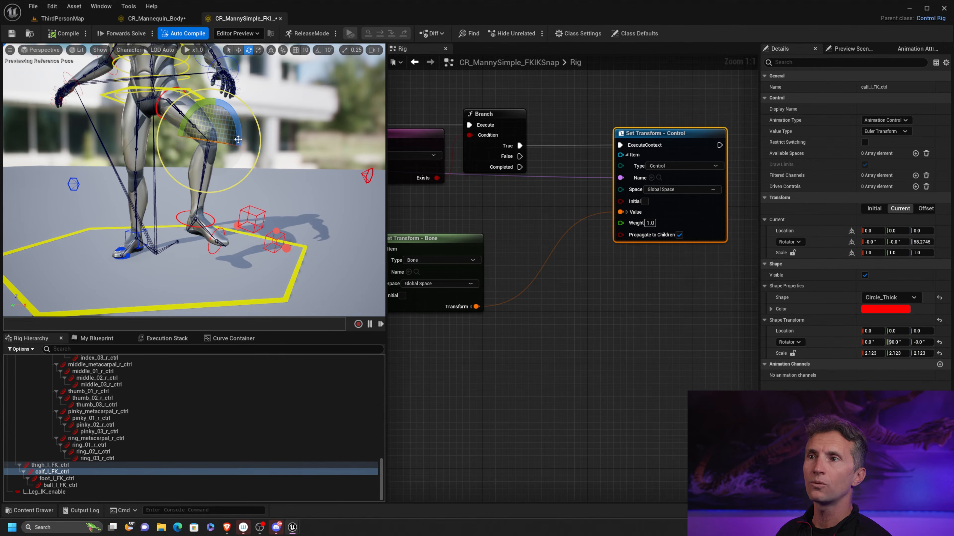
pyautogui.moveTo(237, 139); pyautogui.dragTo(301, 154)
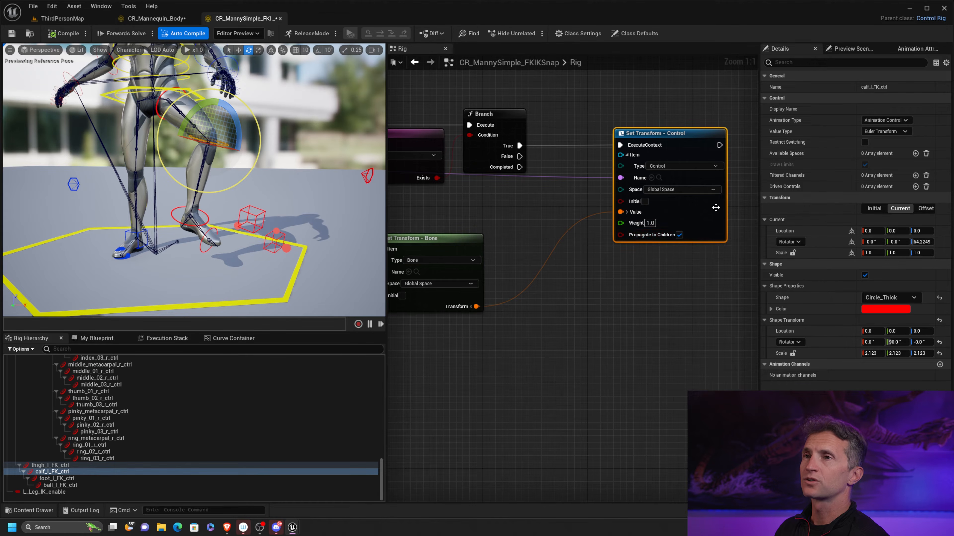
pyautogui.click(344, 113)
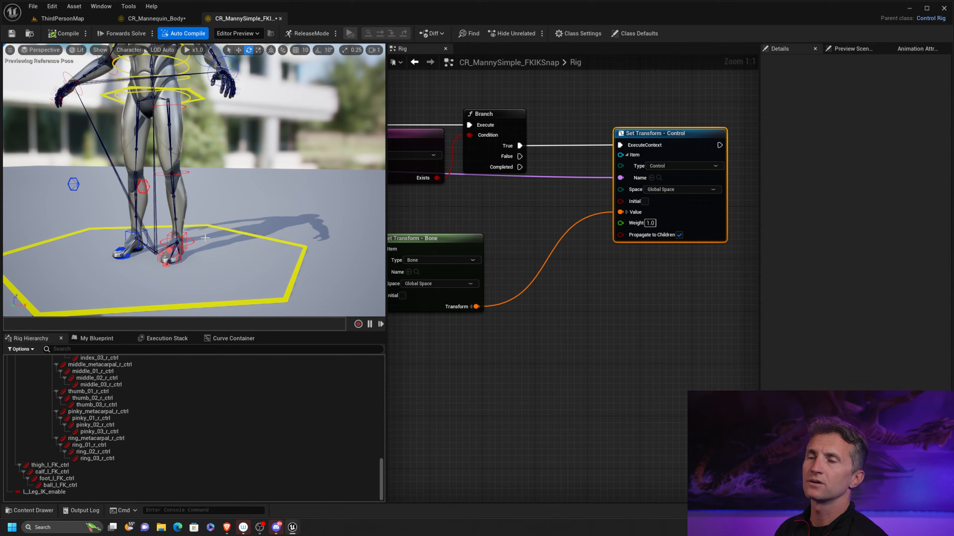
# Raise L_Foot about 31 units, move it about 35 units forward, and rotate it to tilt the left foot
pyautogui.keyDown('alt'); pyautogui.moveTo(204, 238); pyautogui.dragTo(262, 256); pyautogui.keyUp('alt')
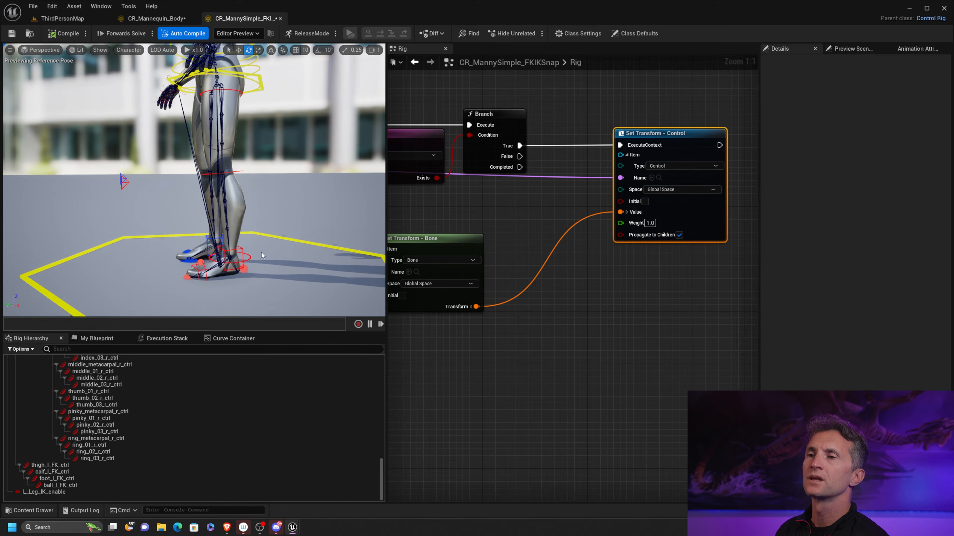
pyautogui.click(240, 249)
pyautogui.press('w')
pyautogui.moveTo(229, 238); pyautogui.dragTo(249, 176)
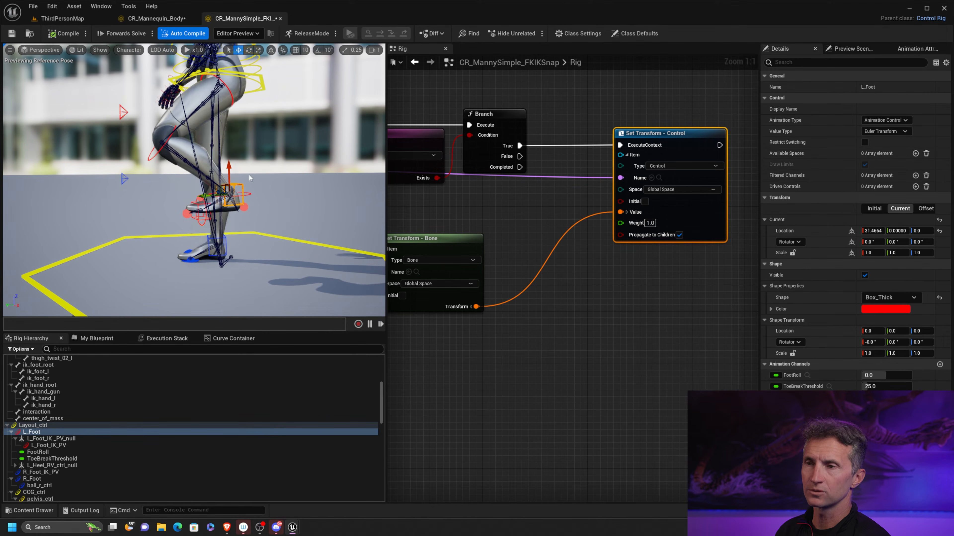
pyautogui.moveTo(197, 196); pyautogui.dragTo(157, 212)
pyautogui.press('e')
pyautogui.moveTo(133, 177); pyautogui.dragTo(154, 221)
pyautogui.moveTo(156, 187); pyautogui.dragTo(284, 252)
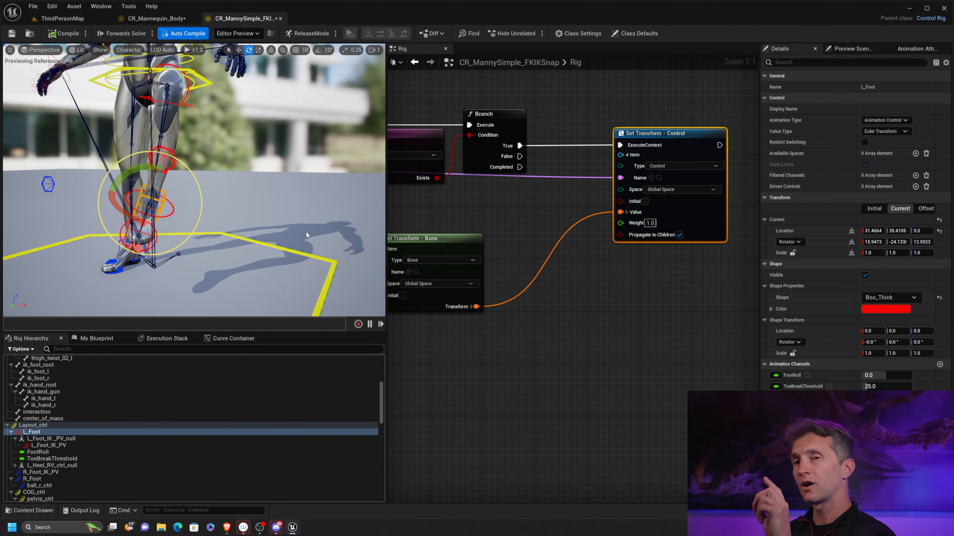
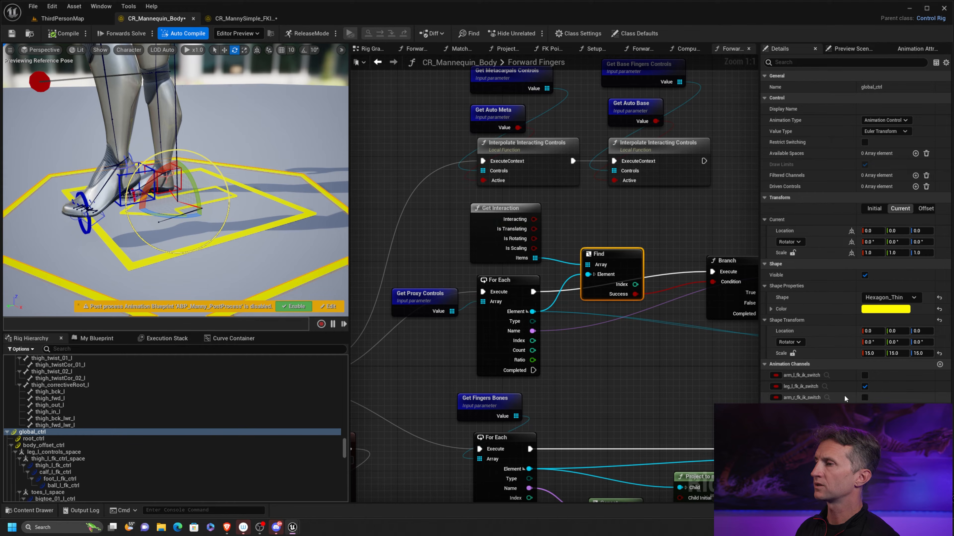
# Toggle leg_l_fk_ik_switch on global_ctrl to compare how the left leg snaps between FK and IK
pyautogui.click(865, 390)
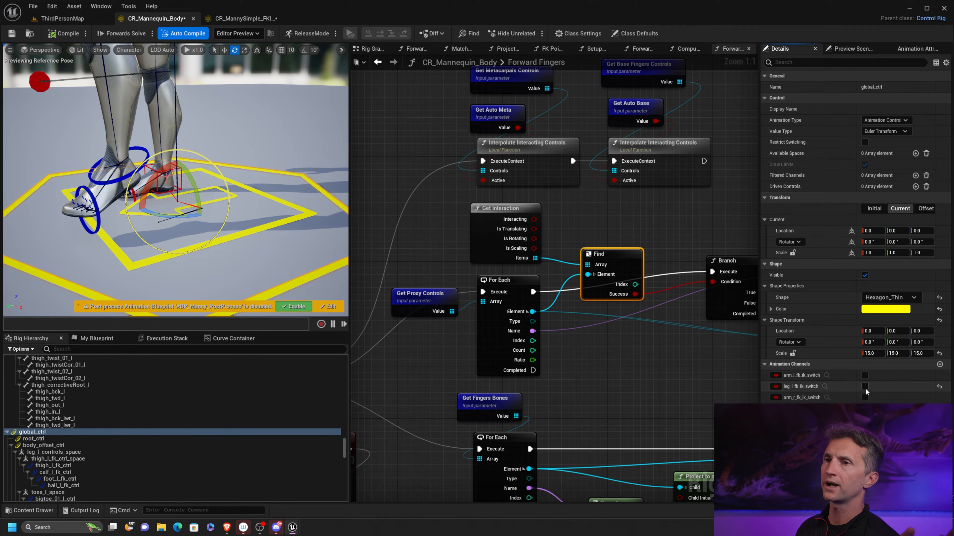
pyautogui.click(864, 387)
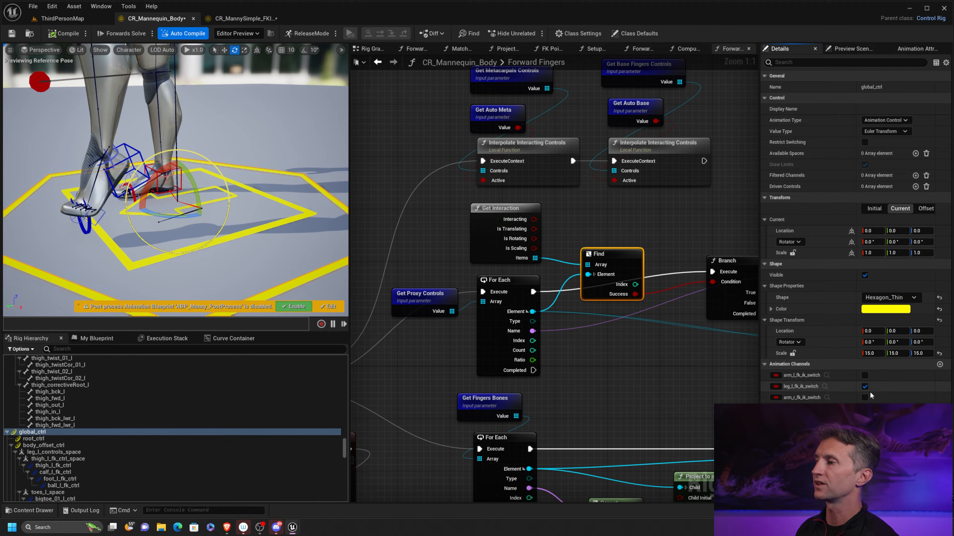
pyautogui.click(865, 387)
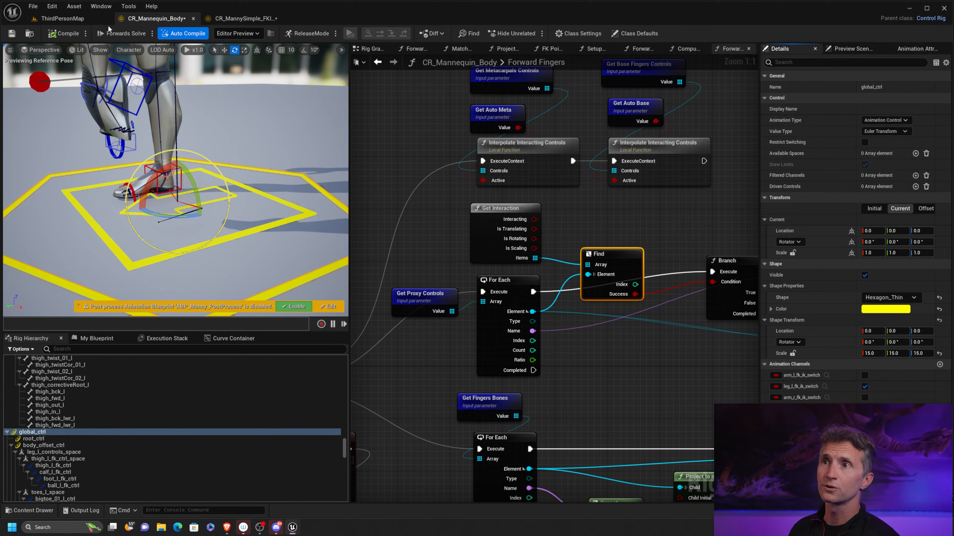
# Switch to the CR_MannySimple_FKIKSnap rig and disable L_Leg_IK_enable on Layout_ctrl
pyautogui.click(251, 20)
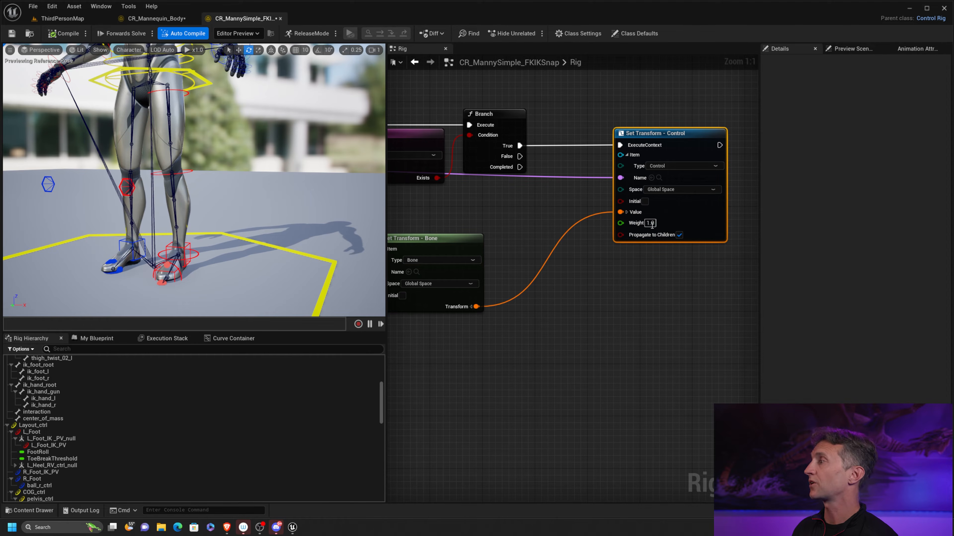
pyautogui.moveTo(497, 213); pyautogui.dragTo(630, 207, button='right')
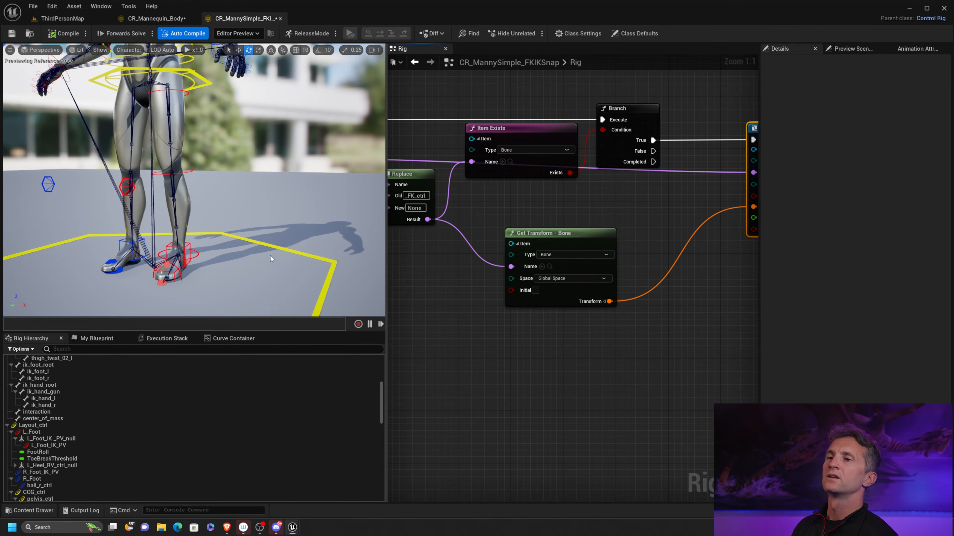
pyautogui.click(188, 95)
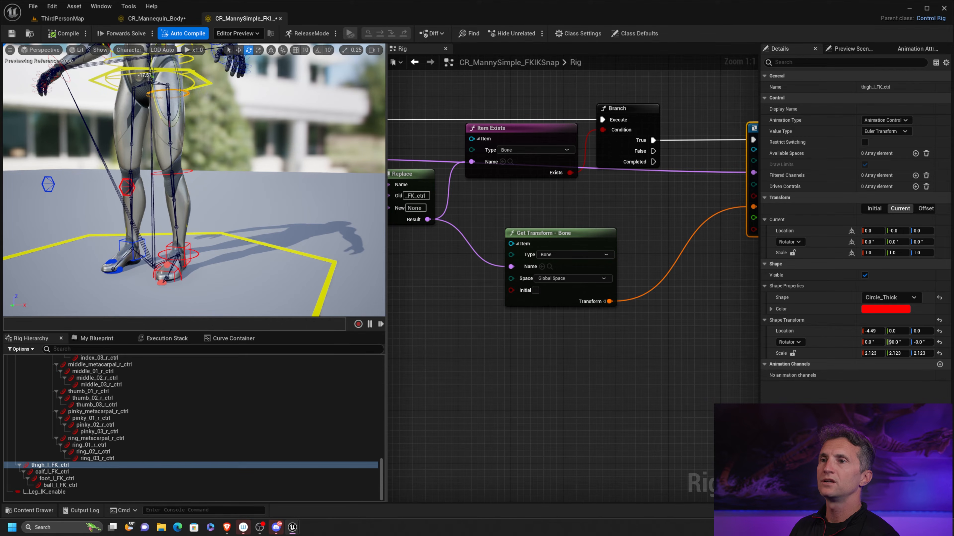
pyautogui.click(334, 263)
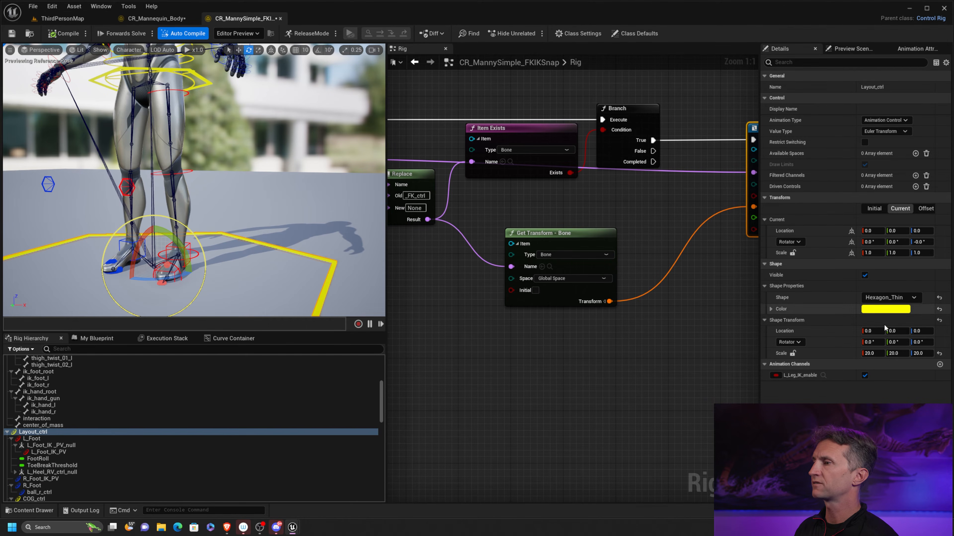
pyautogui.click(865, 375)
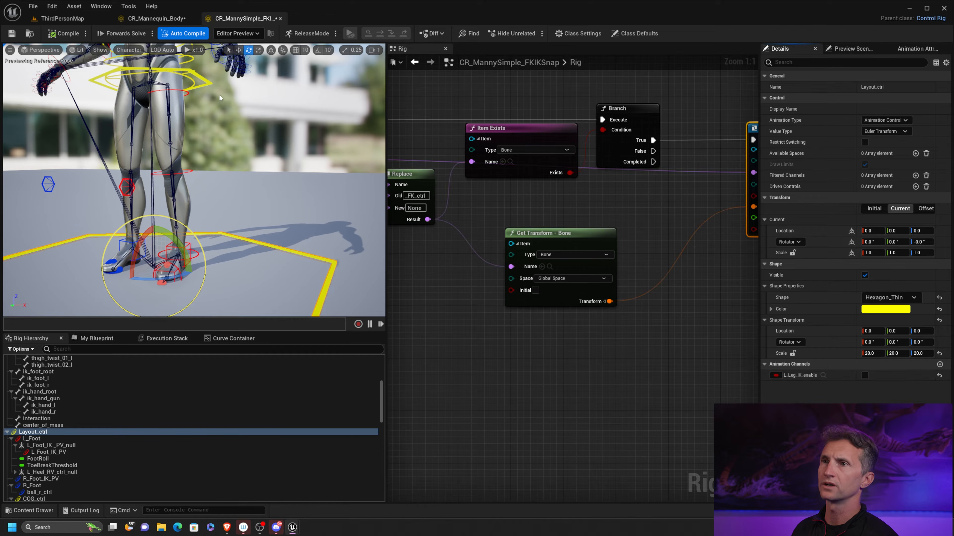
# Pose the left leg with its FK thigh and calf controls, rotating calf_l_FK_ctrl to about 53.5°
pyautogui.click(182, 94)
pyautogui.keyDown('alt'); pyautogui.moveTo(208, 160); pyautogui.dragTo(118, 185); pyautogui.keyUp('alt')
pyautogui.press('q')
pyautogui.click(218, 98)
pyautogui.press('e')
pyautogui.click(134, 123)
pyautogui.keyDown('alt'); pyautogui.moveTo(262, 214); pyautogui.dragTo(282, 229); pyautogui.keyUp('alt')
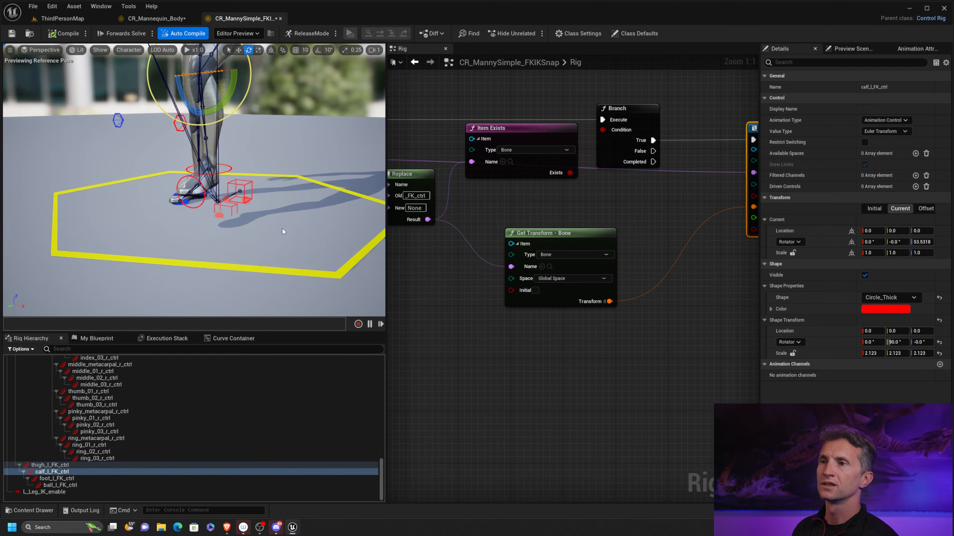
pyautogui.keyDown('alt'); pyautogui.moveTo(283, 229); pyautogui.dragTo(274, 194, button='right'); pyautogui.keyUp('alt')
pyautogui.keyDown('alt'); pyautogui.moveTo(274, 194); pyautogui.dragTo(262, 204, button='middle'); pyautogui.keyUp('alt')
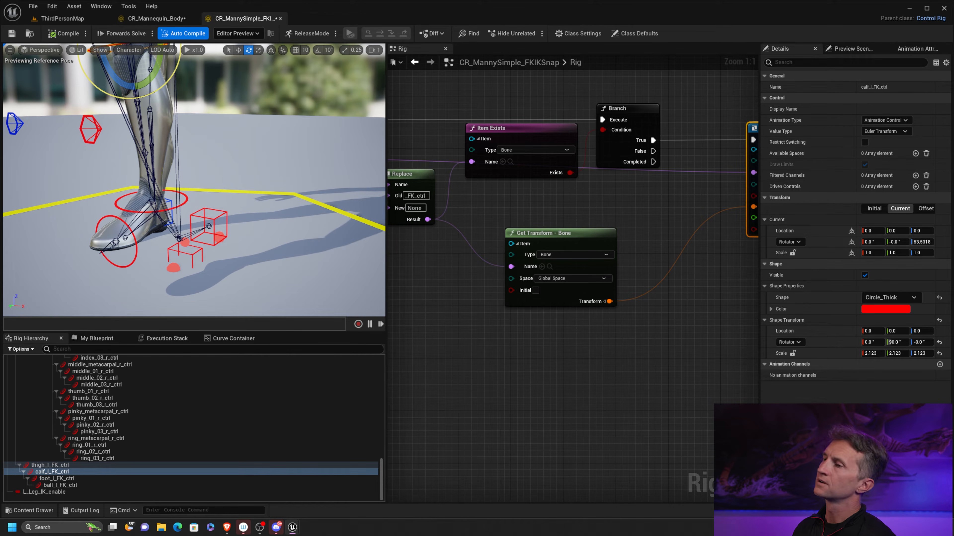
# Move the IK Leg & Reverse Foot Roll comment group and the node chain beneath it further down the graph
pyautogui.scroll(-5, 489, 334)
pyautogui.moveTo(514, 403)
pyautogui.mouseDown(button='right')
pyautogui.moveTo(511, 417)
pyautogui.moveTo(515, 408)
pyautogui.mouseUp(button='right')
pyautogui.scroll(5, 506, 176)
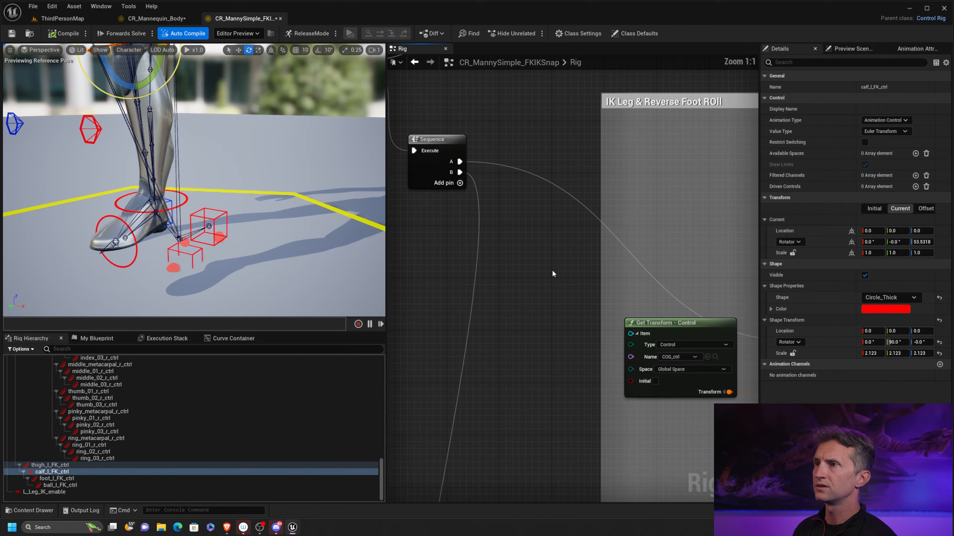
pyautogui.moveTo(534, 281); pyautogui.dragTo(631, 125, button='right')
pyautogui.moveTo(620, 183); pyautogui.dragTo(629, 451, button='right')
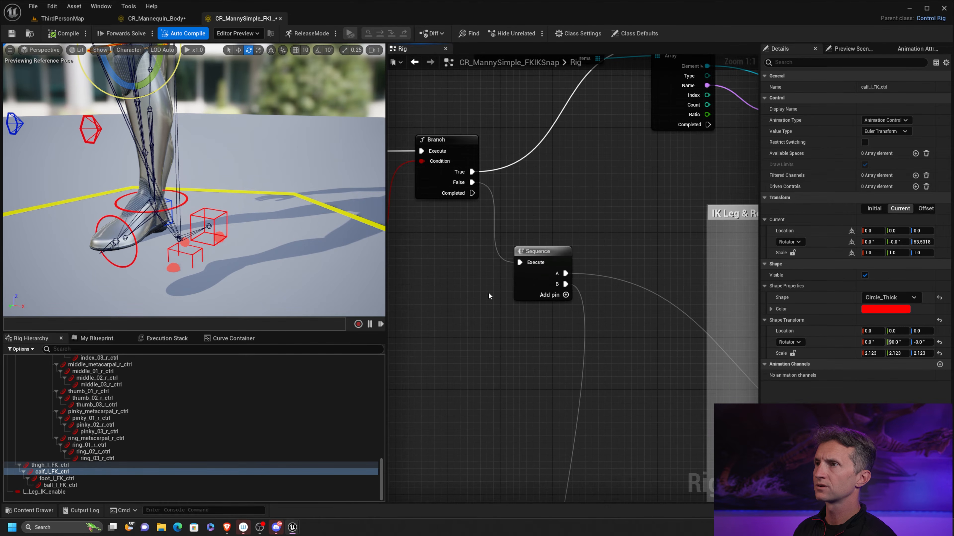
pyautogui.moveTo(469, 223); pyautogui.dragTo(564, 195, button='right')
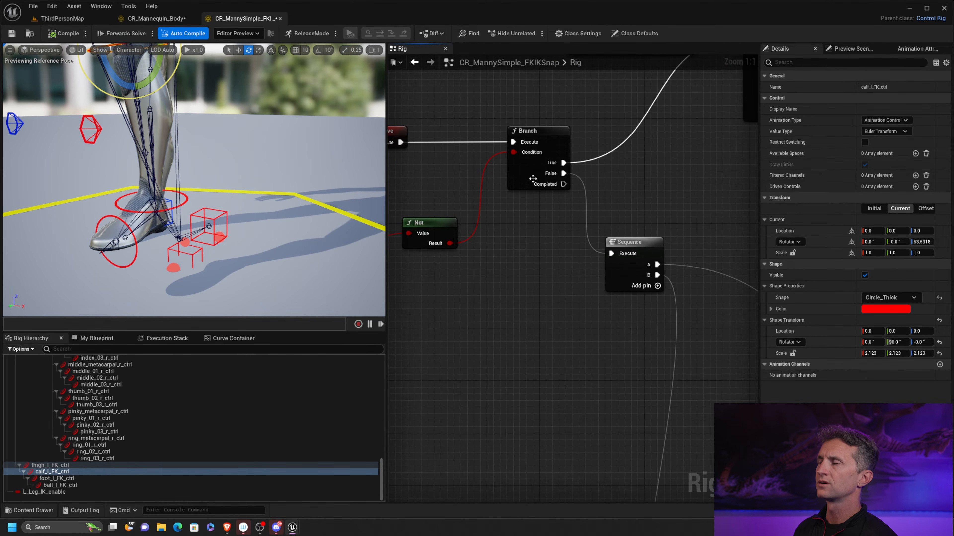
pyautogui.scroll(-12, 613, 213)
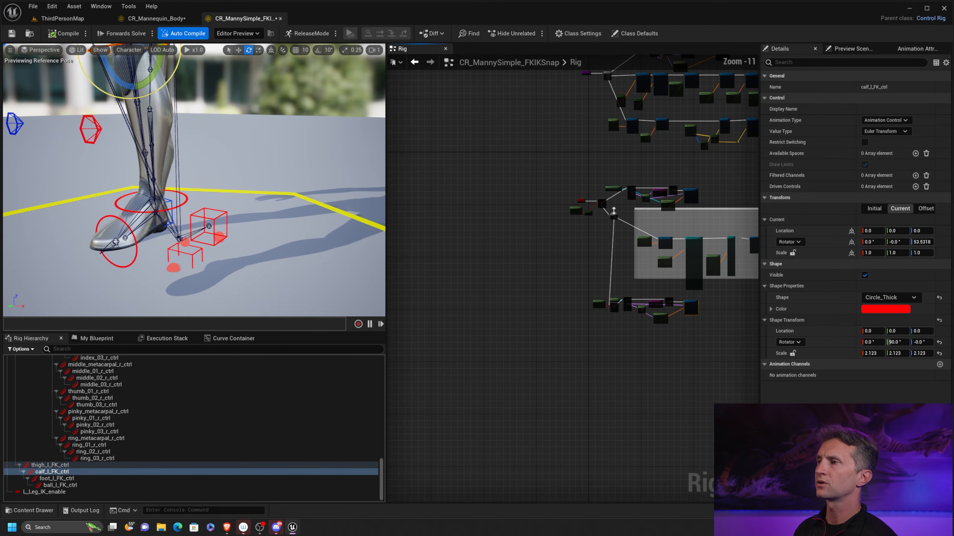
pyautogui.scroll(-3, 505, 315)
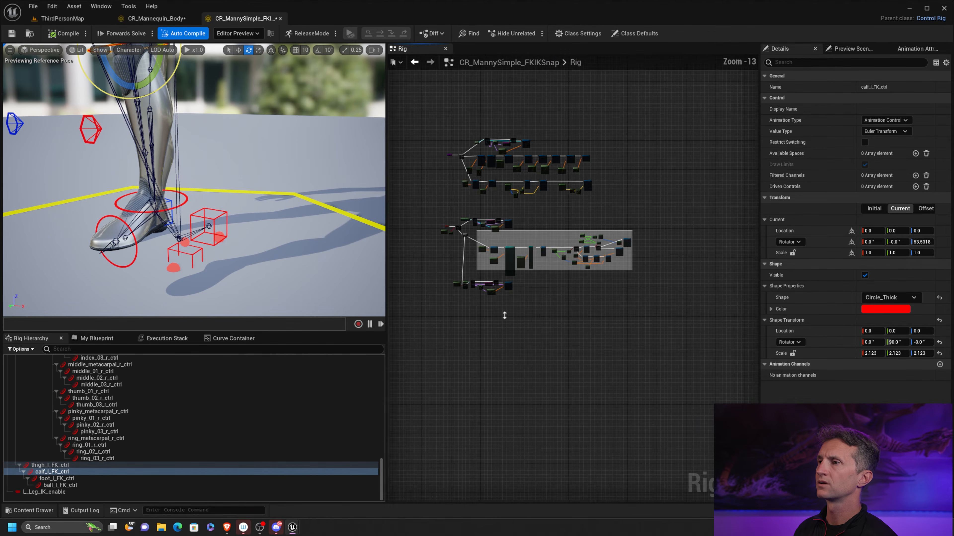
pyautogui.moveTo(473, 319); pyautogui.dragTo(569, 287)
pyautogui.scroll(7, 566, 278)
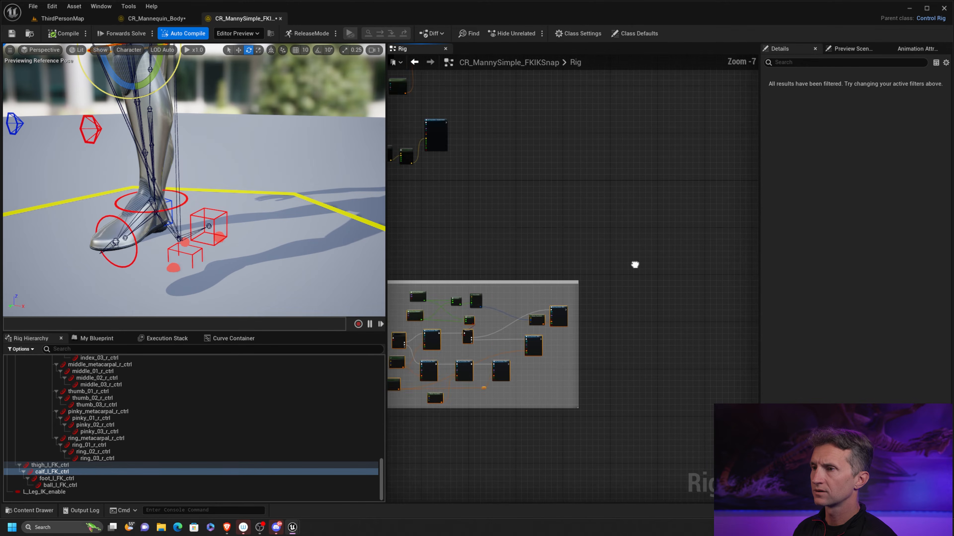
pyautogui.moveTo(636, 205); pyautogui.dragTo(511, 206, button='right')
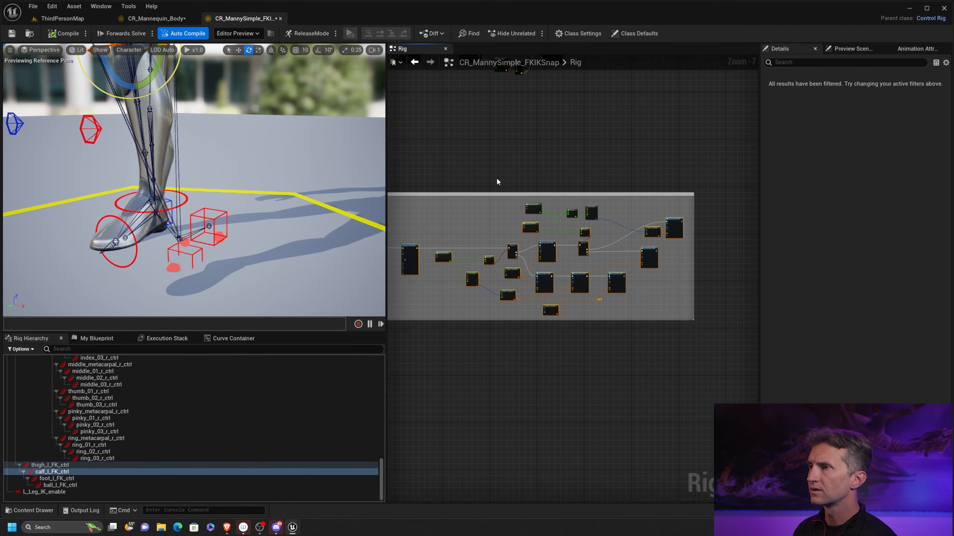
pyautogui.moveTo(497, 179); pyautogui.dragTo(677, 240)
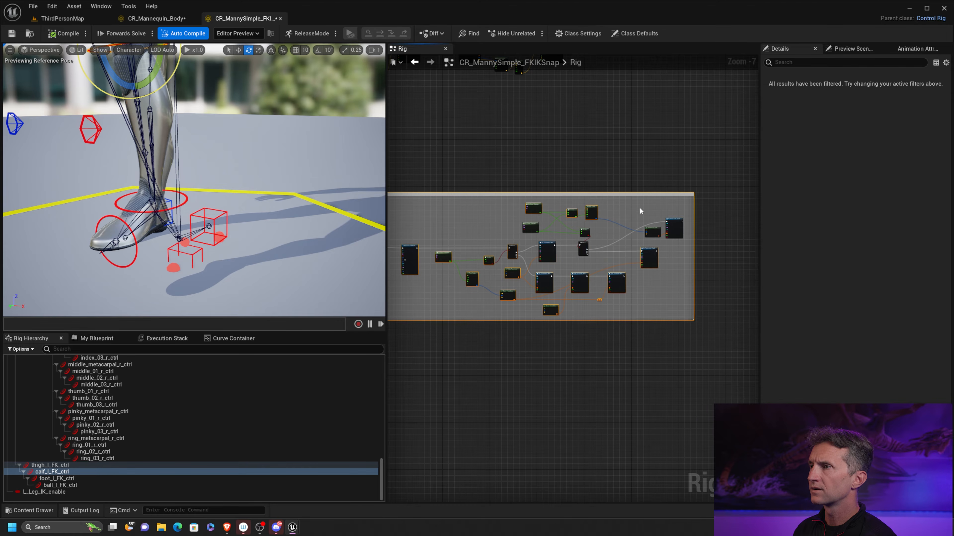
pyautogui.moveTo(605, 195); pyautogui.dragTo(622, 306)
# Move the For Each node chain on the Branch's True output further right to free space beside the Branch
pyautogui.moveTo(615, 259); pyautogui.dragTo(741, 220, button='right')
pyautogui.moveTo(684, 191); pyautogui.dragTo(575, 260, button='right')
pyautogui.moveTo(441, 176); pyautogui.dragTo(617, 213)
pyautogui.moveTo(490, 193); pyautogui.dragTo(559, 180)
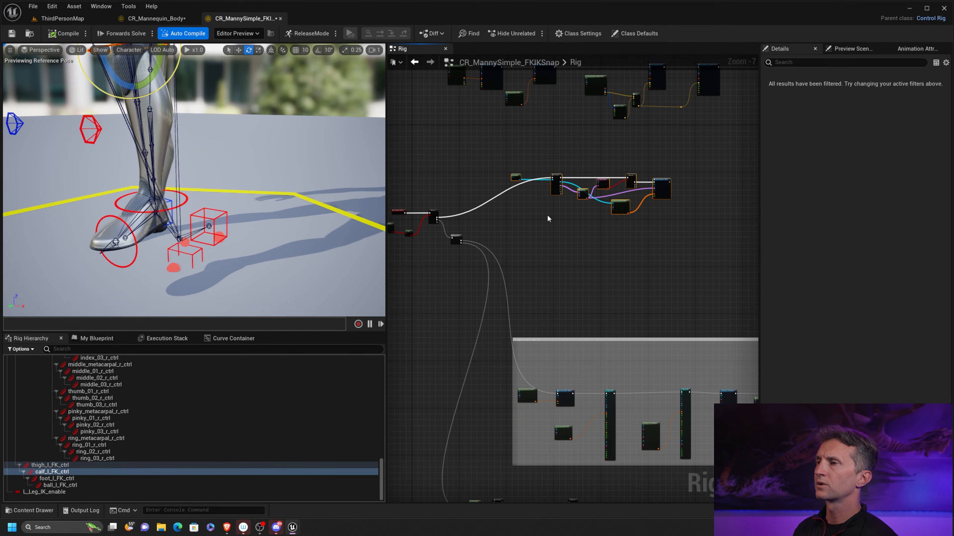
# Reposition the Get All node below the execution wire that leads from the Branch to For Each
pyautogui.scroll(5, 550, 214)
pyautogui.moveTo(520, 150); pyautogui.dragTo(540, 184)
pyautogui.moveTo(535, 275); pyautogui.dragTo(753, 188, button='right')
pyautogui.moveTo(580, 196); pyautogui.dragTo(575, 218, button='right')
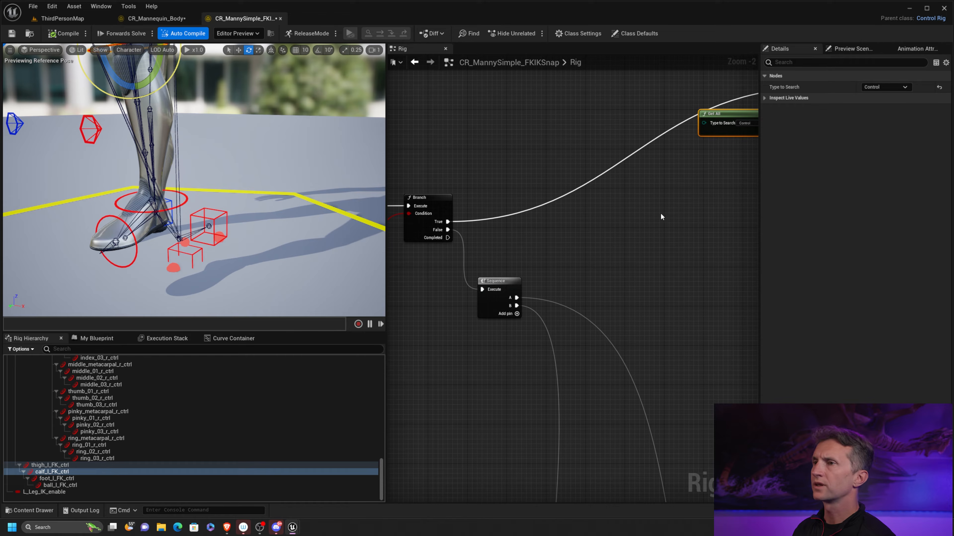
# Insert a Sequence node between the Branch's True output and For Each, with its A output running the For Each
pyautogui.moveTo(661, 217); pyautogui.dragTo(570, 252, button='right')
pyautogui.press('s')
pyautogui.click(560, 247)
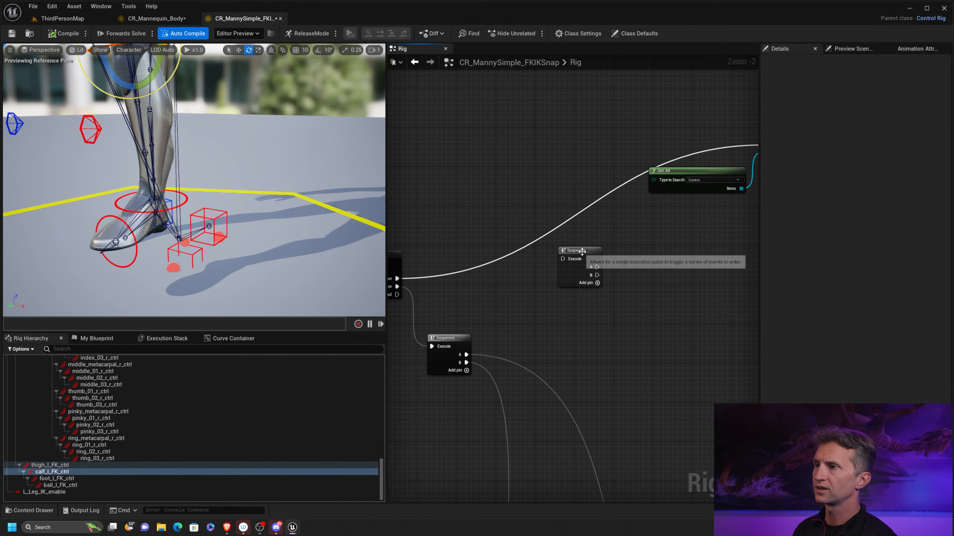
pyautogui.moveTo(580, 250); pyautogui.dragTo(513, 205)
pyautogui.keyDown('ctrl'); pyautogui.moveTo(408, 278); pyautogui.dragTo(533, 225); pyautogui.keyUp('ctrl')
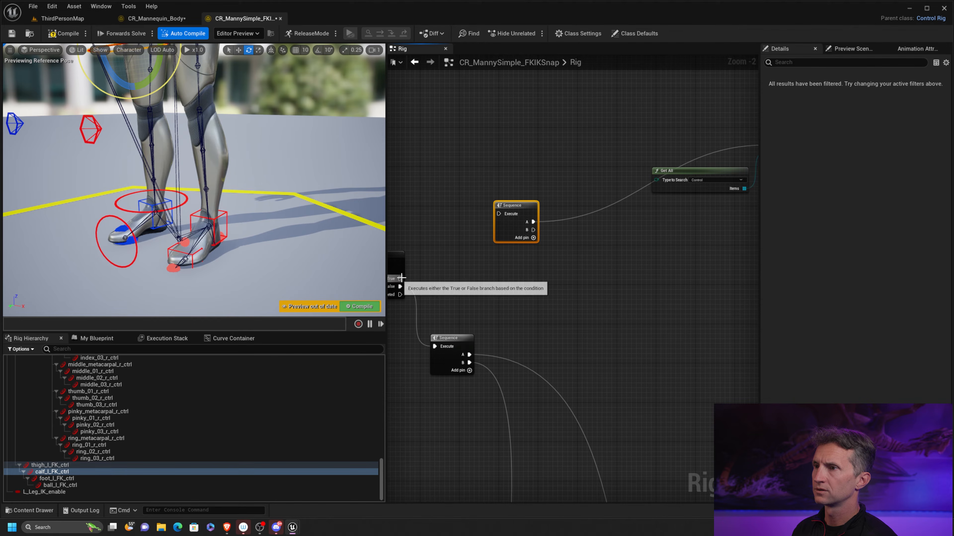
pyautogui.moveTo(400, 279); pyautogui.dragTo(498, 214)
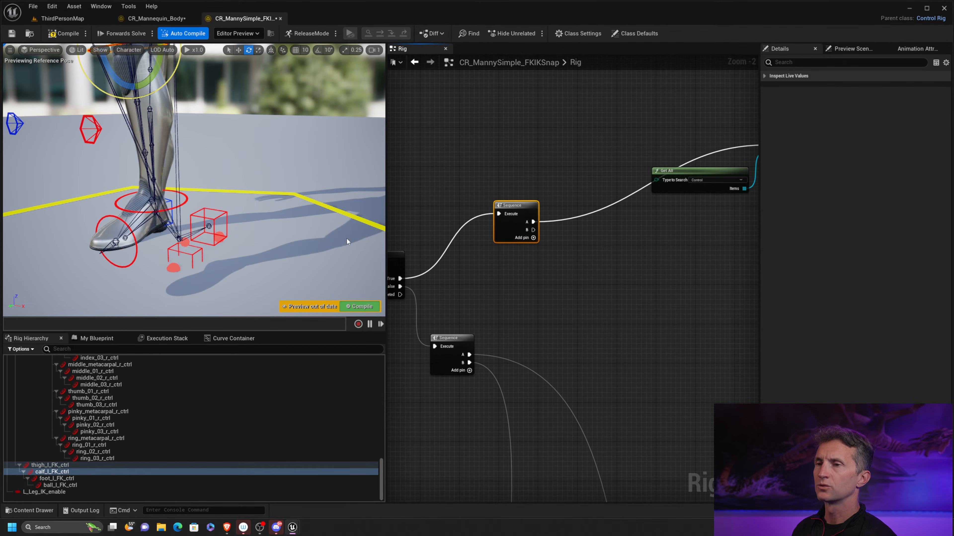
pyautogui.moveTo(612, 275); pyautogui.dragTo(550, 250, button='right')
pyautogui.moveTo(458, 183); pyautogui.dragTo(458, 158)
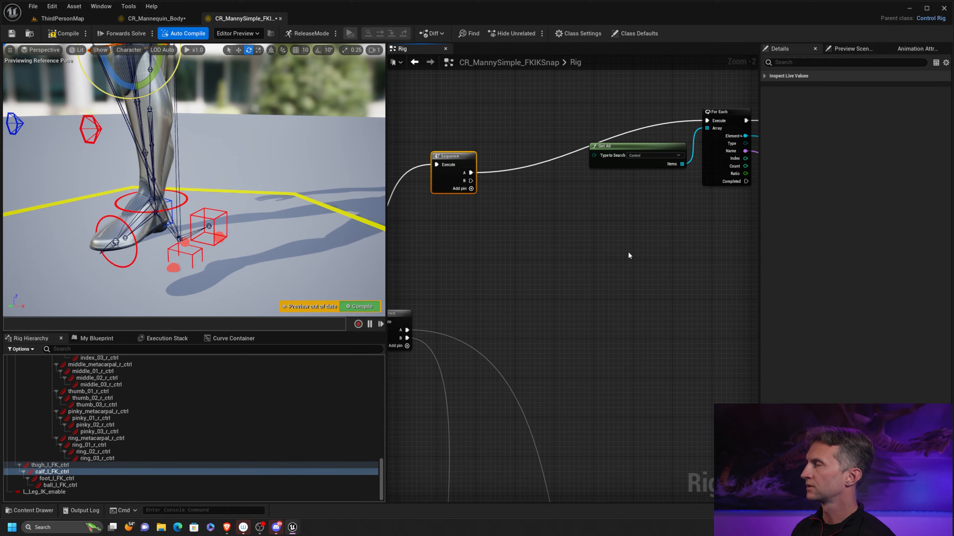
# Add a Get Transform node for the ball_l bone in the empty space beneath the Get All node
pyautogui.moveTo(539, 227); pyautogui.dragTo(495, 252, button='right')
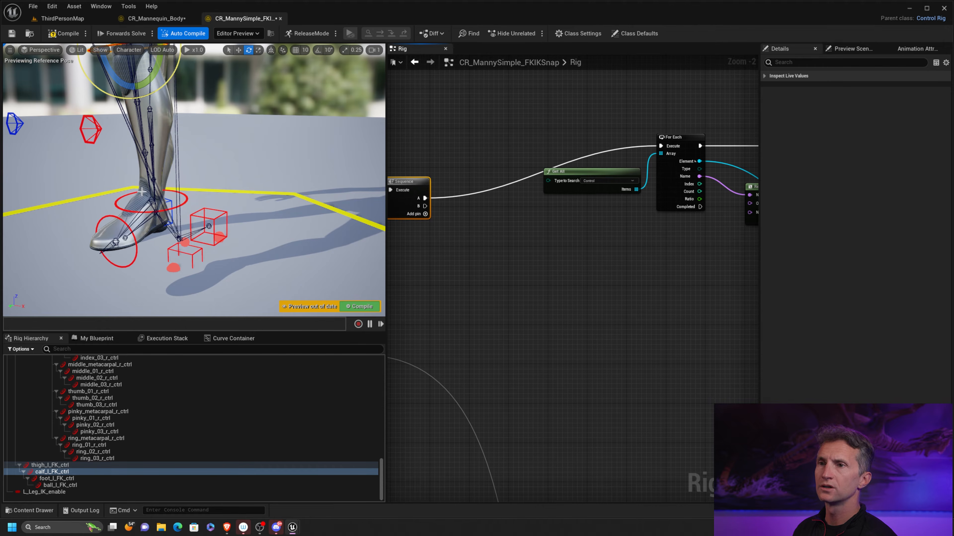
pyautogui.scroll(15, 178, 387)
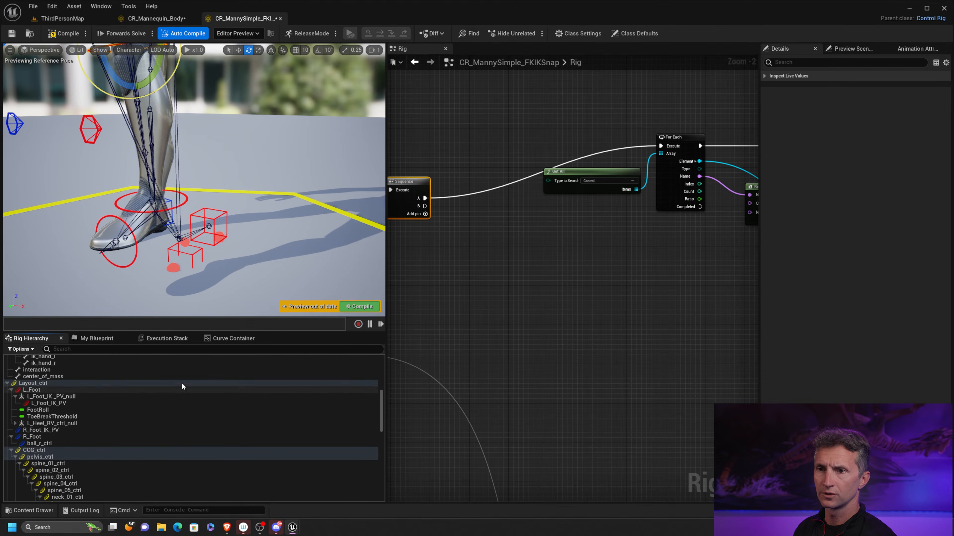
pyautogui.scroll(4, 79, 391)
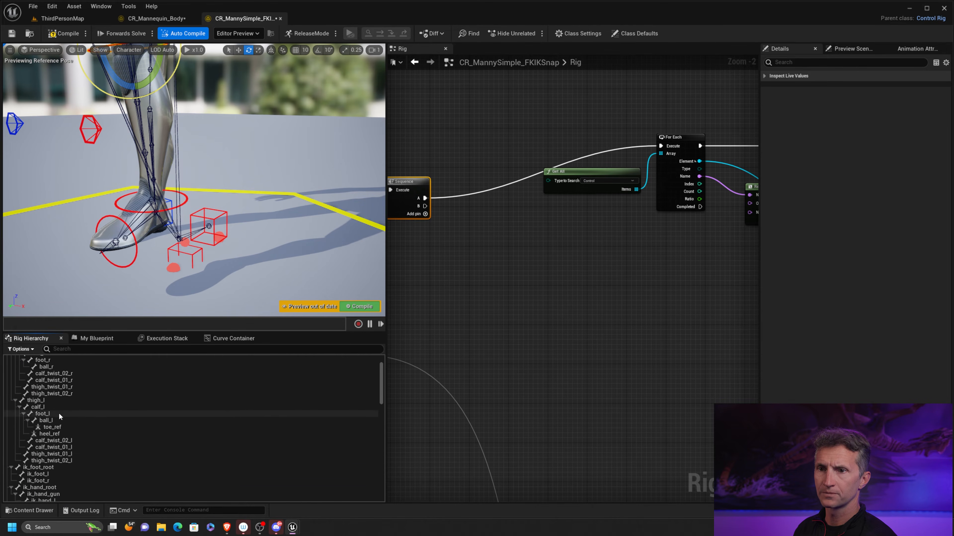
pyautogui.moveTo(57, 423); pyautogui.dragTo(463, 292)
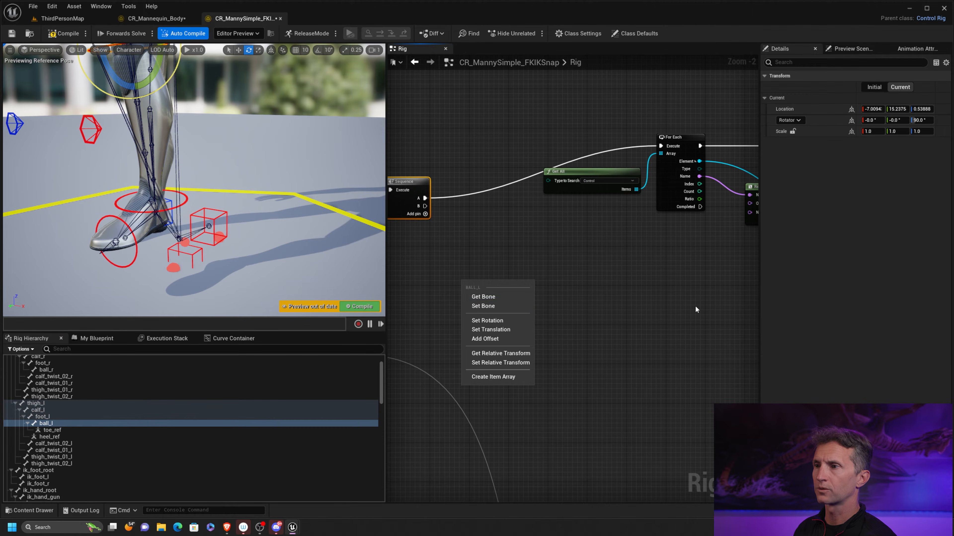
pyautogui.click(484, 305)
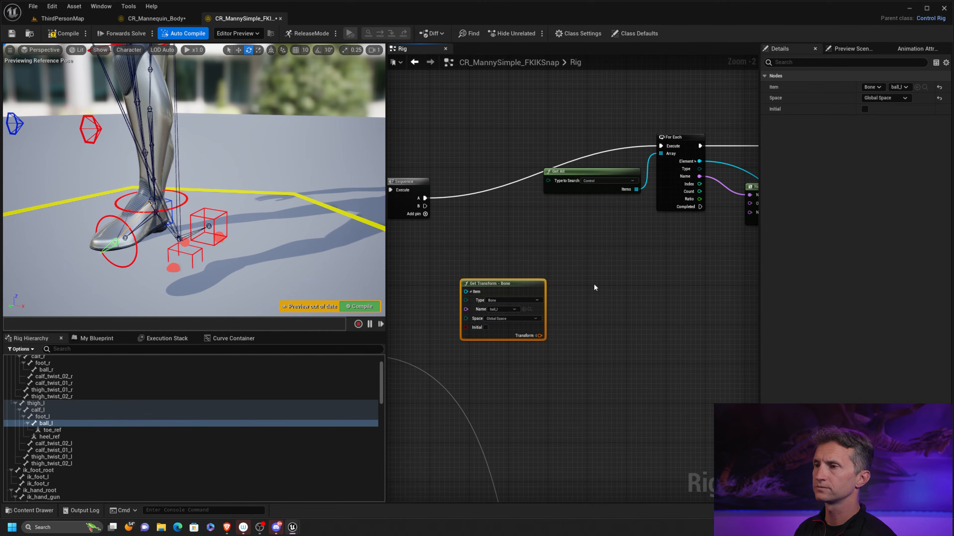
# Add a Set Transform node for the L_Foot control beside the bone's Get Transform node
pyautogui.scroll(-12, 135, 451)
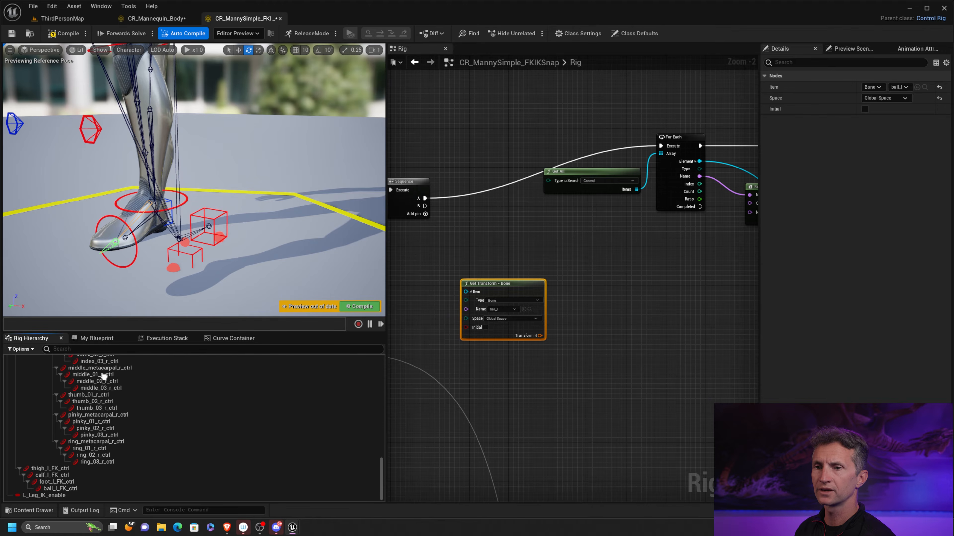
pyautogui.scroll(3, 128, 432)
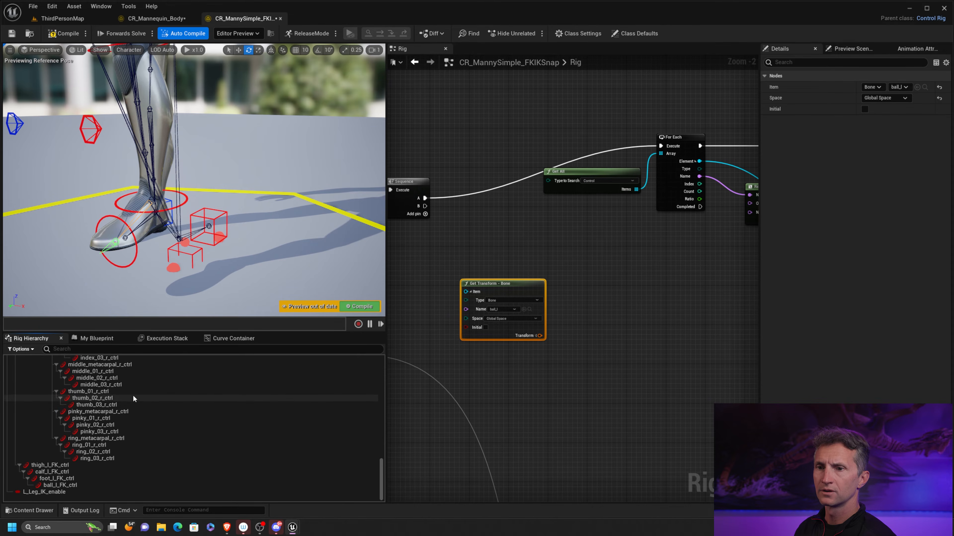
pyautogui.scroll(-10, 124, 439)
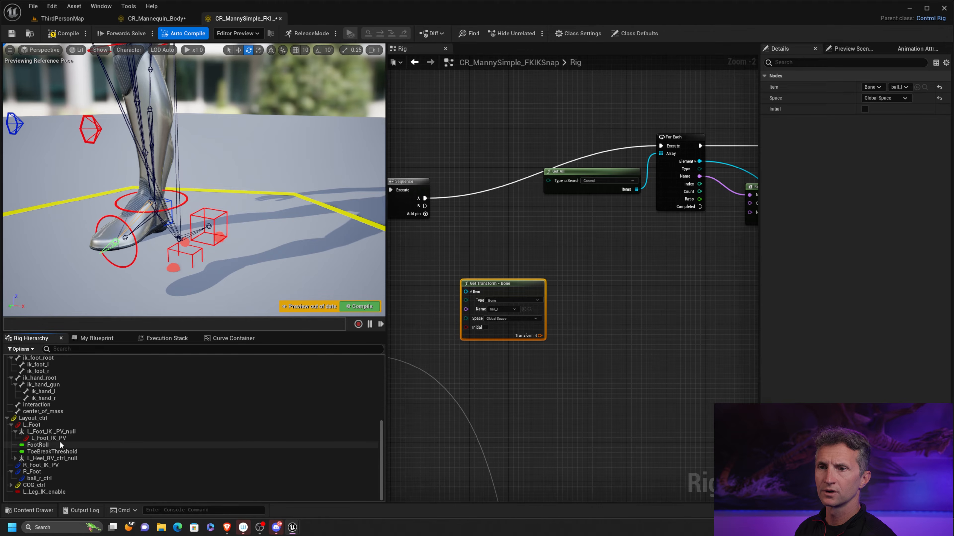
pyautogui.moveTo(31, 424); pyautogui.dragTo(618, 297)
pyautogui.click(641, 318)
# Expand the Get Transform node's Transform output and connect it to the Value input of the L_Foot Set Transform node
pyautogui.scroll(2, 582, 267)
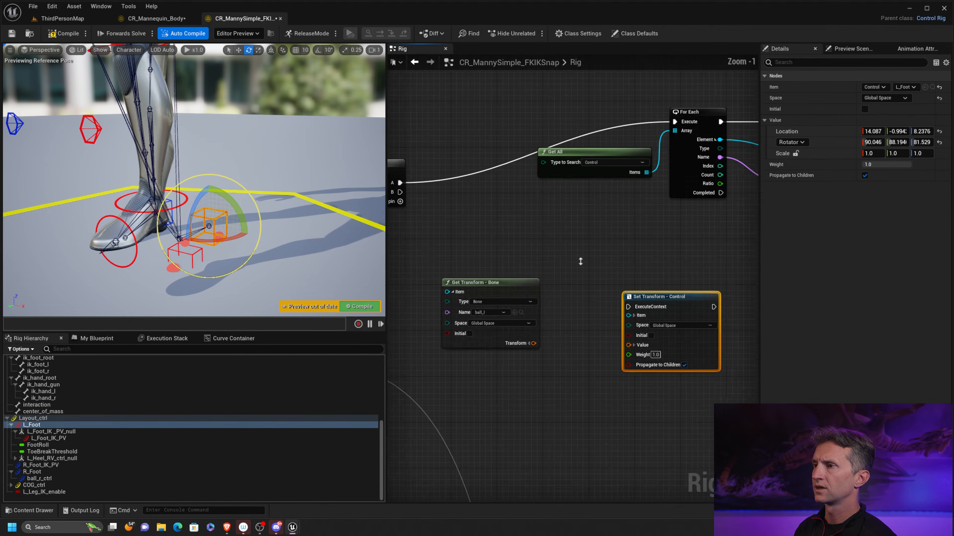
pyautogui.click(522, 355)
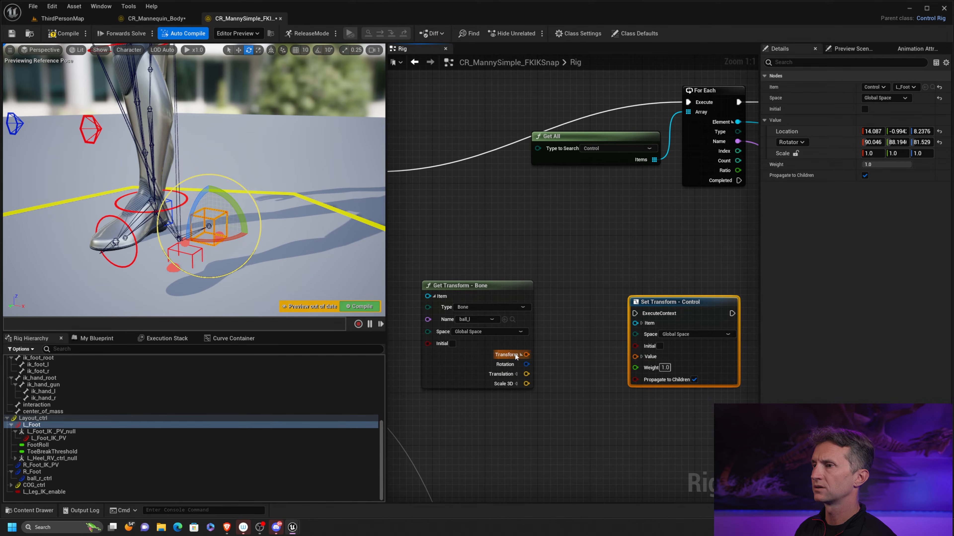
pyautogui.moveTo(526, 354); pyautogui.dragTo(635, 357)
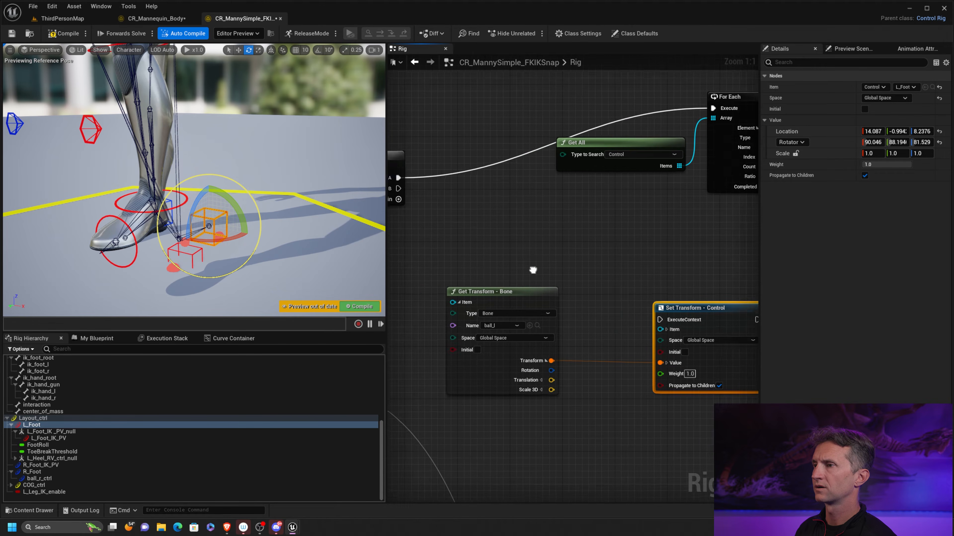
# Run the L_Foot Set Transform from the Sequence's B output and change the Get Transform's bone to foot_l
pyautogui.scroll(-2, 481, 231)
pyautogui.moveTo(470, 209); pyautogui.dragTo(701, 303)
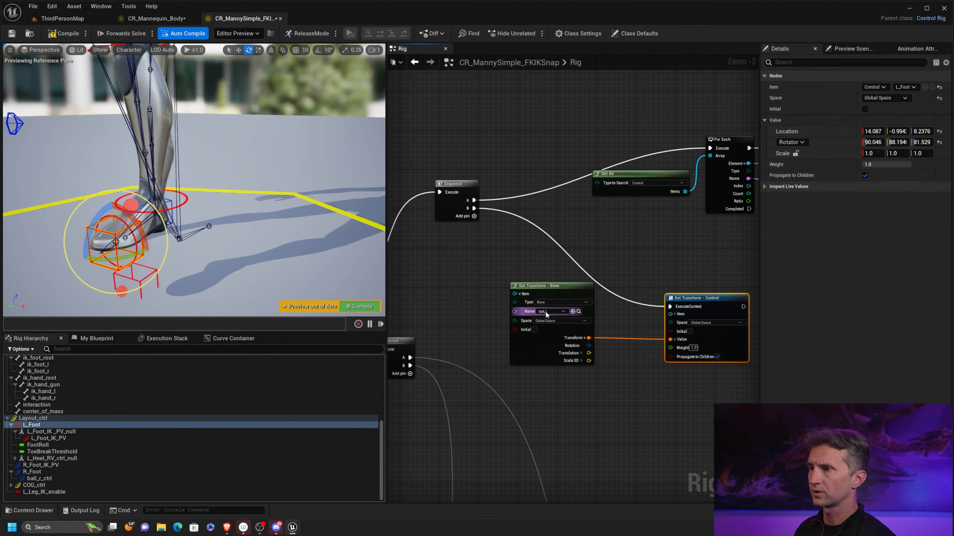
pyautogui.click(555, 312)
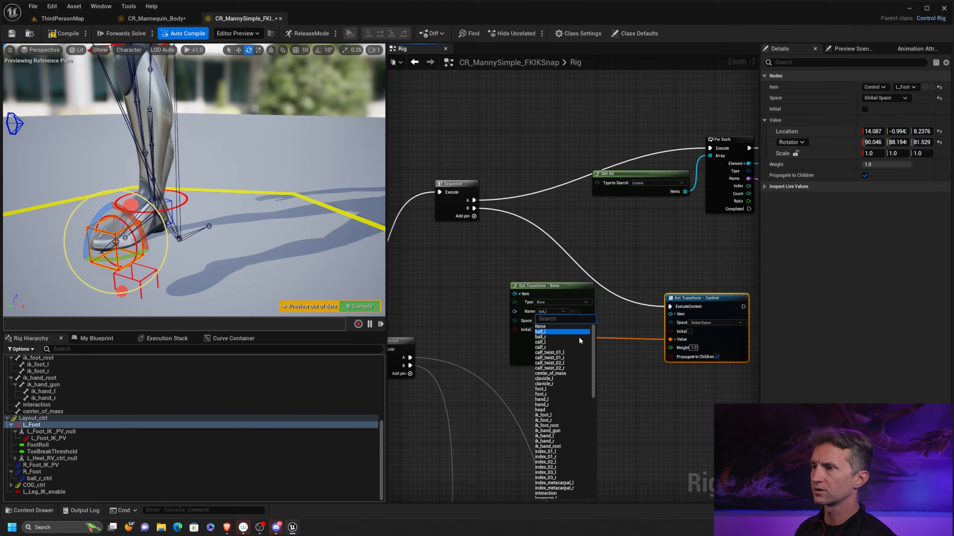
pyautogui.click(562, 389)
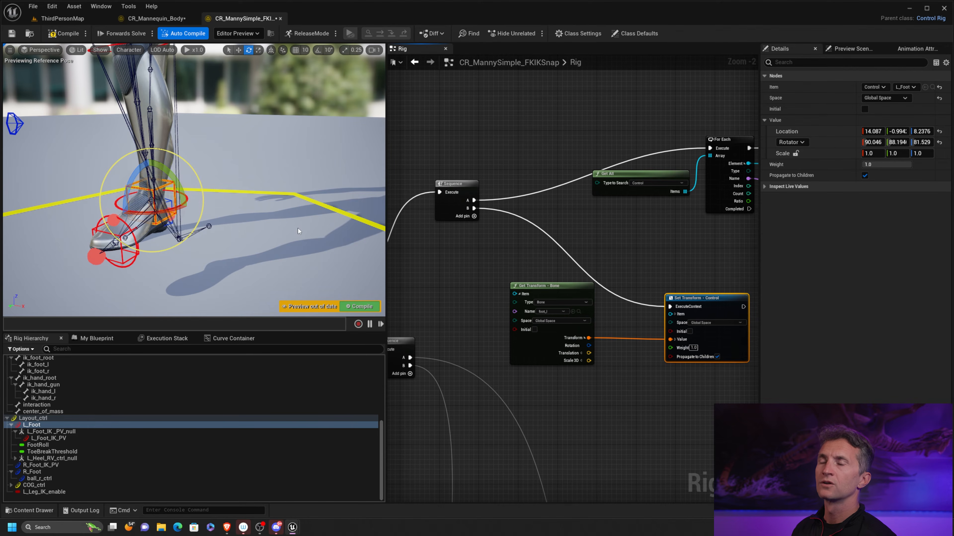
# Examine the L_Foot control's alignment with the left foot and the knee pole vector's position, with the transform gizmo hidden
pyautogui.keyDown('alt'); pyautogui.moveTo(298, 228); pyautogui.dragTo(221, 213); pyautogui.keyUp('alt')
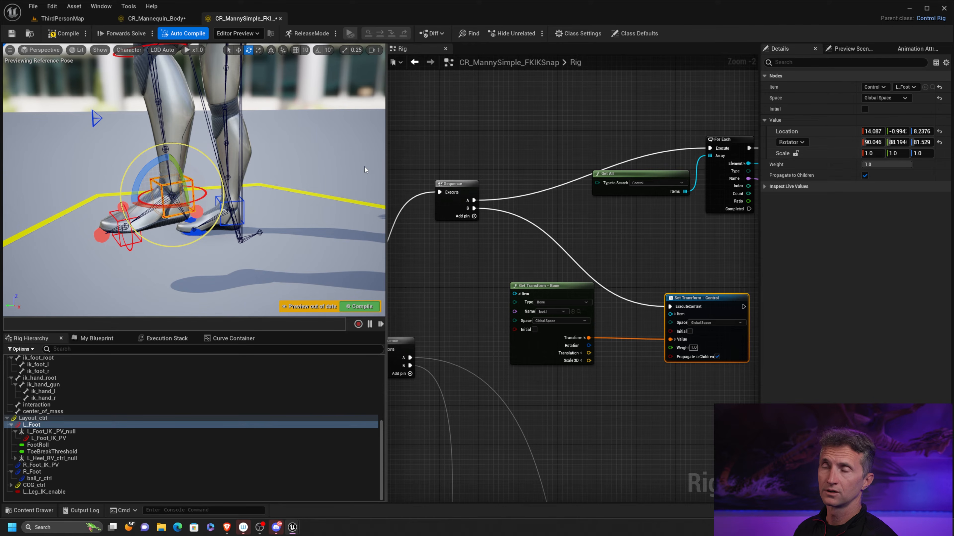
pyautogui.keyDown('alt'); pyautogui.moveTo(334, 150); pyautogui.dragTo(288, 161); pyautogui.keyUp('alt')
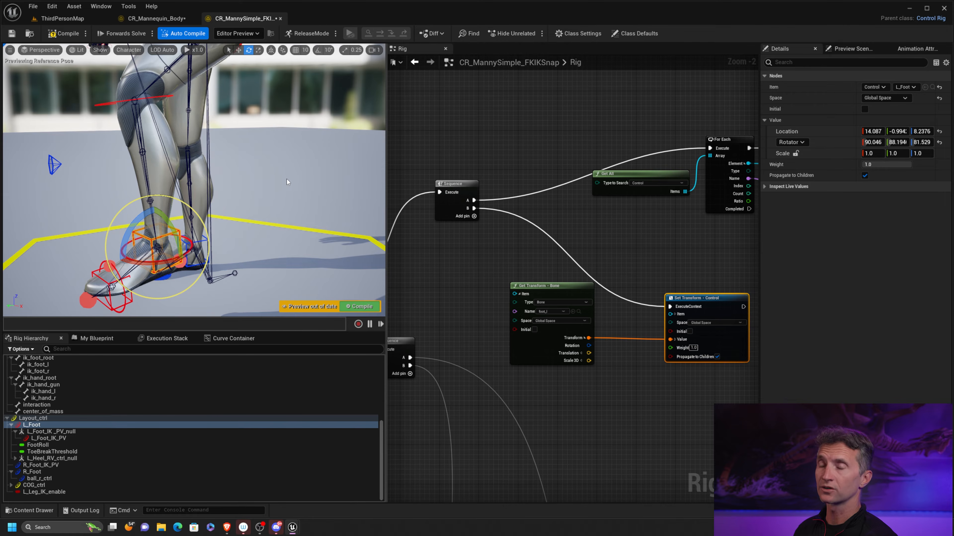
pyautogui.keyDown('alt'); pyautogui.moveTo(269, 209); pyautogui.dragTo(272, 205); pyautogui.keyUp('alt')
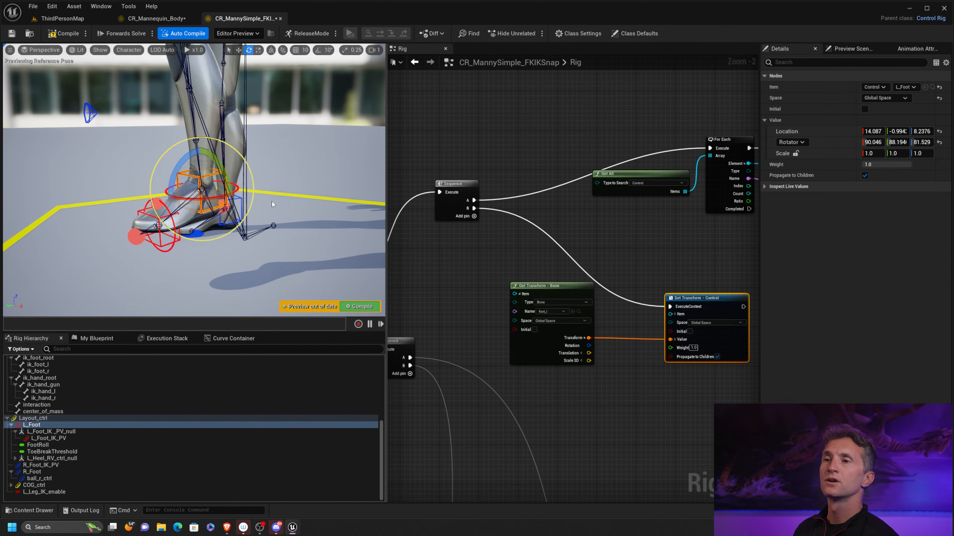
pyautogui.press('q')
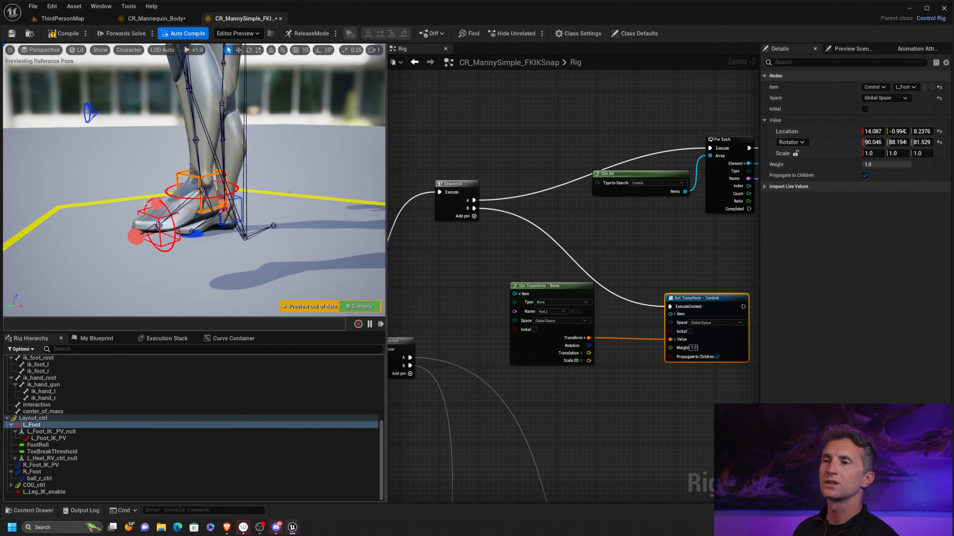
pyautogui.keyDown('alt'); pyautogui.moveTo(220, 218); pyautogui.dragTo(261, 284, button='middle'); pyautogui.keyUp('alt')
pyautogui.scroll(-2, 219, 218)
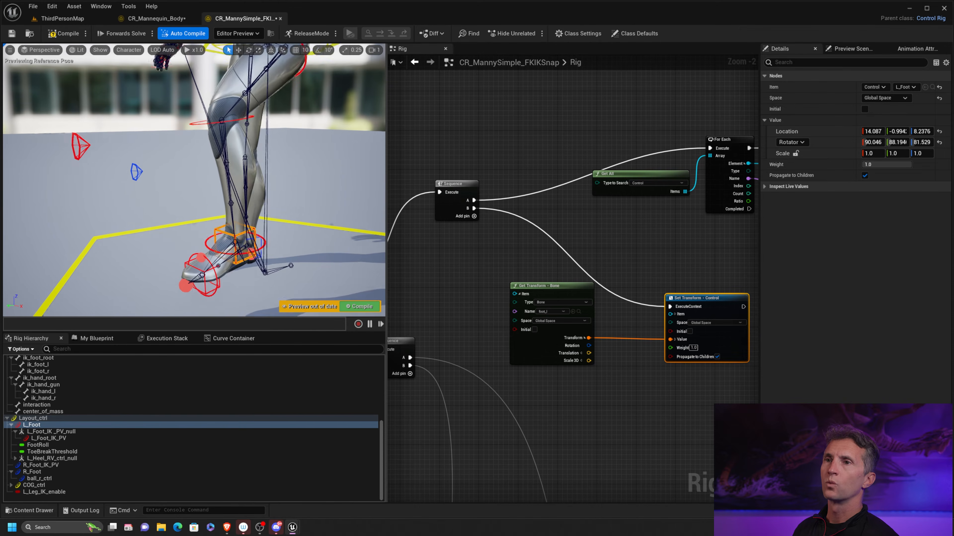
pyautogui.scroll(-3, 139, 164)
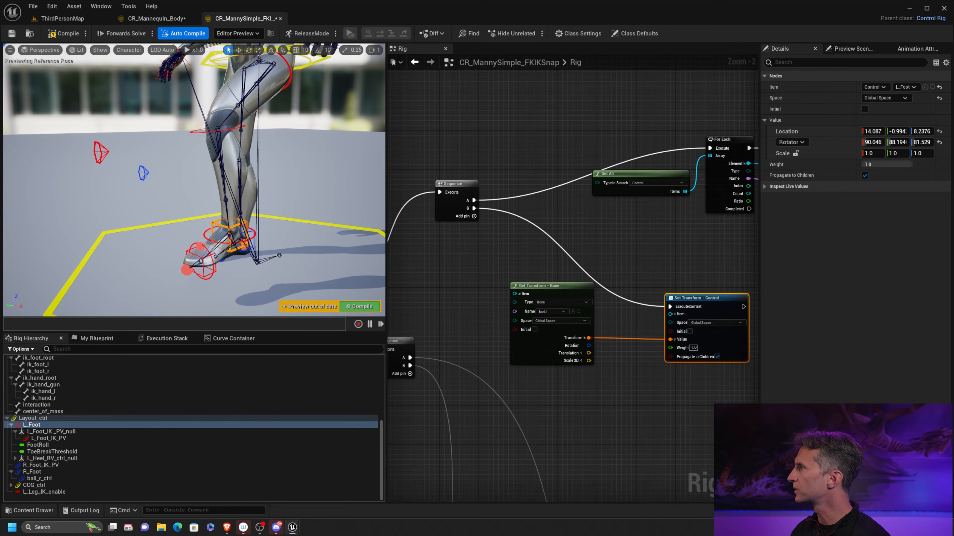
# Examine how the existing pole vector setup derives its position from the calf_l bone through the Rotate Vector and Add nodes
pyautogui.moveTo(672, 226); pyautogui.dragTo(592, 277, button='right')
pyautogui.scroll(-9, 592, 277)
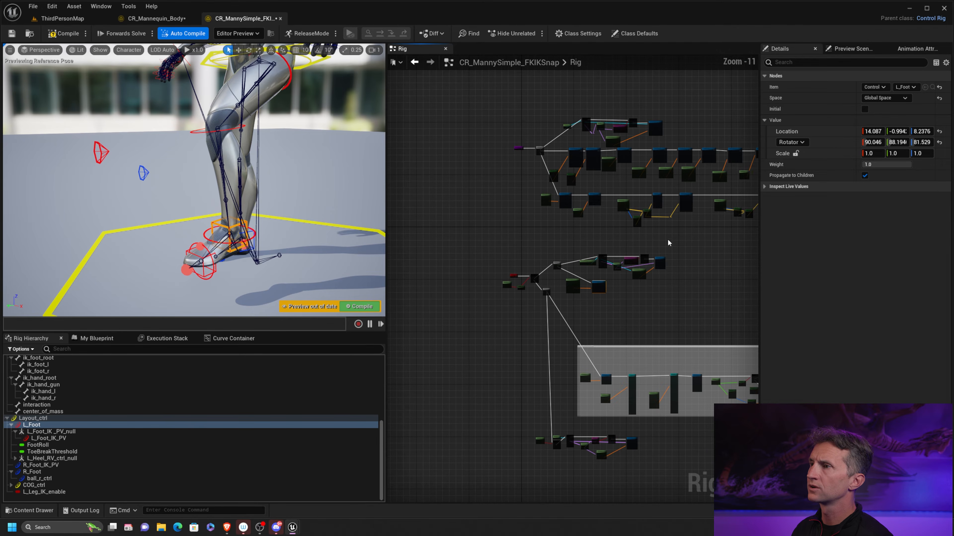
pyautogui.moveTo(669, 242); pyautogui.dragTo(626, 285, button='right')
pyautogui.scroll(6, 625, 286)
pyautogui.moveTo(547, 222); pyautogui.dragTo(564, 249, button='right')
pyautogui.scroll(5, 565, 249)
pyautogui.moveTo(617, 236); pyautogui.dragTo(651, 317, button='right')
pyautogui.scroll(-1, 576, 212)
pyautogui.moveTo(510, 189); pyautogui.dragTo(551, 178, button='right')
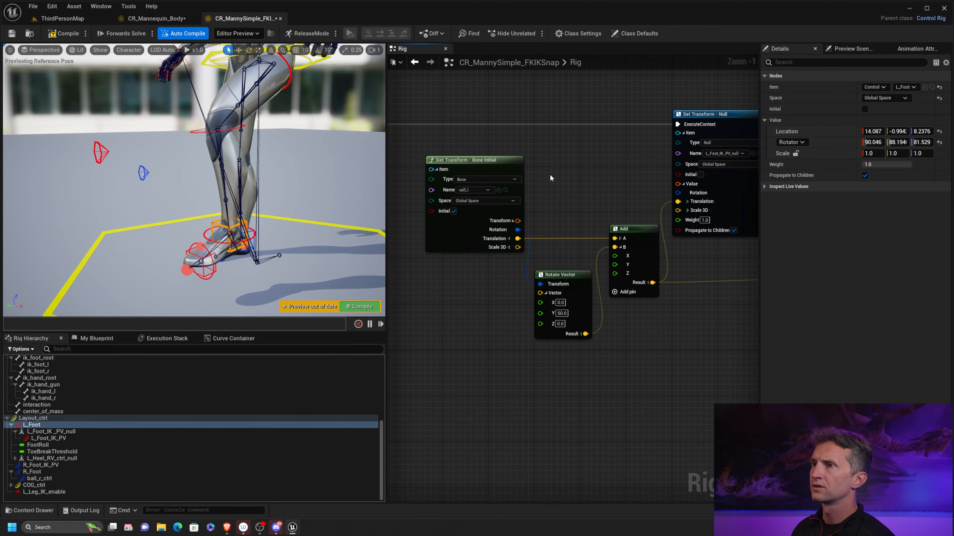
pyautogui.moveTo(476, 139); pyautogui.dragTo(479, 199)
pyautogui.moveTo(570, 253); pyautogui.dragTo(559, 318)
pyautogui.moveTo(631, 200); pyautogui.dragTo(629, 236)
pyautogui.moveTo(637, 174); pyautogui.dragTo(520, 214, button='right')
pyautogui.moveTo(600, 126); pyautogui.dragTo(647, 193)
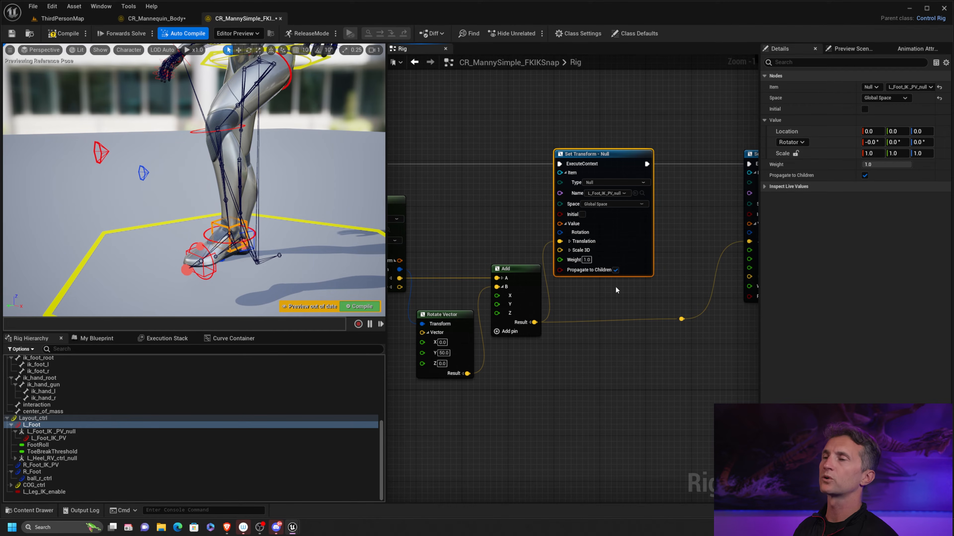
# Paste the Get Transform - Bone, Rotate Vector and Add nodes into the empty space above the Foot Roll comment group
pyautogui.scroll(-7, 619, 395)
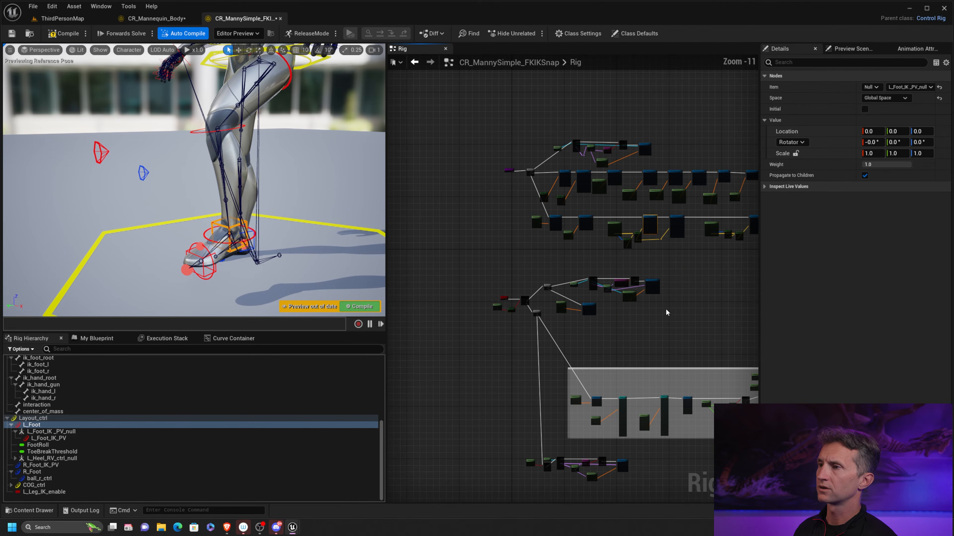
pyautogui.scroll(3, 601, 308)
pyautogui.moveTo(601, 307); pyautogui.dragTo(555, 259, button='right')
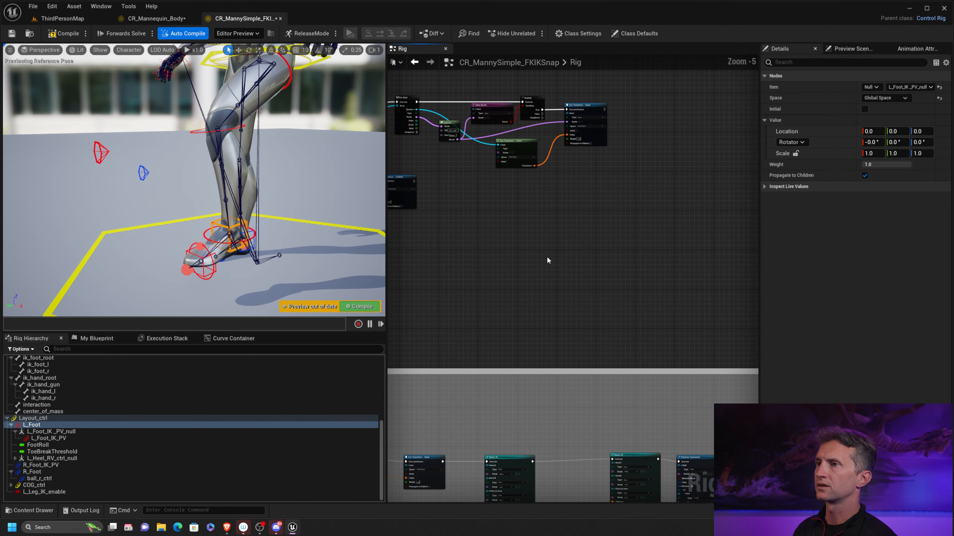
pyautogui.hotkey('ctrl', 'v')
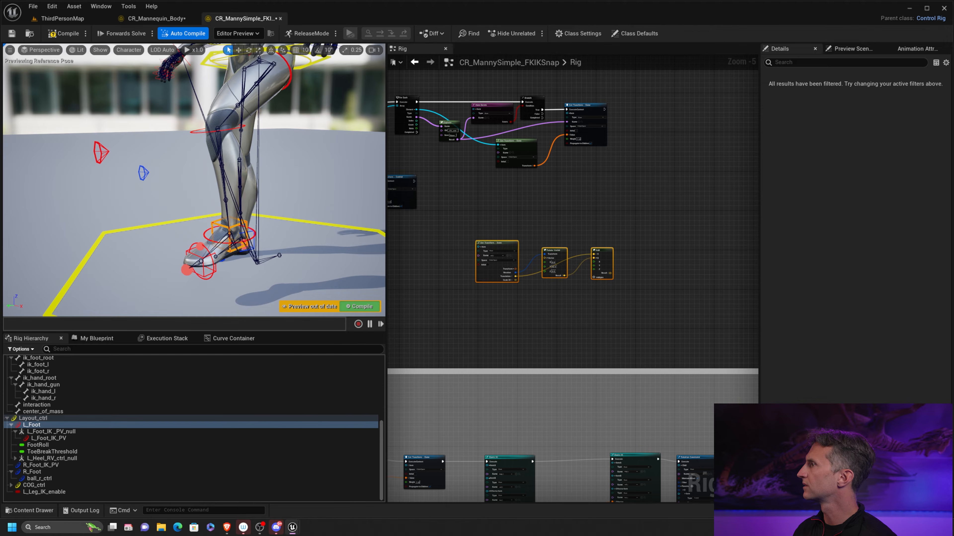
pyautogui.moveTo(638, 257); pyautogui.dragTo(635, 258, button='right')
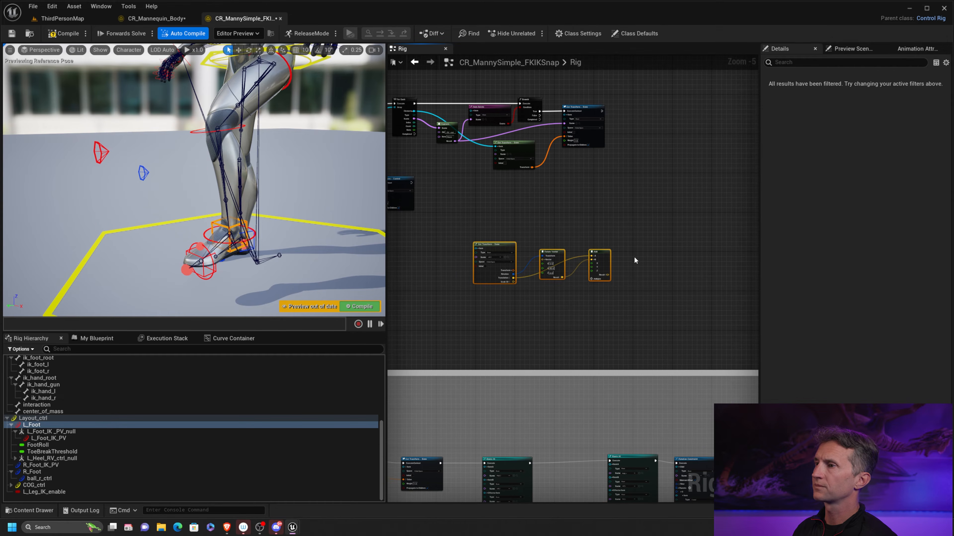
# Paste a Set Transform node for the L_Foot_IK_PV control beside Add and feed Add's Result into its Translation
pyautogui.hotkey('ctrl', 'v')
pyautogui.moveTo(649, 255); pyautogui.dragTo(654, 229)
pyautogui.scroll(2, 621, 218)
pyautogui.moveTo(604, 261); pyautogui.dragTo(611, 173, button='right')
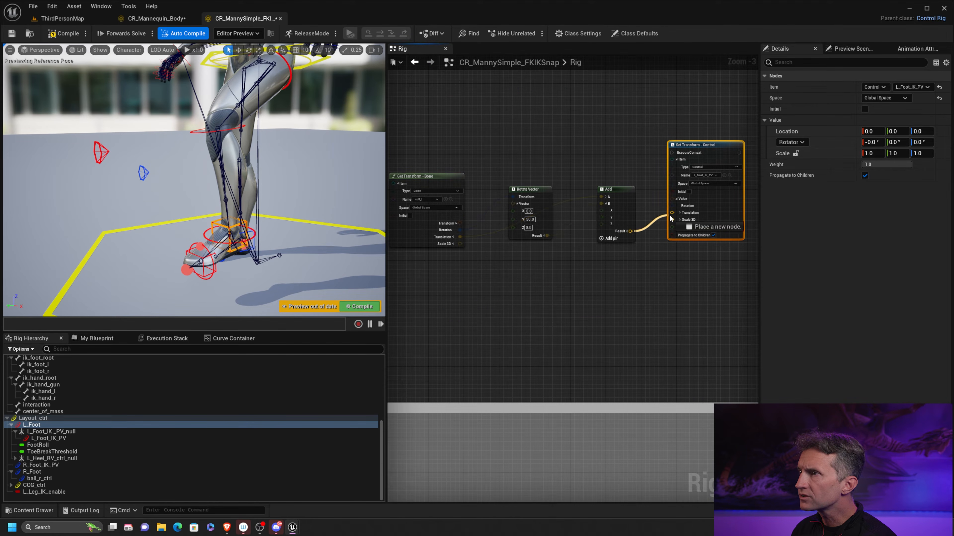
# Try to connect the L_Foot Set Transform's execution output to the L_Foot_IK_PV Set Transform node
pyautogui.moveTo(521, 155); pyautogui.dragTo(722, 213, button='right')
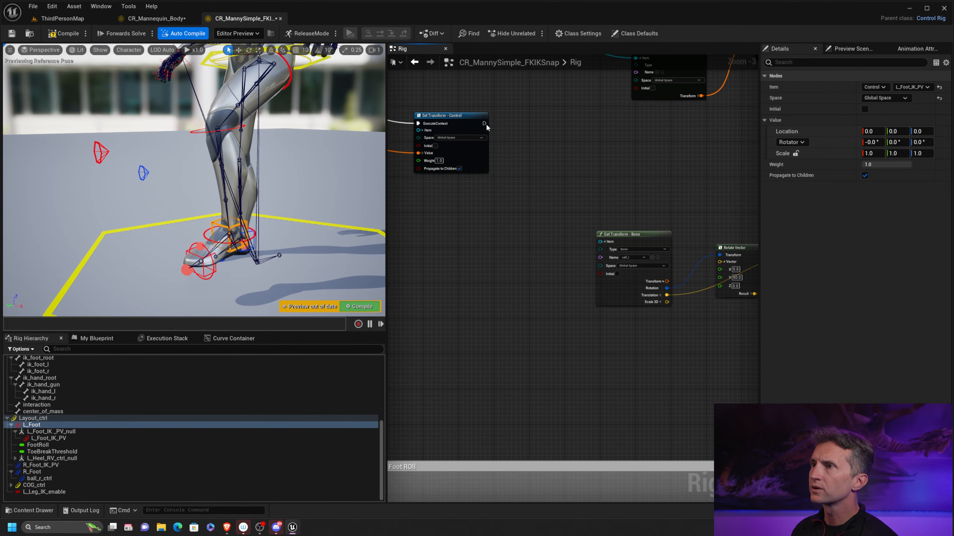
pyautogui.moveTo(479, 123); pyautogui.dragTo(705, 211)
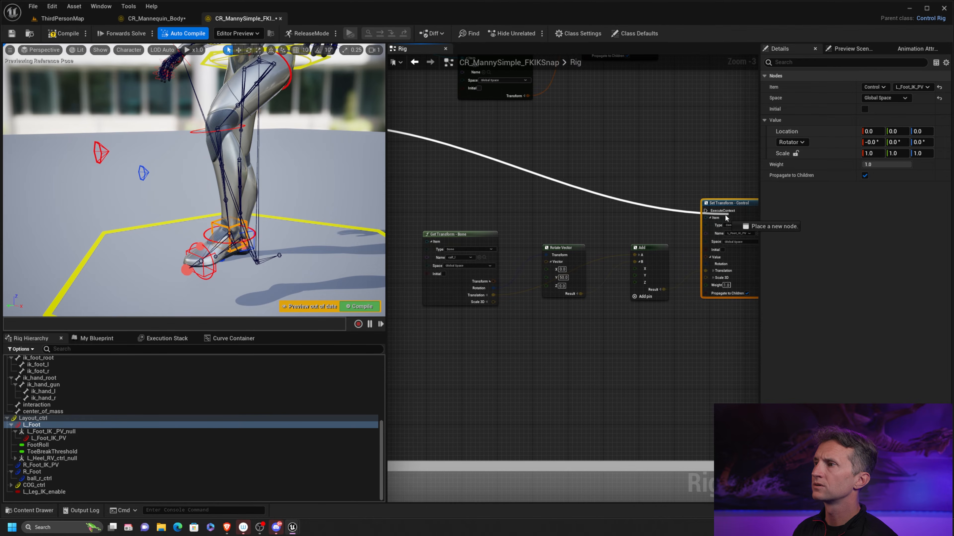
pyautogui.click(636, 231)
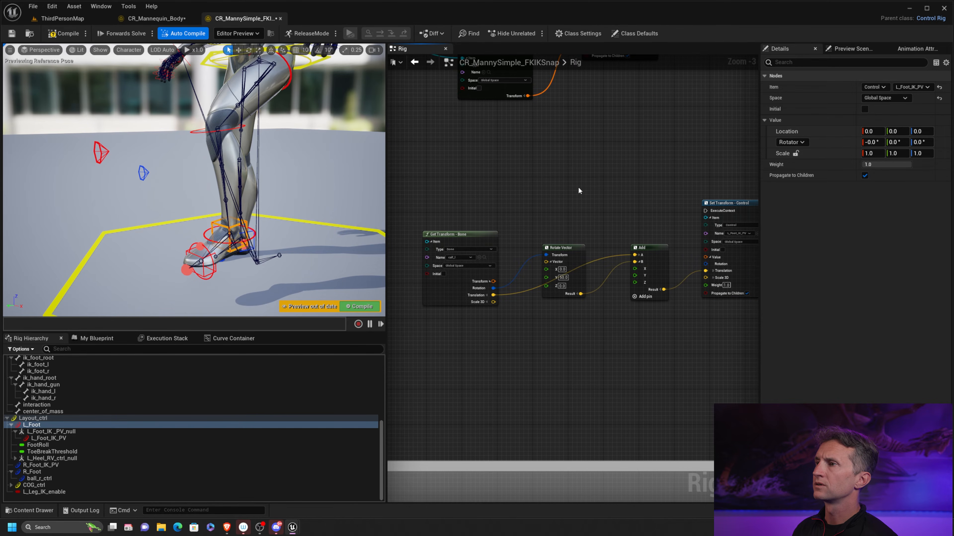
# Connect the L_Foot Set Transform's execution output to the ExecuteContext input of the L_Foot_IK_PV Set Transform node
pyautogui.moveTo(466, 147); pyautogui.dragTo(552, 196, button='right')
pyautogui.moveTo(399, 172); pyautogui.dragTo(644, 260)
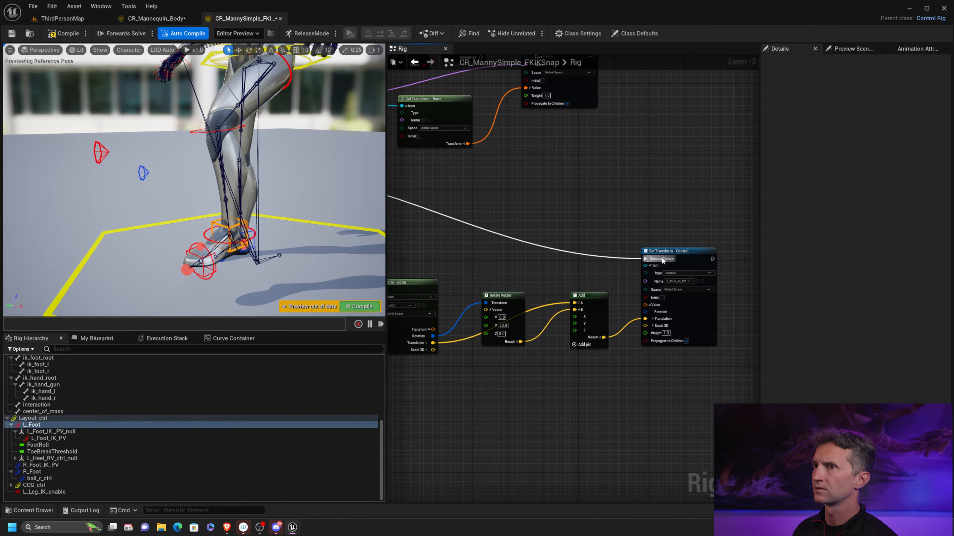
pyautogui.click(385, 222)
# Widen the graph area on both sides and move the calf_l pole vector node group closer to the L_Foot Set Transform node
pyautogui.moveTo(387, 218); pyautogui.dragTo(286, 218)
pyautogui.moveTo(410, 205); pyautogui.dragTo(535, 198, button='right')
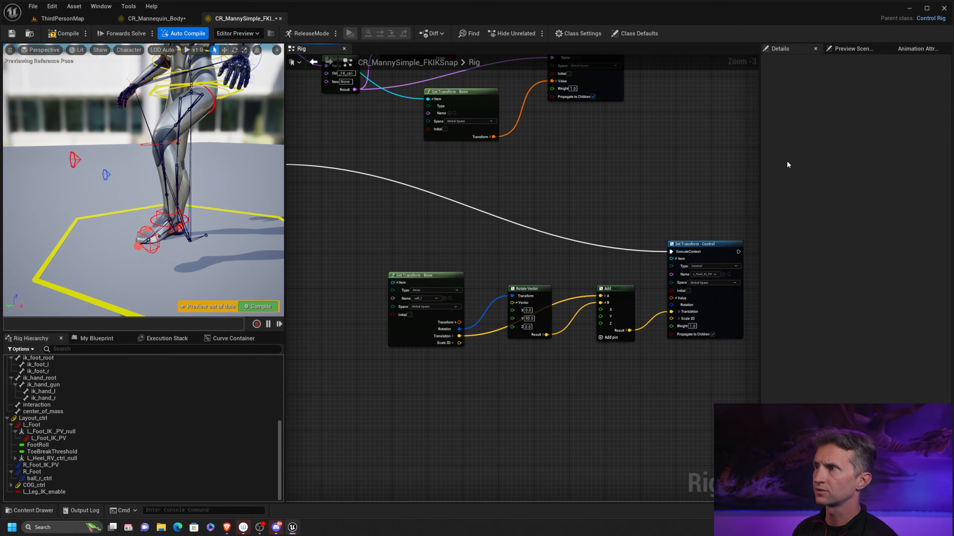
pyautogui.moveTo(760, 162); pyautogui.dragTo(828, 165)
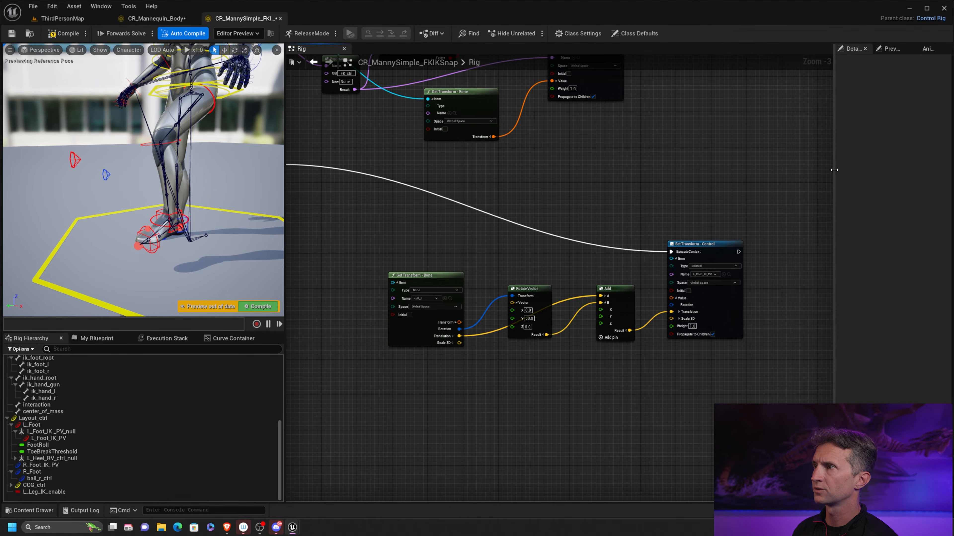
pyautogui.moveTo(482, 176); pyautogui.dragTo(567, 179, button='right')
pyautogui.moveTo(469, 217); pyautogui.dragTo(824, 354)
pyautogui.moveTo(787, 251); pyautogui.dragTo(573, 220)
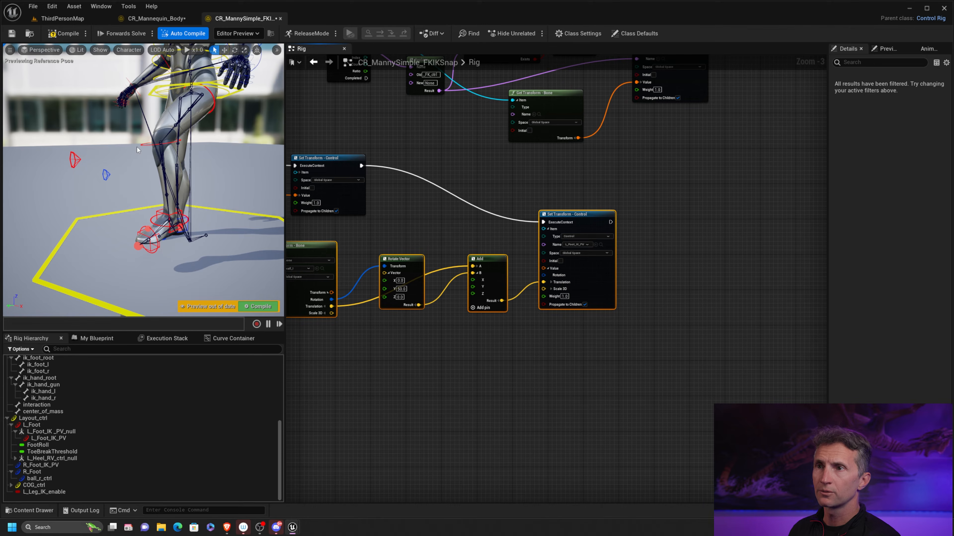
# Rotate calf_l_FK_ctrl in the preview to test how the pole vector control follows the left knee
pyautogui.keyDown('alt'); pyautogui.moveTo(146, 144); pyautogui.dragTo(157, 156); pyautogui.keyUp('alt')
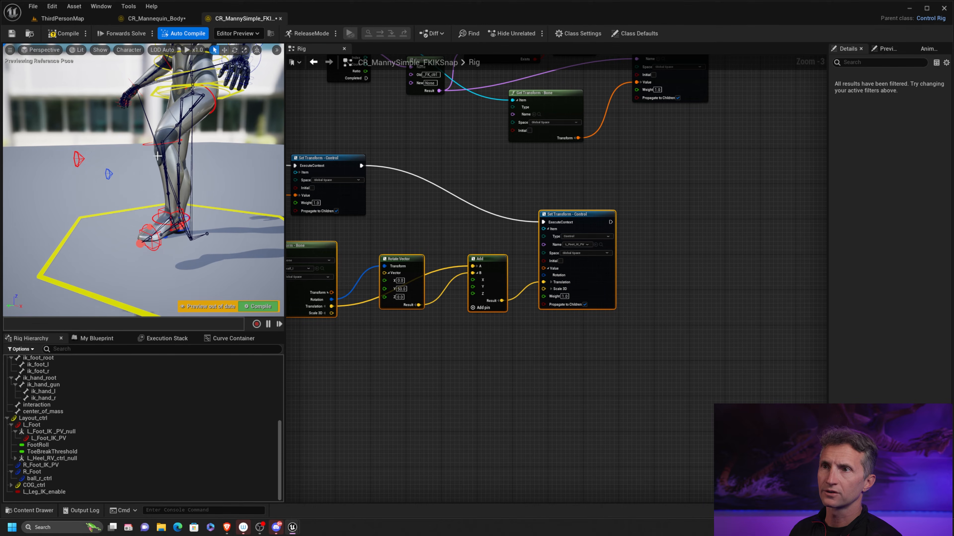
pyautogui.click(148, 145)
pyautogui.press('e')
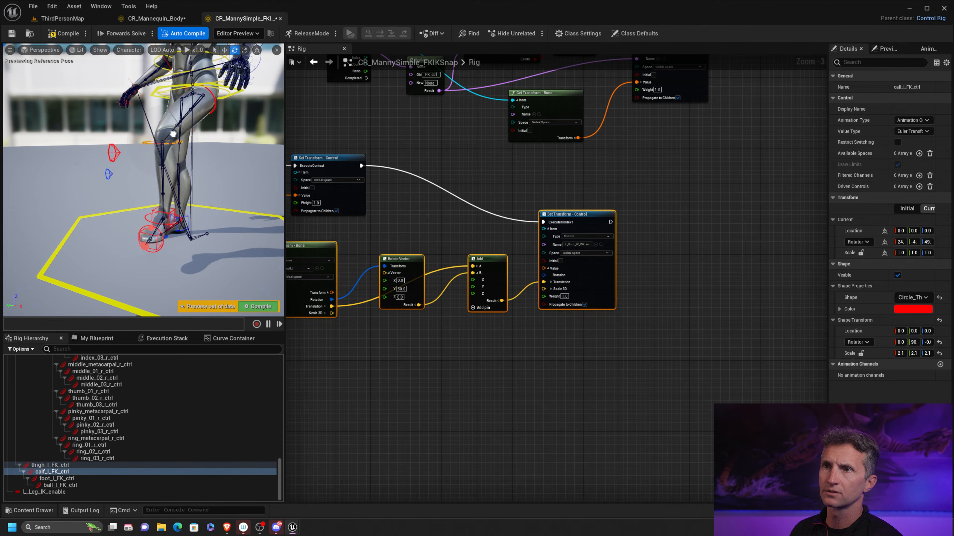
pyautogui.moveTo(173, 133); pyautogui.dragTo(228, 141)
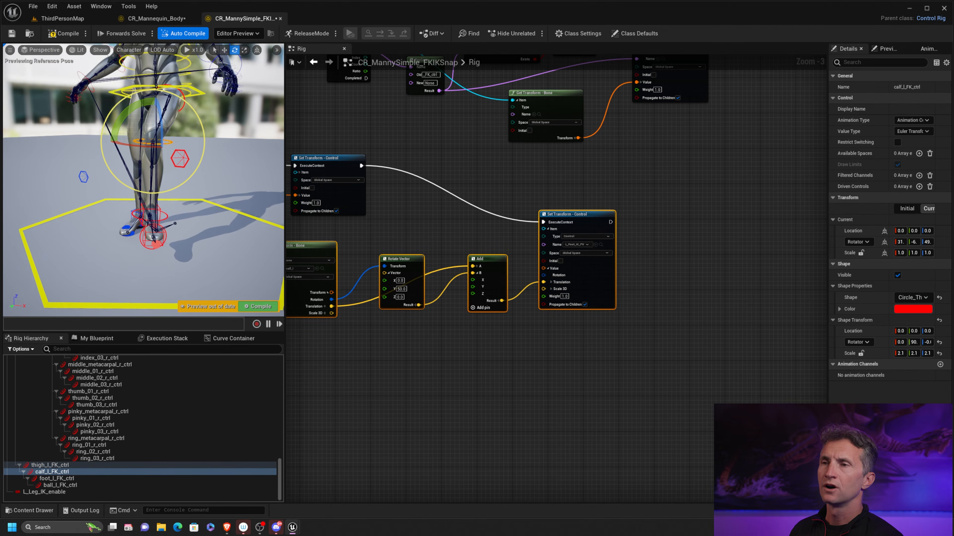
pyautogui.keyDown('alt'); pyautogui.moveTo(234, 203); pyautogui.dragTo(258, 207); pyautogui.keyUp('alt')
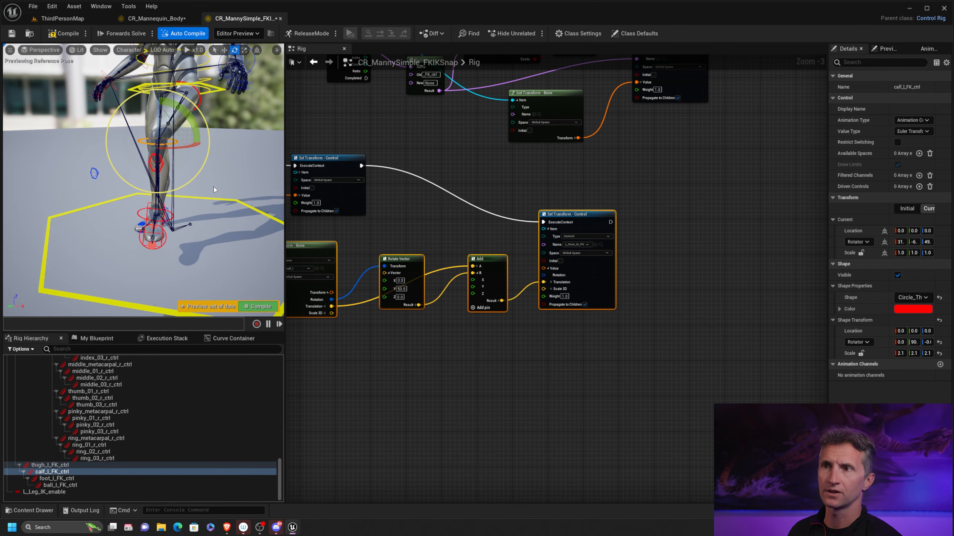
# Toggle Layout_ctrl's L_Leg_IK_enable channel on and off to compare the left leg's IK and FK poses, leaving it off
pyautogui.click(245, 203)
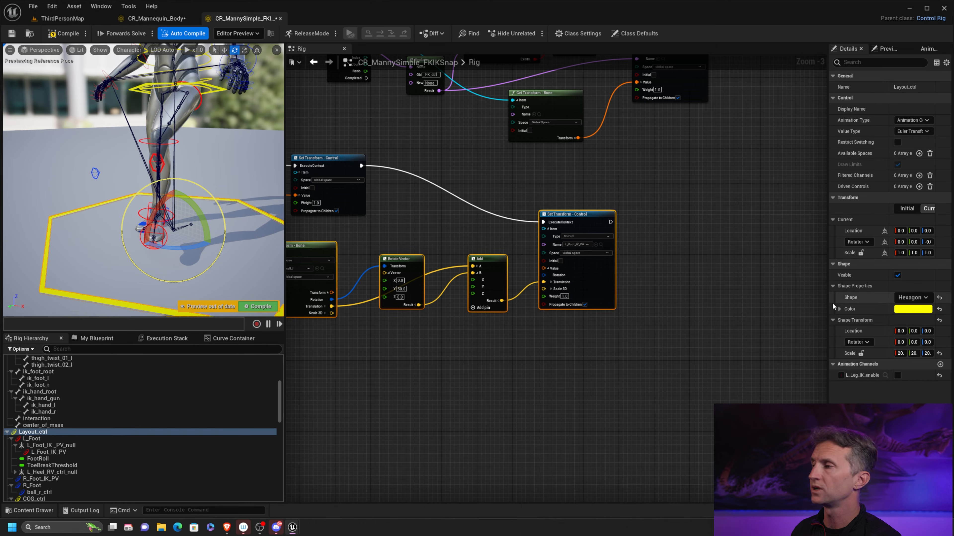
pyautogui.click(897, 376)
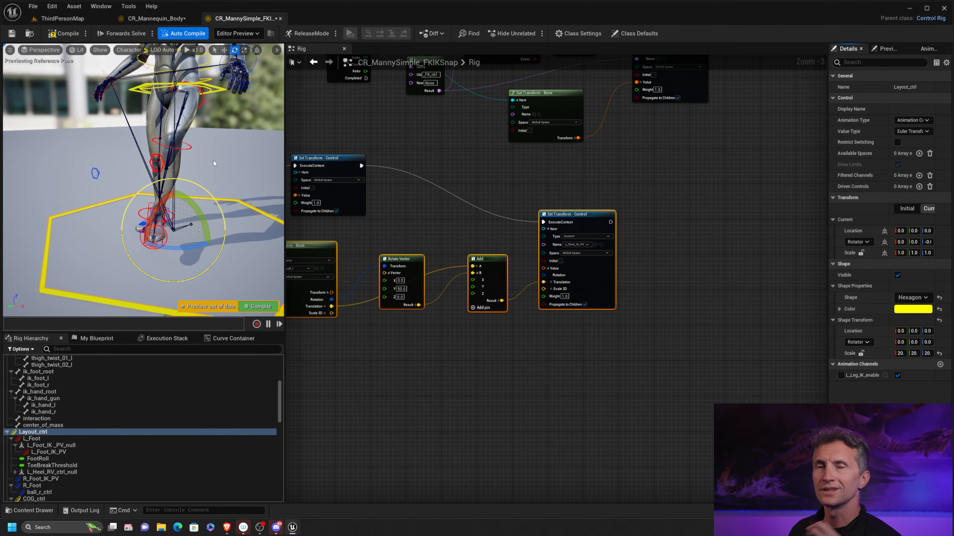
pyautogui.click(897, 376)
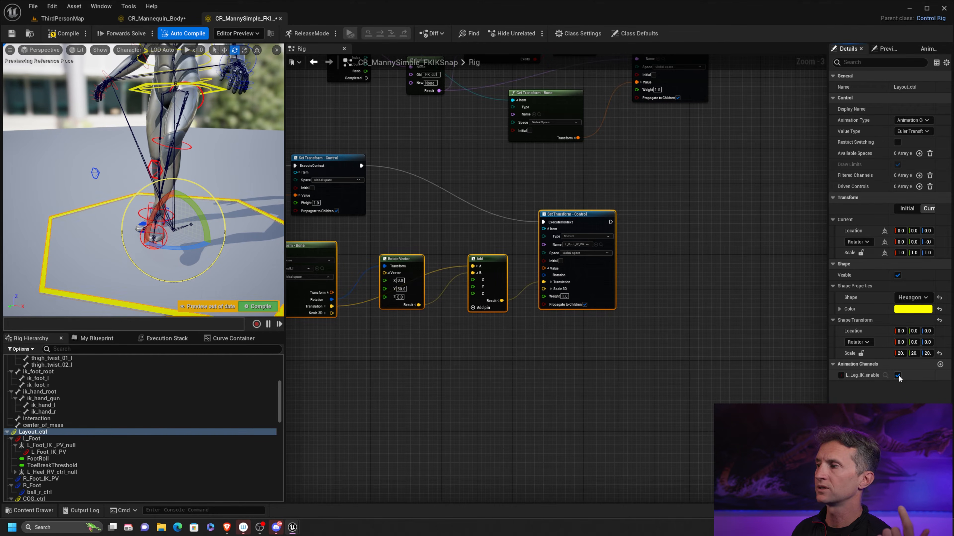
pyautogui.click(897, 376)
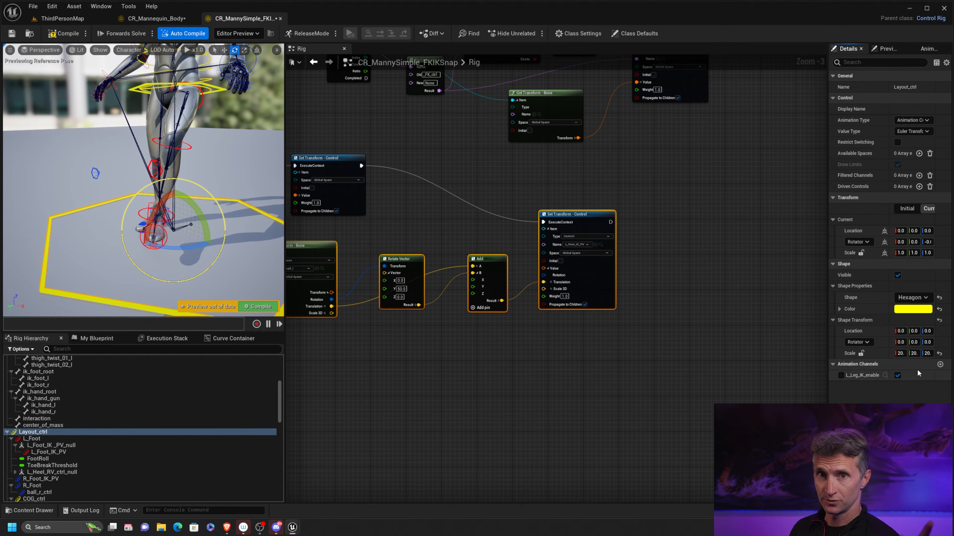
pyautogui.click(897, 375)
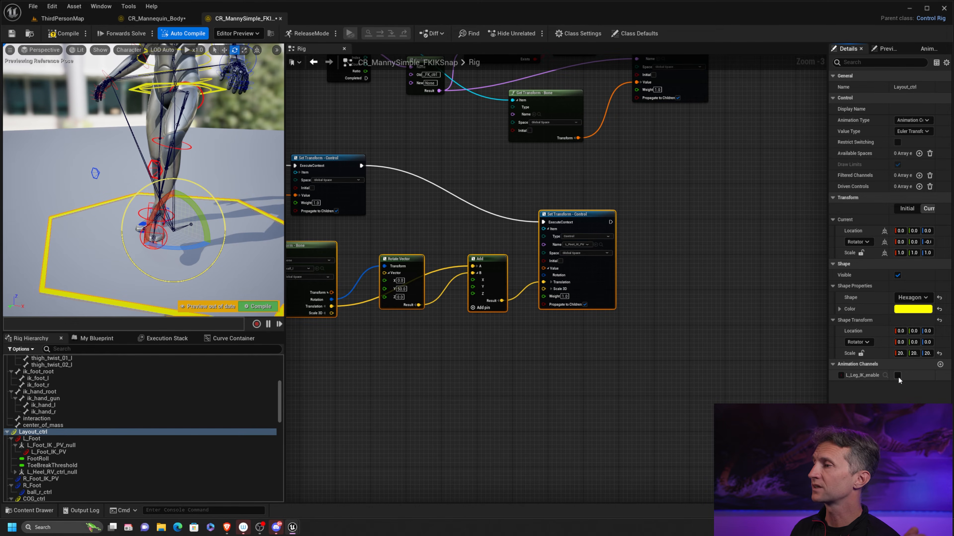
pyautogui.click(897, 375)
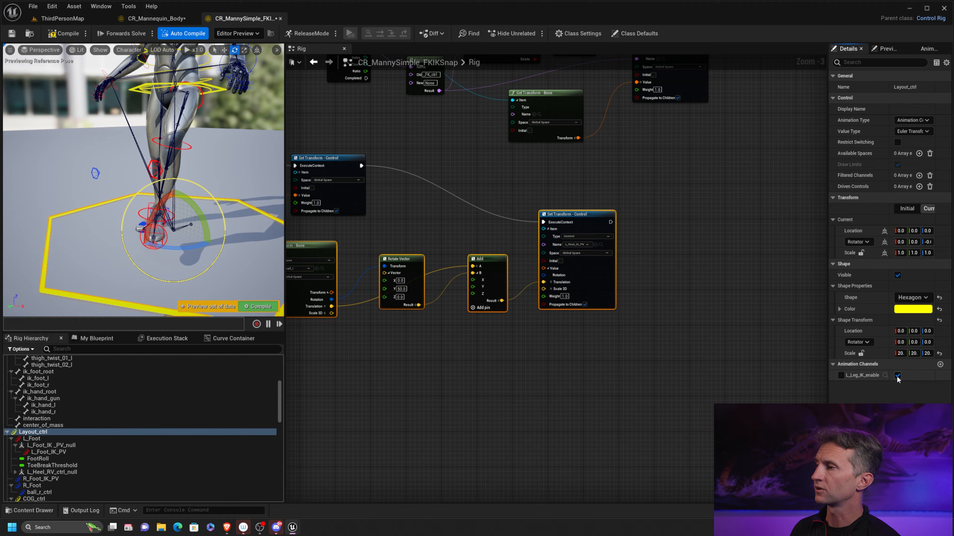
pyautogui.click(898, 375)
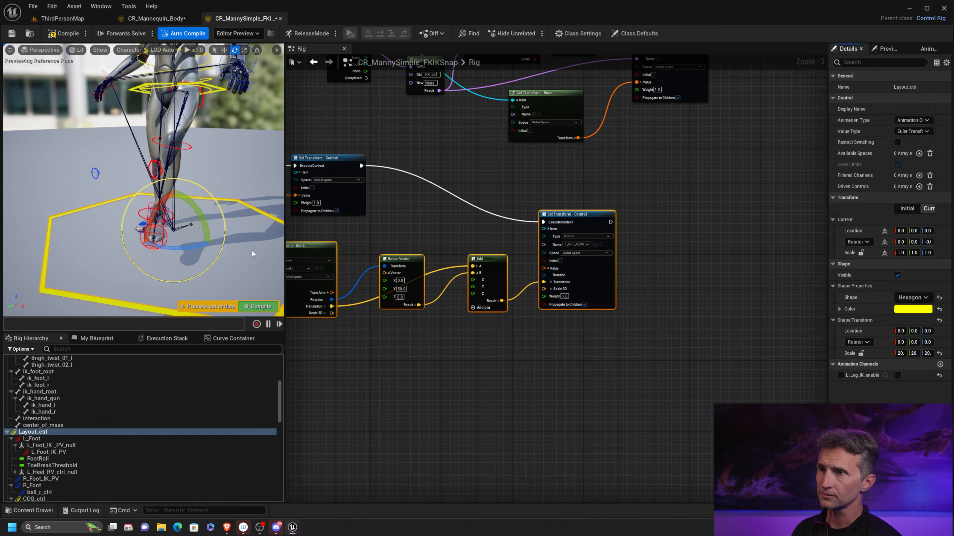
# Undo the accidental foot_l bone selection and rotate foot_l_FK_ctrl to pose the left foot
pyautogui.keyDown('alt'); pyautogui.moveTo(252, 250); pyautogui.dragTo(199, 244); pyautogui.keyUp('alt')
pyautogui.scroll(-6, 252, 250)
pyautogui.scroll(8, 252, 250)
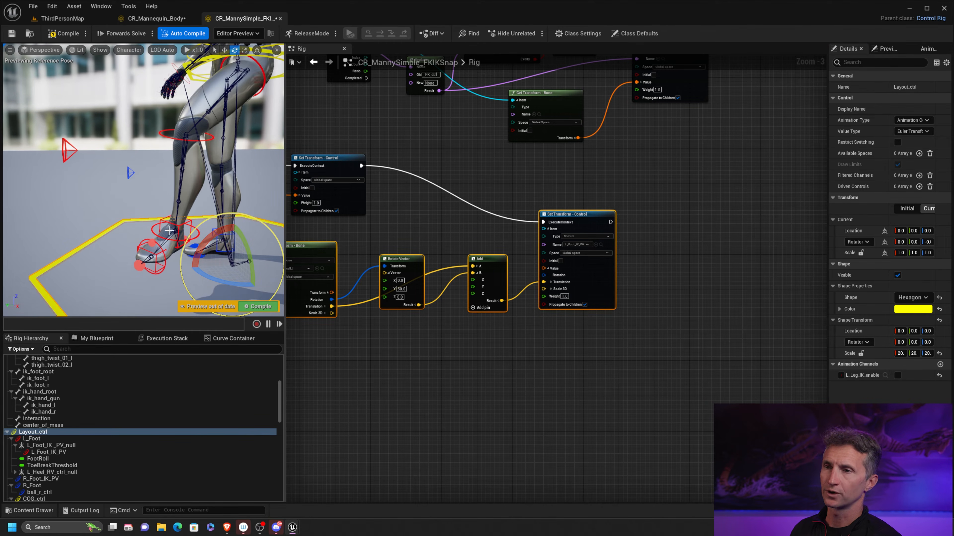
pyautogui.click(162, 237)
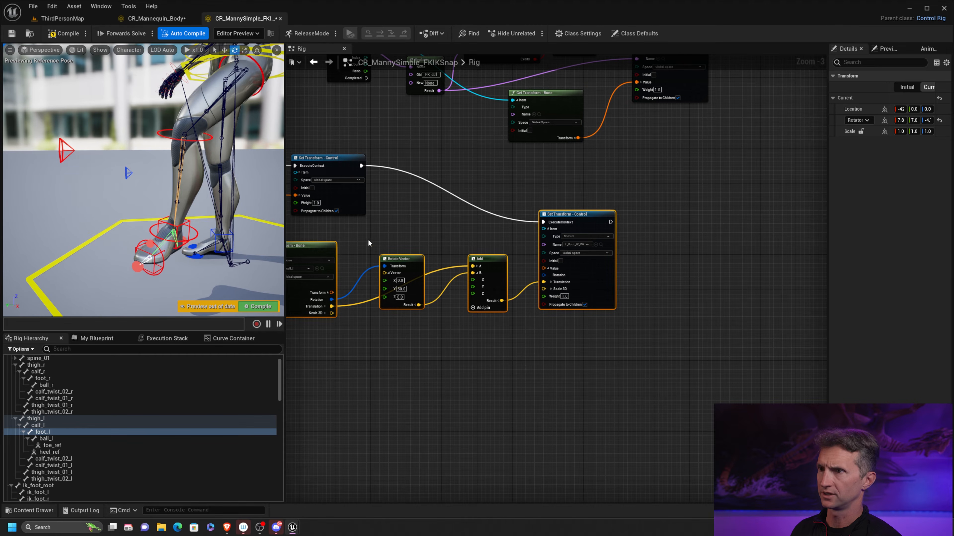
pyautogui.hotkey('ctrl', 'z')
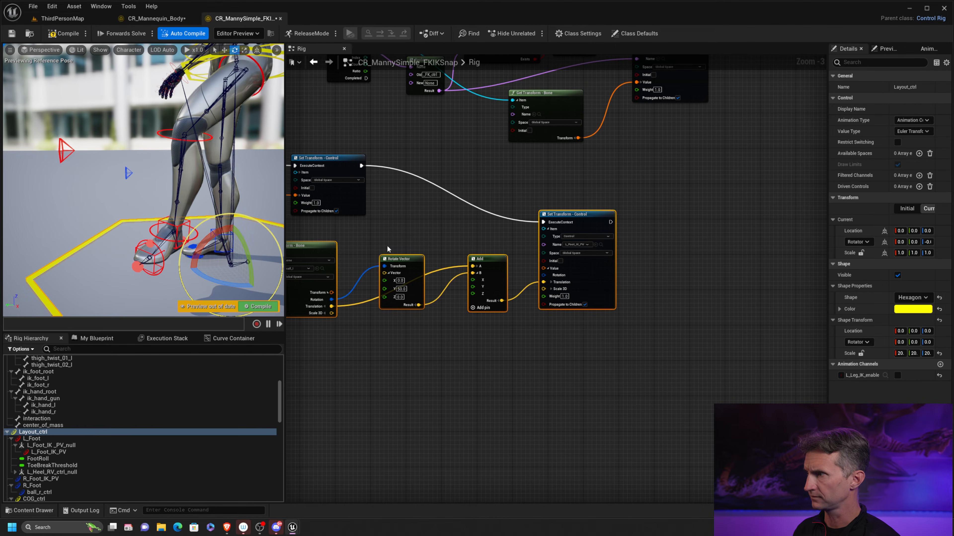
pyautogui.click(152, 230)
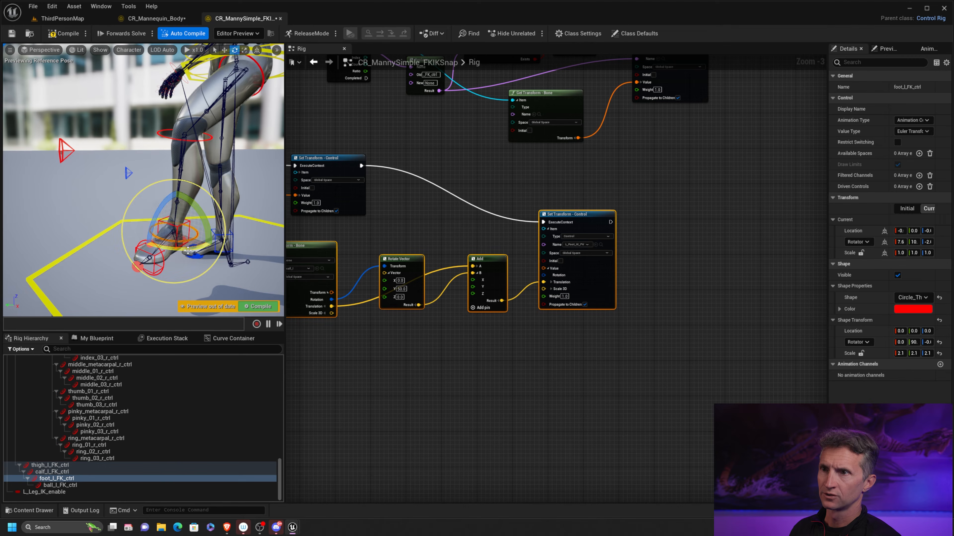
pyautogui.keyDown('alt'); pyautogui.moveTo(193, 254); pyautogui.dragTo(270, 255); pyautogui.keyUp('alt')
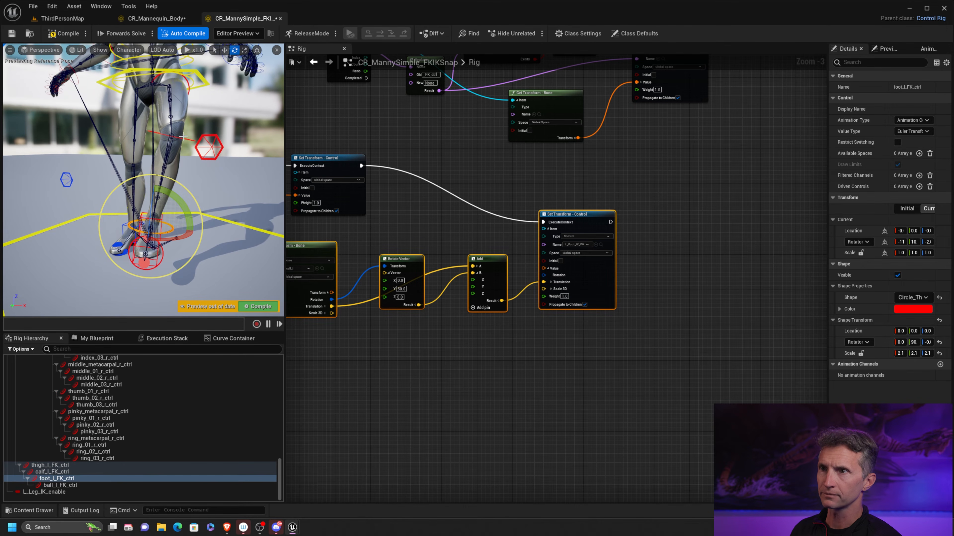
# Rotate calf_l_FK_ctrl and ball_l_FK_ctrl to pose the lower left leg and toes
pyautogui.click(192, 141)
pyautogui.moveTo(206, 172); pyautogui.dragTo(85, 250)
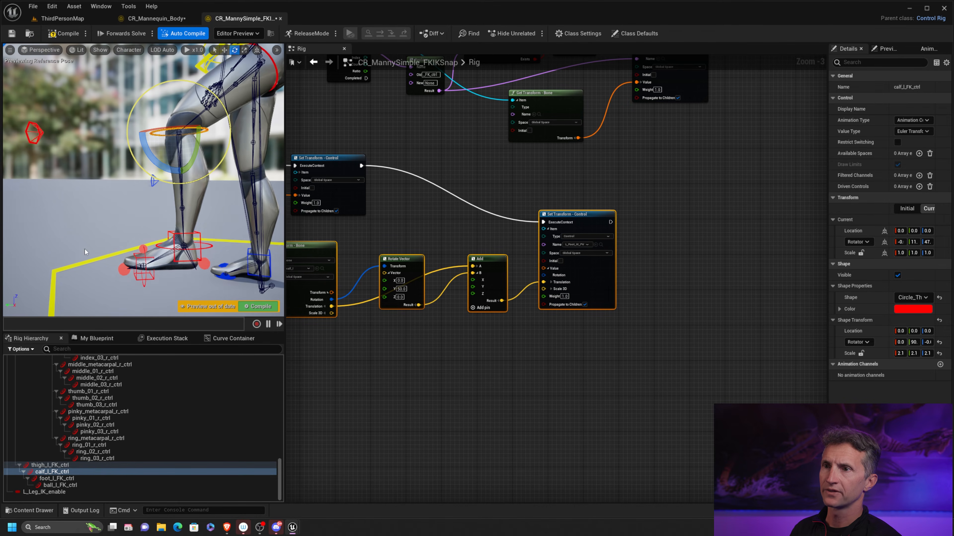
pyautogui.click(146, 284)
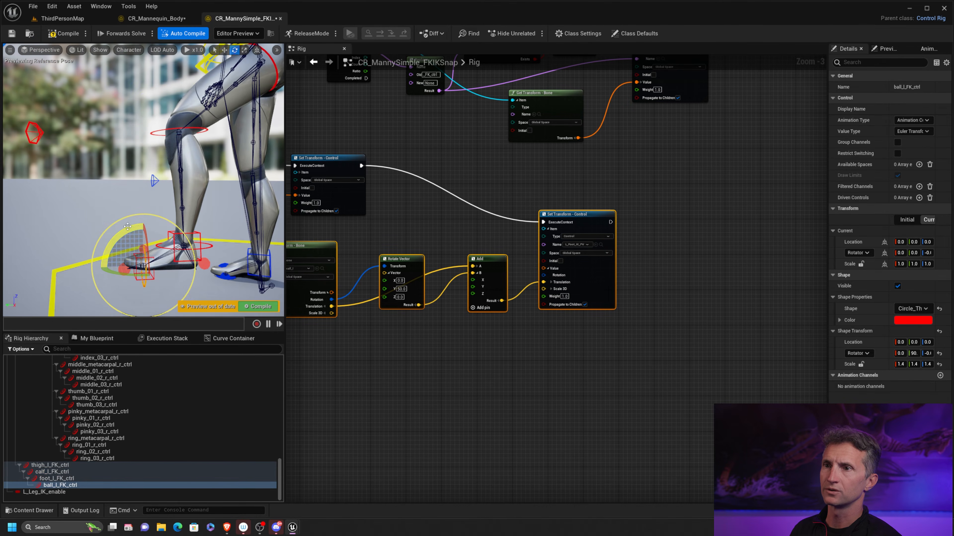
pyautogui.moveTo(102, 285); pyautogui.dragTo(181, 122)
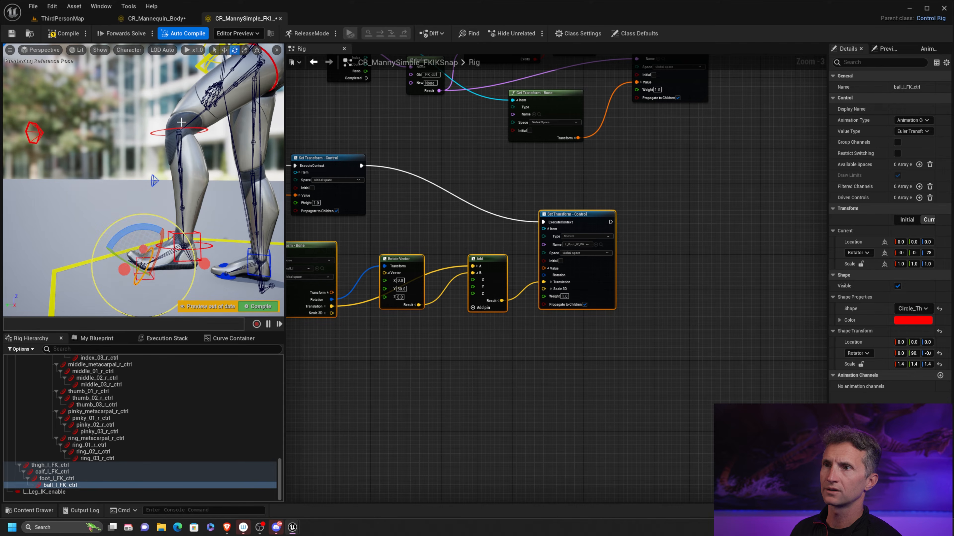
# Bend the left knee further with calf_l_FK_ctrl and adjust ball_l_FK_ctrl to compare the IK foot controls with the lifted foot
pyautogui.click(161, 131)
pyautogui.moveTo(151, 154); pyautogui.dragTo(175, 178)
pyautogui.moveTo(175, 179); pyautogui.dragTo(140, 132, button='middle')
pyautogui.moveTo(228, 213)
pyautogui.keyDown('alt'); pyautogui.mouseDown()
pyautogui.moveTo(188, 226)
pyautogui.moveTo(223, 215)
pyautogui.moveTo(216, 201)
pyautogui.mouseUp(); pyautogui.keyUp('alt')
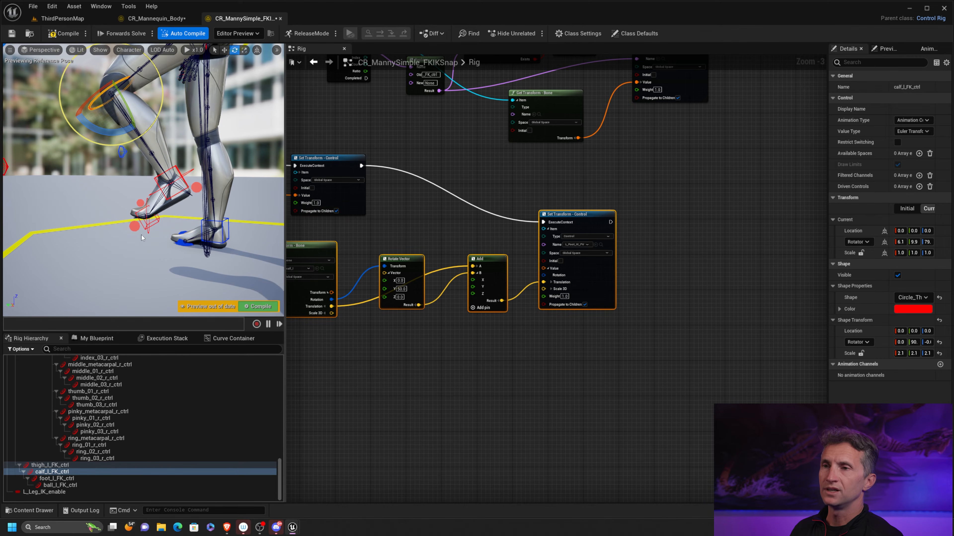
pyautogui.click(147, 226)
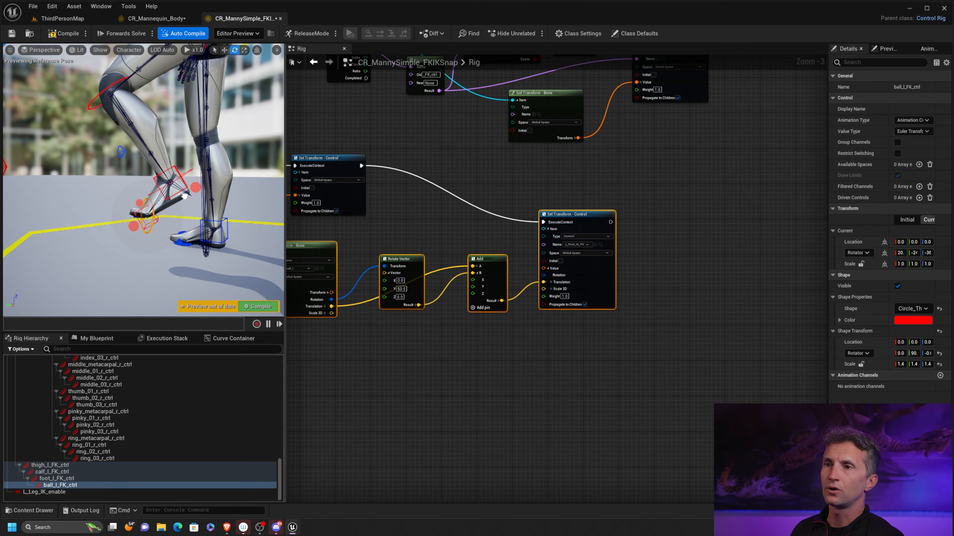
pyautogui.moveTo(152, 200); pyautogui.dragTo(154, 179)
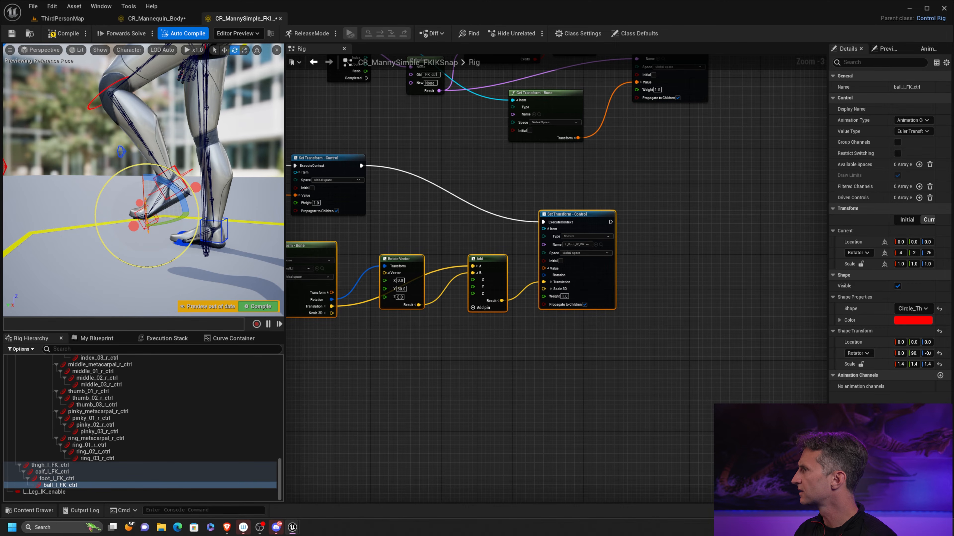
# Move the L_Foot Set Transform node up and delete the foot_l Get Transform - Bone node that feeds its Value
pyautogui.moveTo(474, 213); pyautogui.dragTo(783, 217, button='right')
pyautogui.moveTo(680, 143); pyautogui.dragTo(639, 183, button='right')
pyautogui.scroll(2, 644, 187)
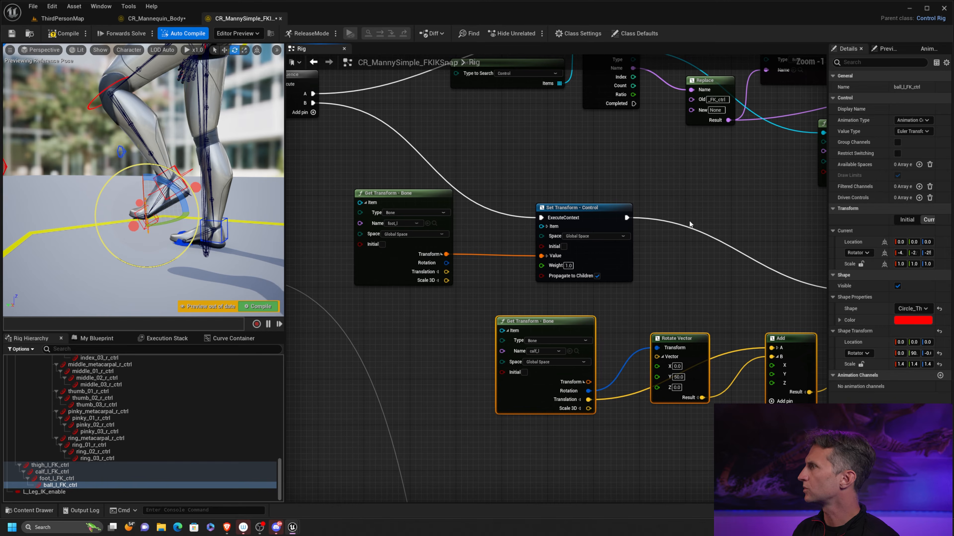
pyautogui.moveTo(585, 215); pyautogui.dragTo(620, 214, button='right')
pyautogui.moveTo(619, 214); pyautogui.dragTo(625, 178)
pyautogui.click(416, 202)
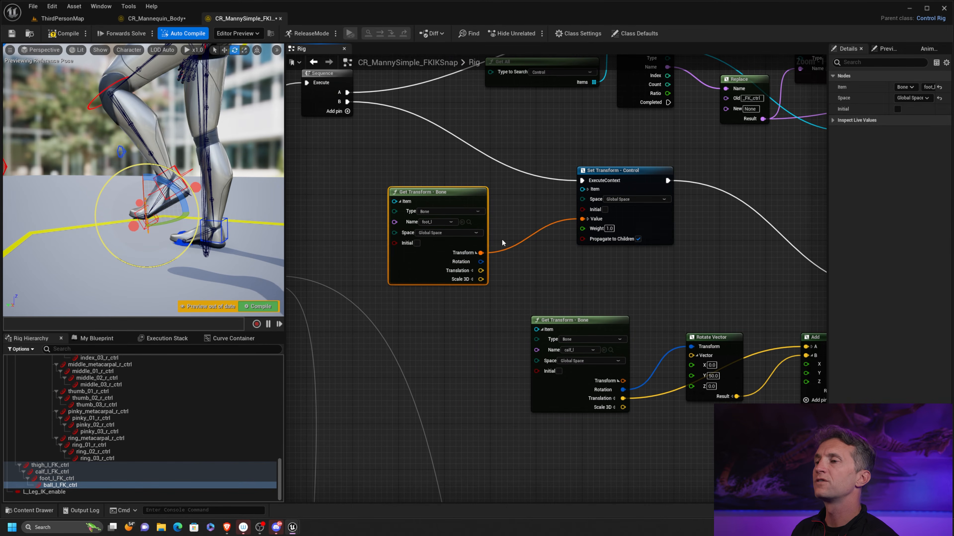
pyautogui.press('Delete')
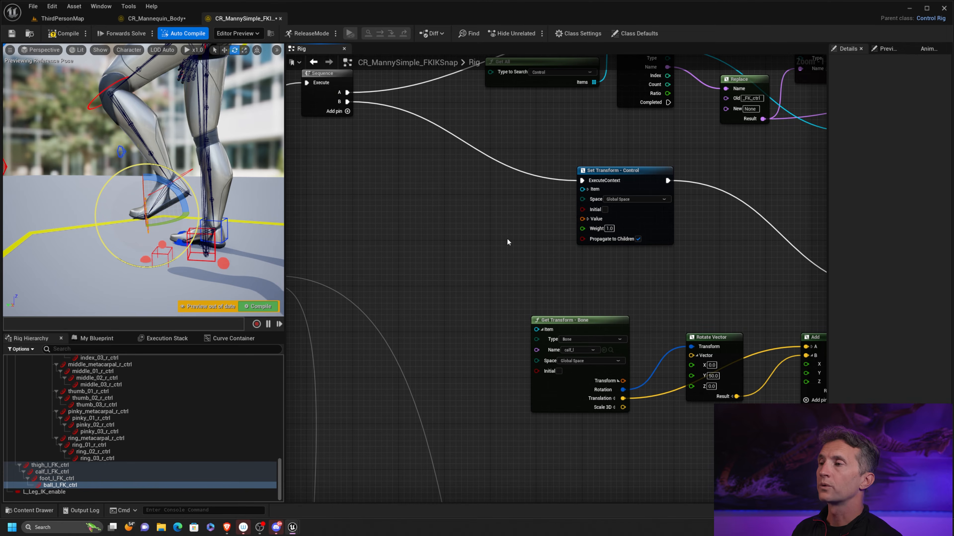
# Add a Project to new Parent node in the space between the Sequence and the L_Foot Set Transform node
pyautogui.rightClick(432, 219)
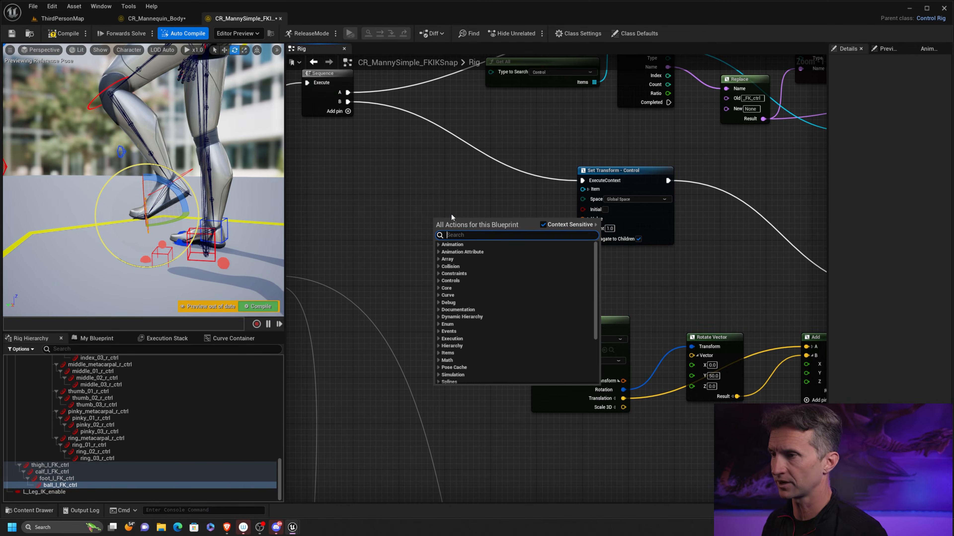
pyautogui.write('project')
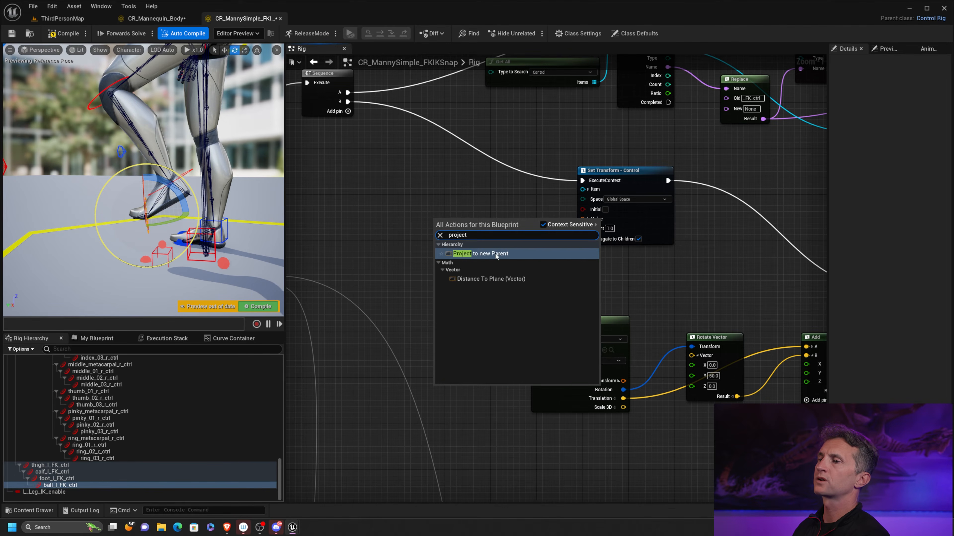
pyautogui.click(496, 253)
pyautogui.moveTo(502, 229); pyautogui.dragTo(468, 188)
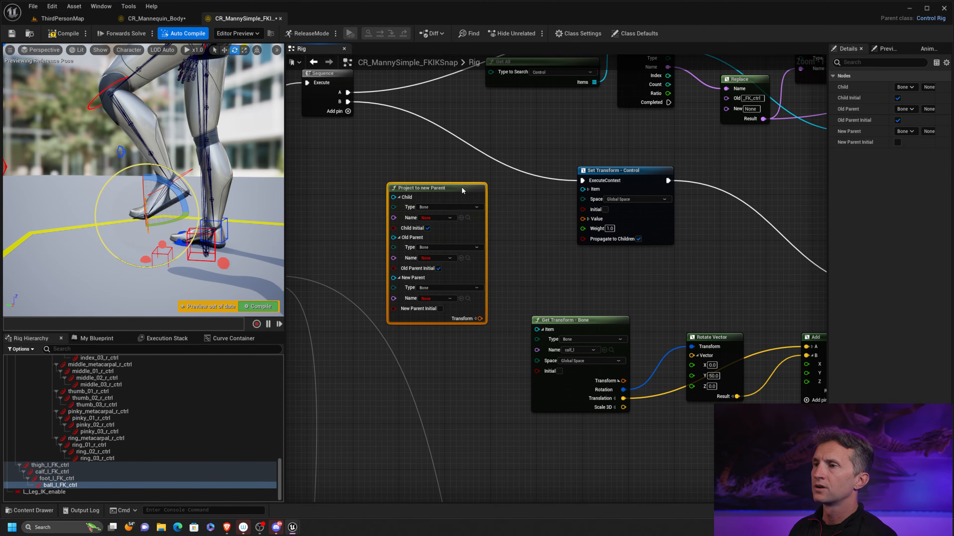
# Set the Project to new Parent node's Child to the control L_Foot and move the node up beside the L_Foot Set Transform node
pyautogui.click(454, 203)
pyautogui.click(442, 223)
pyautogui.click(455, 212)
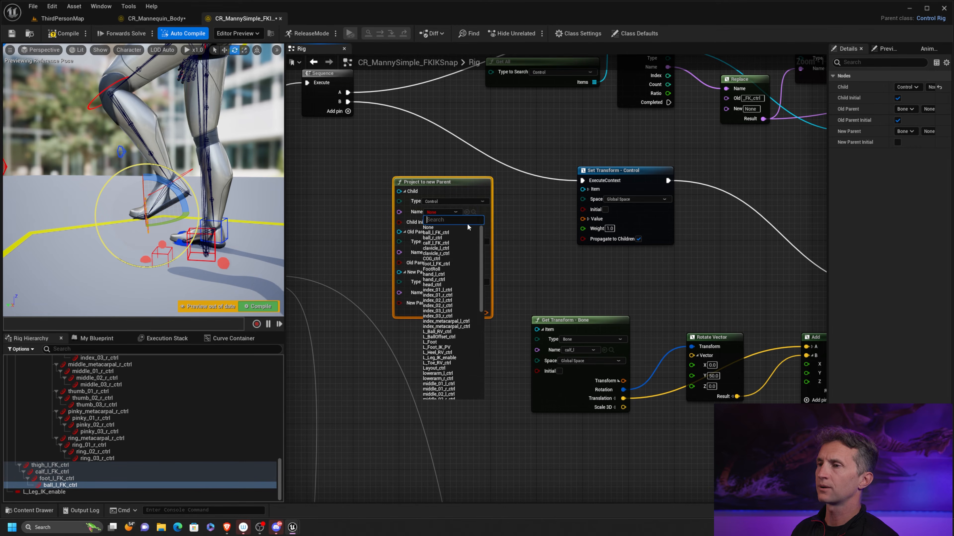
pyautogui.click(462, 229)
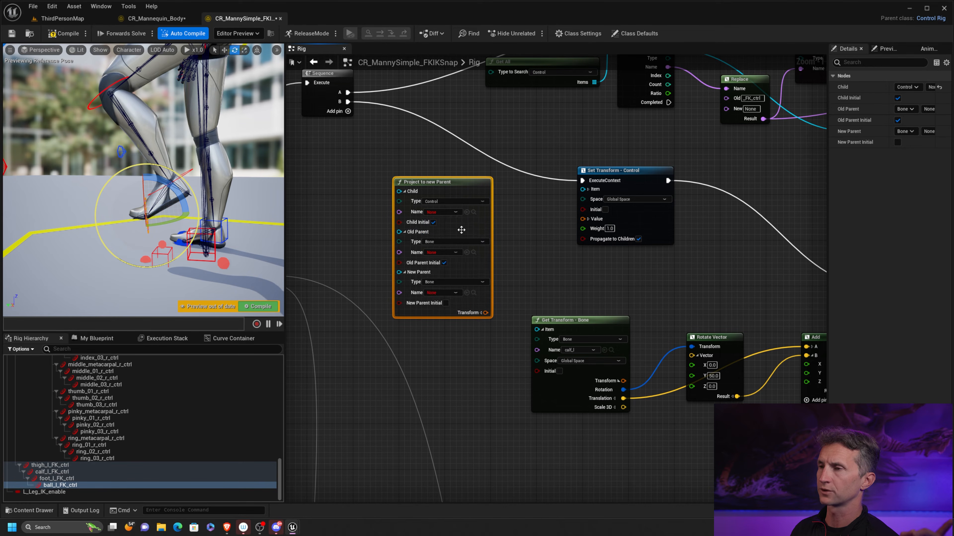
pyautogui.click(455, 211)
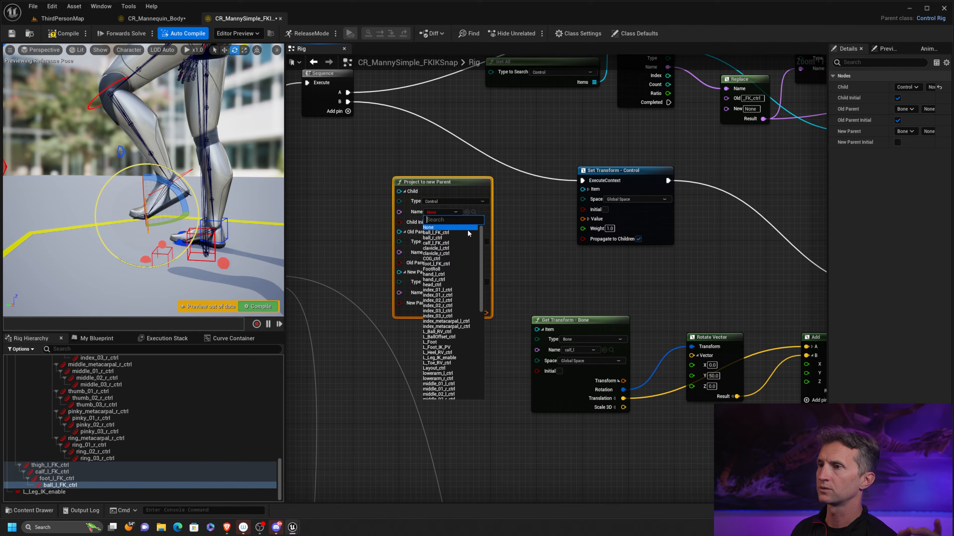
pyautogui.click(453, 341)
pyautogui.moveTo(442, 172); pyautogui.dragTo(437, 154)
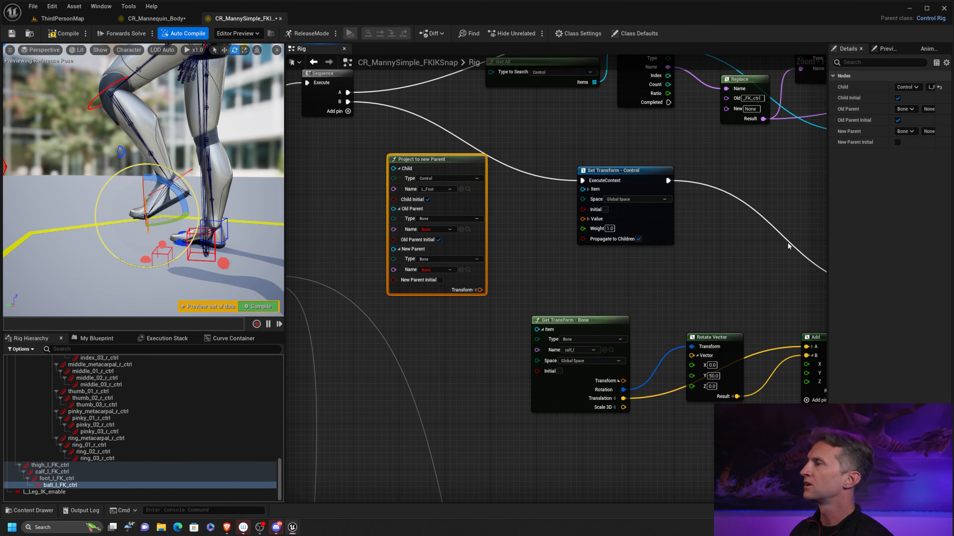
# Set both the Old Parent and New Parent of the Project to new Parent node to the bone ball_l
pyautogui.click(437, 230)
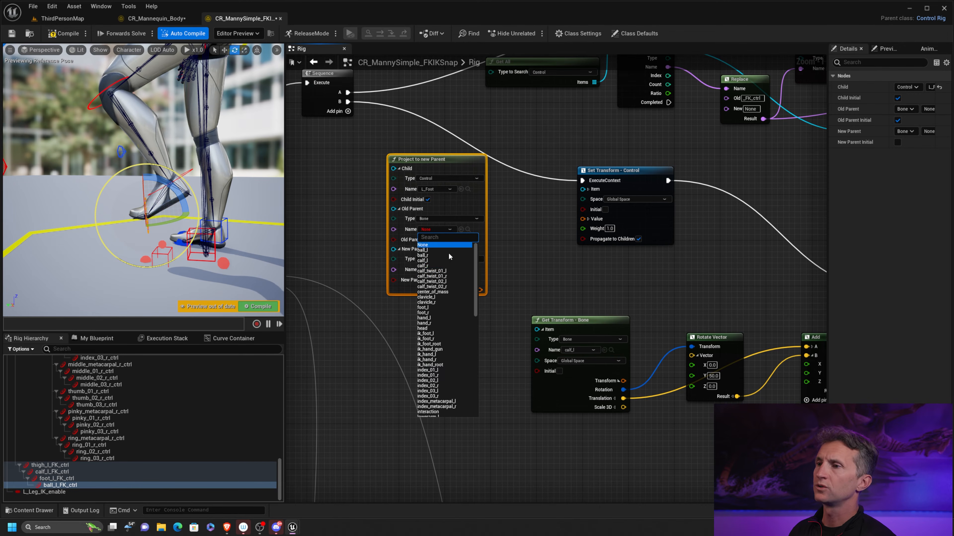
pyautogui.click(441, 250)
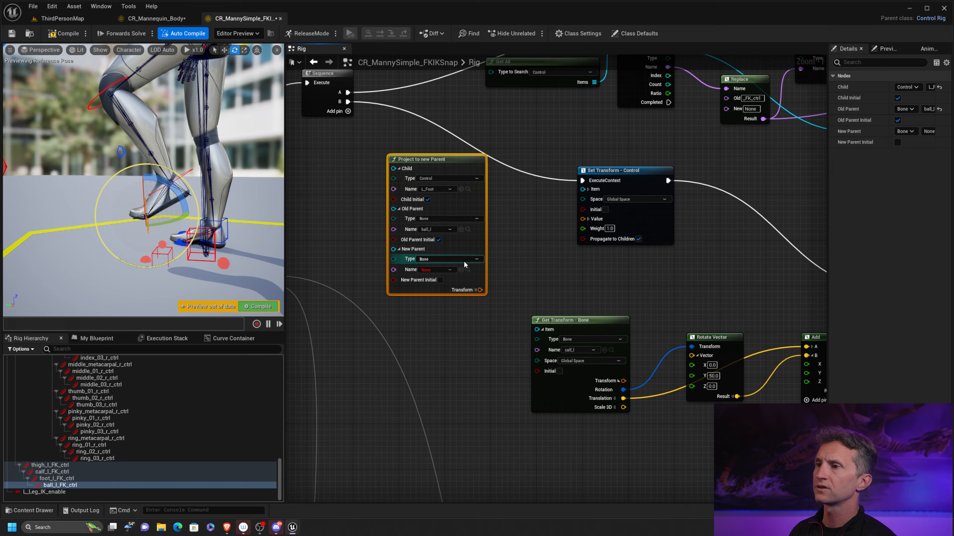
pyautogui.click(450, 270)
pyautogui.click(463, 295)
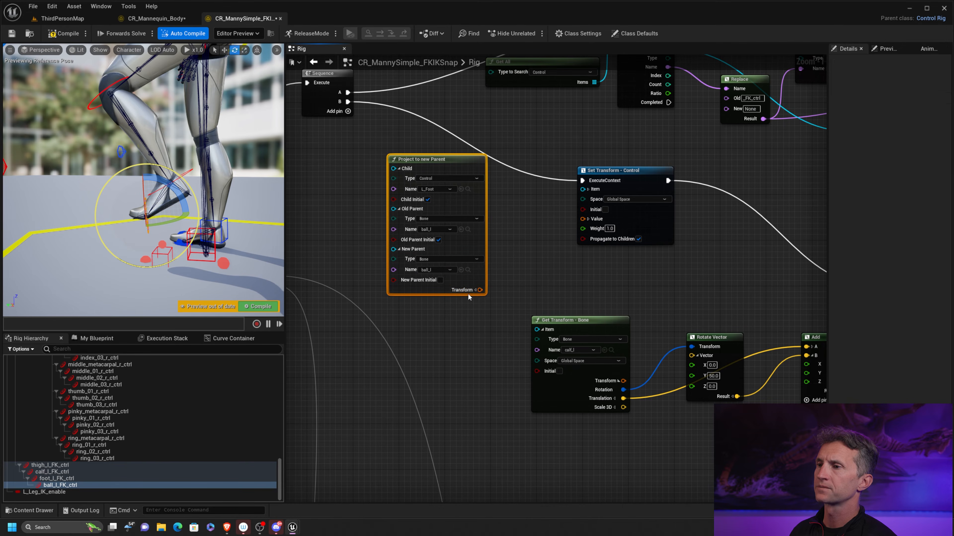
# Connect the projected Transform to the Value of the L_Foot Set Transform node, tidy the node's placement, and compile the rig
pyautogui.moveTo(480, 290); pyautogui.dragTo(583, 219)
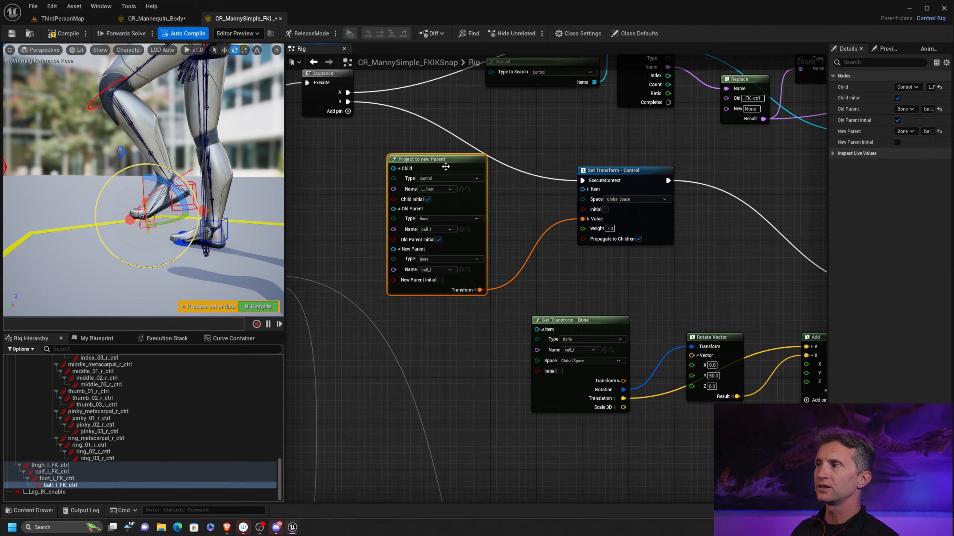
pyautogui.moveTo(446, 167); pyautogui.dragTo(451, 184)
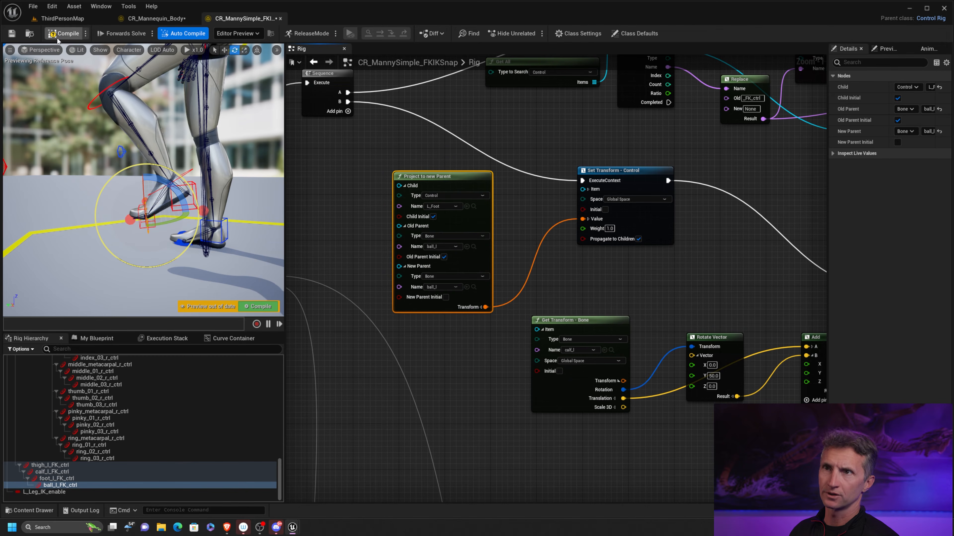
pyautogui.click(57, 38)
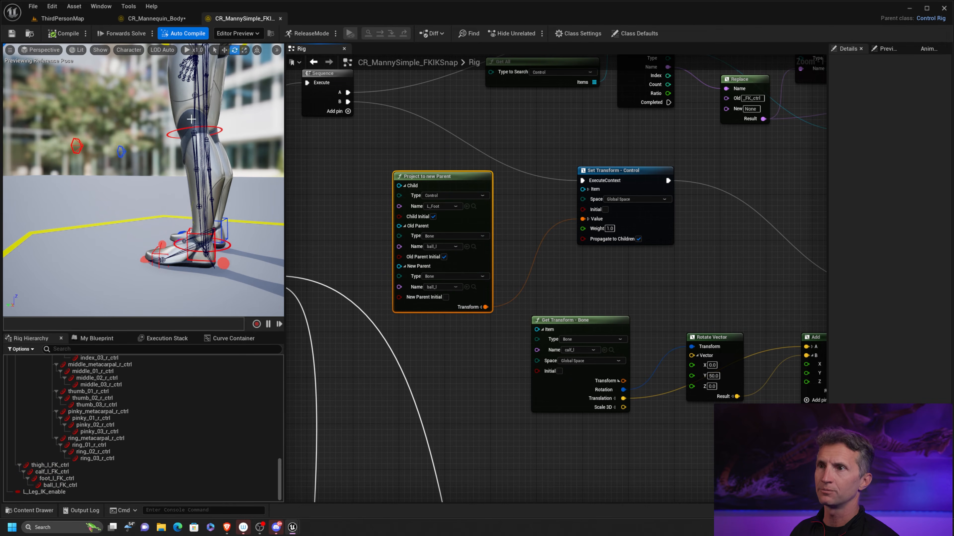
# Switch the left leg to FK by turning off L_Leg_IK_enable on Layout_ctrl
pyautogui.moveTo(245, 106); pyautogui.dragTo(235, 120, button='middle')
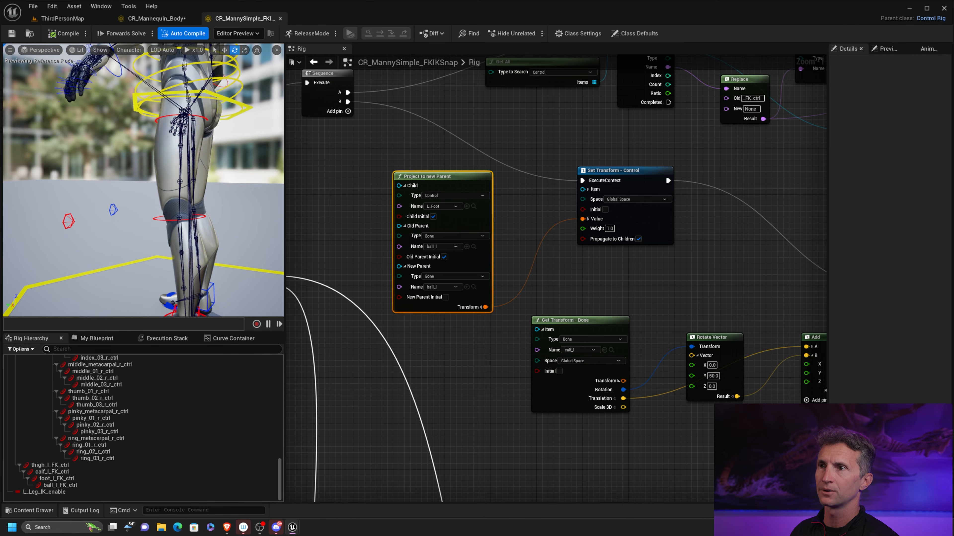
pyautogui.click(206, 118)
pyautogui.moveTo(210, 130); pyautogui.dragTo(255, 251)
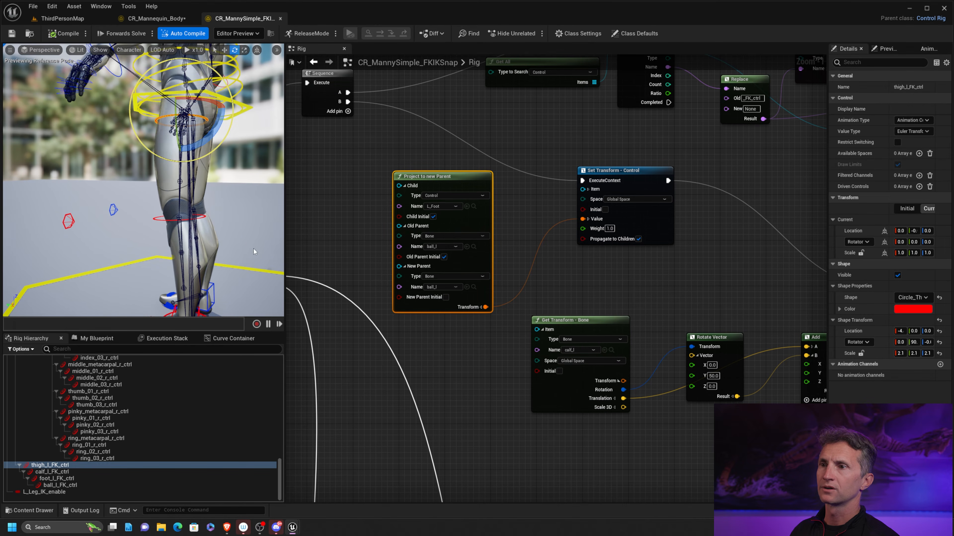
pyautogui.click(249, 268)
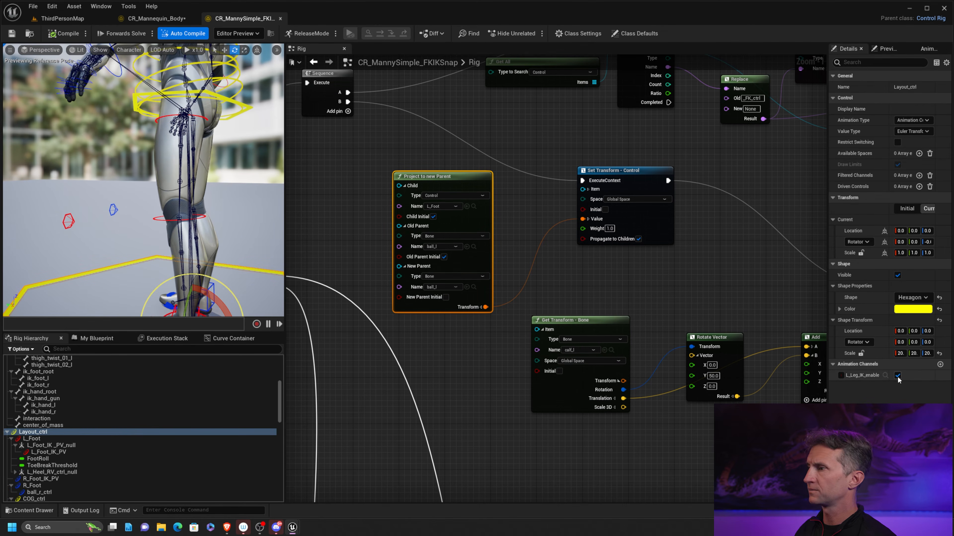
# Rotate thigh_l_FK_ctrl and calf_l_FK_ctrl to lift the left leg and bend its knee
pyautogui.click(207, 120)
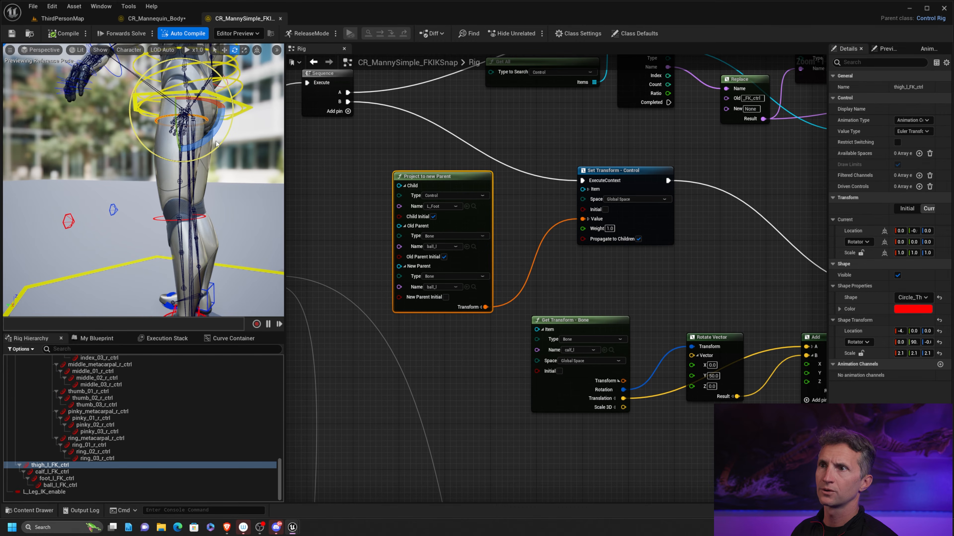
pyautogui.moveTo(204, 124); pyautogui.dragTo(199, 170)
pyautogui.click(111, 180)
pyautogui.moveTo(199, 170); pyautogui.dragTo(240, 190, button='right')
pyautogui.keyDown('alt'); pyautogui.moveTo(128, 211); pyautogui.dragTo(131, 210); pyautogui.keyUp('alt')
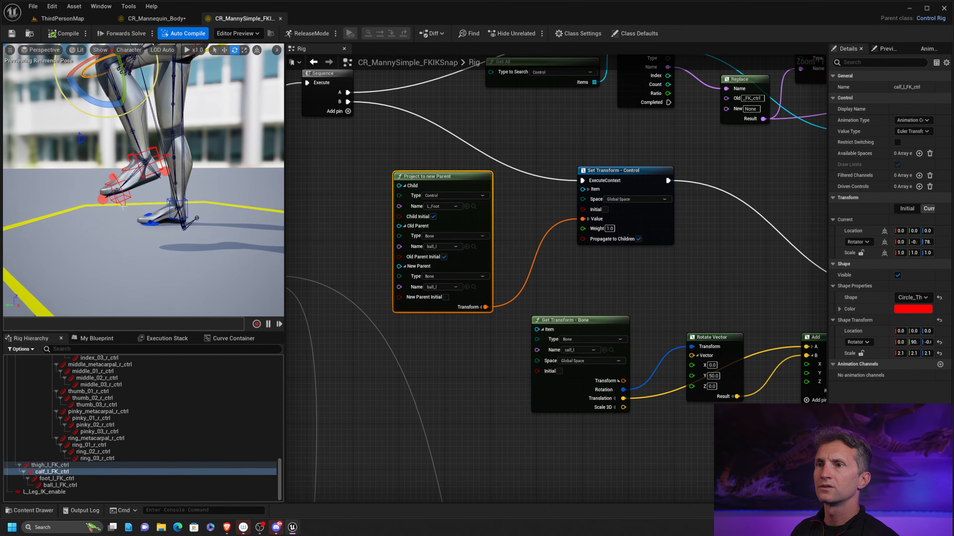
# Rotate ball_l_FK_ctrl to flex the left toes, and select L_Ball_RV_ctrl on the foot
pyautogui.click(123, 206)
pyautogui.scroll(4, 199, 188)
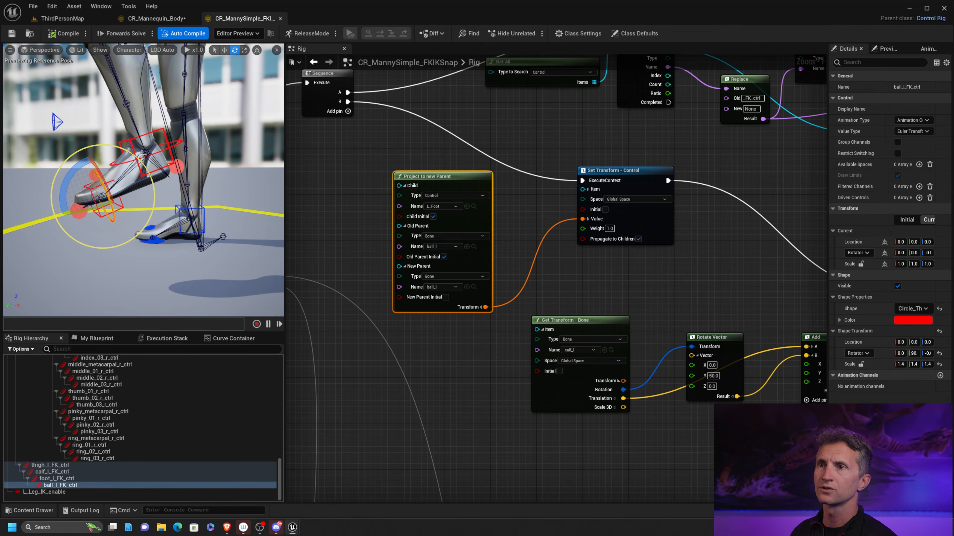
pyautogui.moveTo(68, 180); pyautogui.dragTo(75, 160)
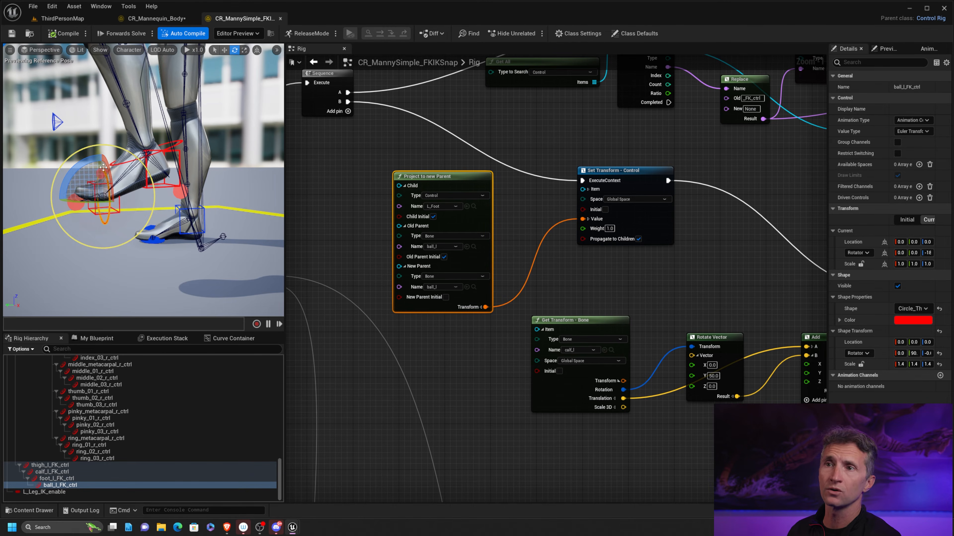
pyautogui.moveTo(104, 166); pyautogui.dragTo(193, 166)
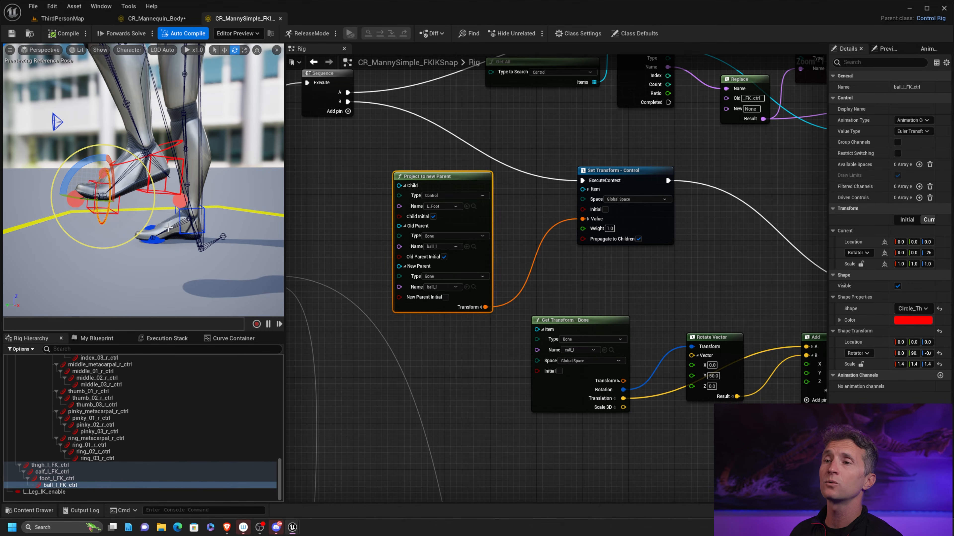
pyautogui.scroll(2, 168, 228)
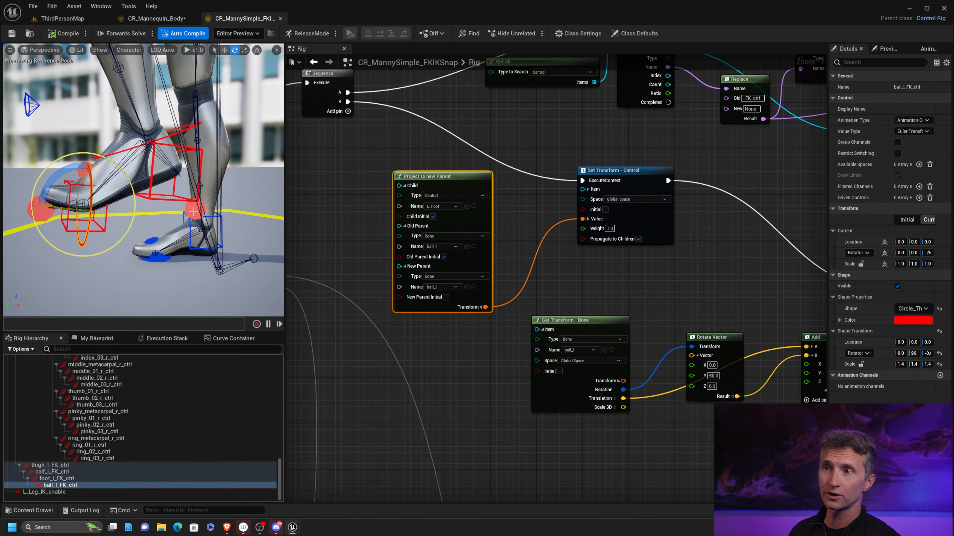
pyautogui.click(79, 158)
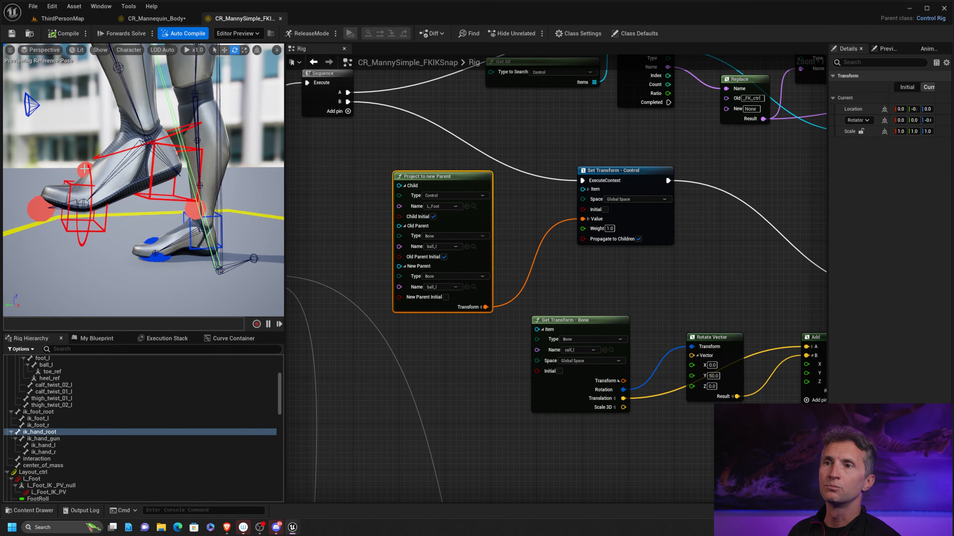
pyautogui.click(85, 169)
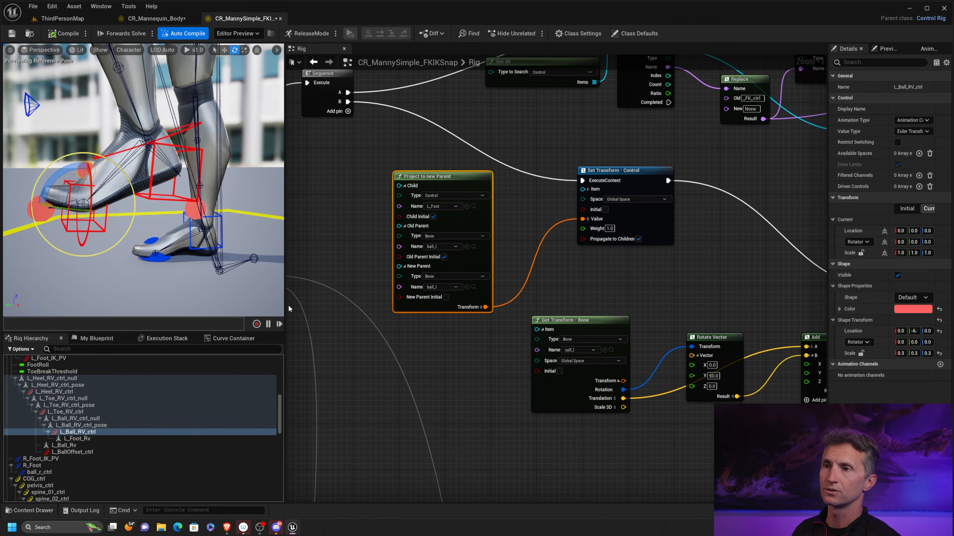
# Collapse spine_01_ctrl in the rig hierarchy and turn off the Initial value of the L_Leg_IK_enable channel
pyautogui.moveTo(123, 467); pyautogui.dragTo(122, 423, button='right')
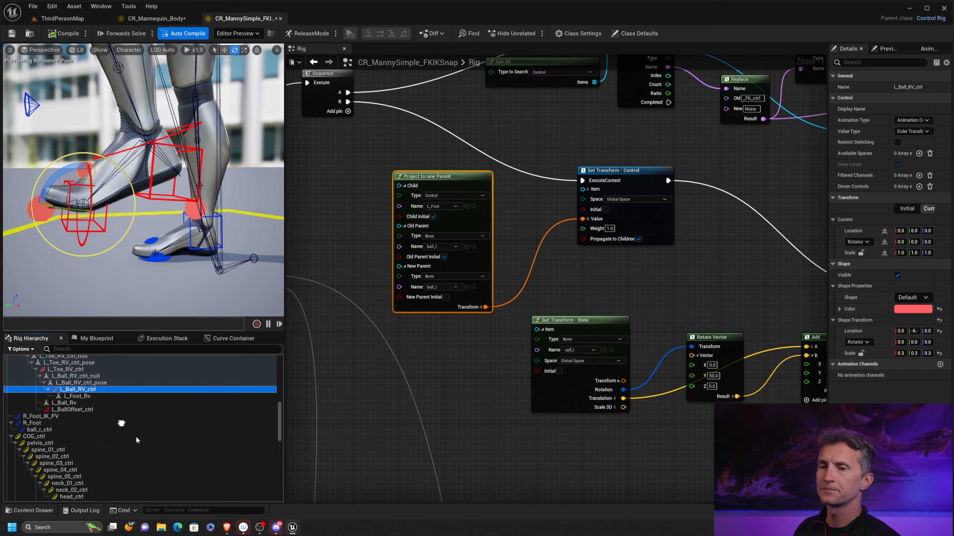
pyautogui.click(19, 450)
pyautogui.click(19, 450)
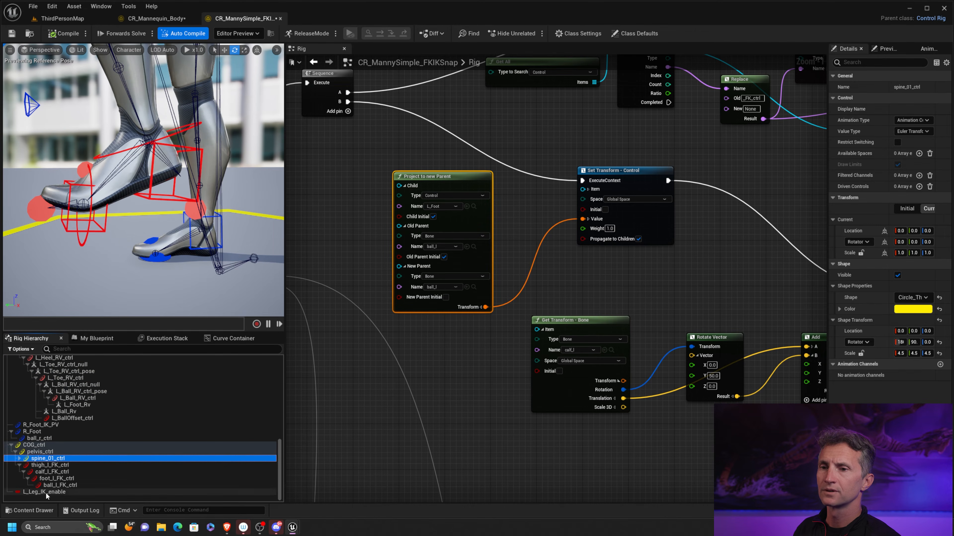
pyautogui.click(44, 492)
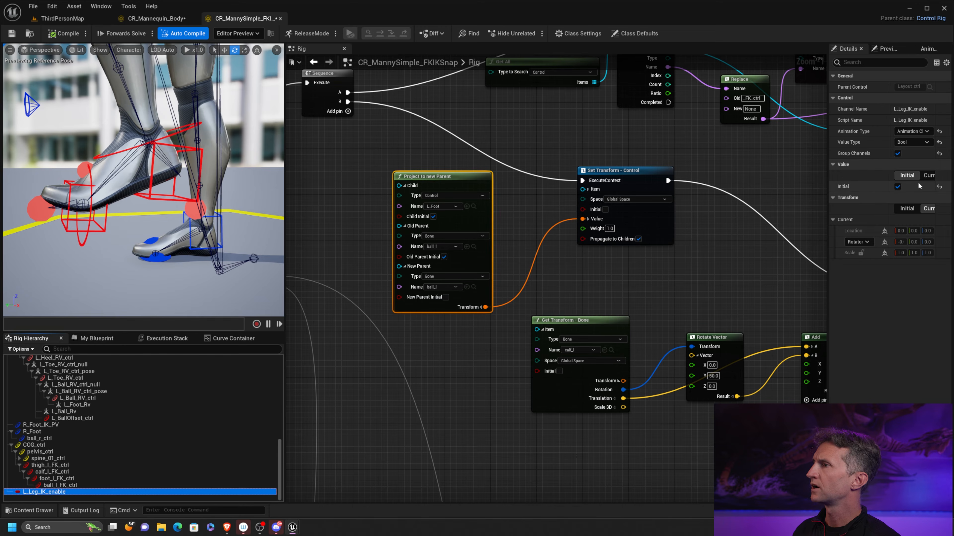
pyautogui.click(897, 187)
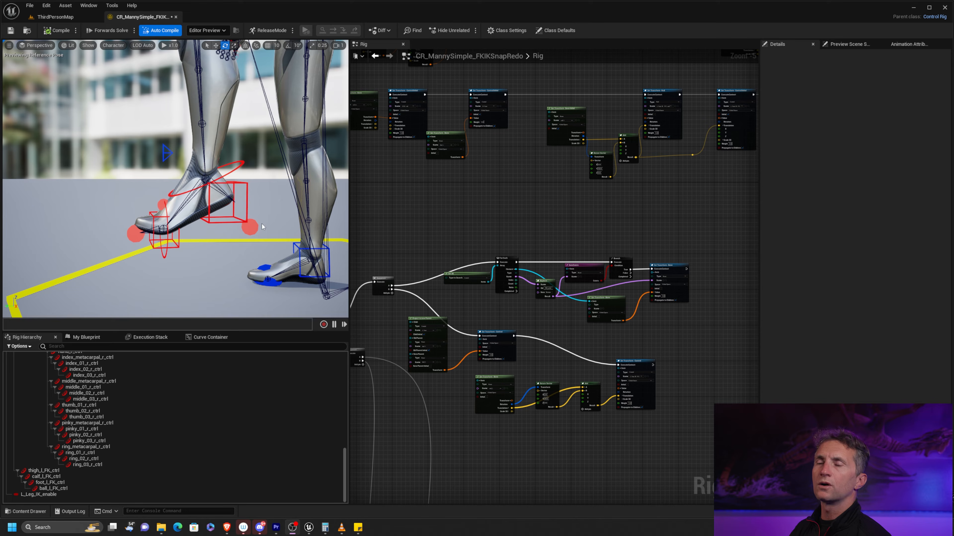
pyautogui.moveTo(200, 228)
pyautogui.keyDown('alt'); pyautogui.mouseDown(button='right')
pyautogui.moveTo(256, 226)
pyautogui.moveTo(214, 227)
pyautogui.mouseUp(button='right'); pyautogui.keyUp('alt')
pyautogui.moveTo(215, 228)
pyautogui.keyDown('alt'); pyautogui.mouseDown()
pyautogui.moveTo(263, 230)
pyautogui.moveTo(217, 222)
pyautogui.mouseUp(); pyautogui.keyUp('alt')
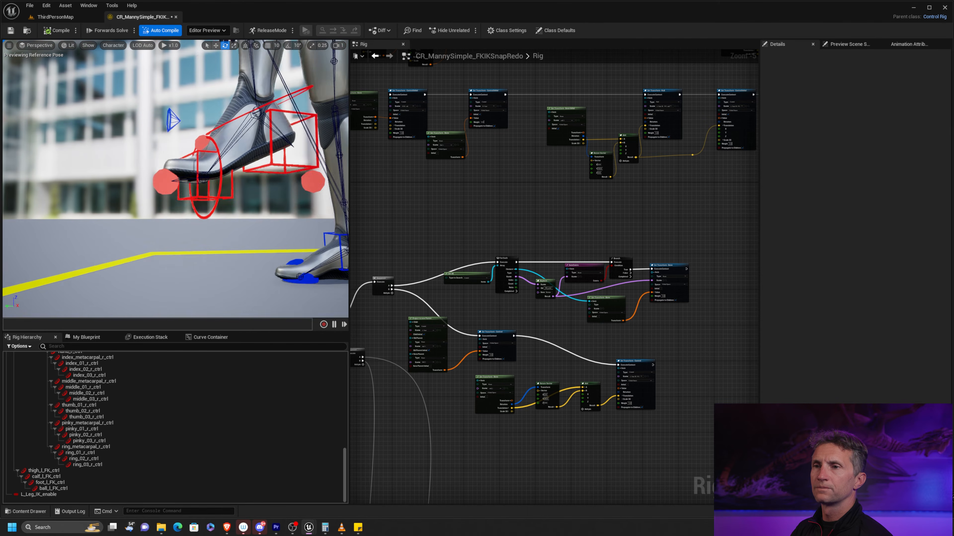
pyautogui.scroll(2, 183, 236)
pyautogui.moveTo(187, 229); pyautogui.dragTo(256, 201, button='middle')
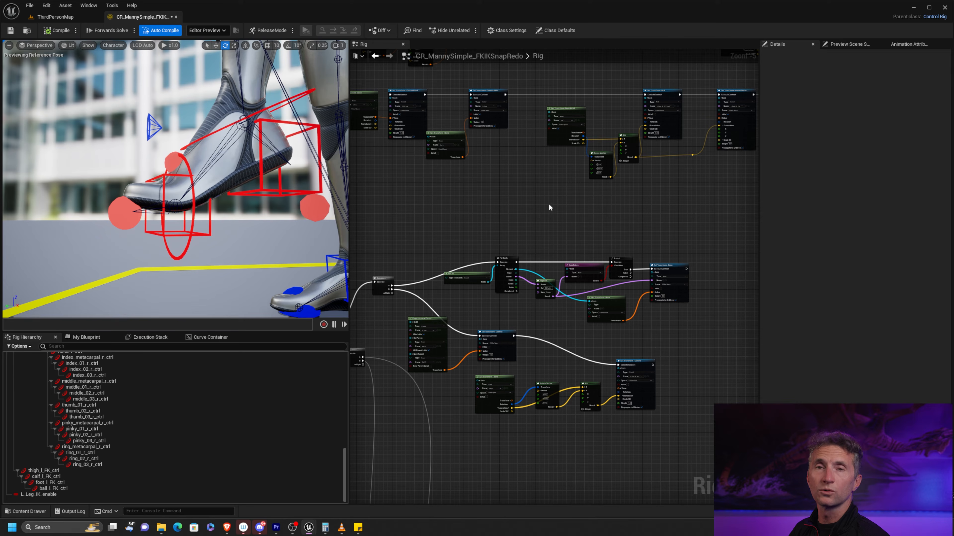
# Move the pole vector nodes, from the calf_l Get Transform to its Set Transform, farther along to open space after the L_Foot node
pyautogui.moveTo(490, 308); pyautogui.dragTo(482, 234, button='right')
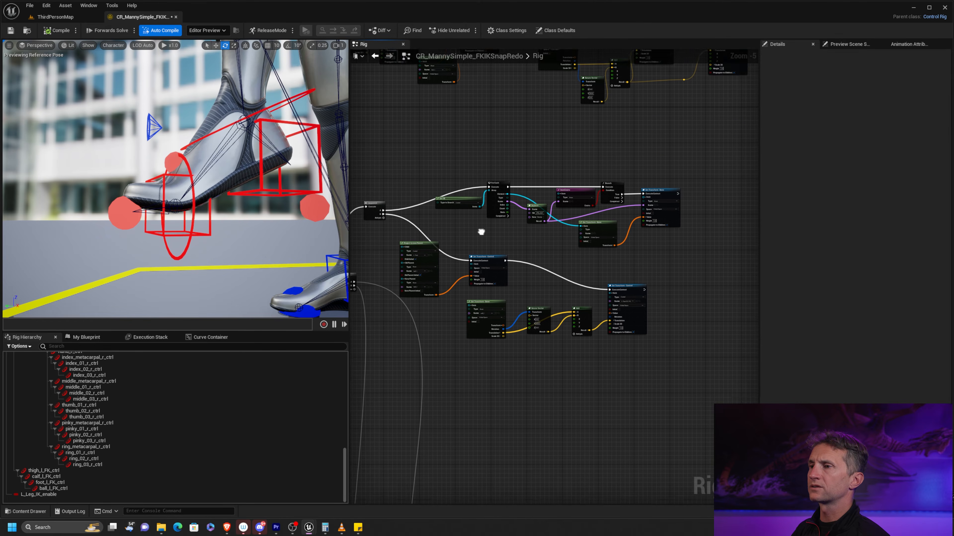
pyautogui.scroll(5, 485, 240)
pyautogui.moveTo(551, 342); pyautogui.dragTo(566, 181, button='right')
pyautogui.moveTo(626, 218); pyautogui.dragTo(533, 226, button='right')
pyautogui.scroll(-2, 568, 232)
pyautogui.scroll(-1, 534, 226)
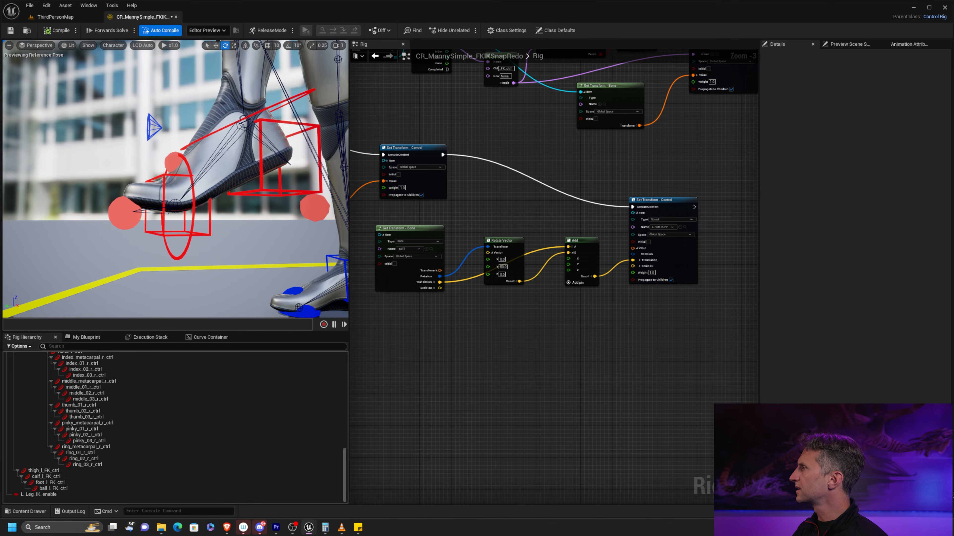
pyautogui.scroll(-2, 585, 319)
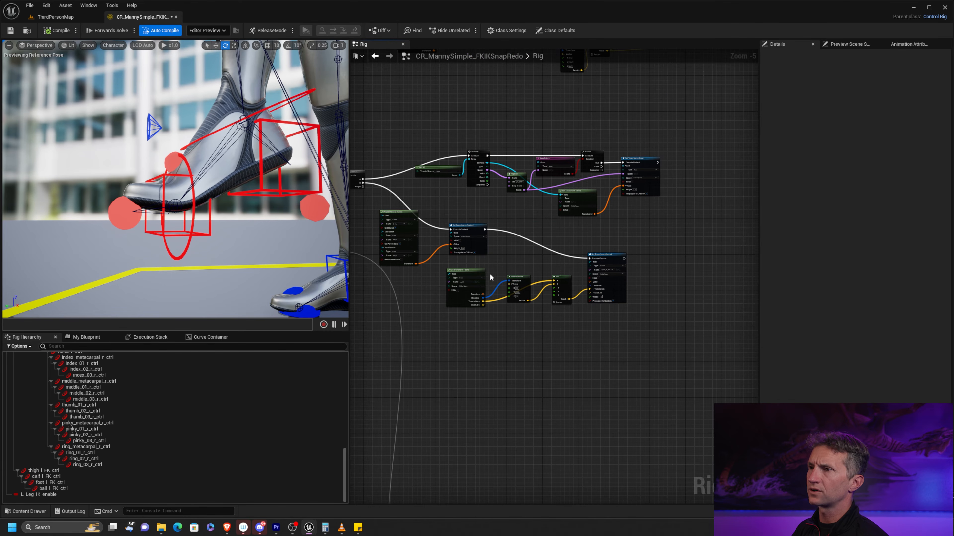
pyautogui.moveTo(467, 263); pyautogui.dragTo(662, 320)
pyautogui.moveTo(606, 258); pyautogui.dragTo(669, 233)
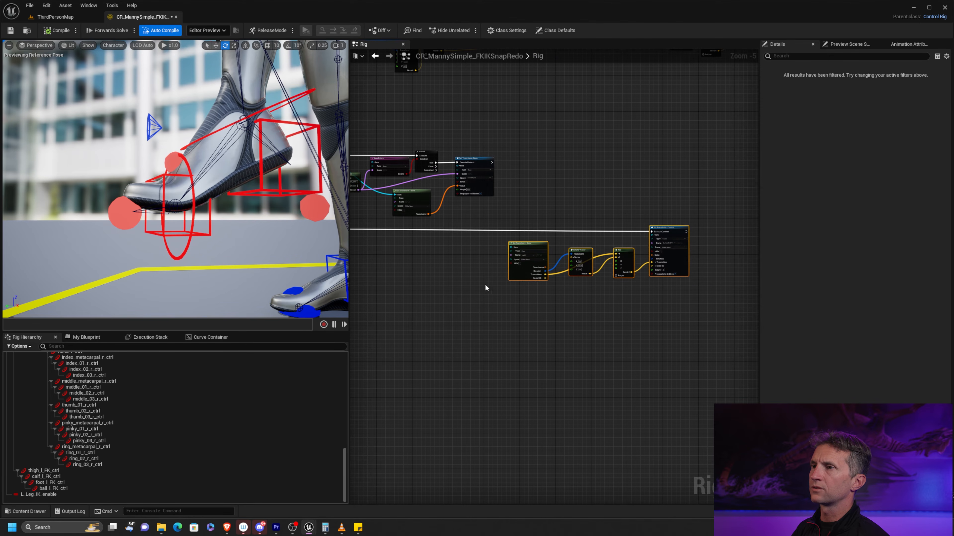
# Create a null under L_Ball_RV_ctrl_pose in the rig hierarchy and name it L_Ball_RV_fkik_att
pyautogui.scroll(12, 144, 438)
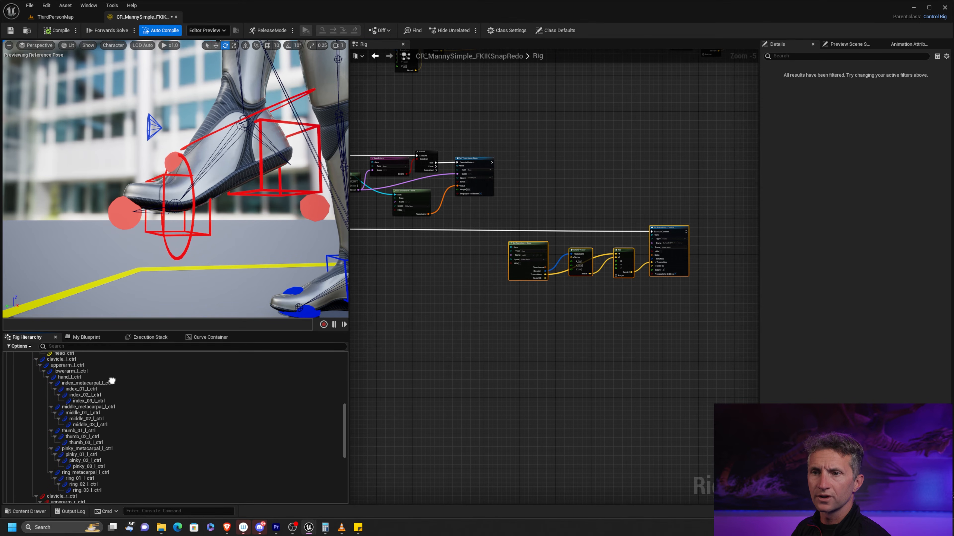
pyautogui.scroll(-2, 130, 414)
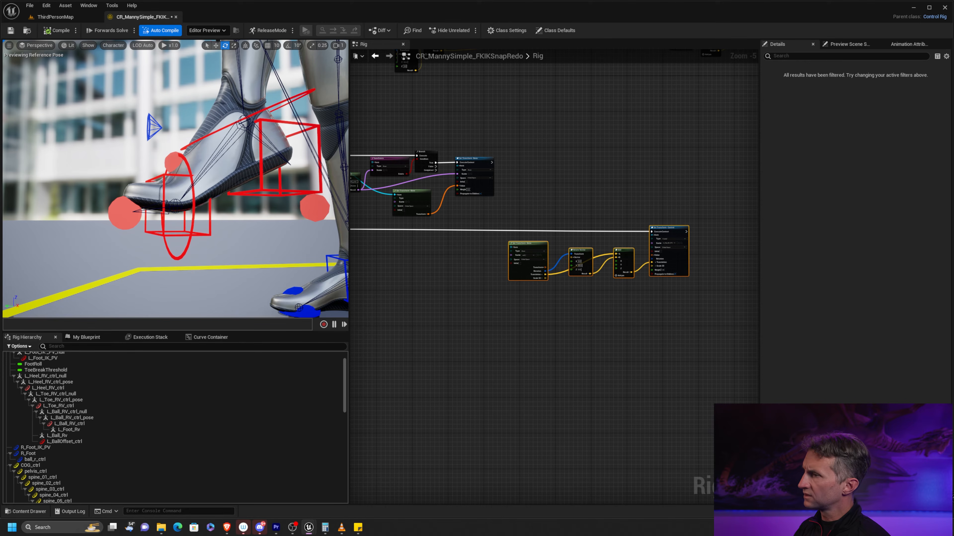
pyautogui.click(98, 419)
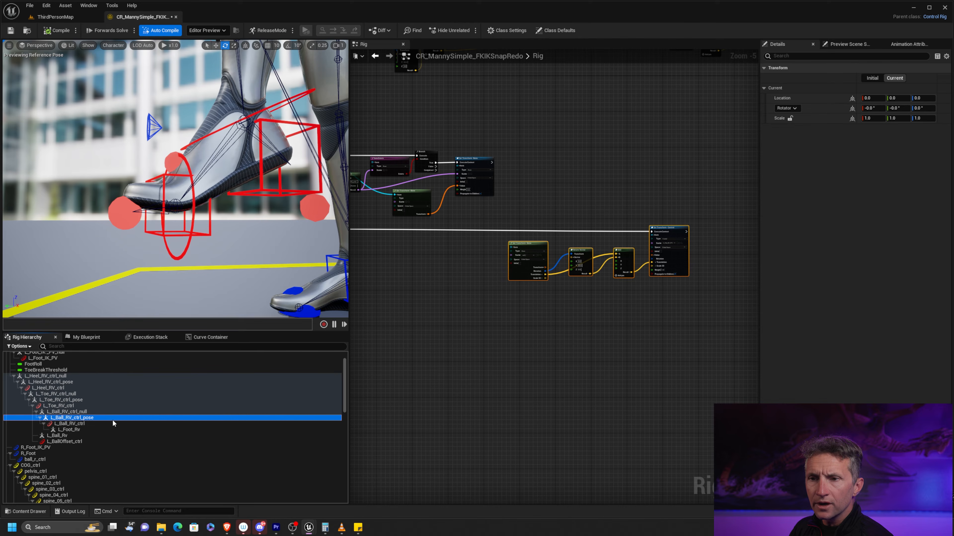
pyautogui.rightClick(101, 420)
pyautogui.moveTo(150, 222)
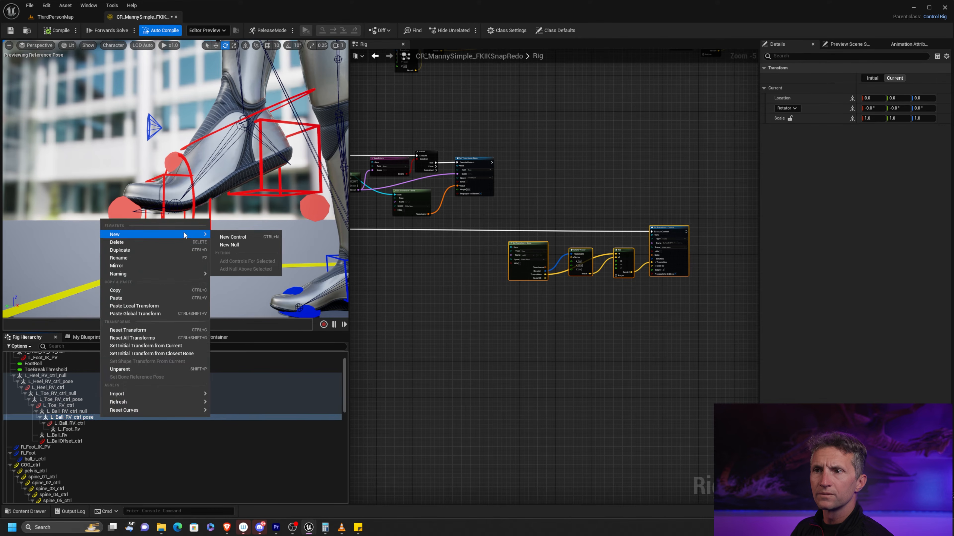
pyautogui.click(247, 243)
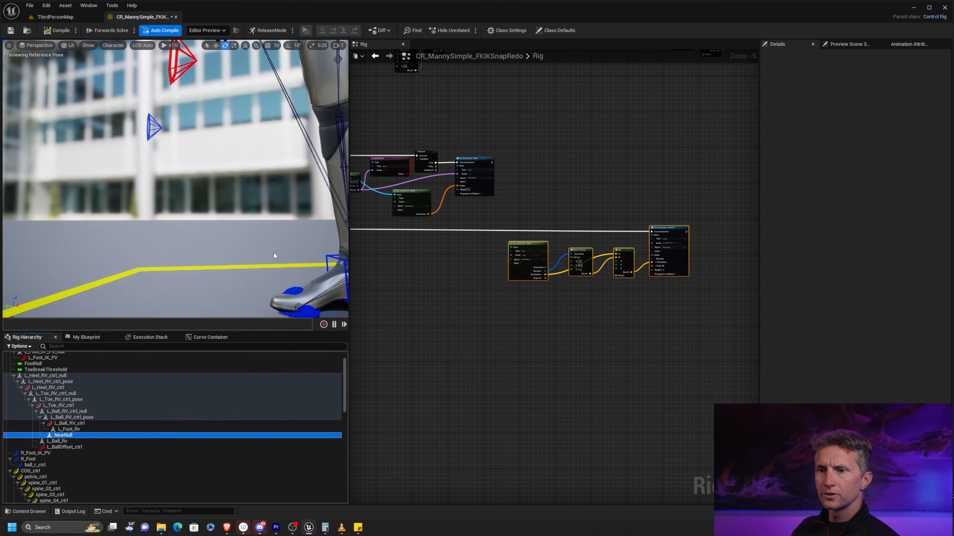
pyautogui.write('L')
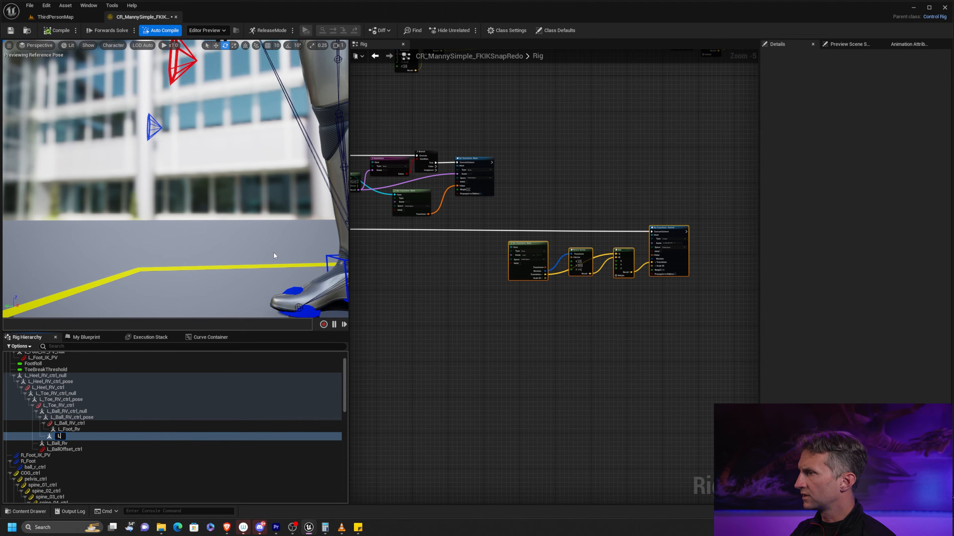
pyautogui.write('_Ball_RV_')
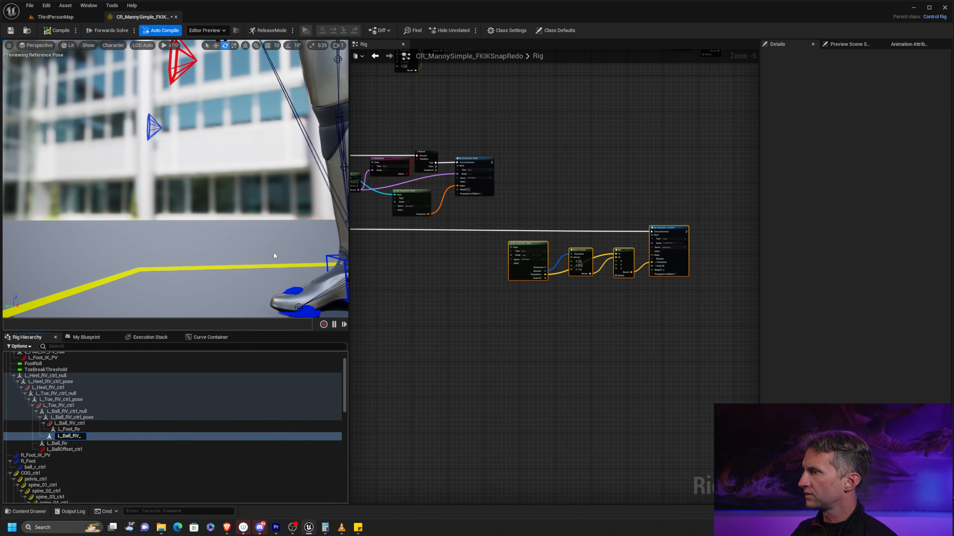
pyautogui.write('fkik_att')
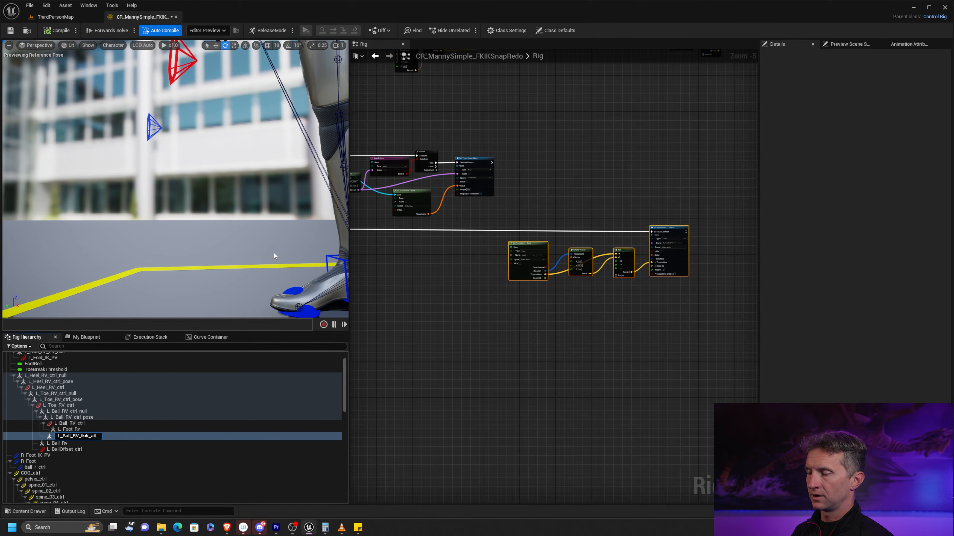
pyautogui.press('Return')
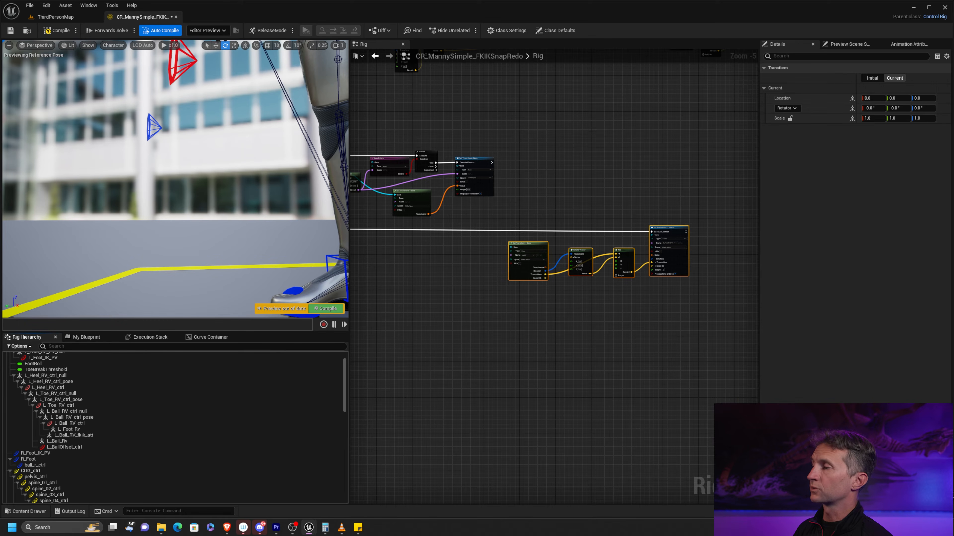
# Create a child null under L_Ball_RV_fkik_att and name it L_Ball_RV_fkik_offset
pyautogui.click(92, 436)
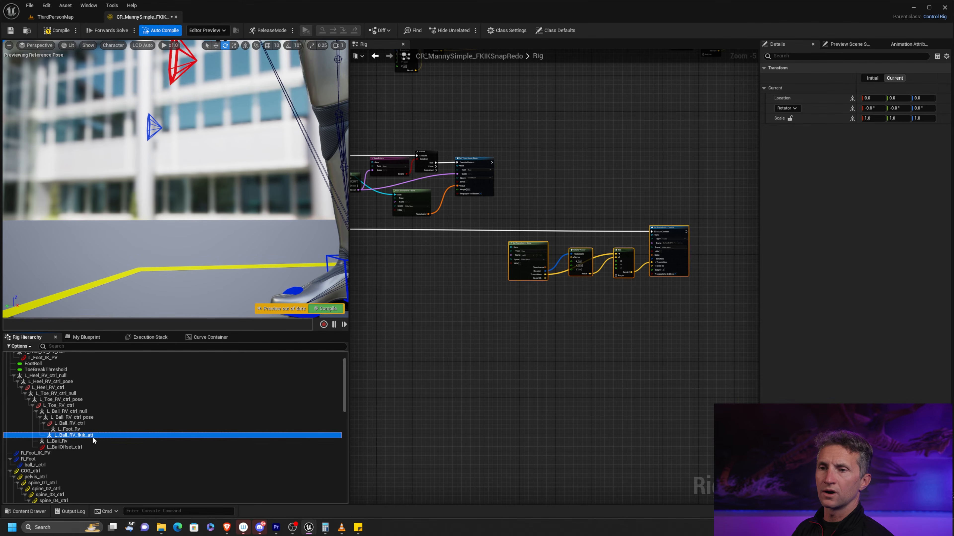
pyautogui.rightClick(91, 437)
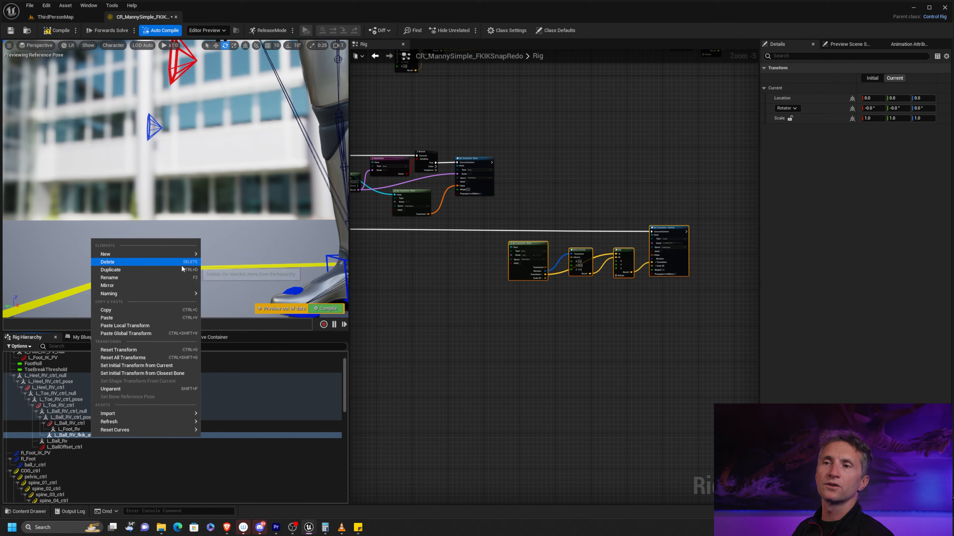
pyautogui.moveTo(189, 257)
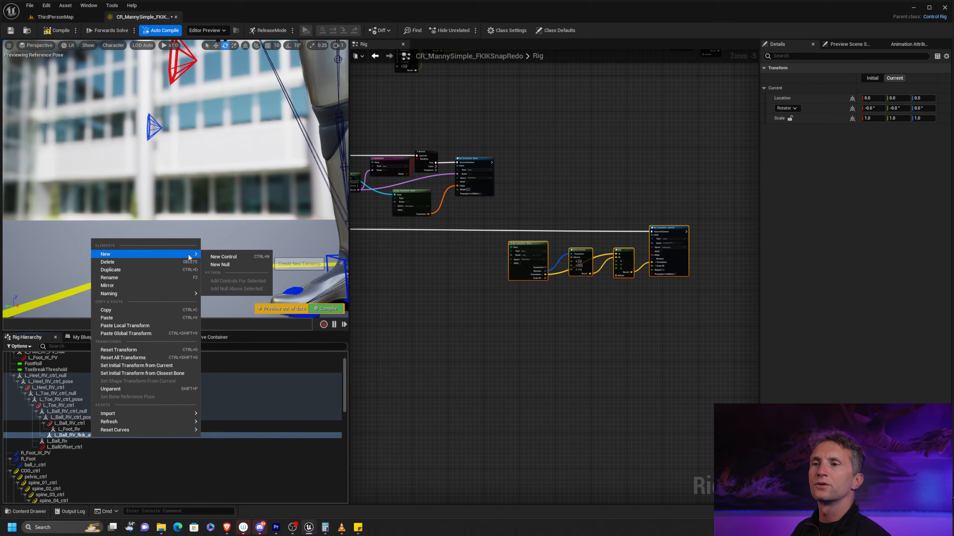
pyautogui.click(221, 264)
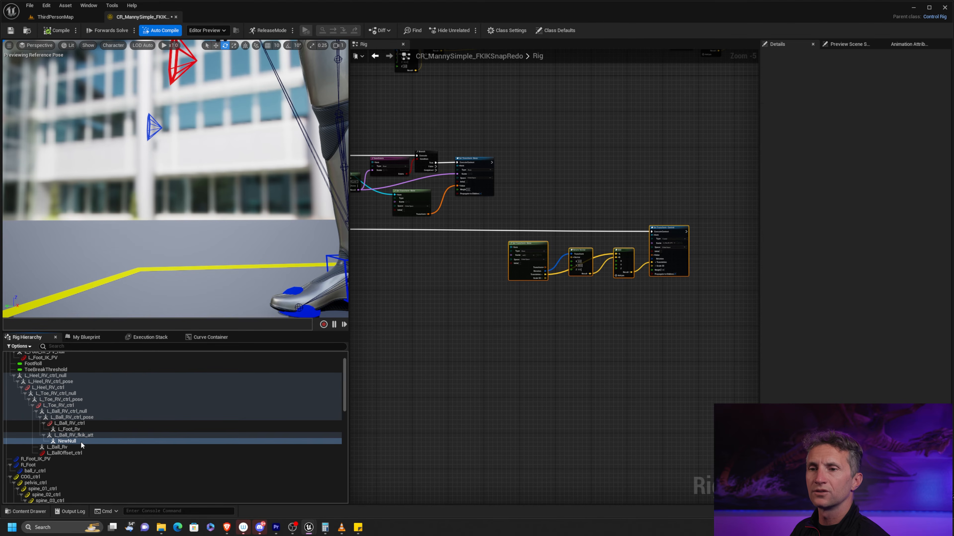
pyautogui.write('L')
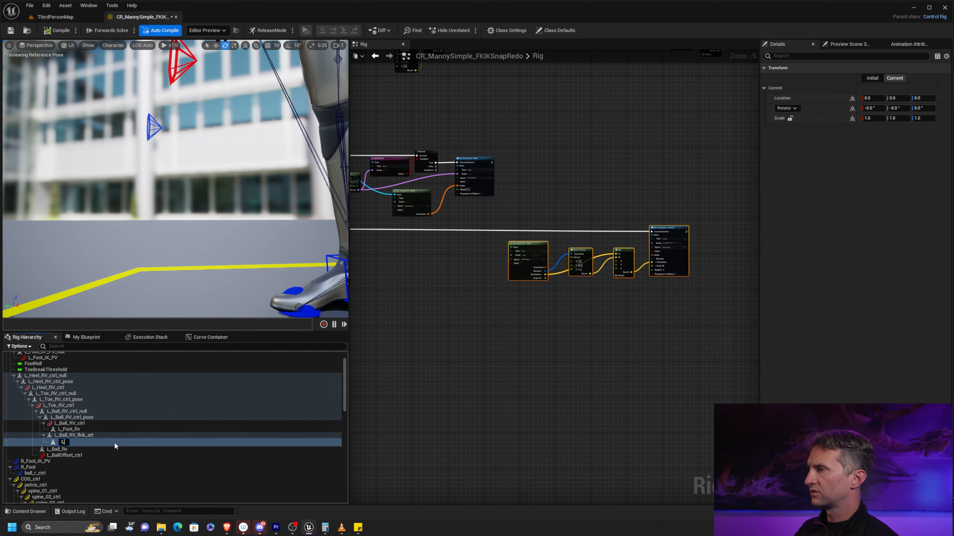
pyautogui.write('_Ball_RV_fkik_')
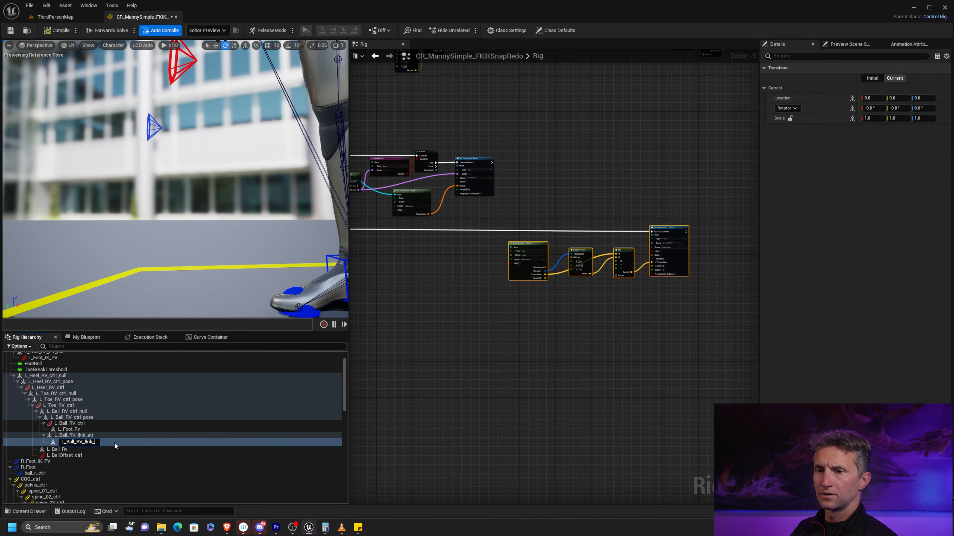
pyautogui.write('of')
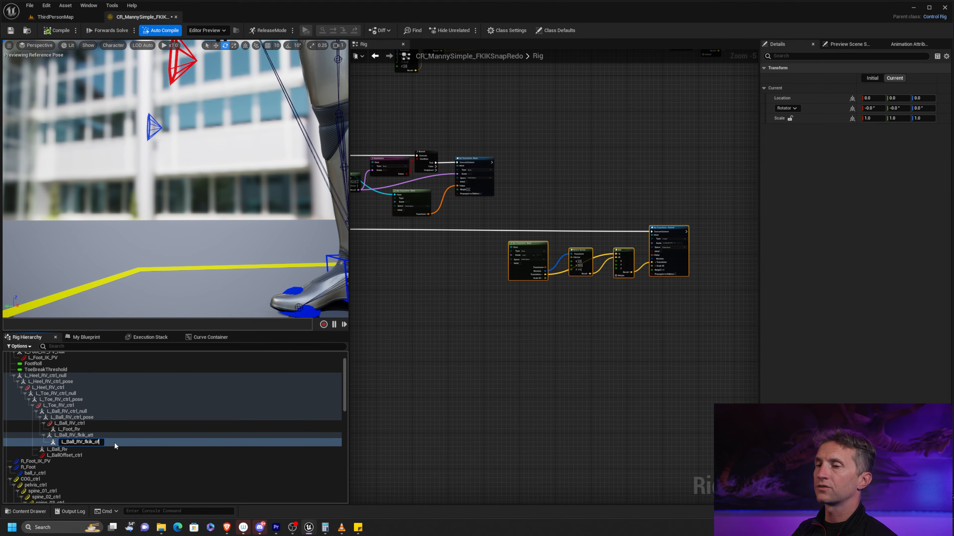
pyautogui.write('fset')
pyautogui.press('Return')
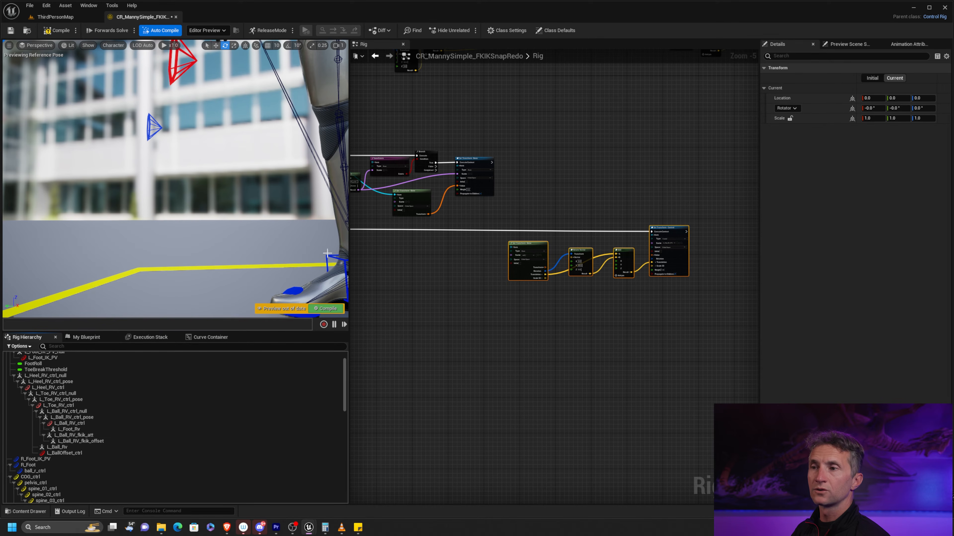
# Add a new control as a child of the L_Ball_RV_fkik_att null, keeping its default name
pyautogui.keyDown('alt'); pyautogui.moveTo(237, 183); pyautogui.dragTo(267, 212); pyautogui.keyUp('alt')
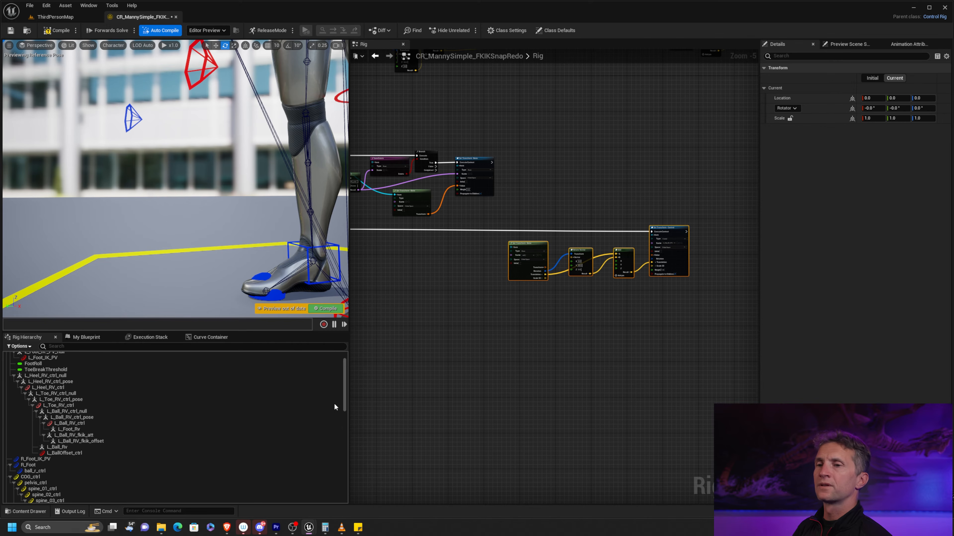
pyautogui.click(98, 436)
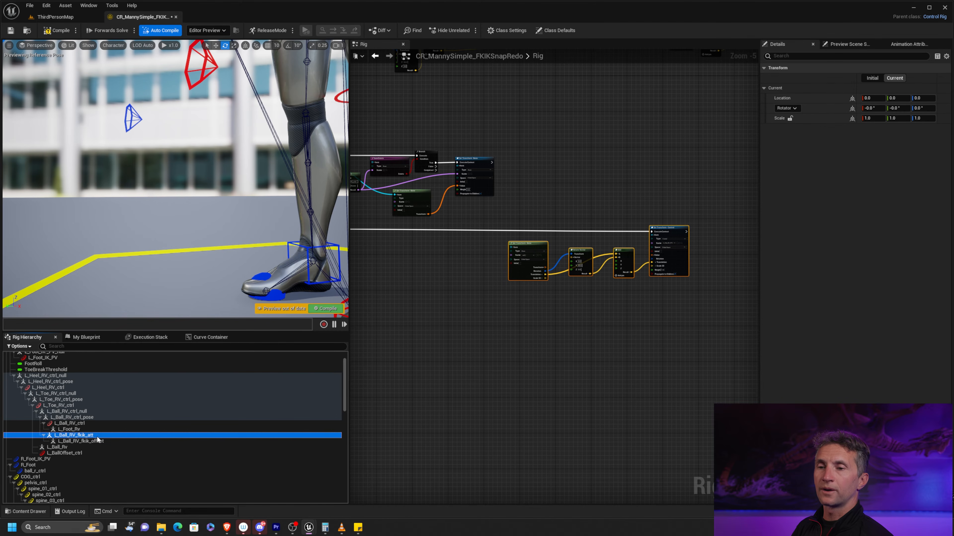
pyautogui.rightClick(99, 436)
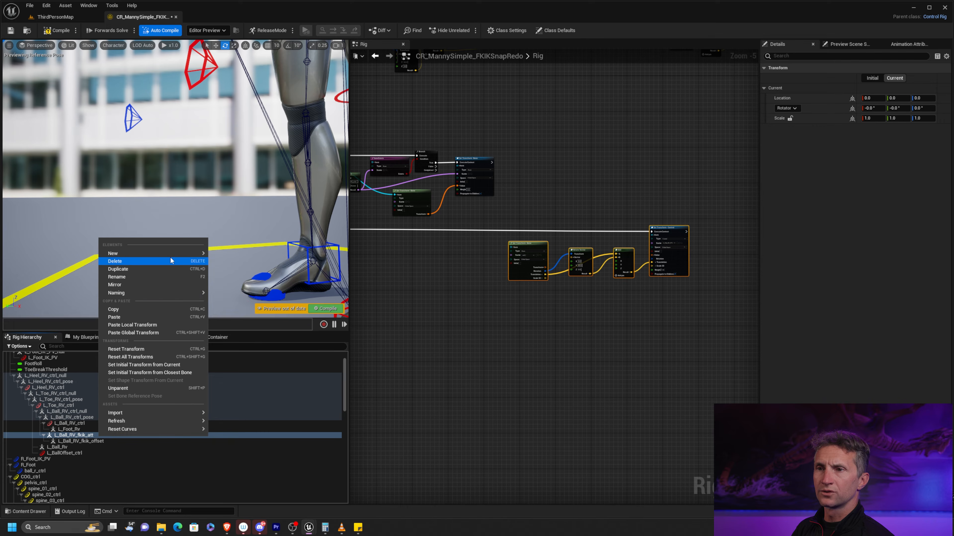
pyautogui.moveTo(184, 255)
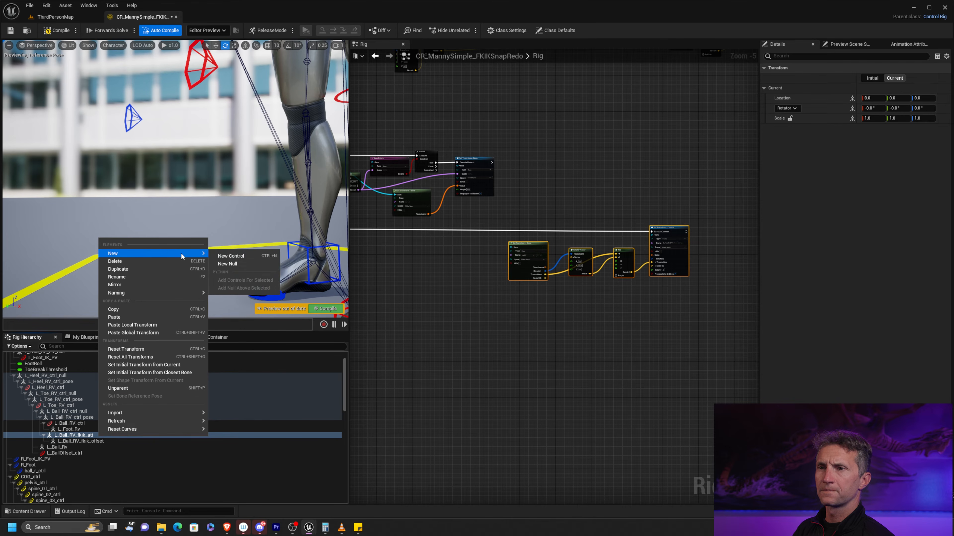
pyautogui.click(254, 260)
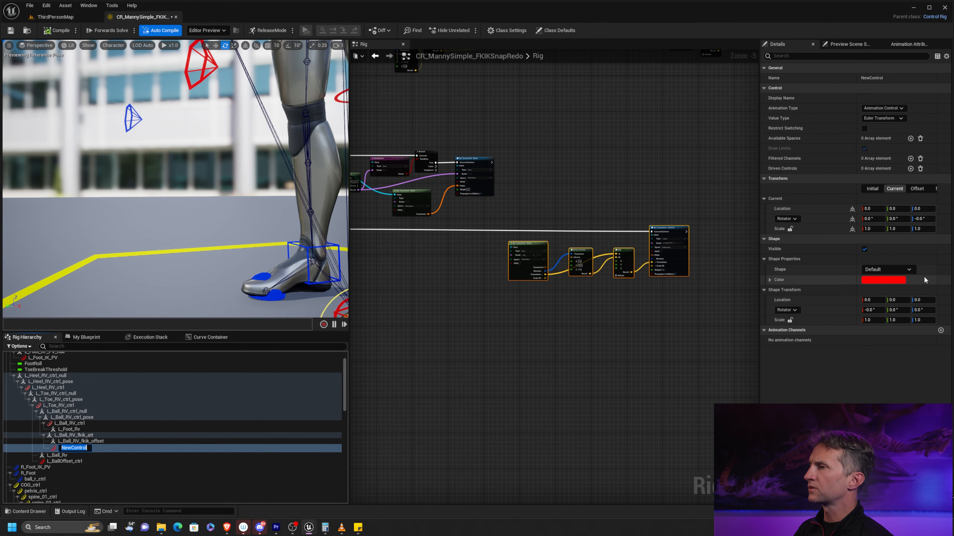
# Set the shape of the control under L_Ball_RV_fkik_att to Wedge_Thin and its color to light red
pyautogui.click(909, 271)
pyautogui.click(909, 270)
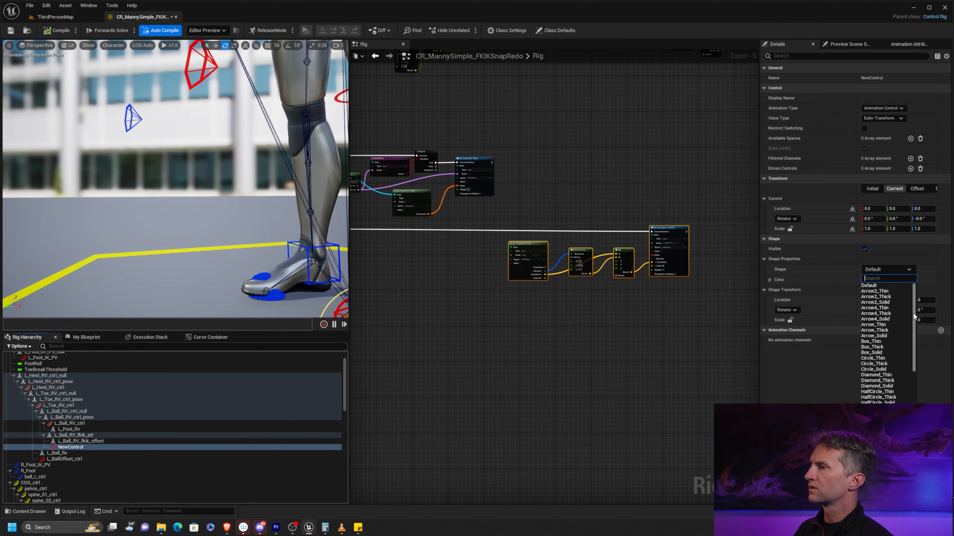
pyautogui.scroll(-5, 886, 342)
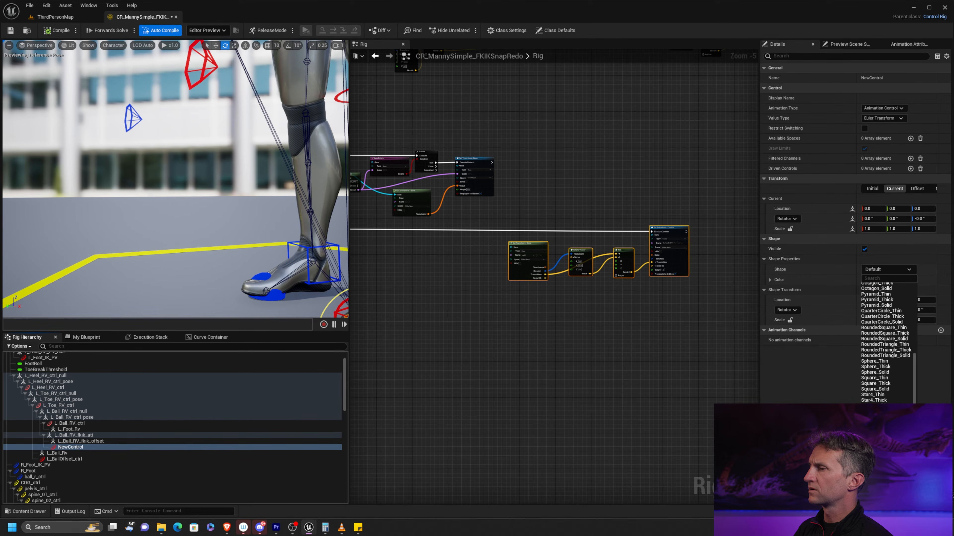
pyautogui.click(875, 433)
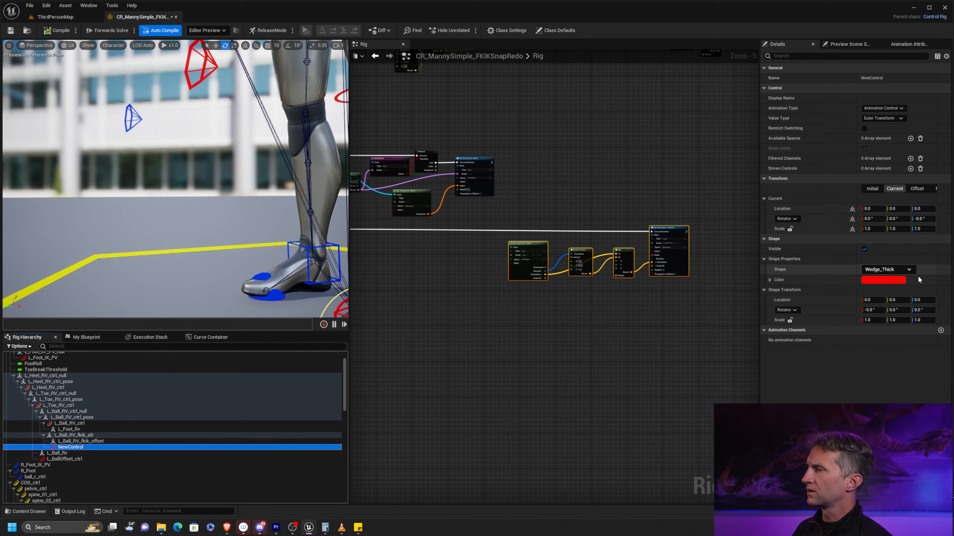
pyautogui.click(888, 269)
pyautogui.click(873, 428)
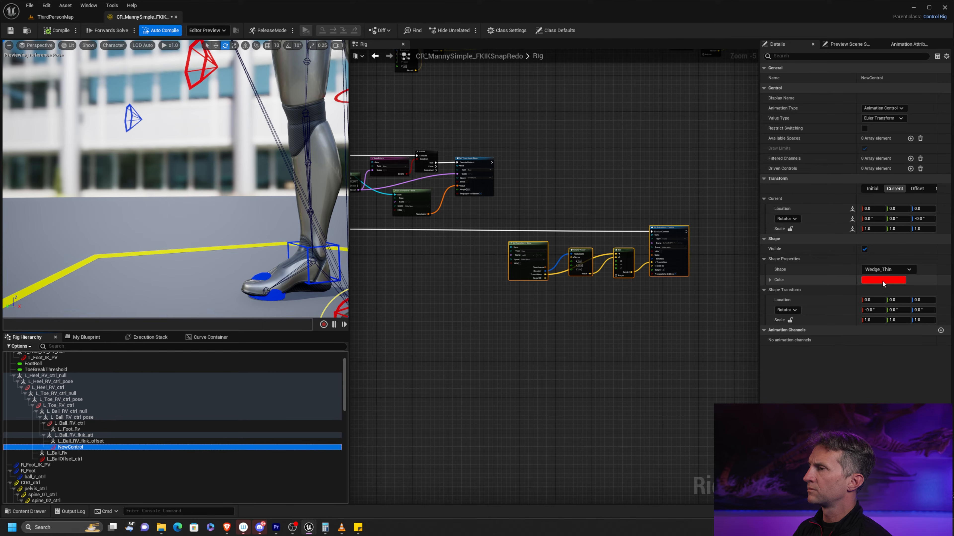
pyautogui.click(891, 284)
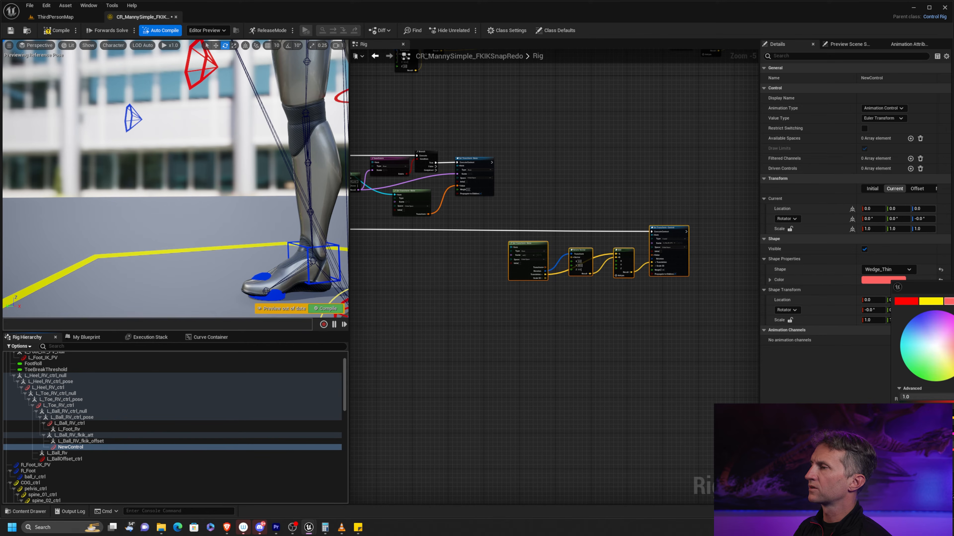
pyautogui.click(114, 447)
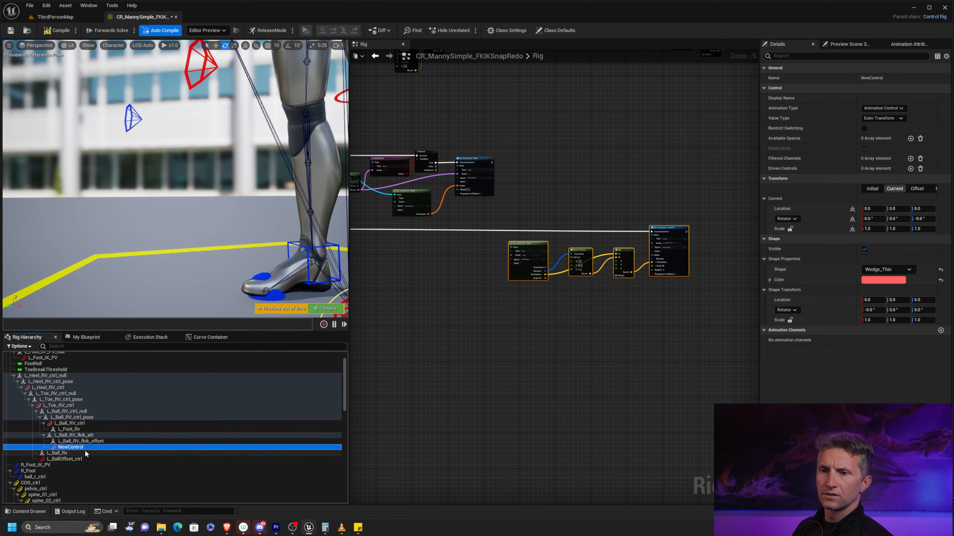
# Add a second new control as a child of the L_Ball_RV_fkik_offset null and select it
pyautogui.click(112, 441)
pyautogui.rightClick(113, 441)
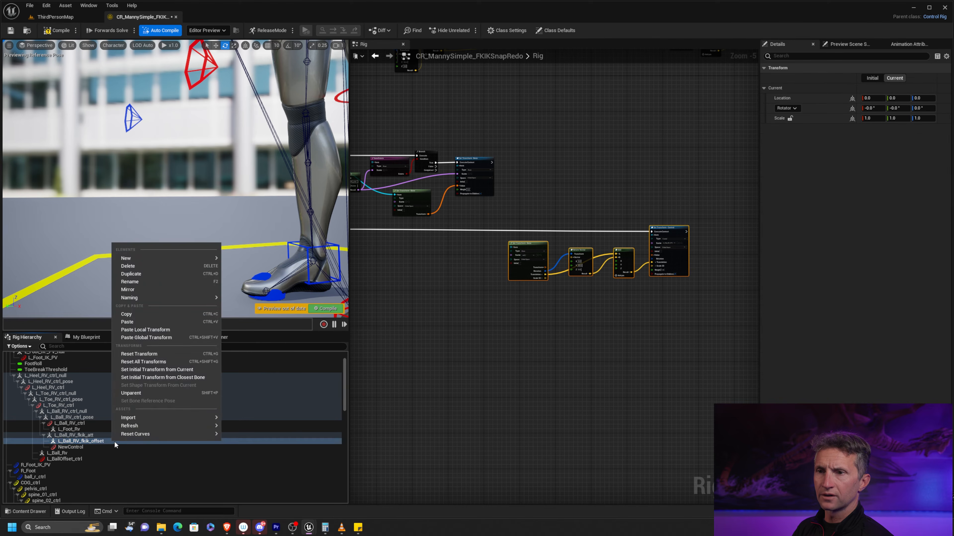
pyautogui.moveTo(199, 260)
pyautogui.click(257, 260)
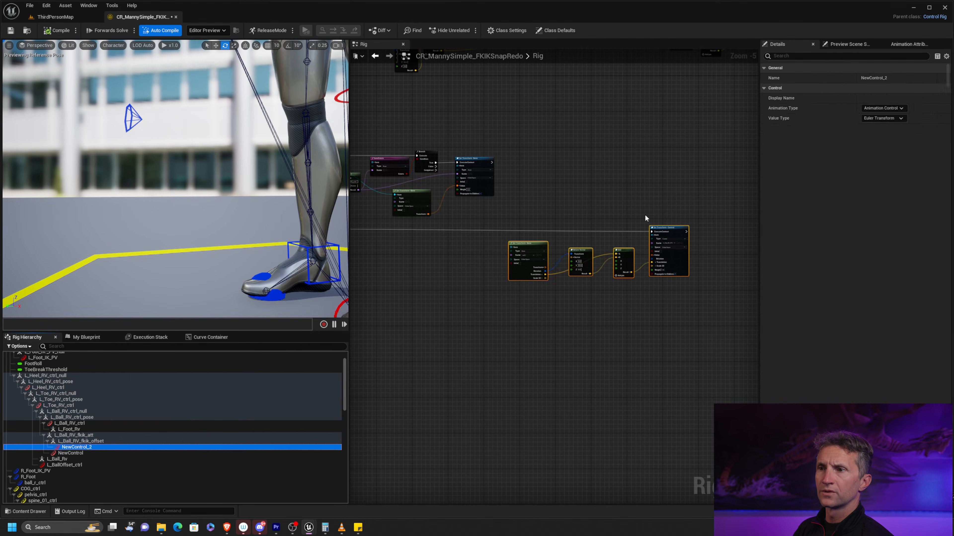
pyautogui.click(93, 449)
# Set the shape of the control under L_Ball_RV_fkik_offset to Wedge_Thin
pyautogui.click(906, 271)
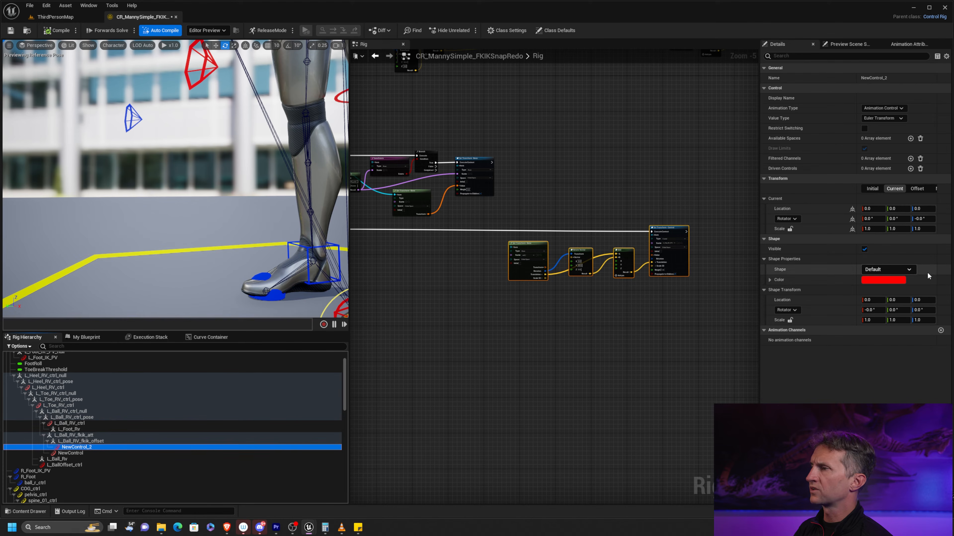
pyautogui.click(912, 271)
pyautogui.scroll(-6, 915, 376)
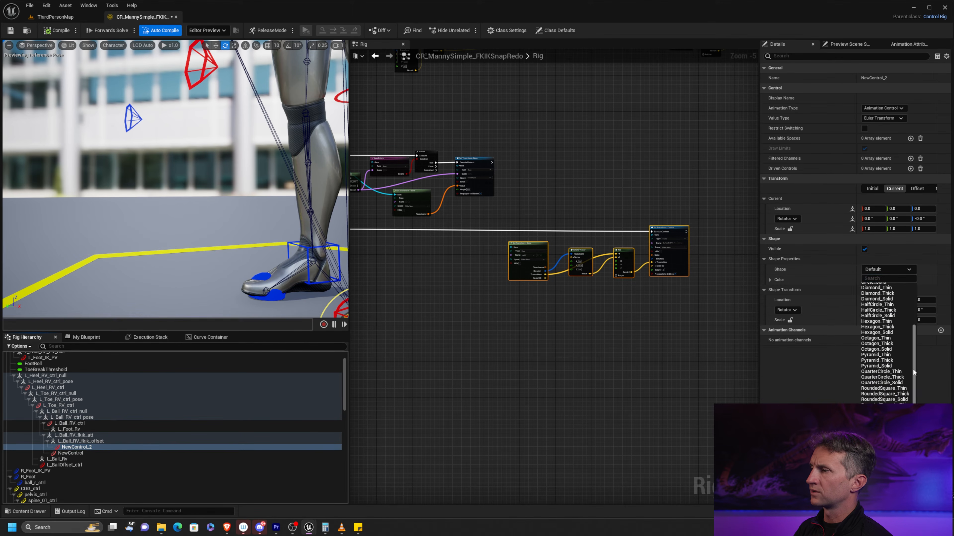
pyautogui.scroll(-3, 914, 395)
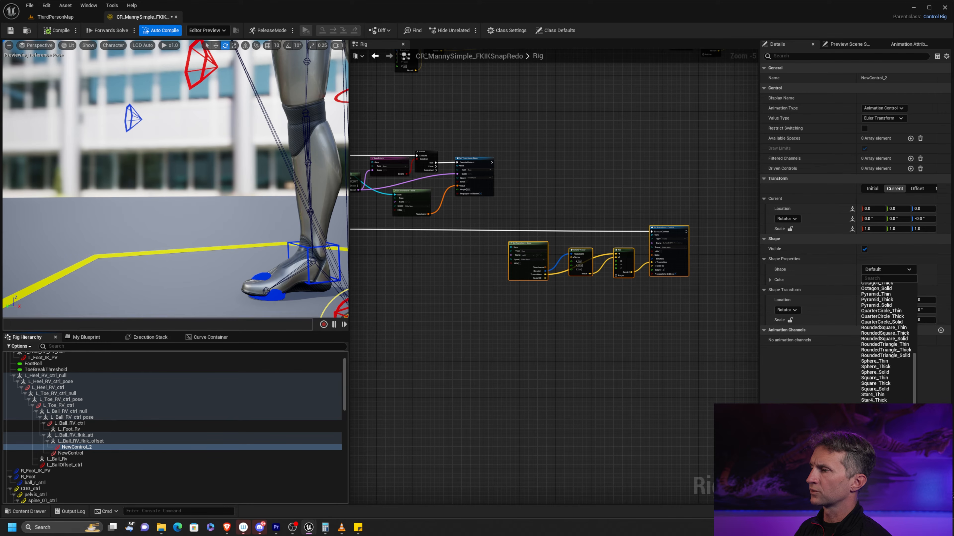
pyautogui.click(876, 428)
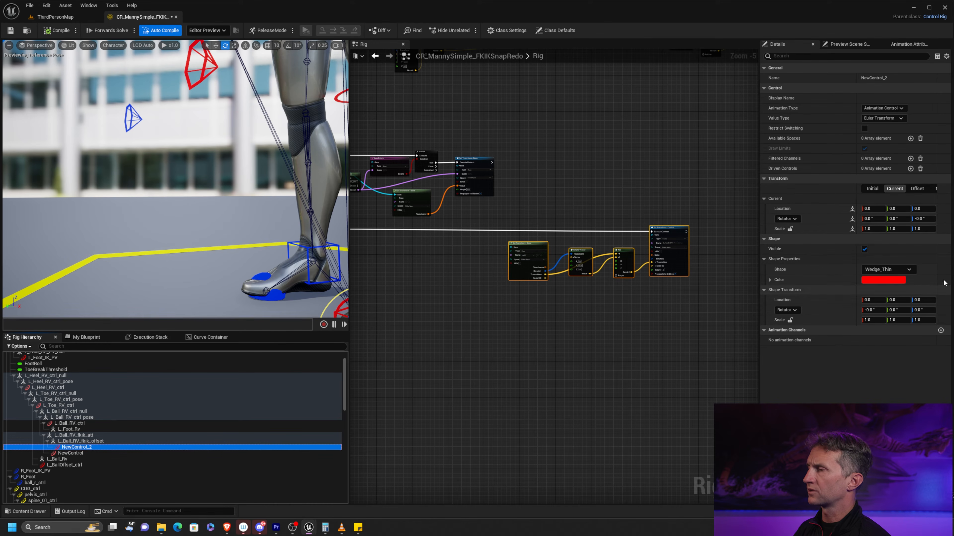
pyautogui.keyDown('alt'); pyautogui.moveTo(250, 280); pyautogui.dragTo(251, 253, button='middle'); pyautogui.keyUp('alt')
pyautogui.keyDown('alt'); pyautogui.moveTo(251, 254); pyautogui.dragTo(271, 253, button='right'); pyautogui.keyUp('alt')
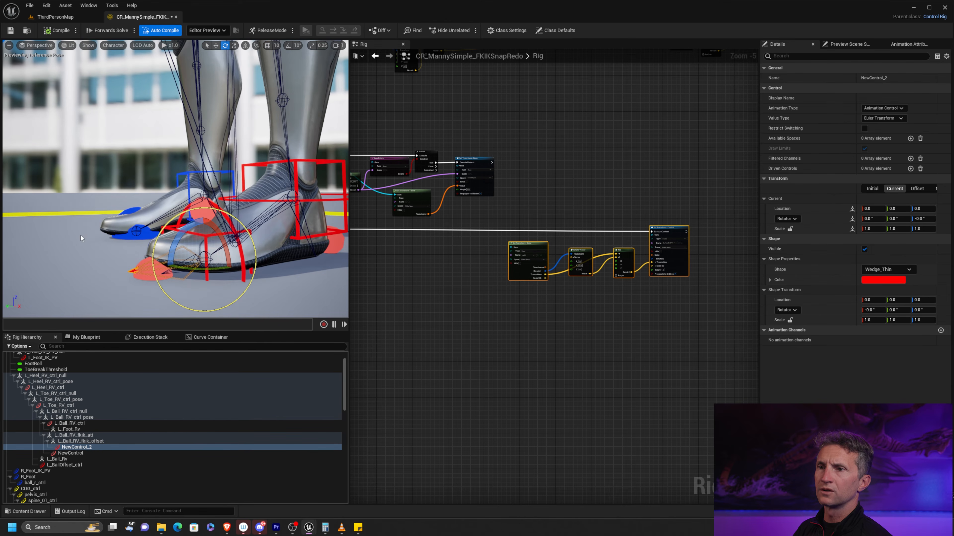
# Lock the shape scale proportions of the control under L_Ball_RV_fkik_att and scale its shape uniformly to about 1.226
pyautogui.keyDown('alt'); pyautogui.moveTo(83, 238); pyautogui.dragTo(93, 247); pyautogui.keyUp('alt')
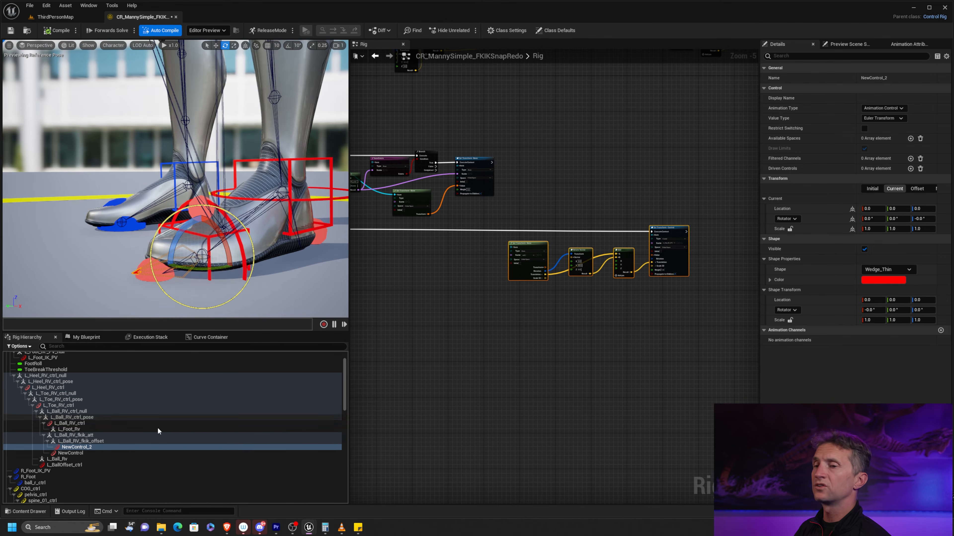
pyautogui.click(81, 454)
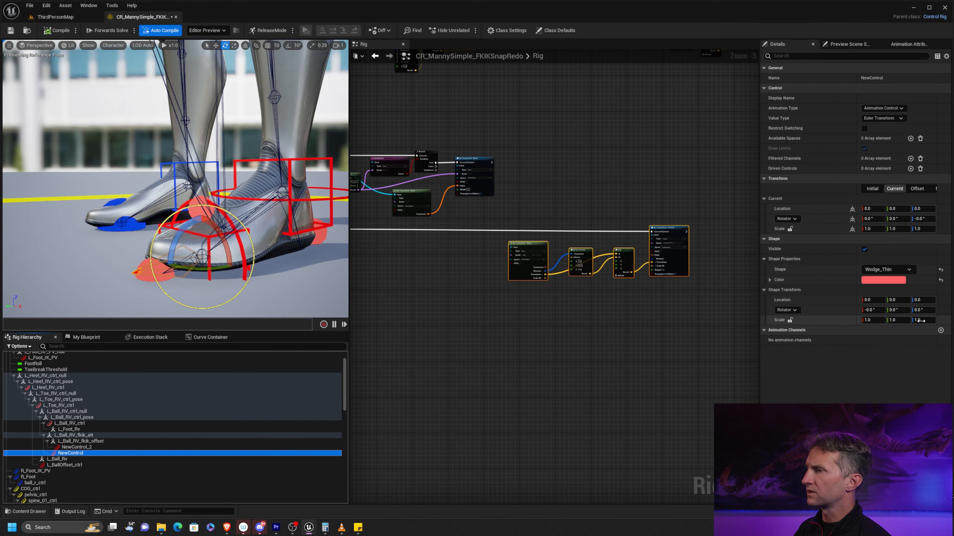
pyautogui.click(790, 320)
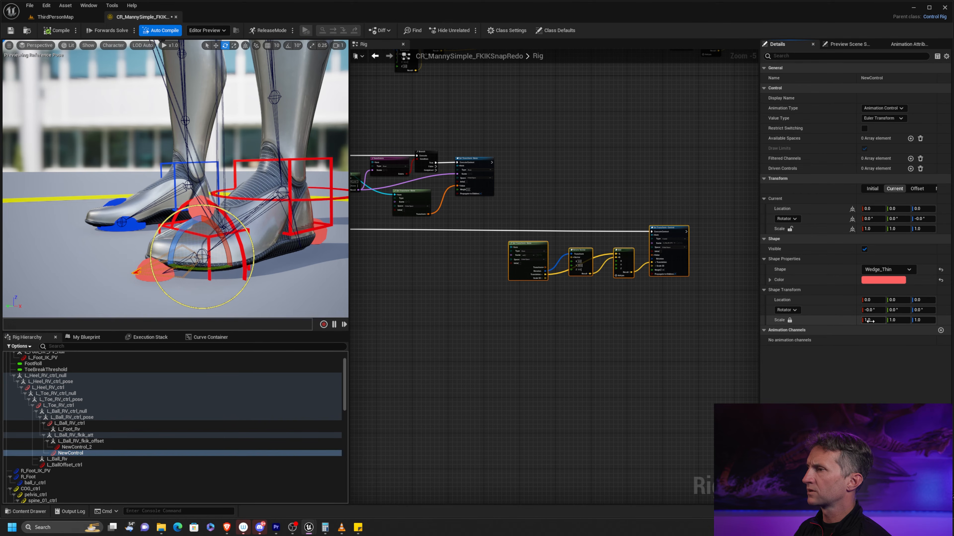
pyautogui.moveTo(873, 321); pyautogui.dragTo(878, 320)
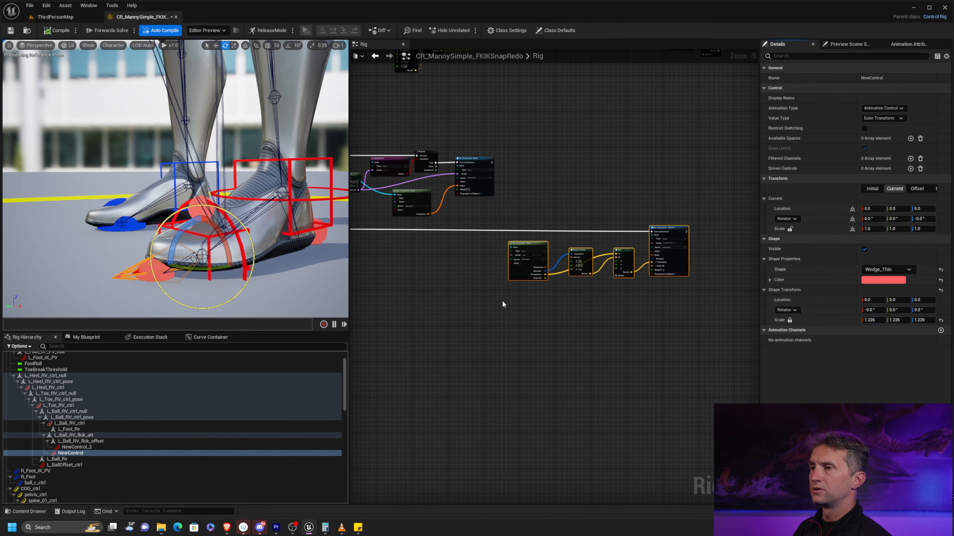
# Pose the left leg in FK by rotating thigh_l_FK_ctrl about -57.7° and calf_l_FK_ctrl about 51° on their third axis
pyautogui.moveTo(435, 283); pyautogui.dragTo(538, 306, button='right')
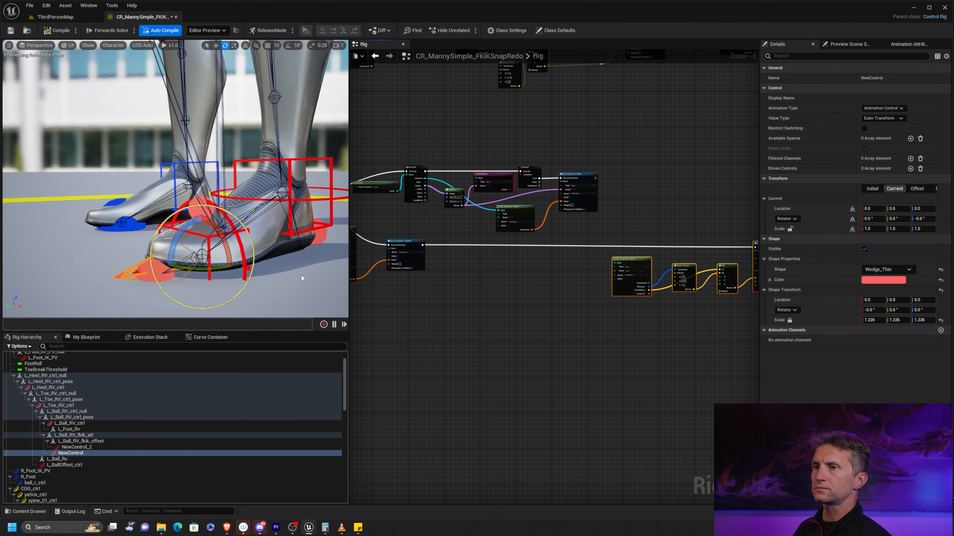
pyautogui.keyDown('alt'); pyautogui.moveTo(308, 274); pyautogui.dragTo(277, 244, button='right'); pyautogui.keyUp('alt')
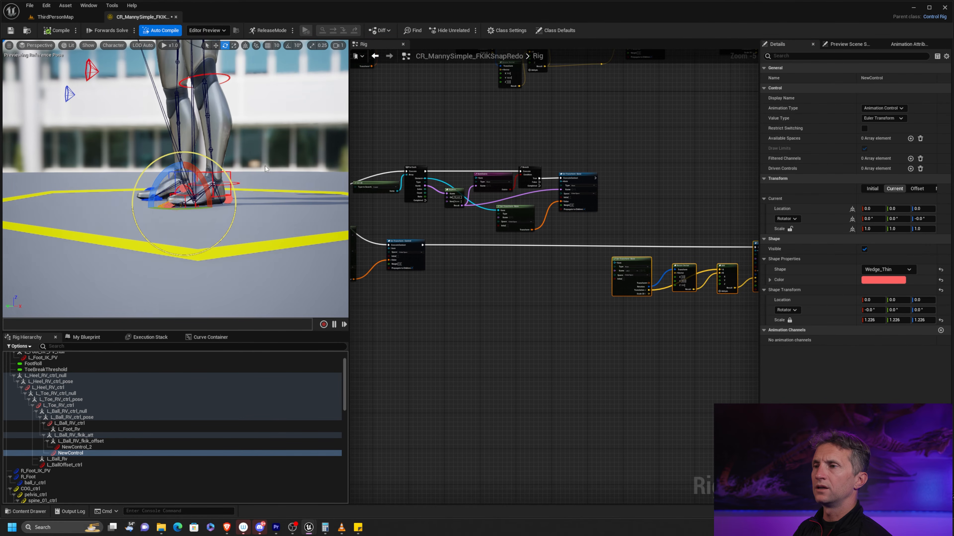
pyautogui.keyDown('alt'); pyautogui.moveTo(265, 169); pyautogui.dragTo(235, 239, button='middle'); pyautogui.keyUp('alt')
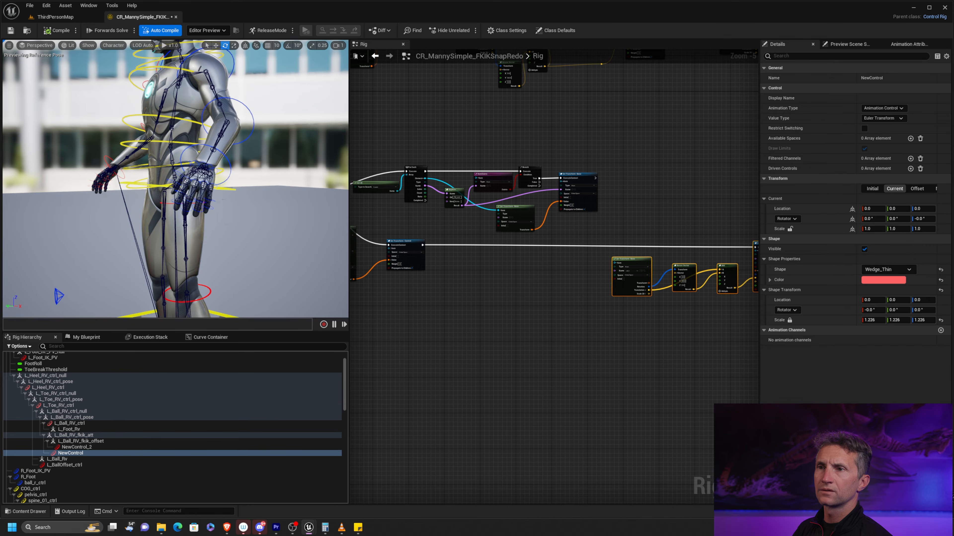
pyautogui.click(169, 207)
pyautogui.moveTo(156, 179); pyautogui.dragTo(198, 165)
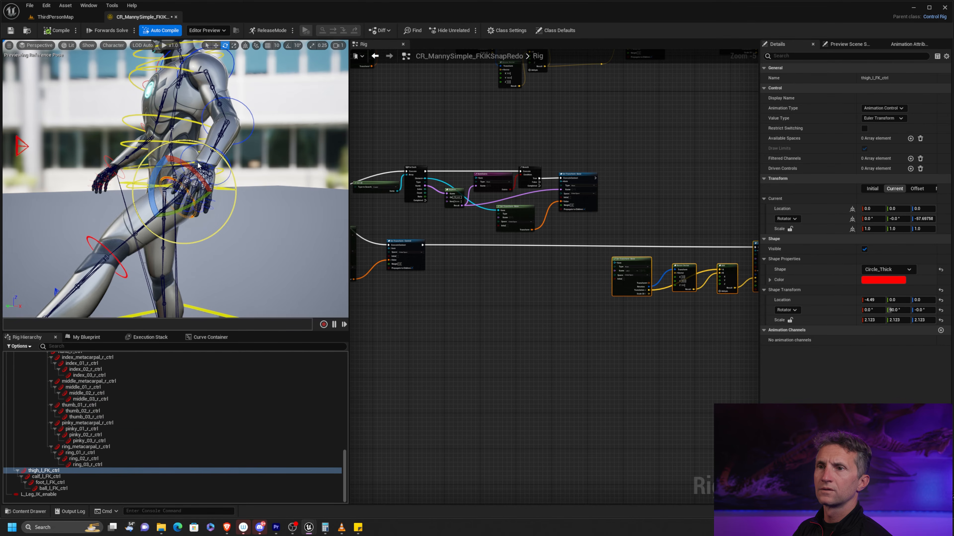
pyautogui.click(95, 240)
pyautogui.moveTo(83, 232); pyautogui.dragTo(105, 211)
# Rotate foot_l_FK_ctrl about 33.6° and ball_l_FK_ctrl about -24.4° on their third axis
pyautogui.keyDown('alt'); pyautogui.moveTo(207, 279); pyautogui.dragTo(274, 158, button='middle'); pyautogui.keyUp('alt')
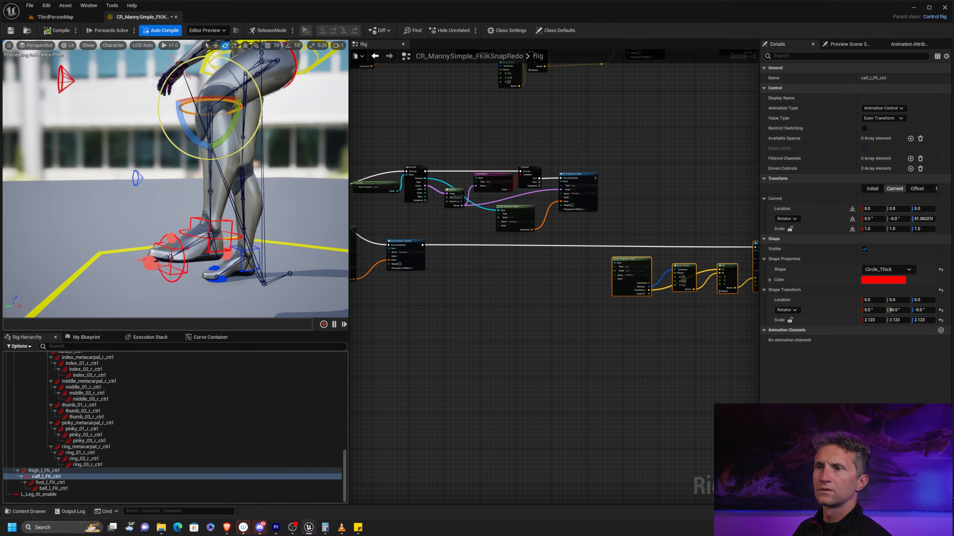
pyautogui.keyDown('alt'); pyautogui.moveTo(204, 247); pyautogui.dragTo(153, 227, button='middle'); pyautogui.keyUp('alt')
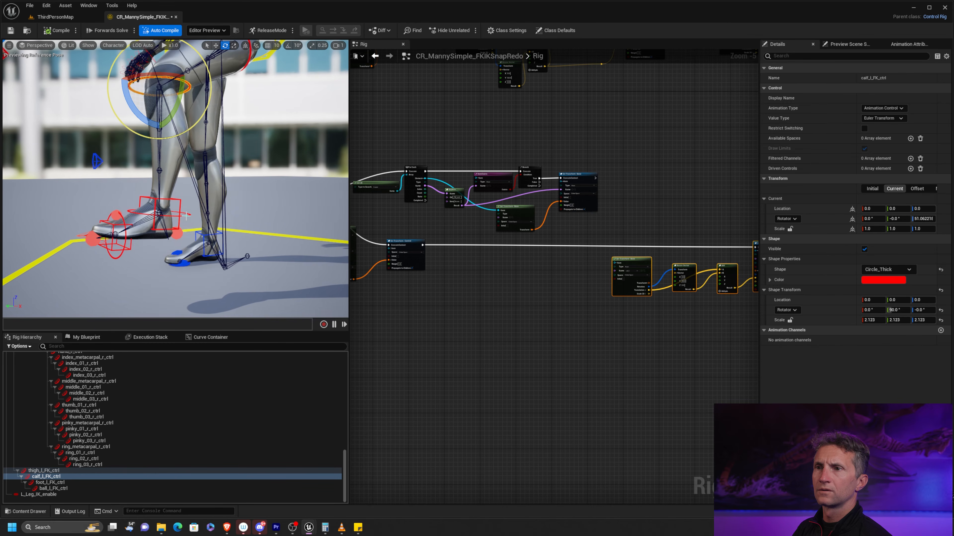
pyautogui.click(160, 204)
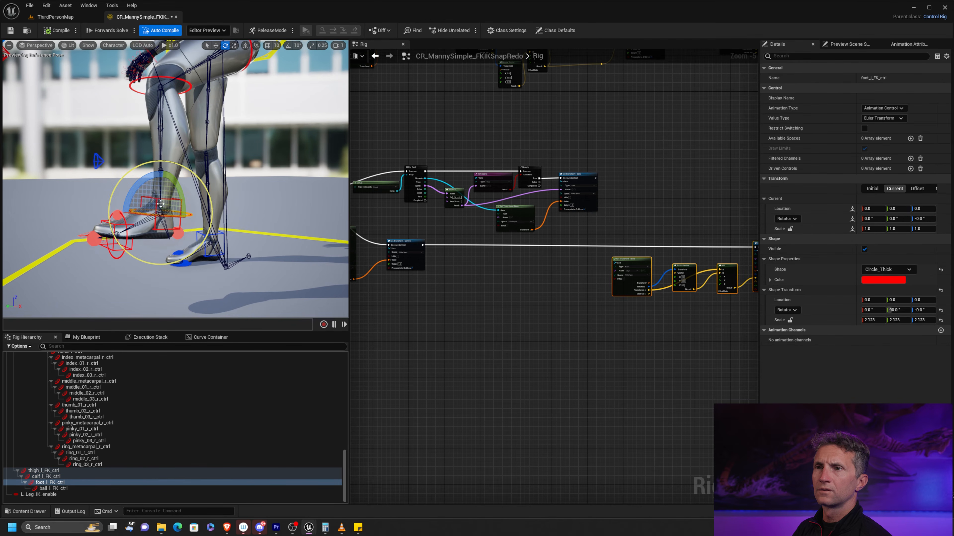
pyautogui.moveTo(145, 183); pyautogui.dragTo(143, 293)
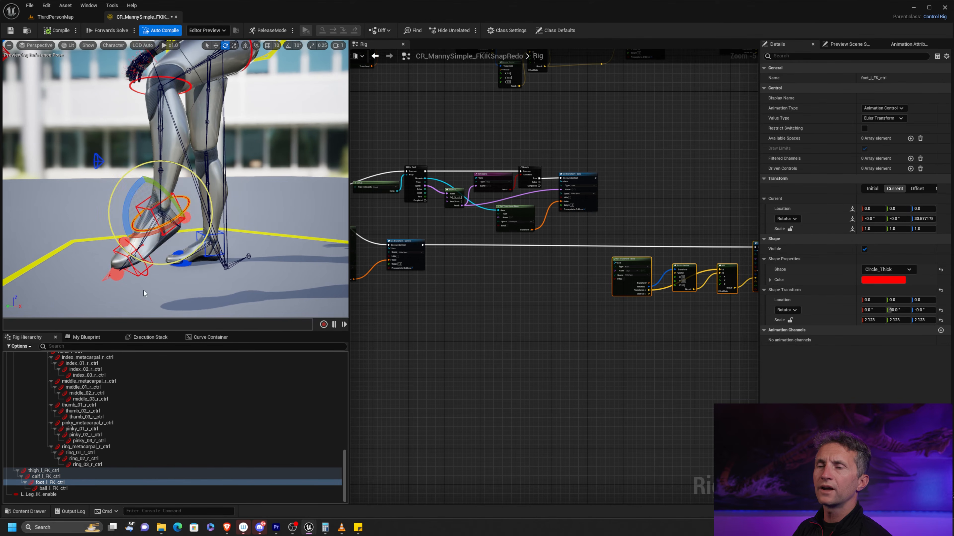
pyautogui.click(146, 275)
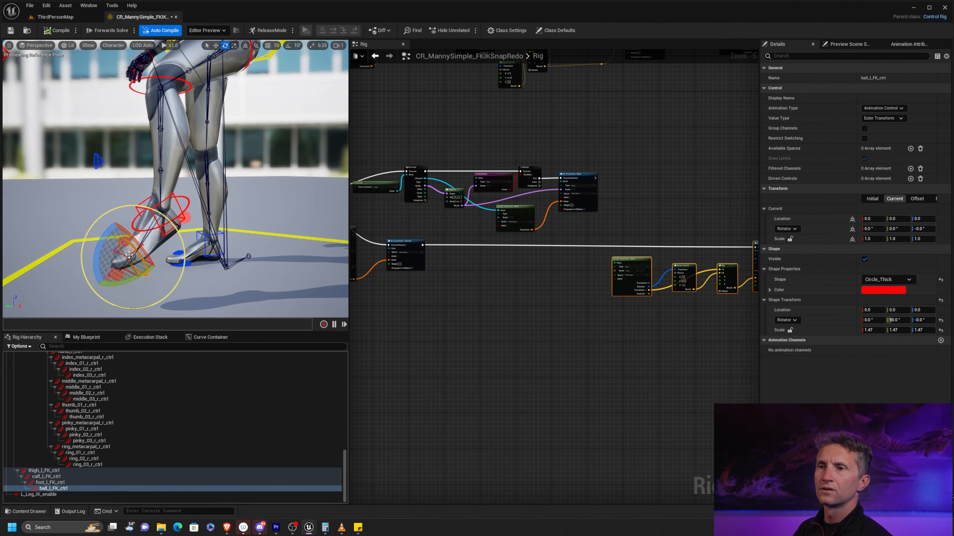
pyautogui.moveTo(104, 247); pyautogui.dragTo(105, 171)
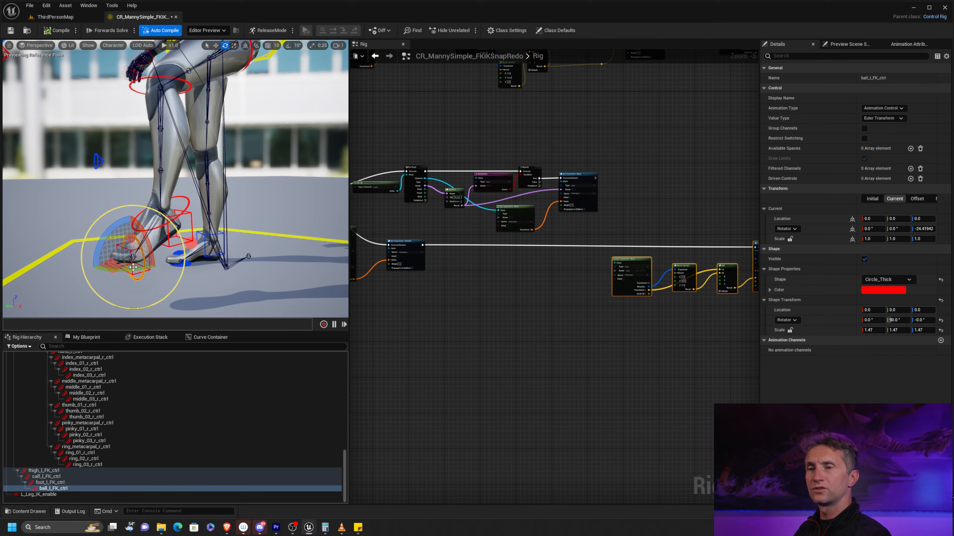
# Insert a Rotation Constraint node into the execution chain directly after the lower Set Transform - Control node
pyautogui.scroll(1, 200, 199)
pyautogui.moveTo(225, 259); pyautogui.dragTo(252, 224, button='middle')
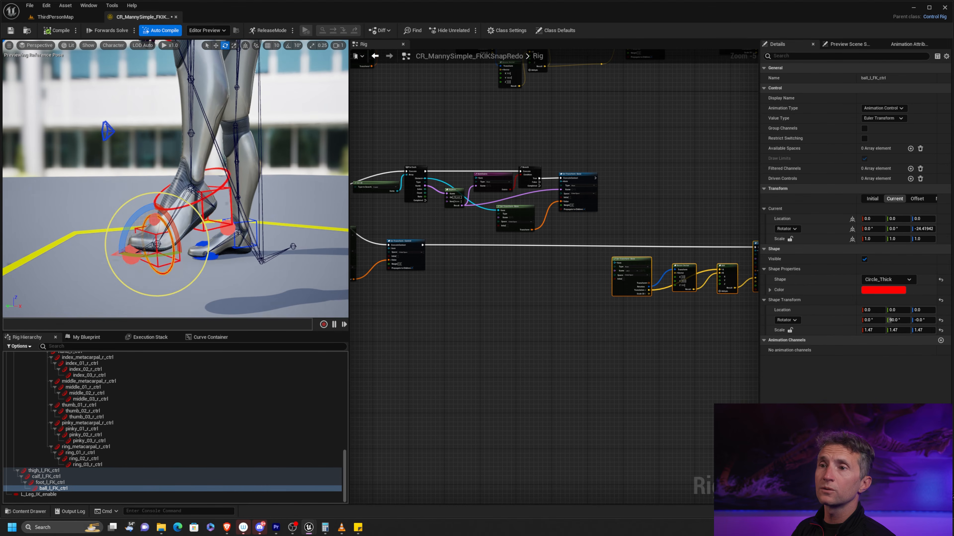
pyautogui.scroll(2, 231, 250)
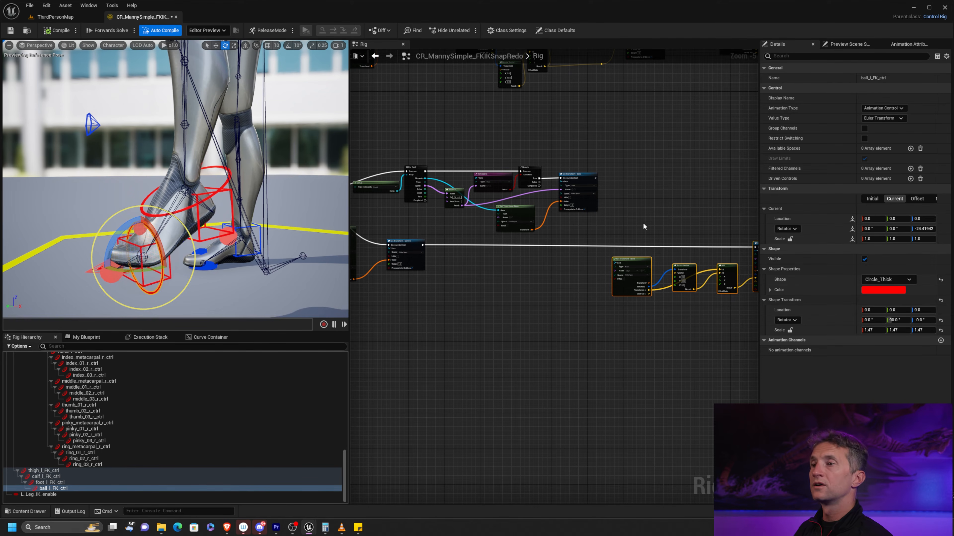
pyautogui.scroll(5, 435, 277)
pyautogui.moveTo(473, 276); pyautogui.dragTo(560, 253, button='right')
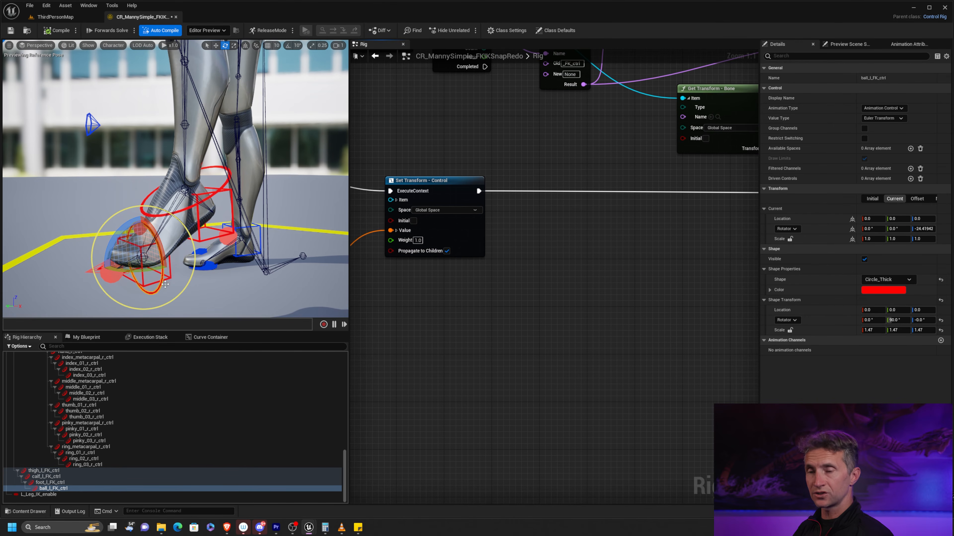
pyautogui.scroll(5, 113, 432)
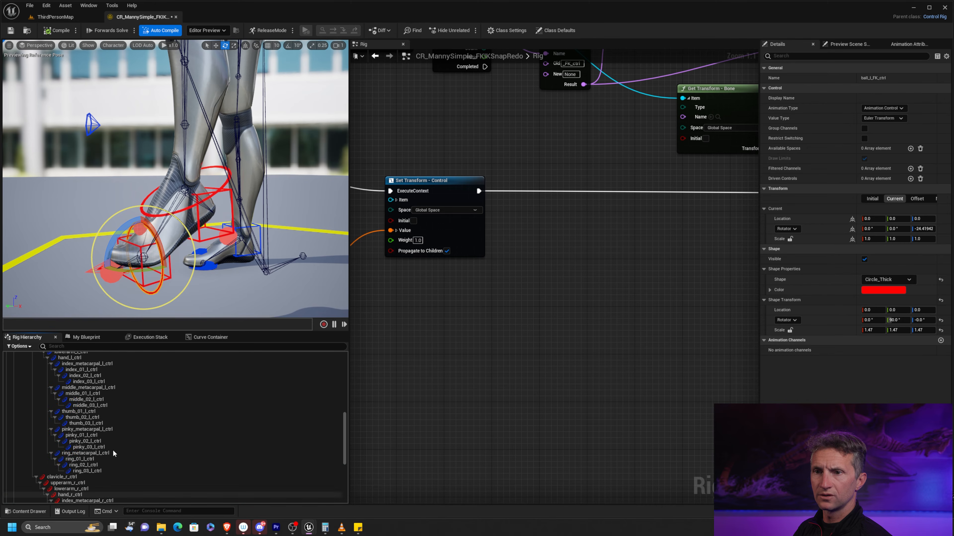
pyautogui.scroll(-5, 114, 454)
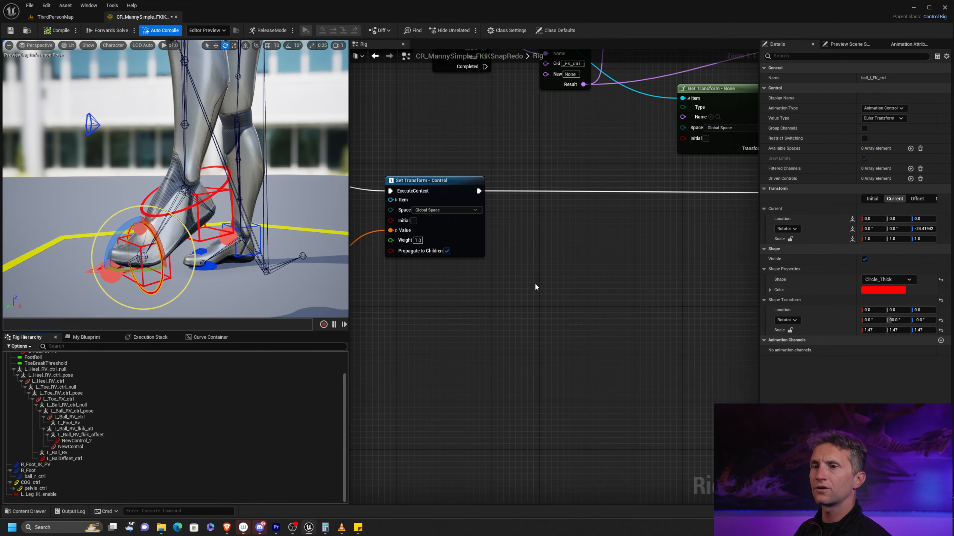
pyautogui.moveTo(535, 288); pyautogui.dragTo(511, 288, button='right')
pyautogui.moveTo(459, 190); pyautogui.dragTo(571, 188)
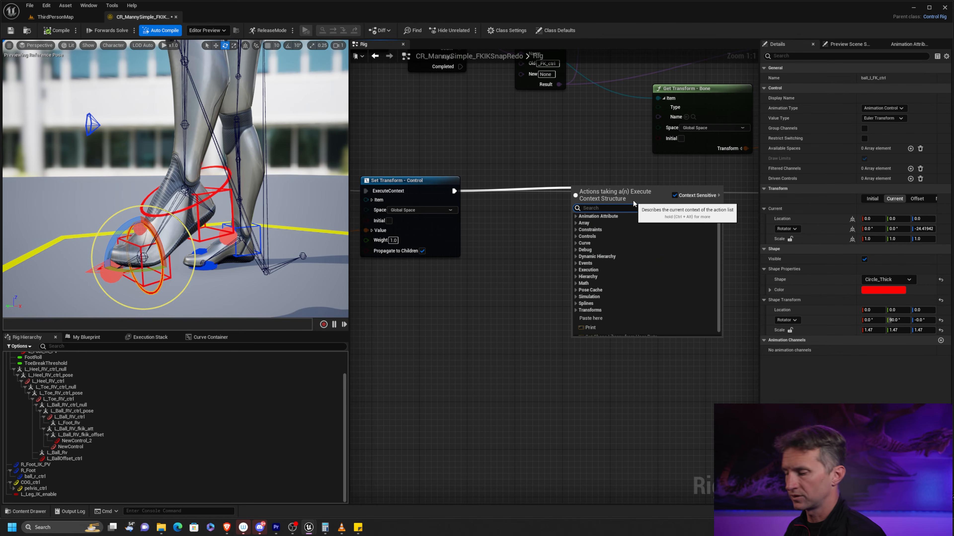
pyautogui.write('rotat')
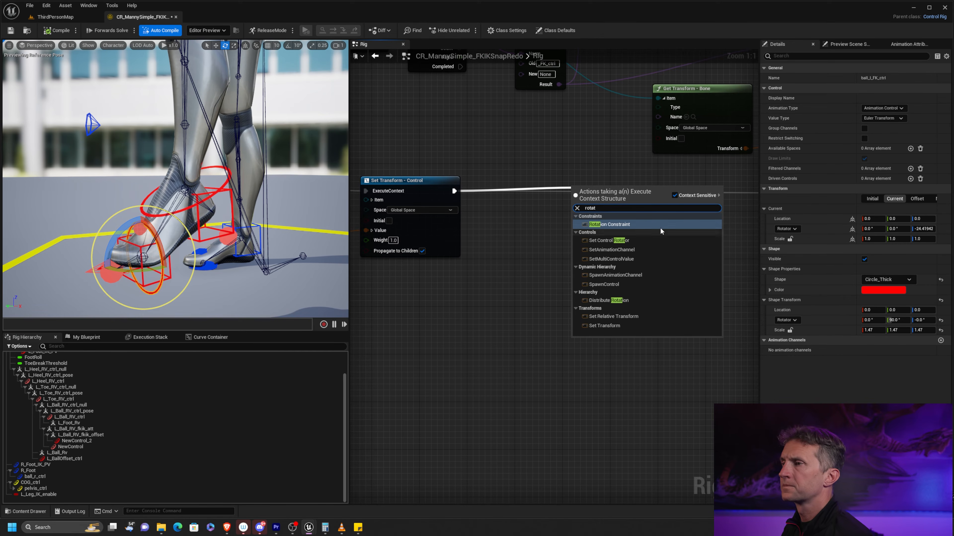
pyautogui.click(634, 225)
pyautogui.moveTo(636, 232); pyautogui.dragTo(647, 225)
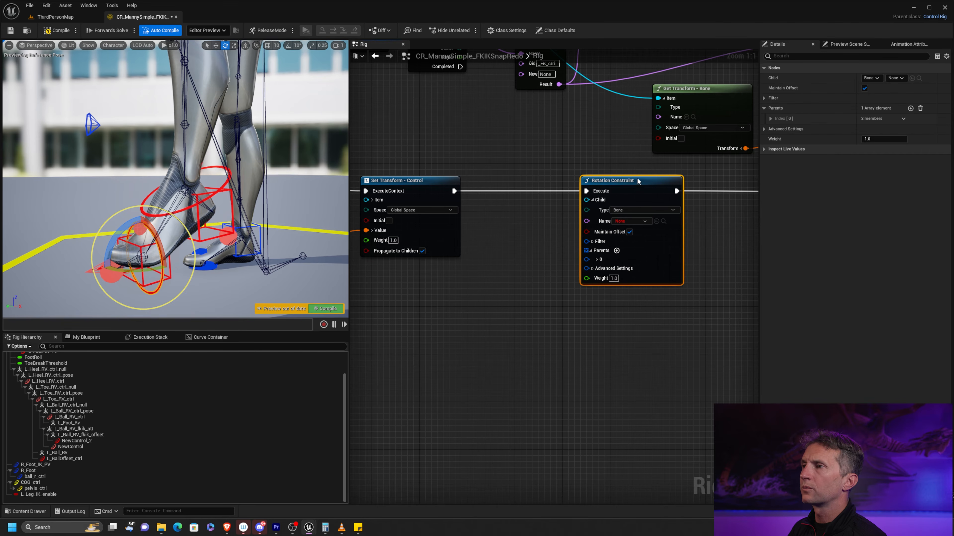
# Assign the L_Ball_RV_fkik_offset null as the Rotation Constraint's child and the foot_l bone as its parent
pyautogui.click(106, 435)
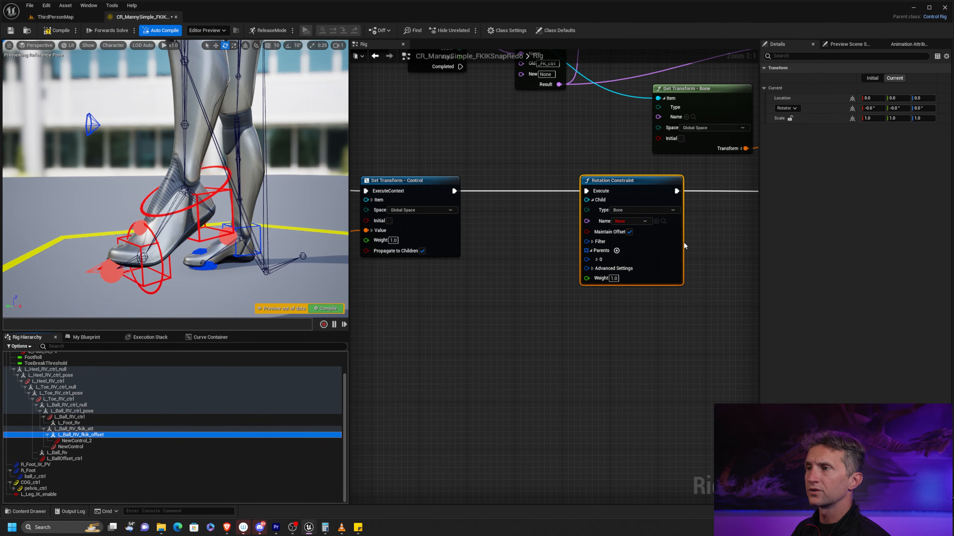
pyautogui.click(656, 221)
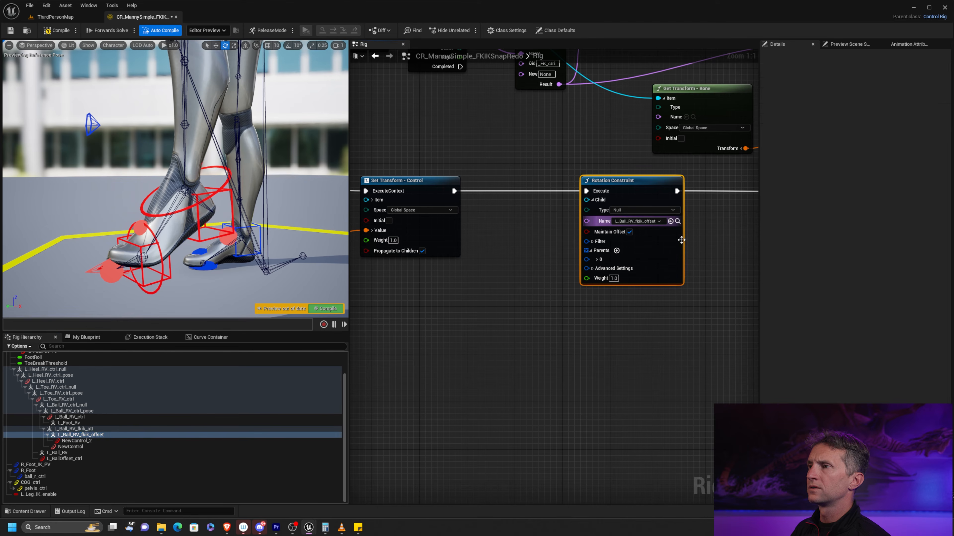
pyautogui.click(597, 260)
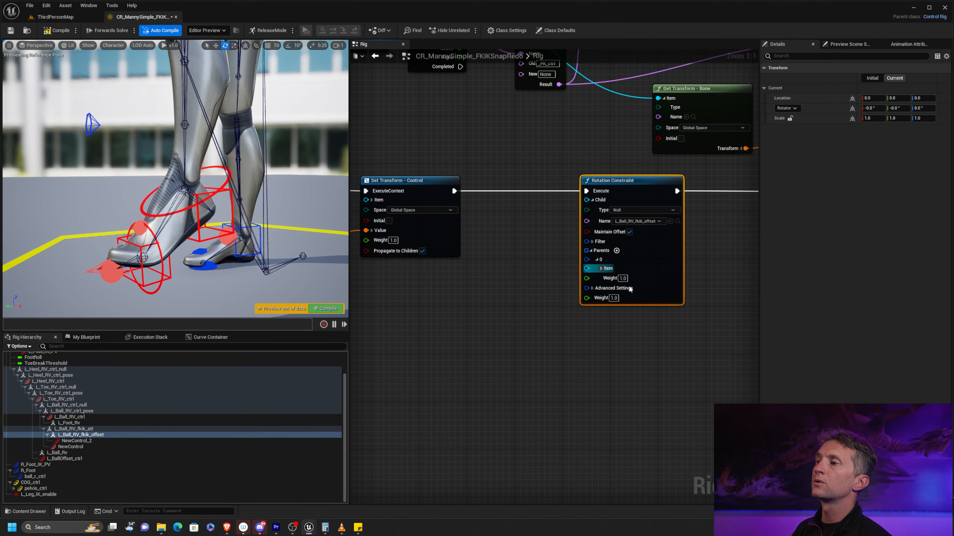
pyautogui.click(601, 268)
pyautogui.click(649, 289)
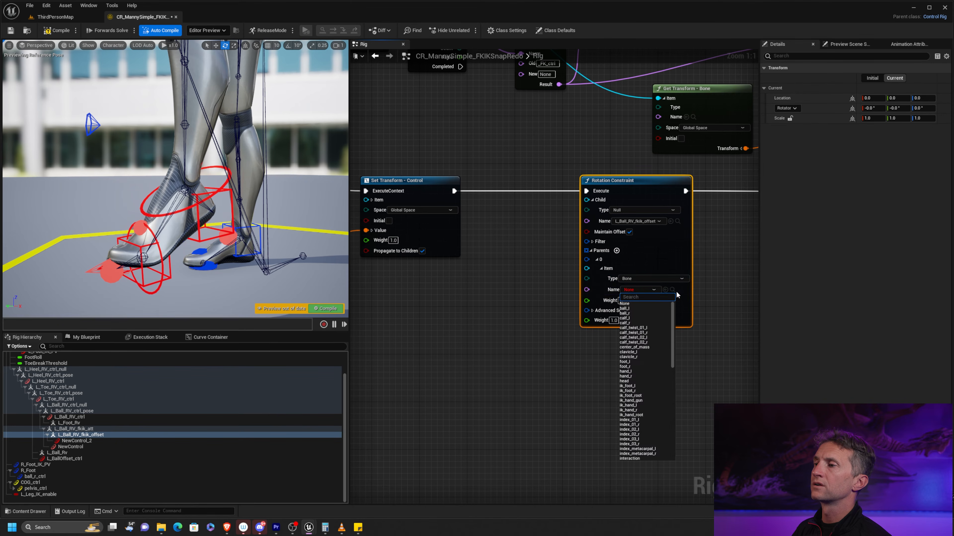
pyautogui.click(642, 362)
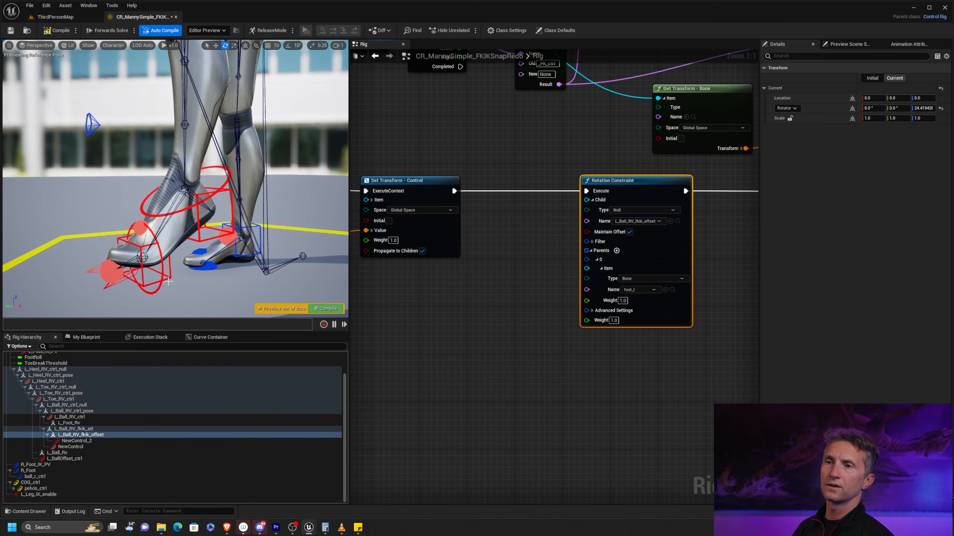
# Rotate ball_l_FK_ctrl on several axes to about 1.9°, 11.4° and -15.6° to test the rotation constraint
pyautogui.scroll(10, 168, 282)
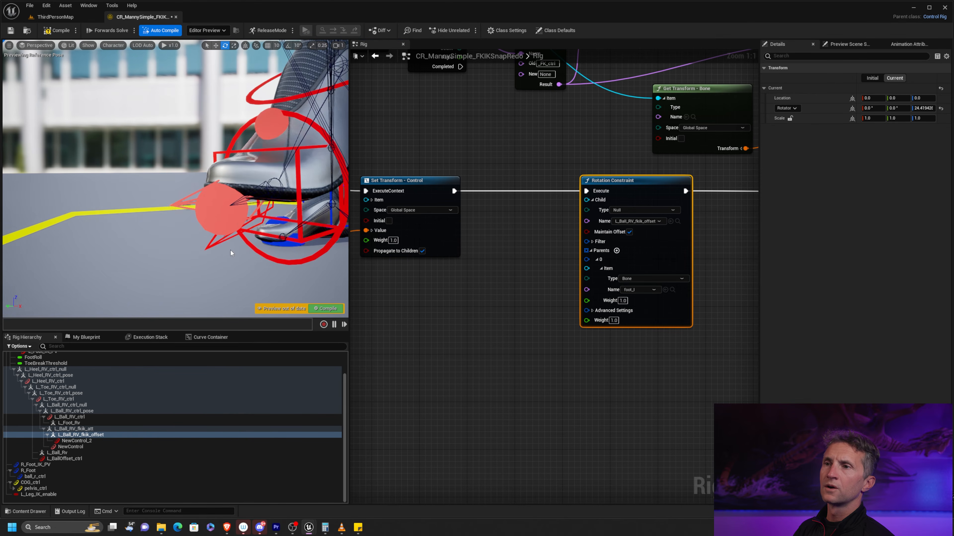
pyautogui.moveTo(231, 254)
pyautogui.keyDown('alt'); pyautogui.mouseDown()
pyautogui.moveTo(286, 250)
pyautogui.moveTo(222, 263)
pyautogui.moveTo(235, 251)
pyautogui.mouseUp(); pyautogui.keyUp('alt')
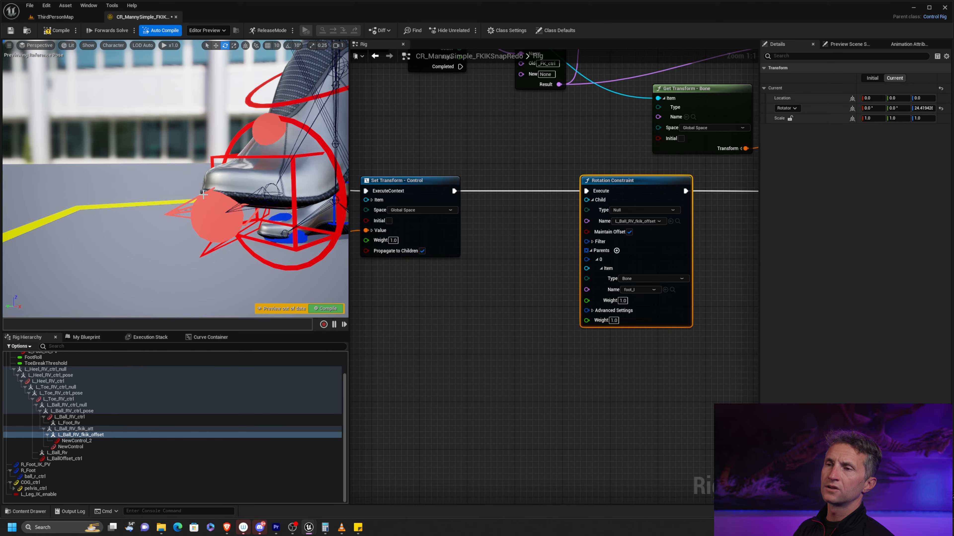
pyautogui.keyDown('alt'); pyautogui.moveTo(284, 251); pyautogui.dragTo(222, 259, button='middle'); pyautogui.keyUp('alt')
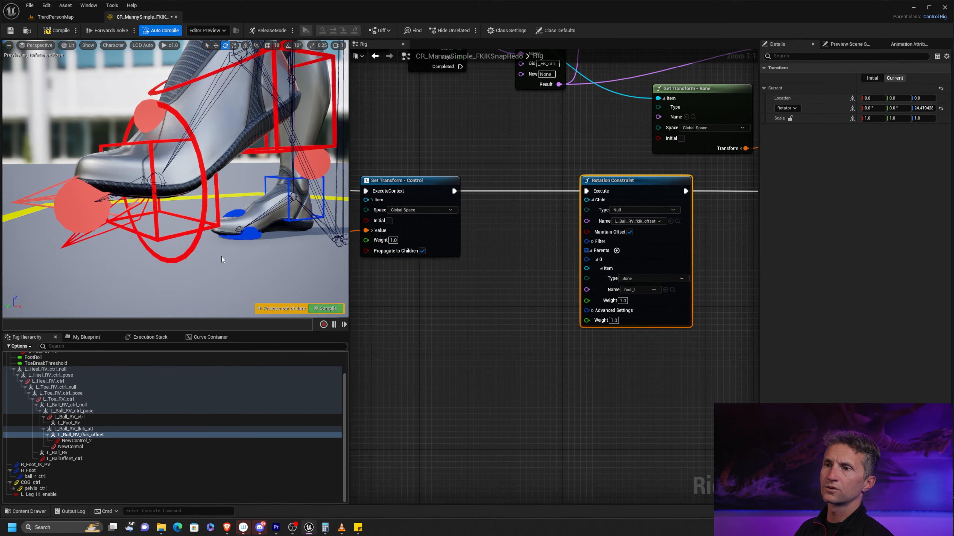
pyautogui.click(193, 250)
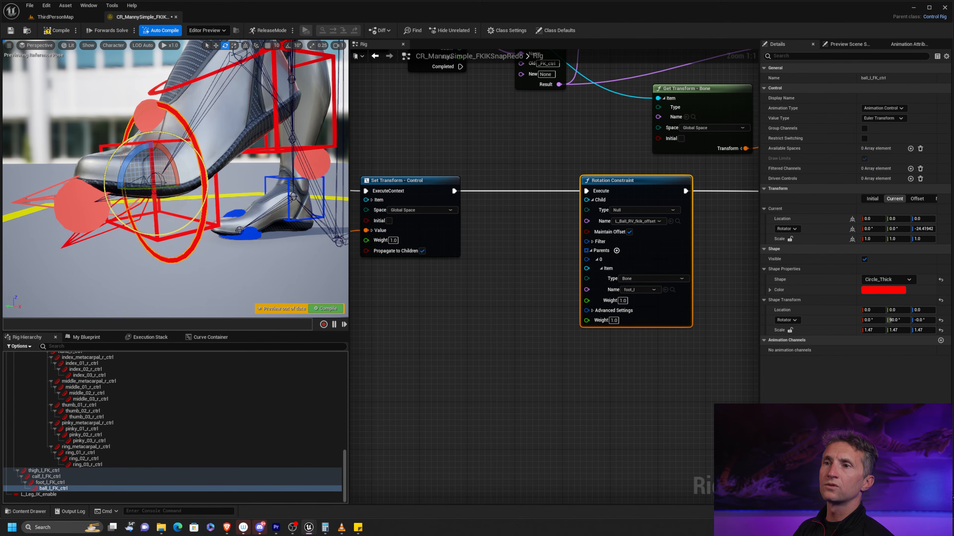
pyautogui.moveTo(139, 186)
pyautogui.mouseDown()
pyautogui.moveTo(158, 173)
pyautogui.moveTo(136, 188)
pyautogui.mouseUp()
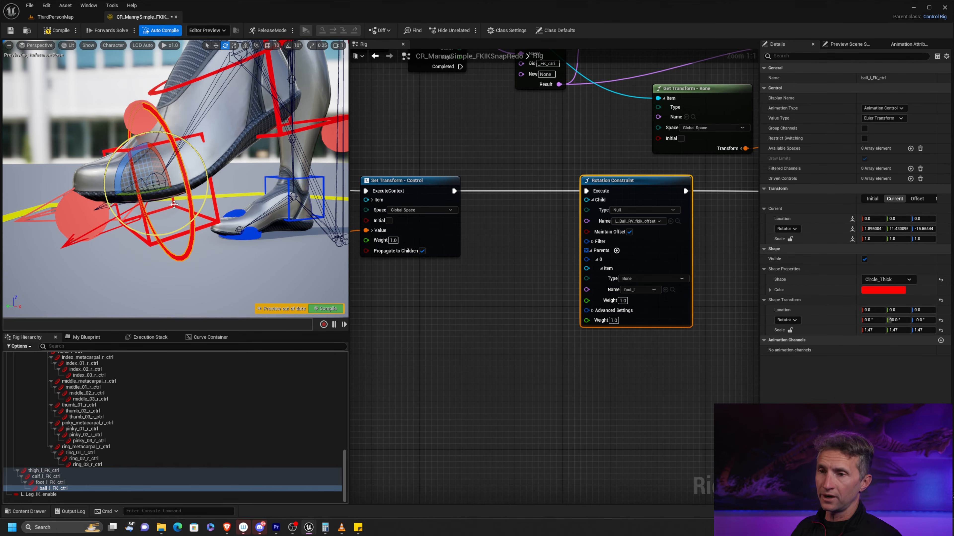
# Select the L_Ball_RV_fkik_offset null in the rig hierarchy and examine its current rotation
pyautogui.scroll(15, 149, 428)
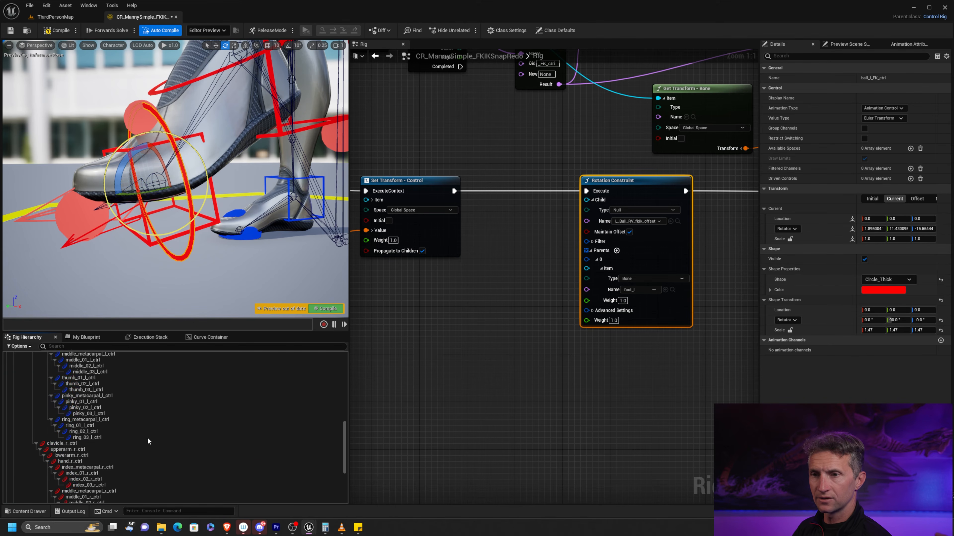
pyautogui.scroll(-3, 112, 400)
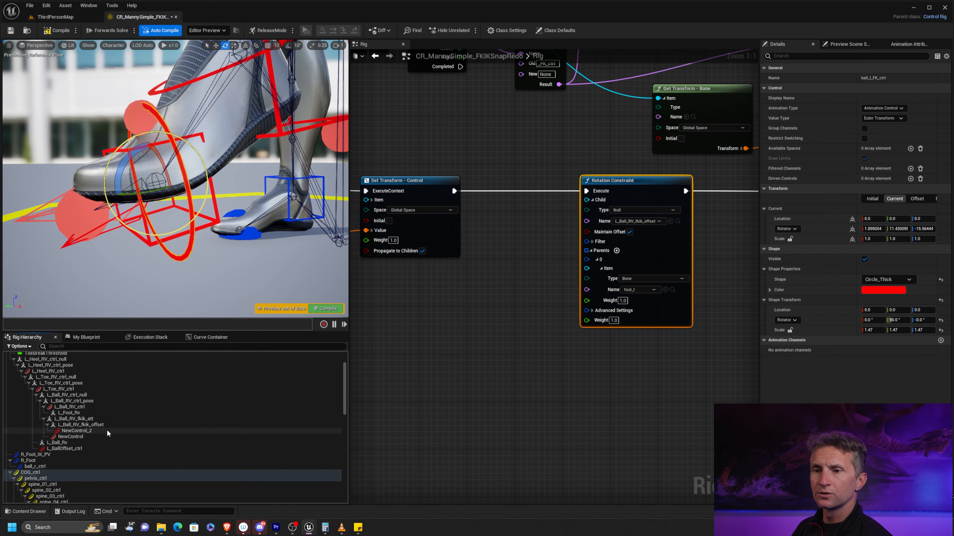
pyautogui.click(139, 424)
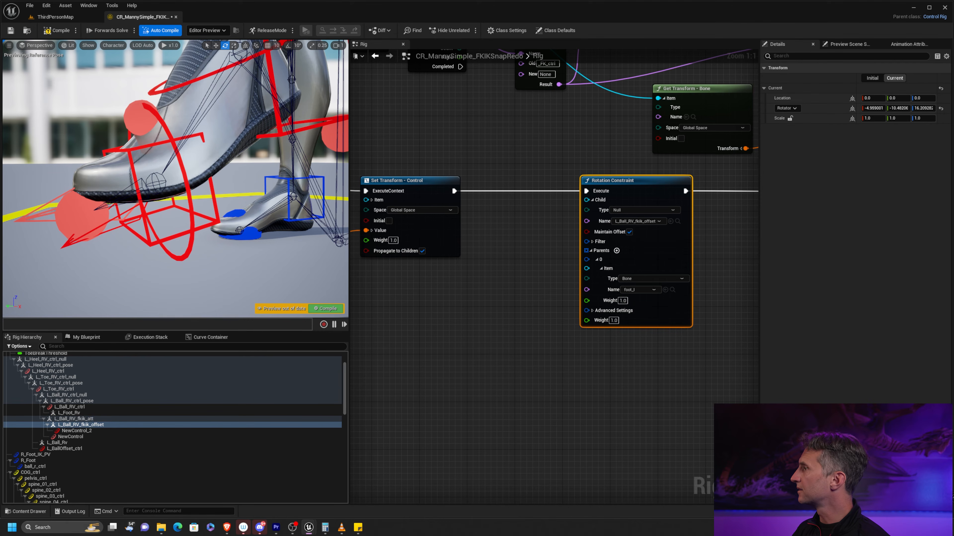
# Examine the graph around the Rotation Constraint node and its execution link to the nodes that follow it
pyautogui.moveTo(655, 373); pyautogui.dragTo(297, 335, button='right')
pyautogui.scroll(-2, 528, 311)
pyautogui.moveTo(538, 324); pyautogui.dragTo(619, 286, button='right')
pyautogui.moveTo(590, 252); pyautogui.dragTo(549, 256, button='right')
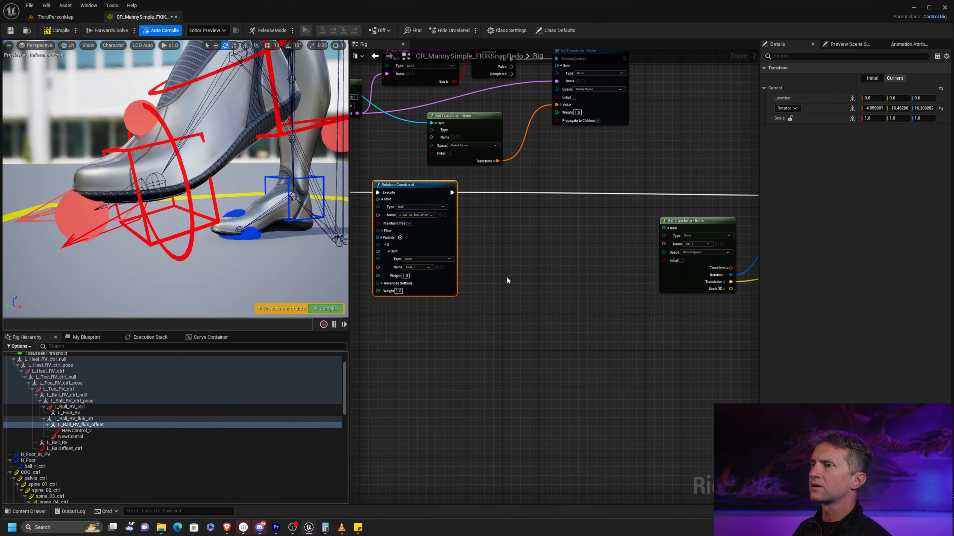
pyautogui.moveTo(507, 278); pyautogui.dragTo(758, 282, button='right')
pyautogui.moveTo(604, 263); pyautogui.dragTo(433, 243, button='right')
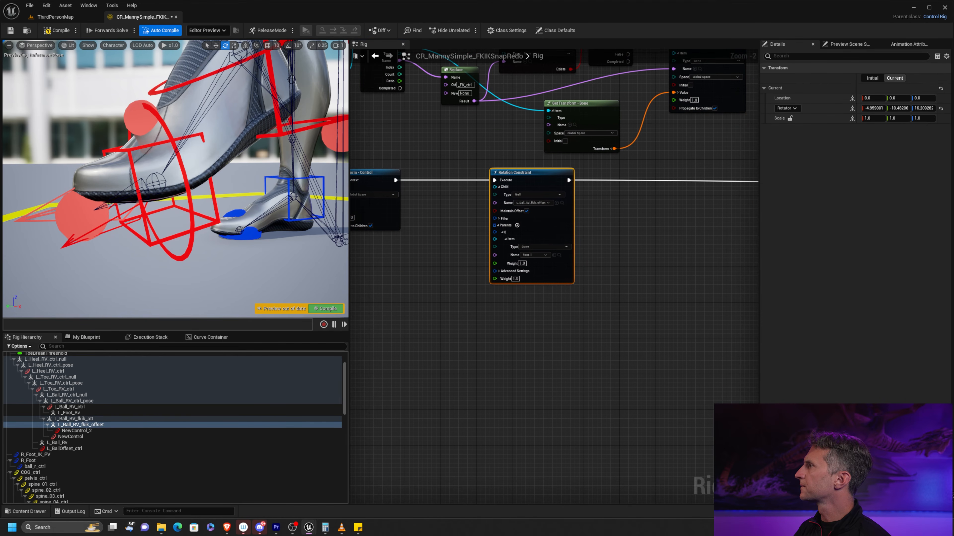
pyautogui.moveTo(643, 245); pyautogui.dragTo(495, 194, button='right')
pyautogui.scroll(2, 580, 249)
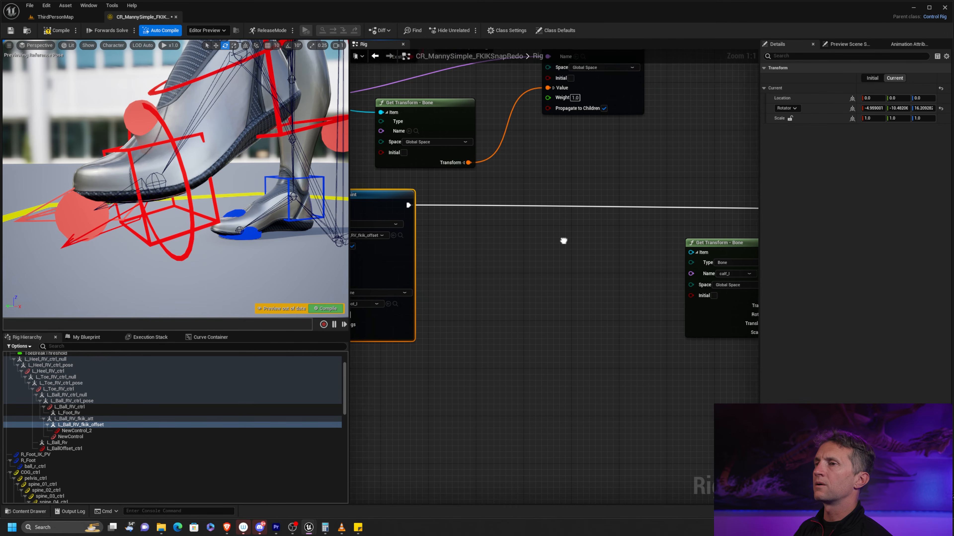
pyautogui.moveTo(564, 238); pyautogui.dragTo(751, 209, button='right')
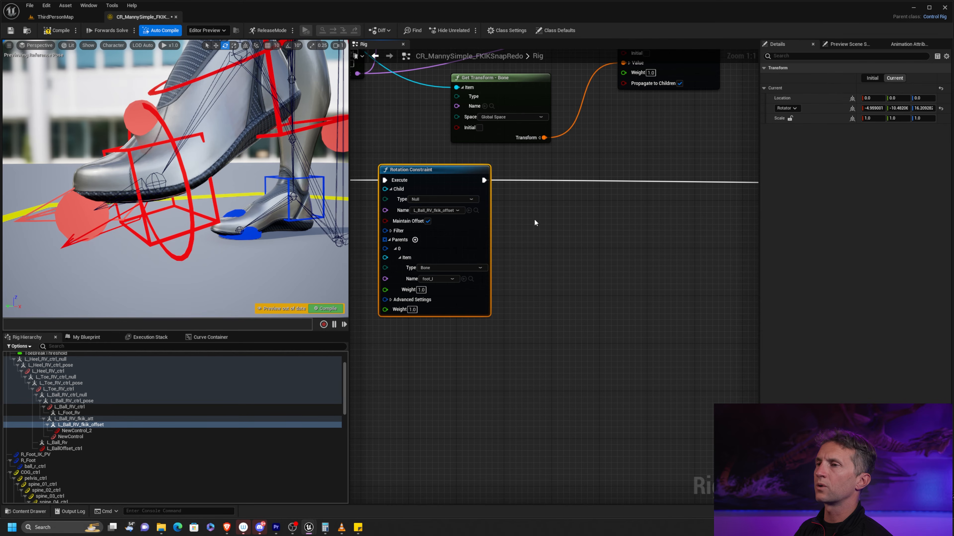
pyautogui.moveTo(549, 224)
pyautogui.mouseDown(button='right')
pyautogui.moveTo(524, 224)
pyautogui.moveTo(538, 225)
pyautogui.mouseUp(button='right')
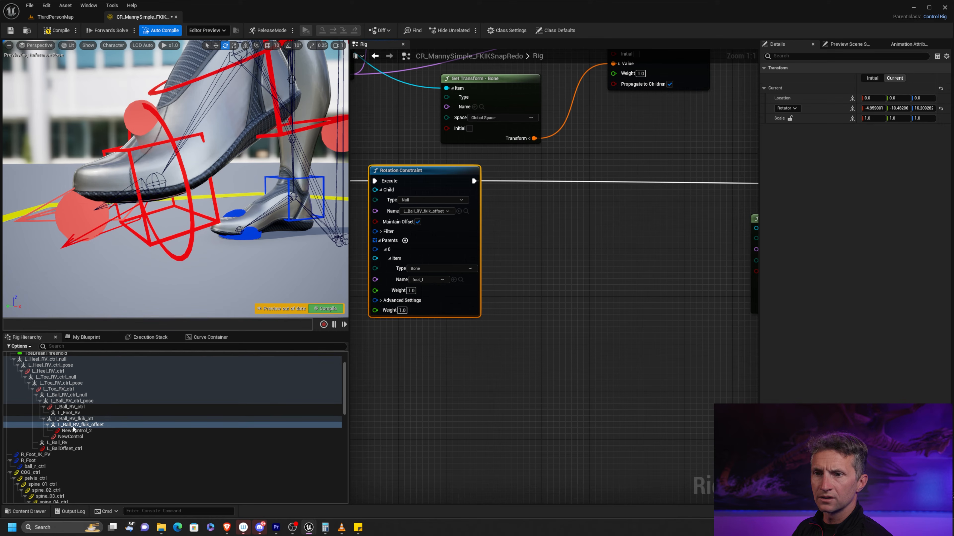
# Add a Get Transform node for the L_Ball_RV_fkik_offset null below the Rotation Constraint, with its Transform output split open
pyautogui.moveTo(81, 425); pyautogui.dragTo(568, 296)
pyautogui.click(571, 336)
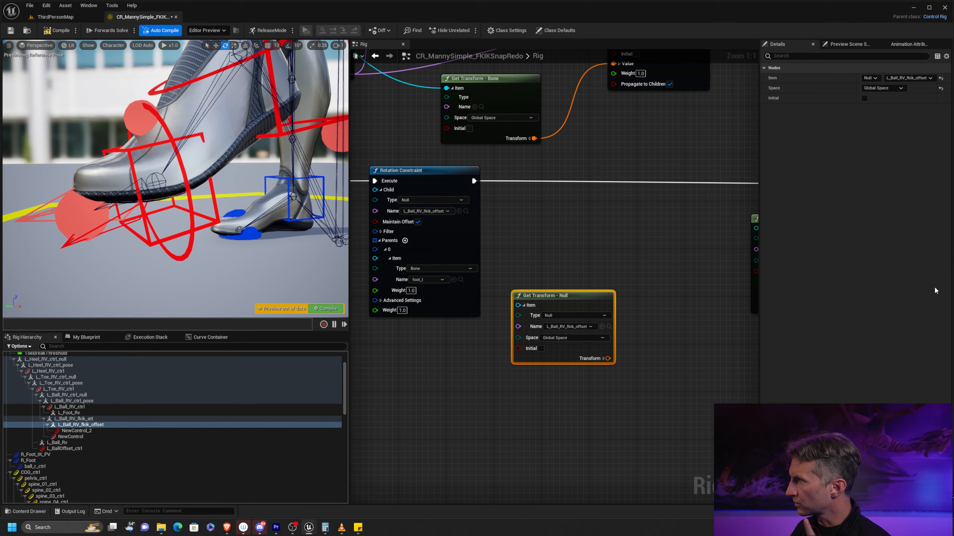
pyautogui.moveTo(540, 311); pyautogui.dragTo(472, 413)
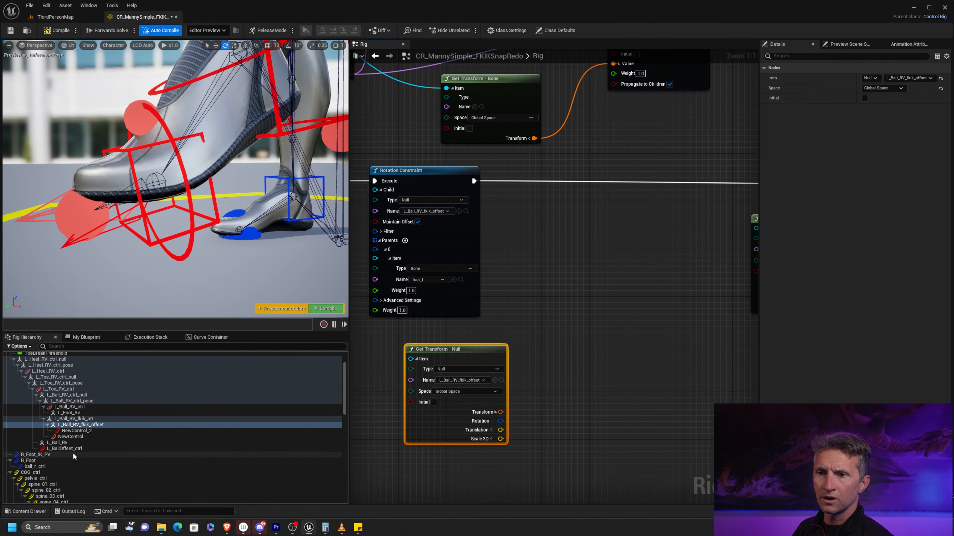
# Add a Set Rotation node for L_Ball_RV_ctrl and insert it into the execution chain directly after the Rotation Constraint
pyautogui.click(73, 407)
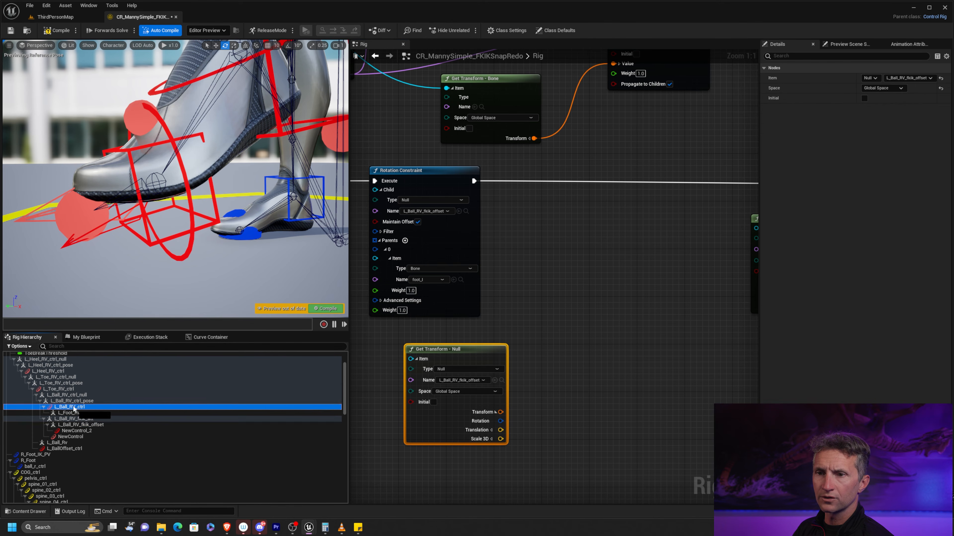
pyautogui.moveTo(74, 406); pyautogui.dragTo(562, 271)
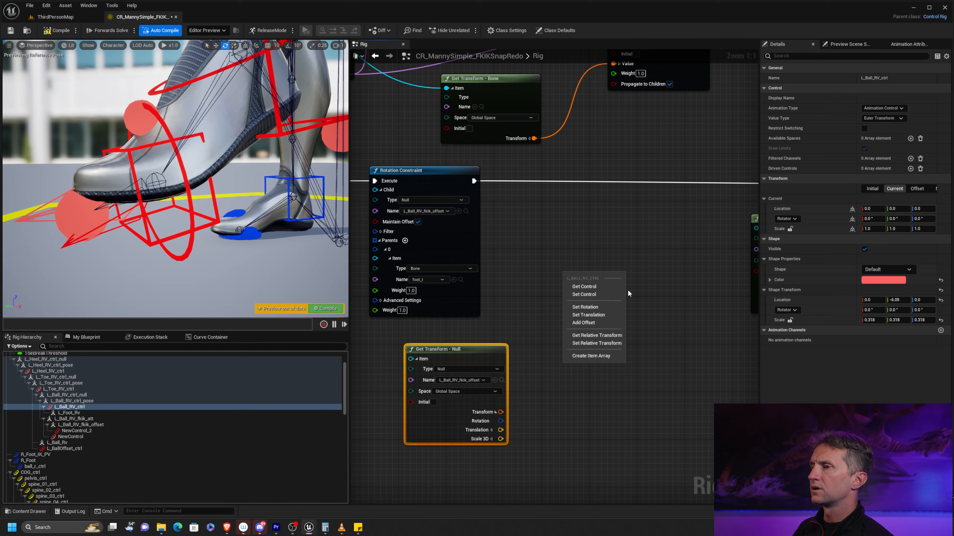
pyautogui.click(614, 305)
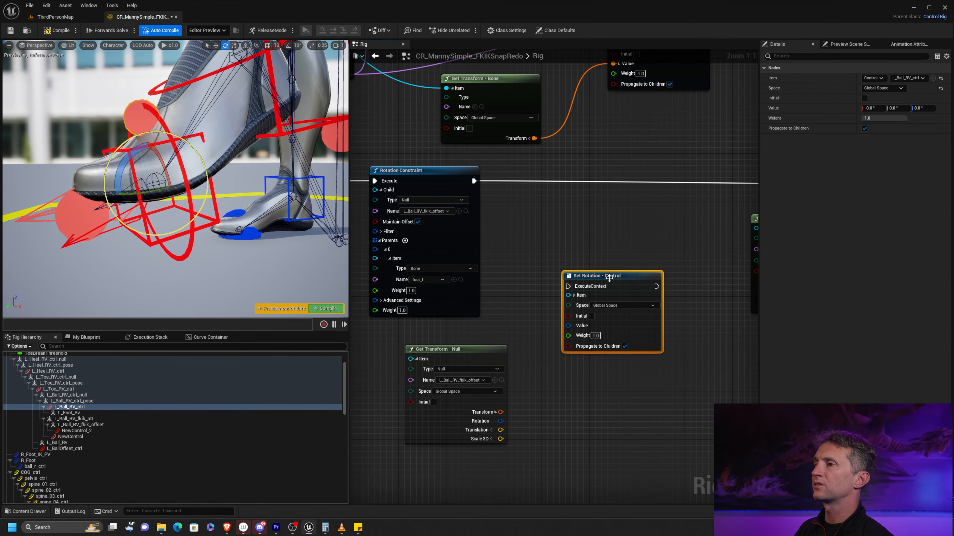
pyautogui.moveTo(617, 277); pyautogui.dragTo(624, 211)
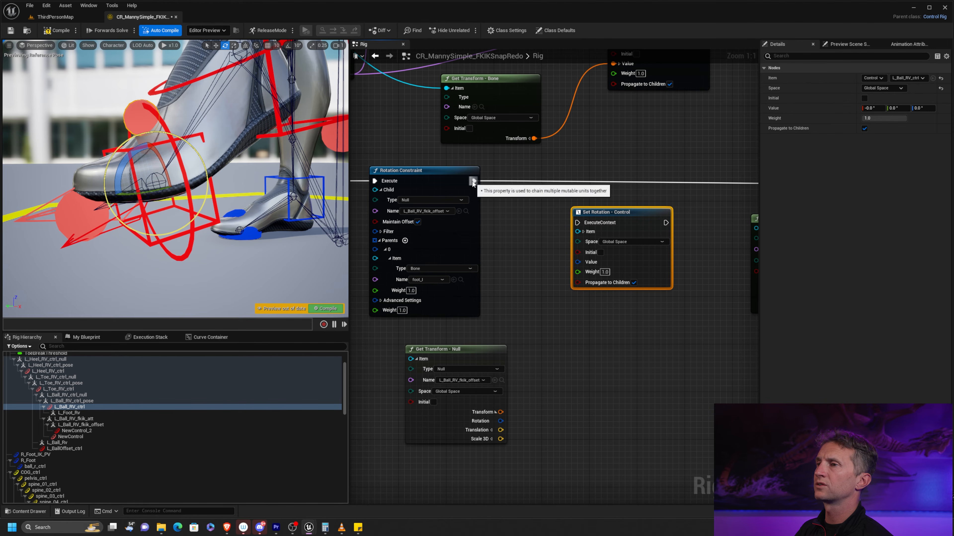
pyautogui.keyDown('ctrl'); pyautogui.moveTo(473, 181); pyautogui.dragTo(645, 167); pyautogui.keyUp('ctrl')
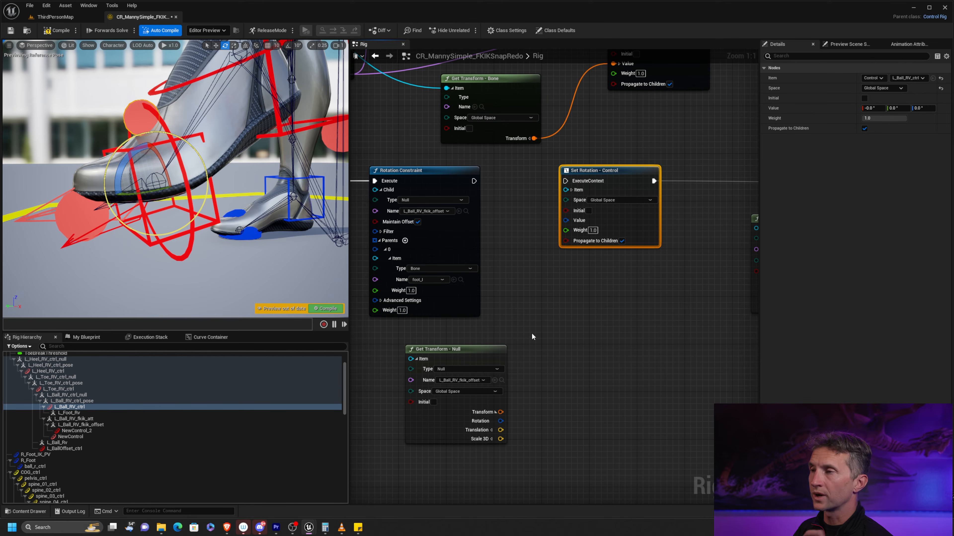
pyautogui.moveTo(474, 181); pyautogui.dragTo(565, 180)
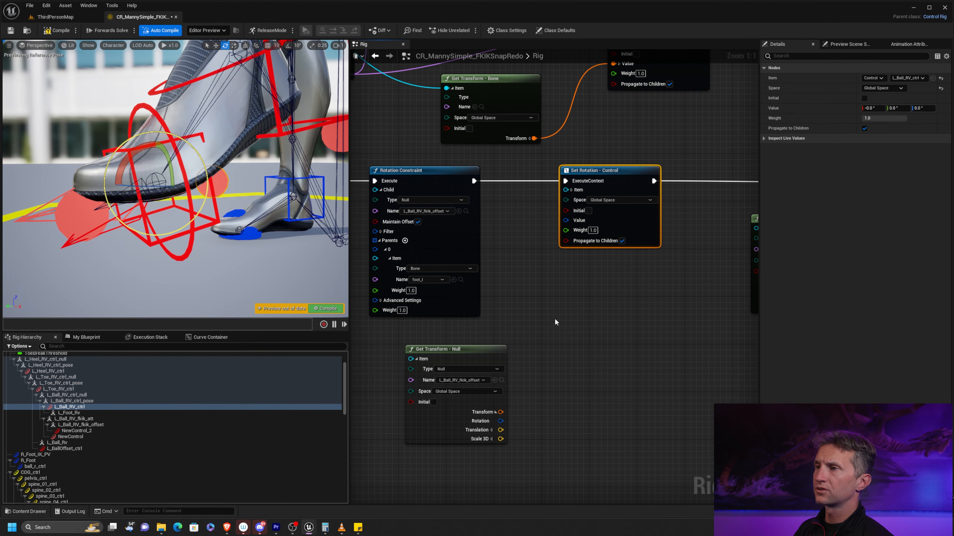
# Feed the offset null's Rotation into the Set Rotation node's Value and set both nodes to Local Space
pyautogui.moveTo(505, 422); pyautogui.dragTo(568, 221)
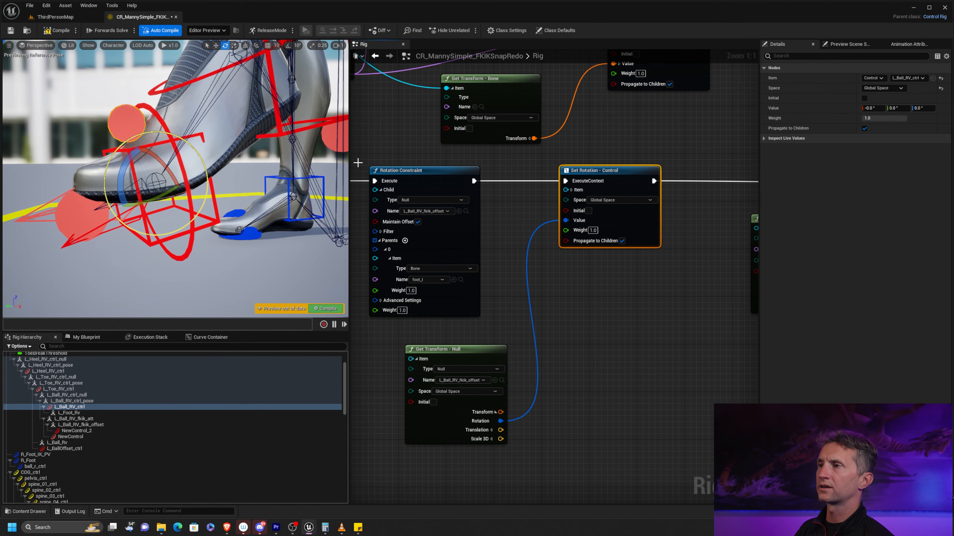
pyautogui.click(637, 201)
pyautogui.click(616, 207)
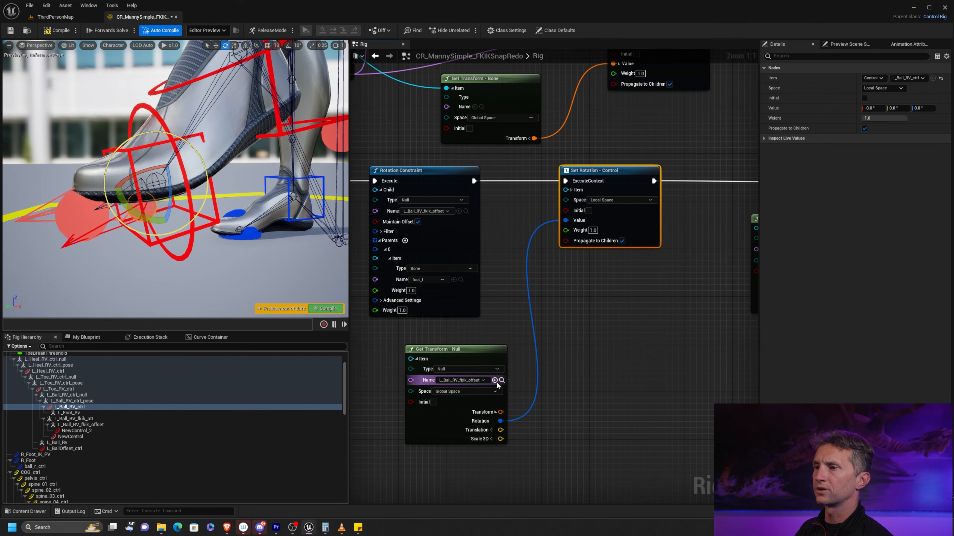
pyautogui.click(447, 391)
pyautogui.click(445, 397)
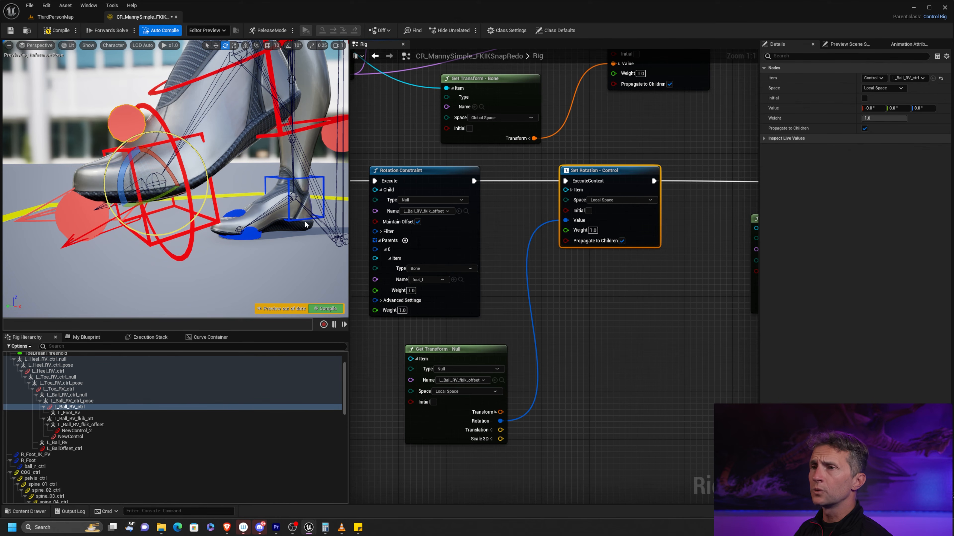
# Rotate ball_l_FK_ctrl to about 2.1°, 19.2° and -19.5° to pose the left FK foot for a snap test
pyautogui.moveTo(286, 259)
pyautogui.keyDown('alt'); pyautogui.mouseDown()
pyautogui.moveTo(315, 260)
pyautogui.moveTo(251, 259)
pyautogui.moveTo(293, 265)
pyautogui.moveTo(287, 251)
pyautogui.mouseUp(); pyautogui.keyUp('alt')
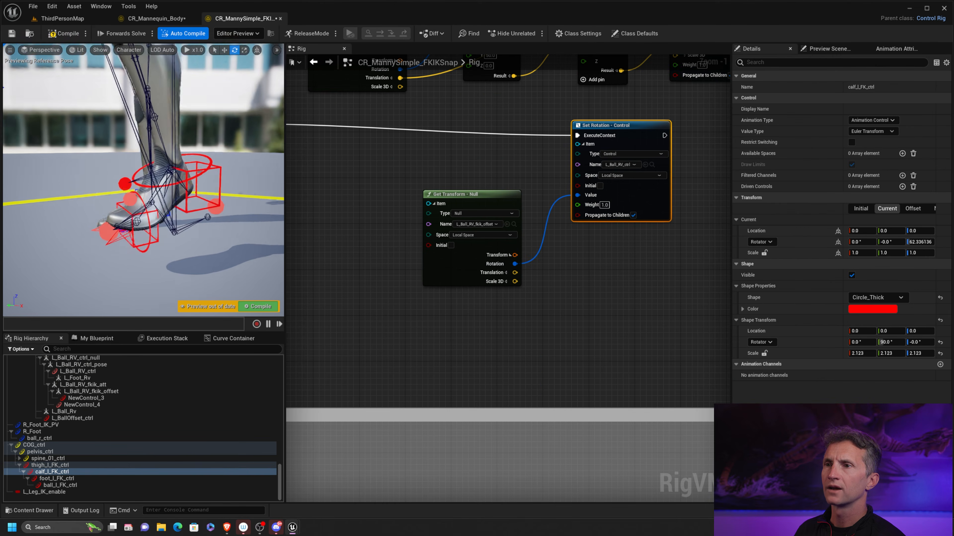
pyautogui.moveTo(221, 221); pyautogui.dragTo(172, 217, button='middle')
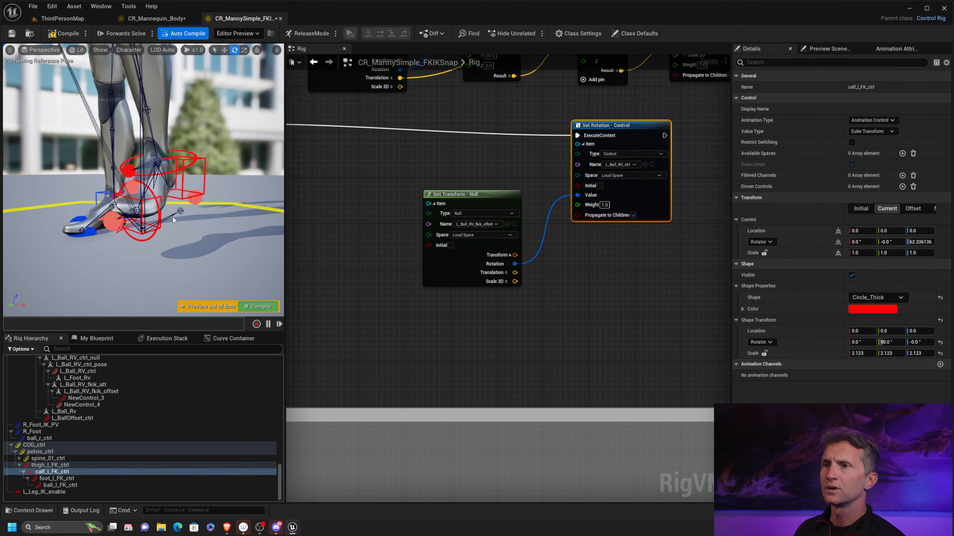
pyautogui.click(158, 222)
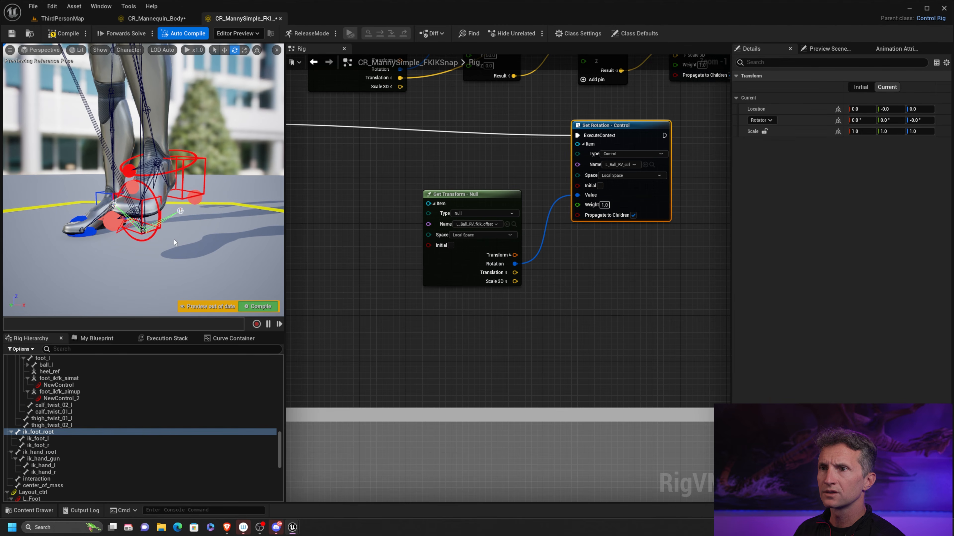
pyautogui.click(155, 237)
pyautogui.keyDown('alt'); pyautogui.moveTo(180, 245); pyautogui.dragTo(133, 216); pyautogui.keyUp('alt')
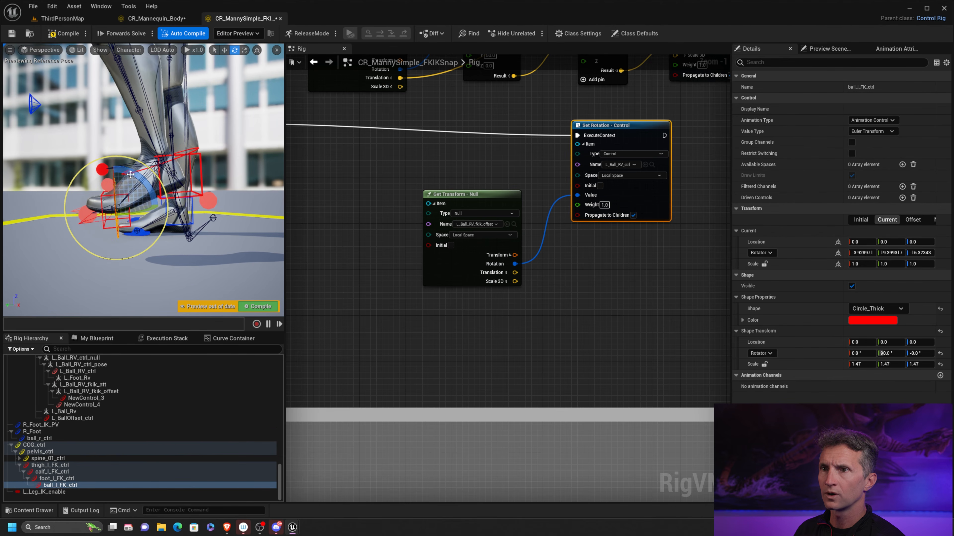
pyautogui.moveTo(131, 174); pyautogui.dragTo(217, 217)
pyautogui.moveTo(188, 183); pyautogui.dragTo(181, 175)
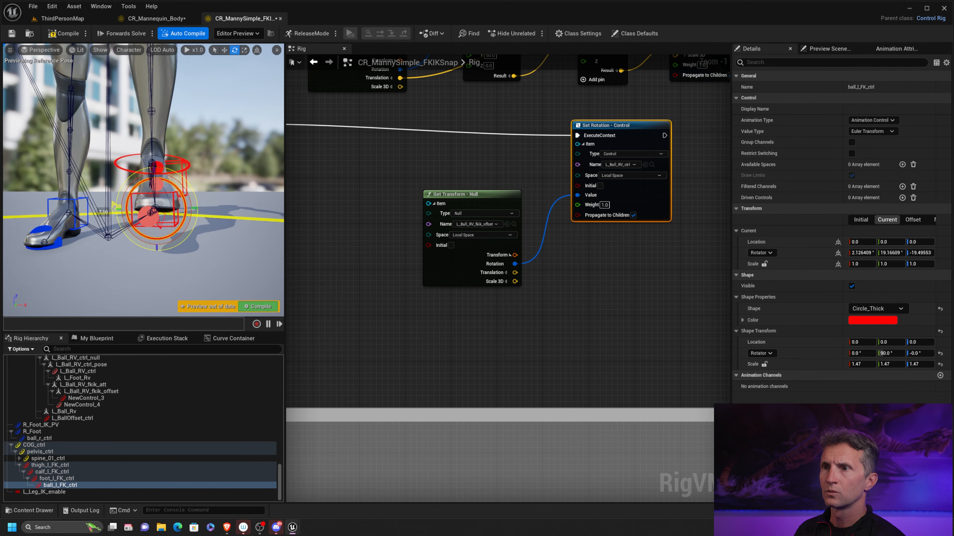
# Select Layout_ctrl and enable its L_Leg_IK_enable animation channel to switch the left leg to IK
pyautogui.click(245, 220)
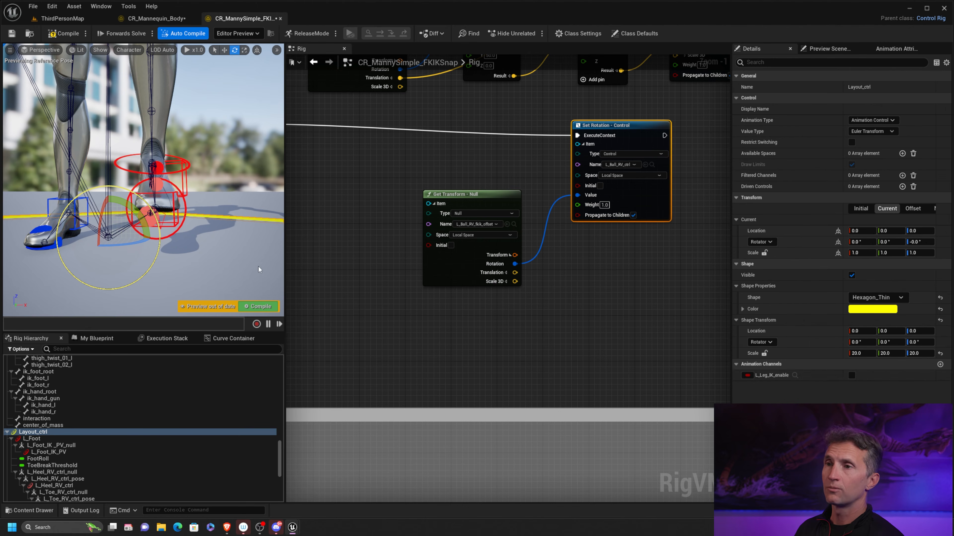
pyautogui.scroll(2, 248, 247)
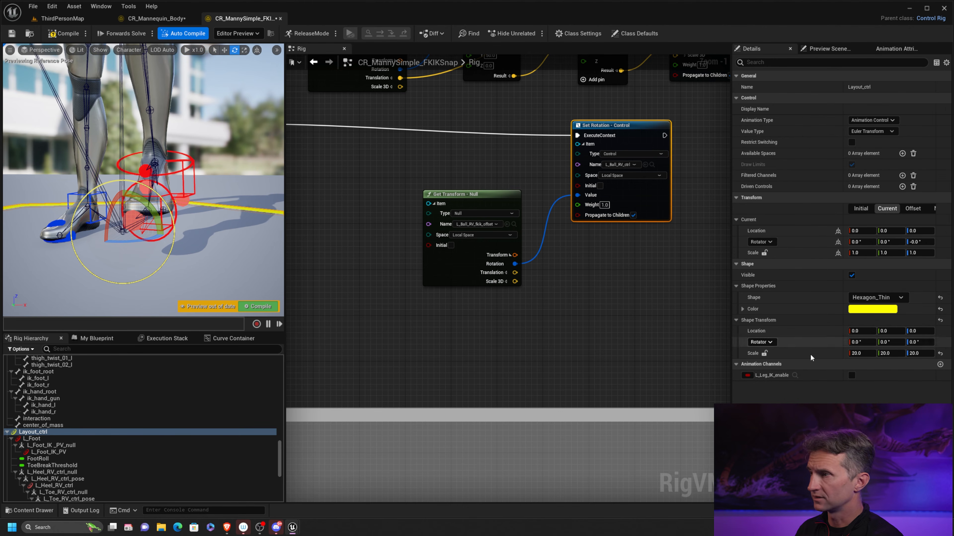
pyautogui.keyDown('alt'); pyautogui.moveTo(225, 233); pyautogui.dragTo(284, 238); pyautogui.keyUp('alt')
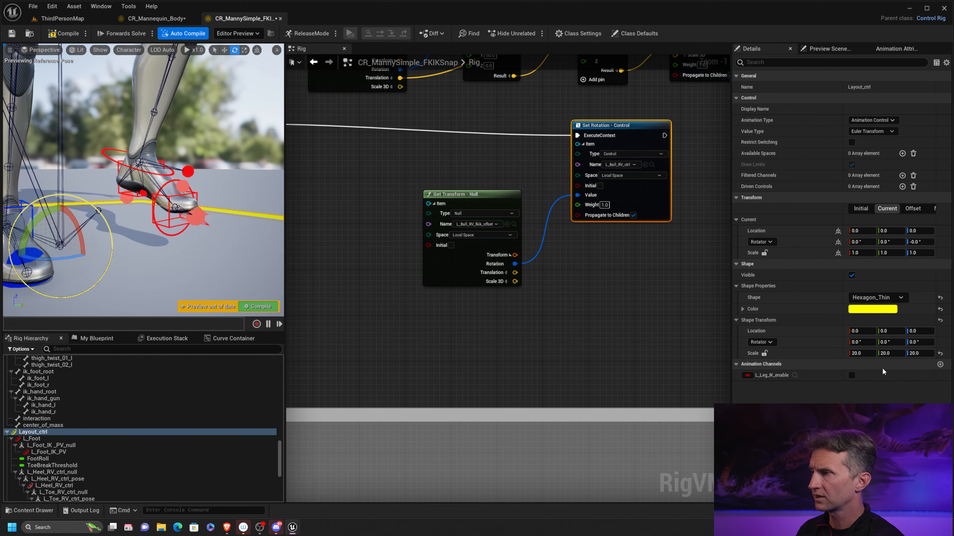
pyautogui.click(851, 376)
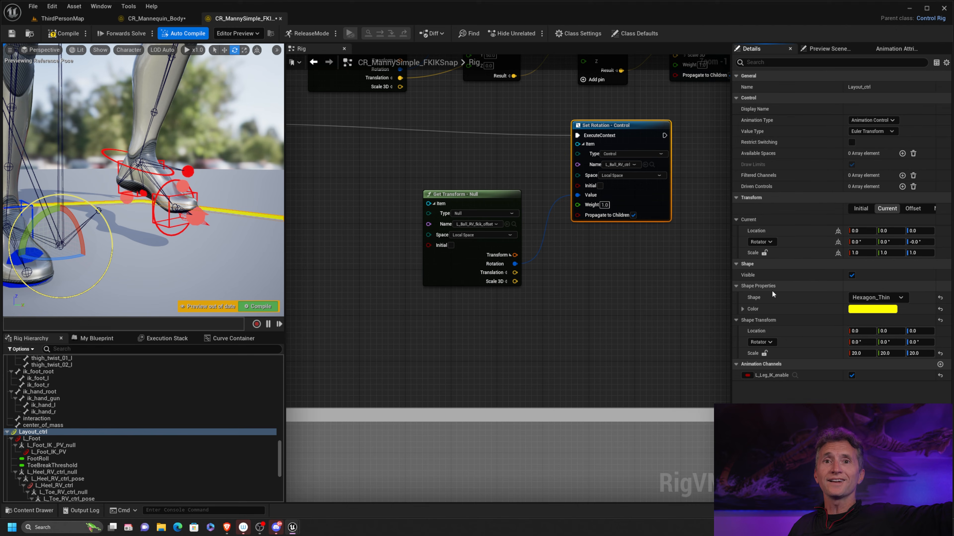
# Select L_Ball_RV_ctrl in the viewport and rotate it slightly to test the ball control in IK mode
pyautogui.click(633, 216)
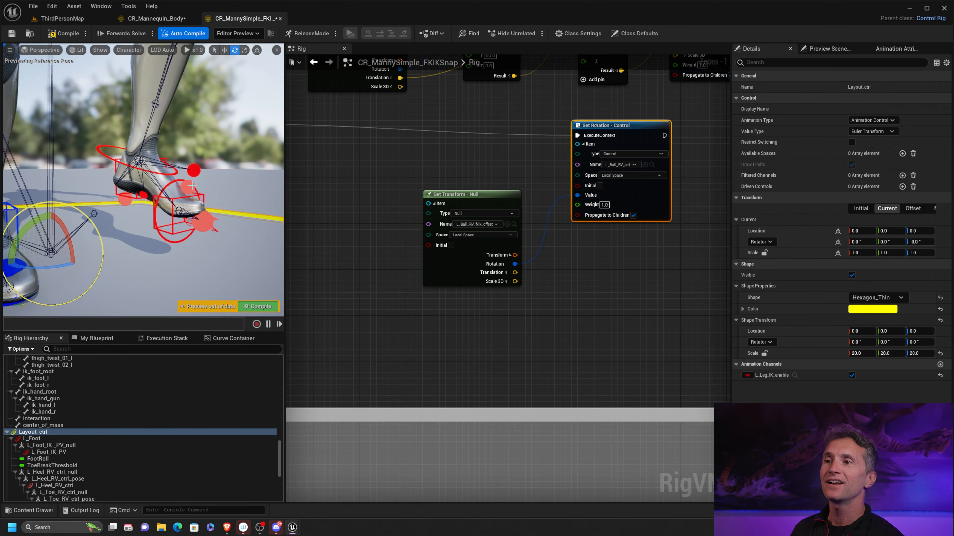
pyautogui.click(195, 185)
pyautogui.moveTo(212, 195)
pyautogui.mouseDown()
pyautogui.moveTo(220, 232)
pyautogui.moveTo(219, 190)
pyautogui.mouseUp()
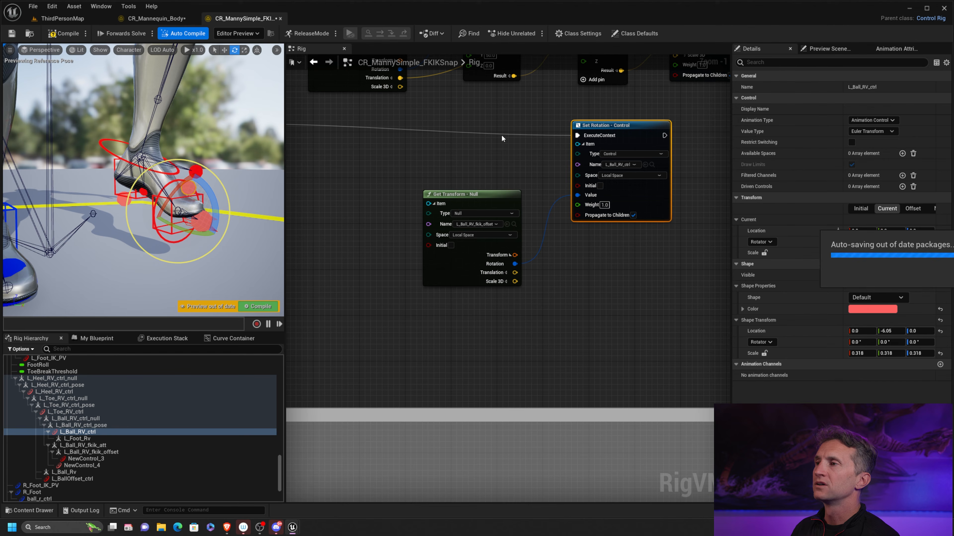
# Move the Get Transform - Null and Set Rotation - Control nodes together, closer to the preceding nodes in the chain
pyautogui.moveTo(437, 122); pyautogui.dragTo(618, 218)
pyautogui.moveTo(641, 129); pyautogui.dragTo(555, 123)
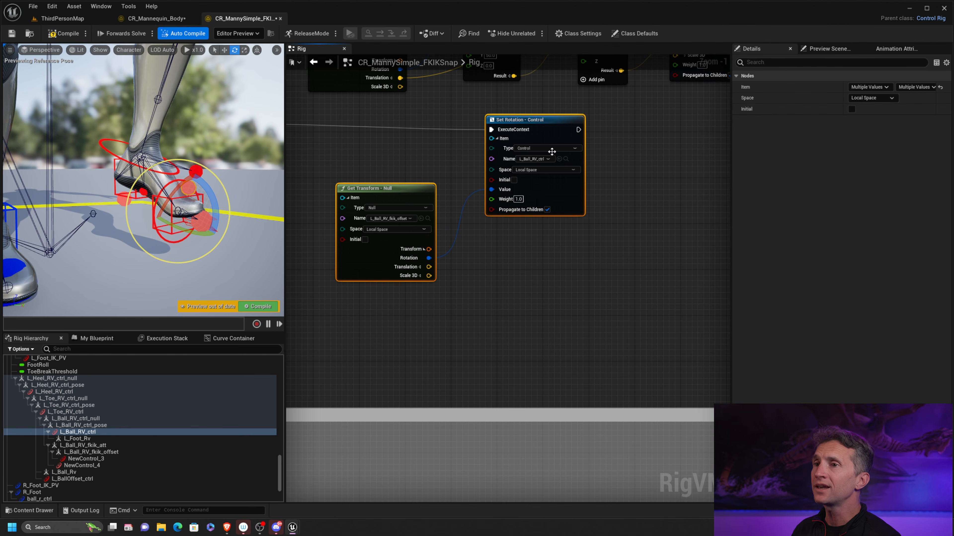
# Select Layout_ctrl to toggle its L_Leg_IK_enable channel
pyautogui.click(252, 214)
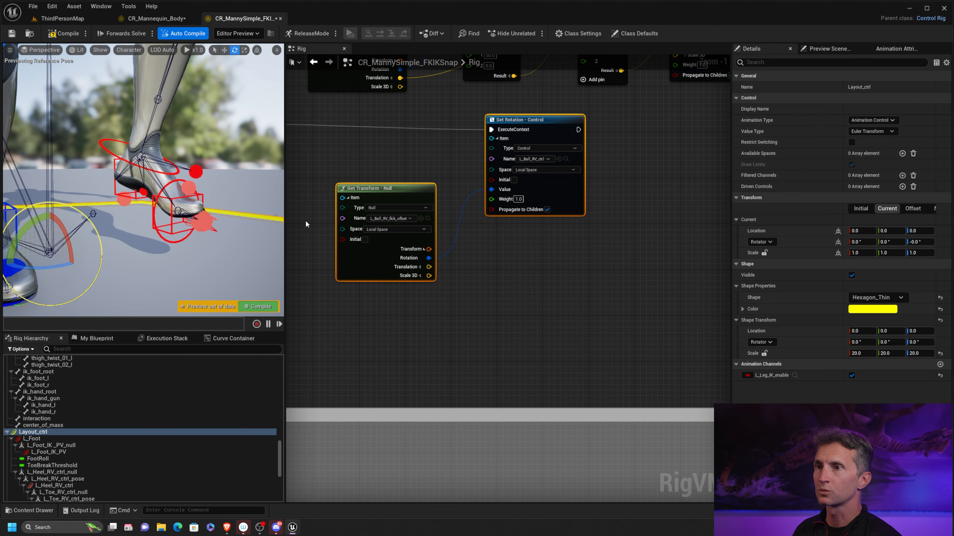
pyautogui.click(851, 376)
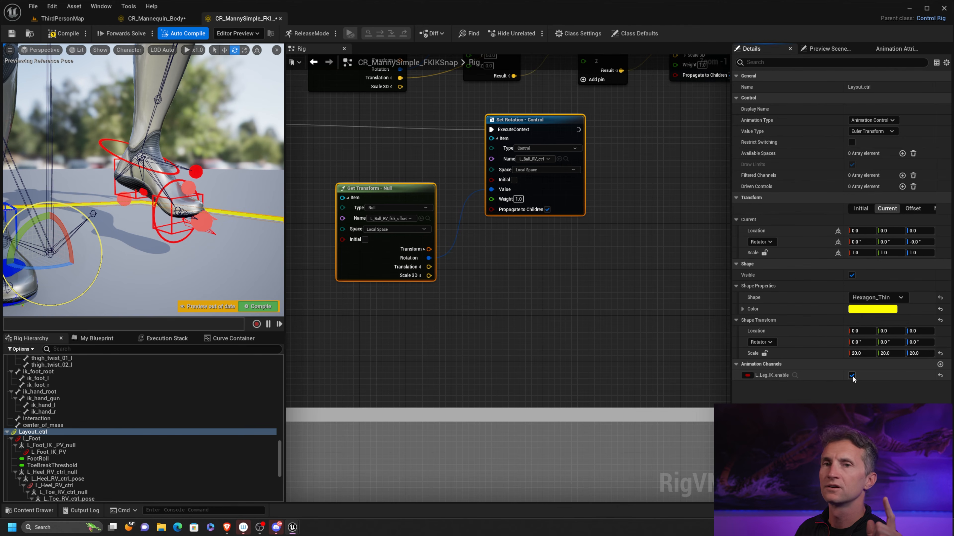